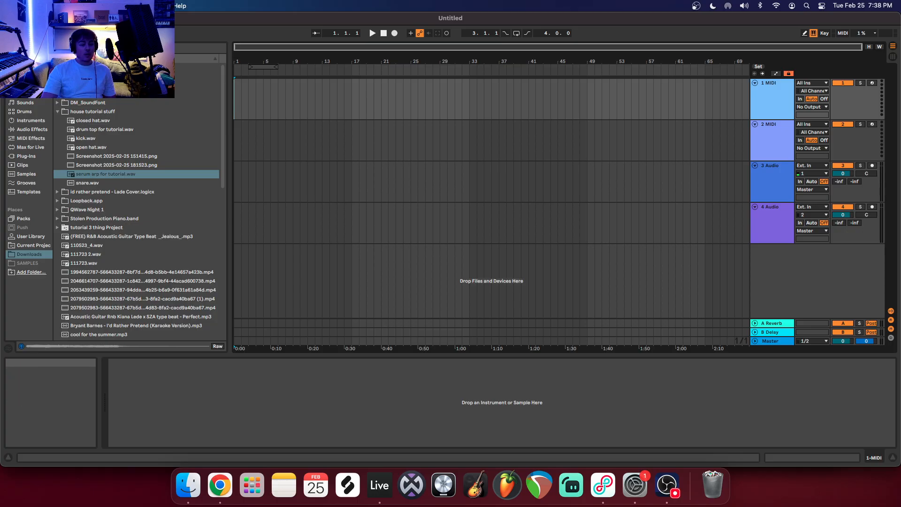
Move an audio track to the top of the track list and place kick.wav on it at the start of bar 1.
left_click_drag(43, 33, 43, 27)
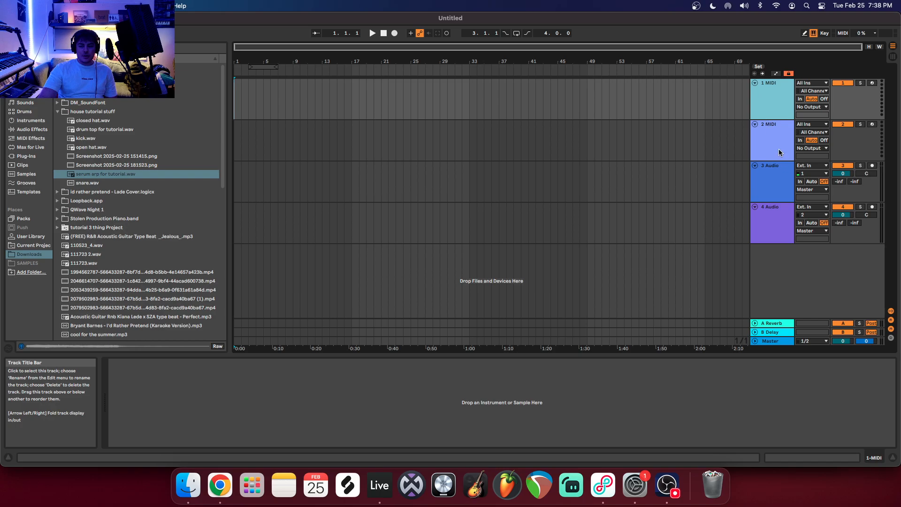
left_click_drag(772, 181, 773, 88)
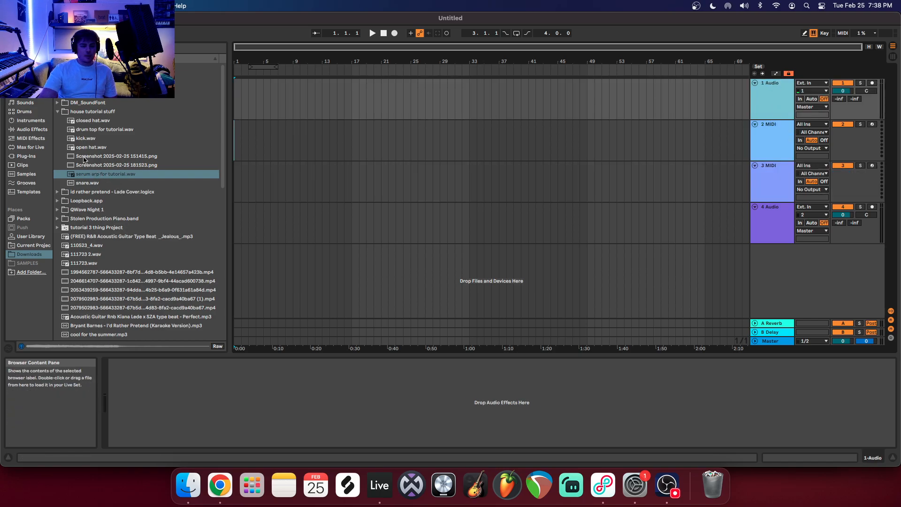
left_click_drag(86, 143, 238, 104)
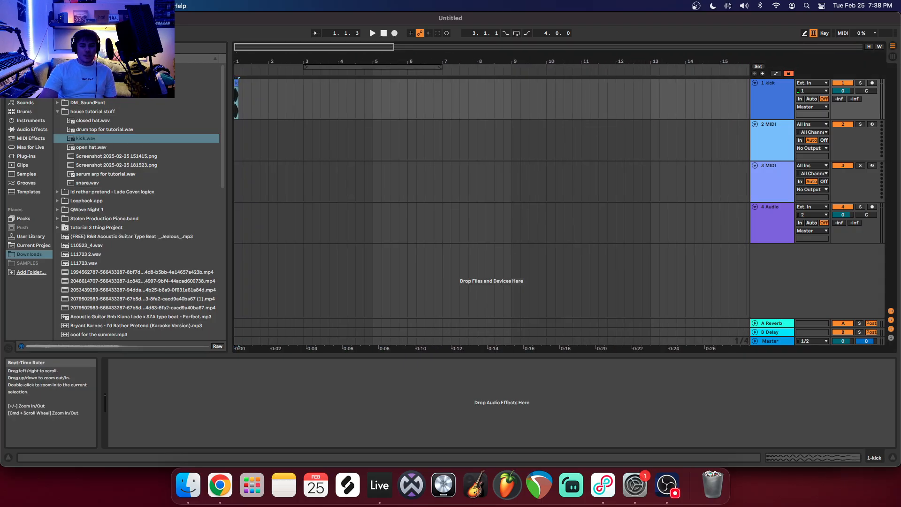
Audition the kick, select the first beat containing it, and duplicate it on every beat up to bar 5.
key("space")
left_click(244, 123)
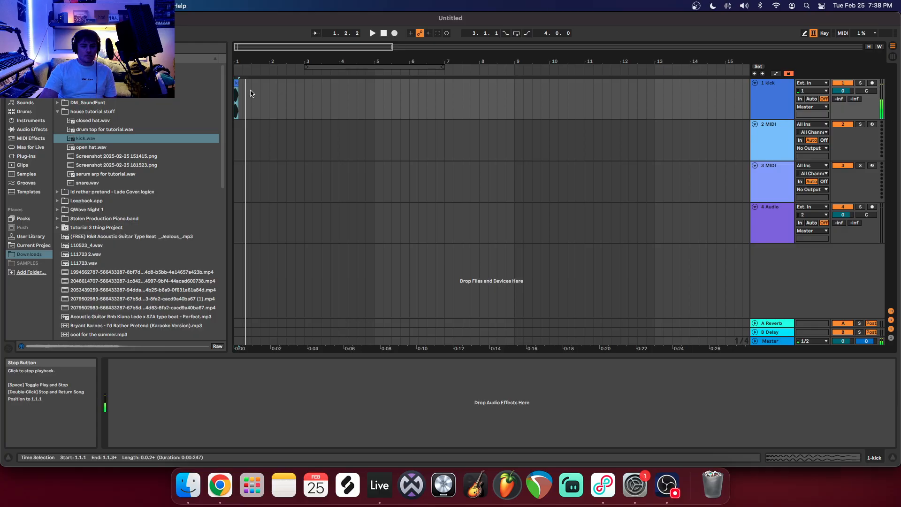
left_click(243, 113)
key("space")
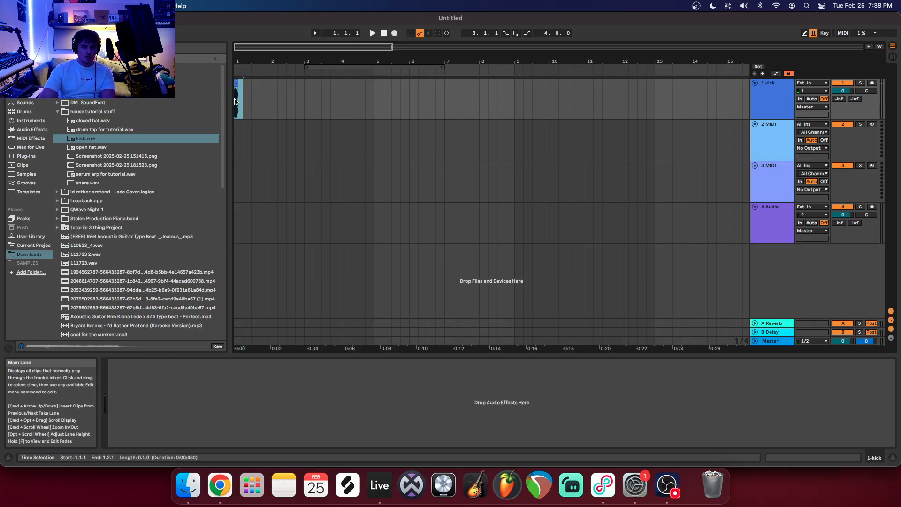
key("super+d")
key("super+d")
key("super+d")
key("super+d")
key("super+d")
key("super+d")
key("super+d")
key("super+d")
key("super+d")
key("super+d")
key("super+d")
key("super+d")
key("super+d")
key("super+d")
key("super+d")
key("super+d")
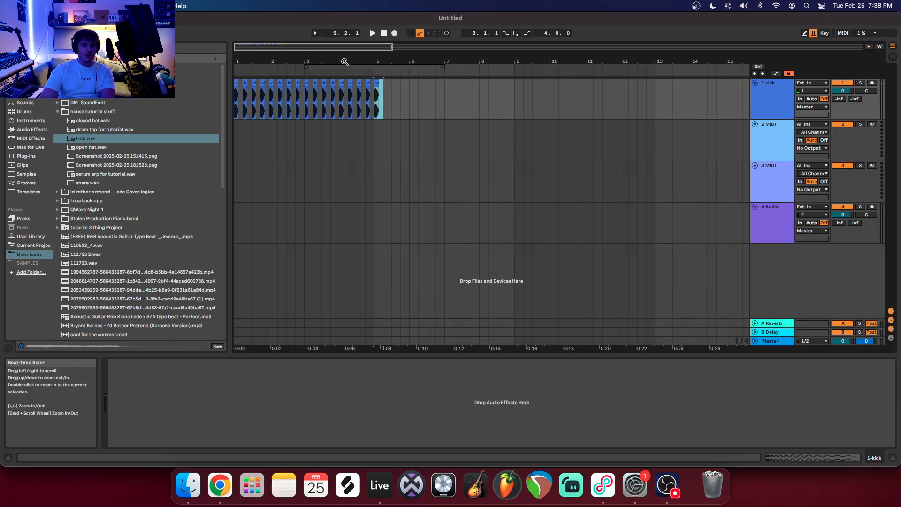
Play back the one-beat kick pattern from the start of the arrangement to check its rhythm.
left_click(372, 33)
double_click(384, 34)
key("space")
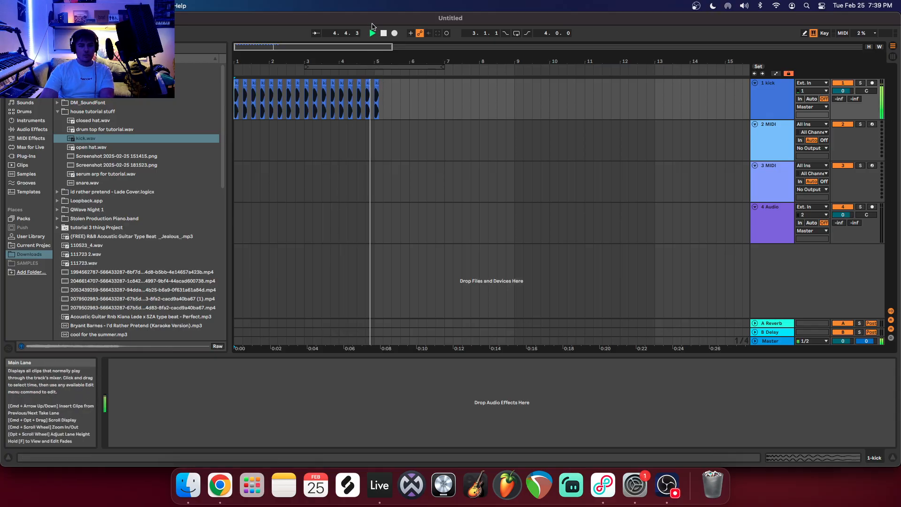
key("space")
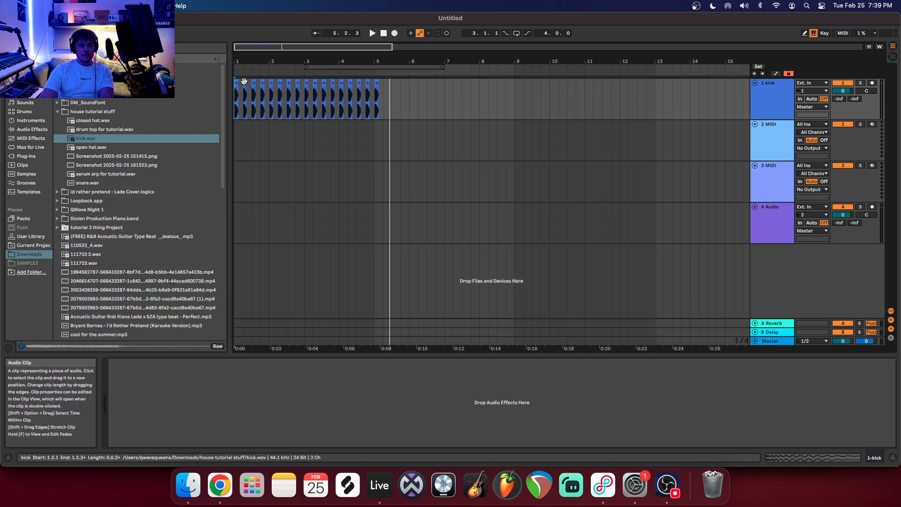
left_click(373, 33)
left_click(384, 33)
Delete all kicks except the first, and duplicate it at two-beat spacing to fill bars 1 through 8.
left_click_drag(383, 99, 236, 103)
key("Delete")
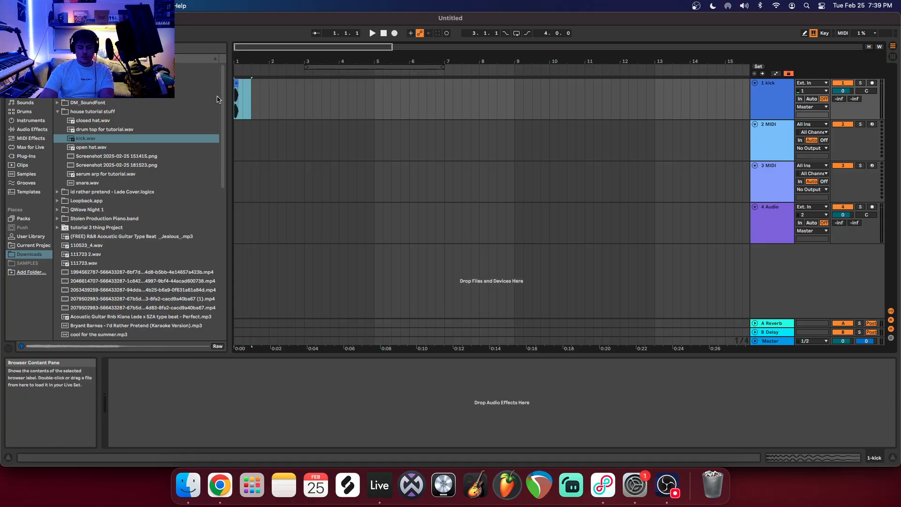
key("super+d")
key("super+d")
key("super+d")
key("super+d")
key("super+d")
key("super+d")
key("super+d")
key("super+d")
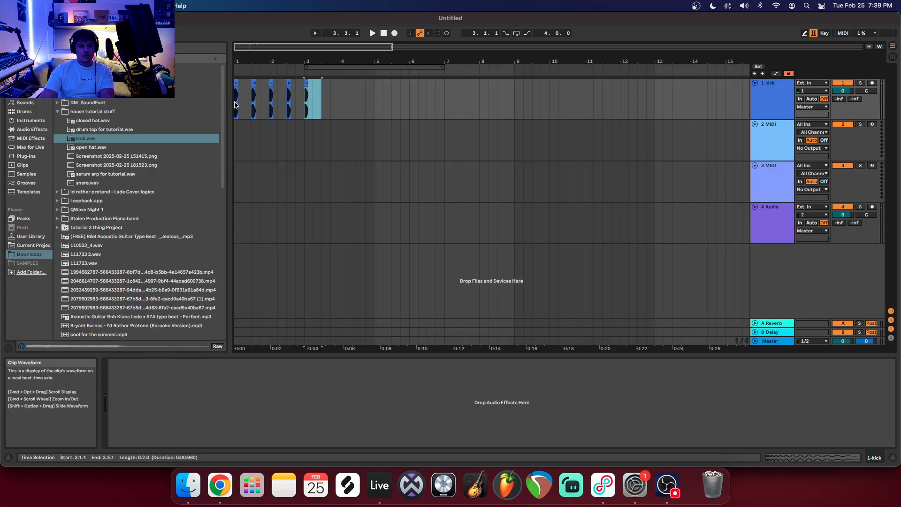
key("super+d")
key("super+d")
key("super+d")
key("super+d")
key("super+d")
key("super+d")
key("super+d")
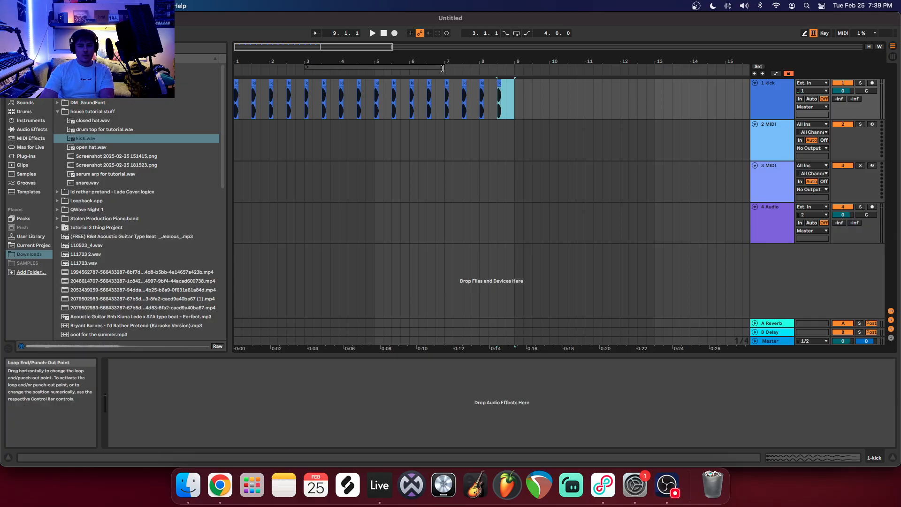
Set the arrangement loop to start at bar 1 with a length of eight bars and turn looping on.
left_click_drag(444, 66, 514, 66)
left_click_drag(311, 70, 237, 68)
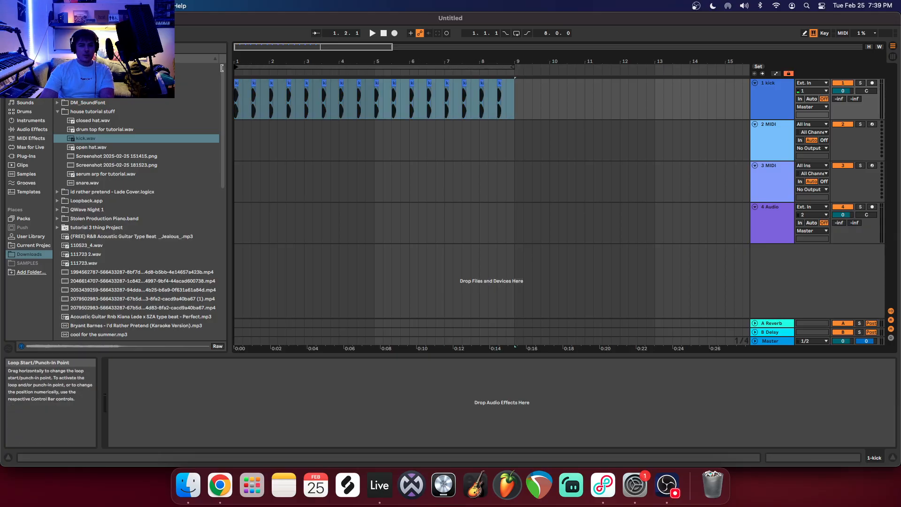
right_click(324, 65)
left_click(357, 92)
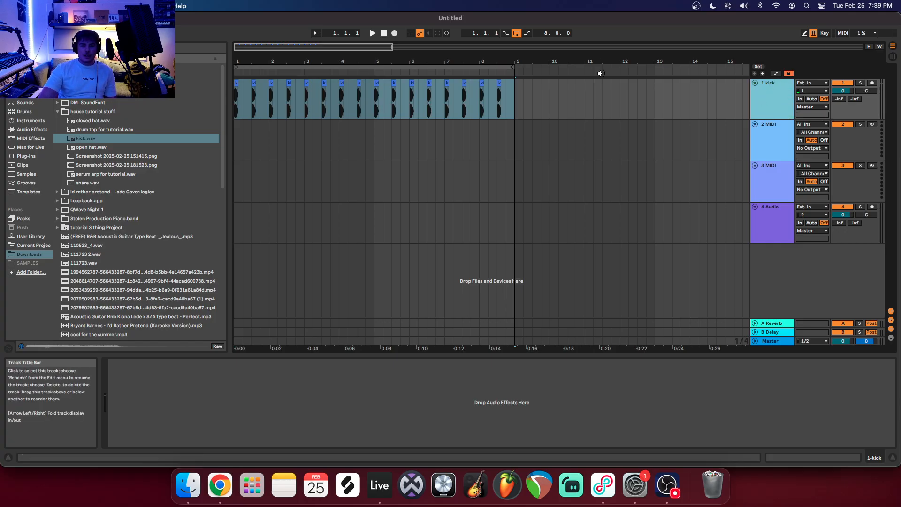
Play the looped half-time kick pattern, check its last kick clip, and stop playback.
left_click(372, 33)
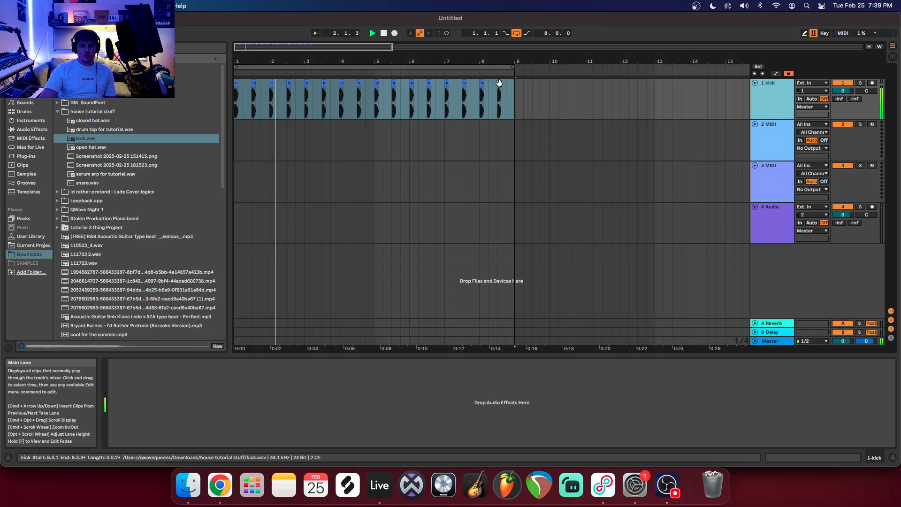
left_click(499, 84)
left_click(499, 87)
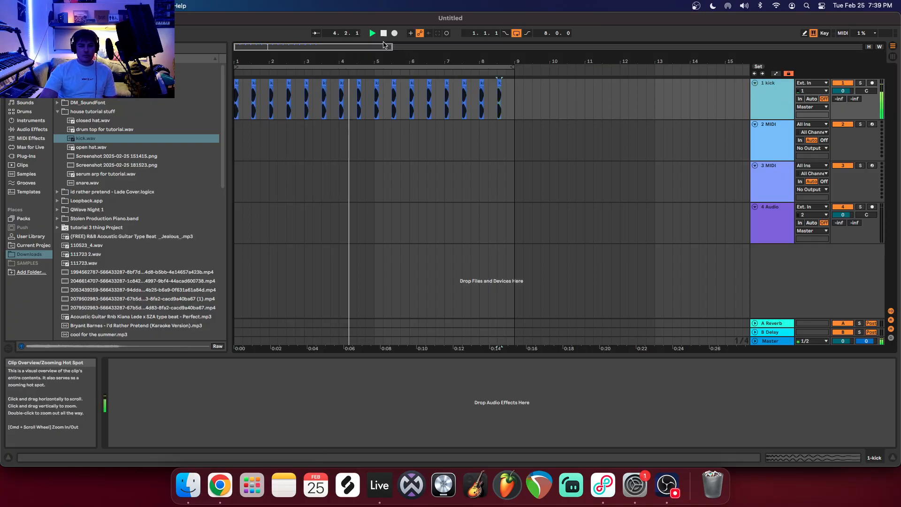
left_click(383, 34)
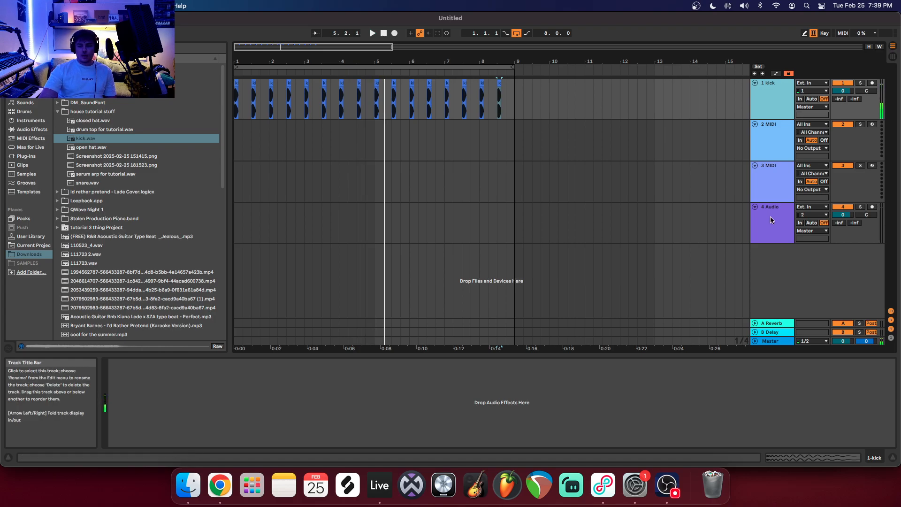
Replace the Reverb device on return track A with Hybrid Reverb from the Reverb & Resonance effects.
left_click(778, 321)
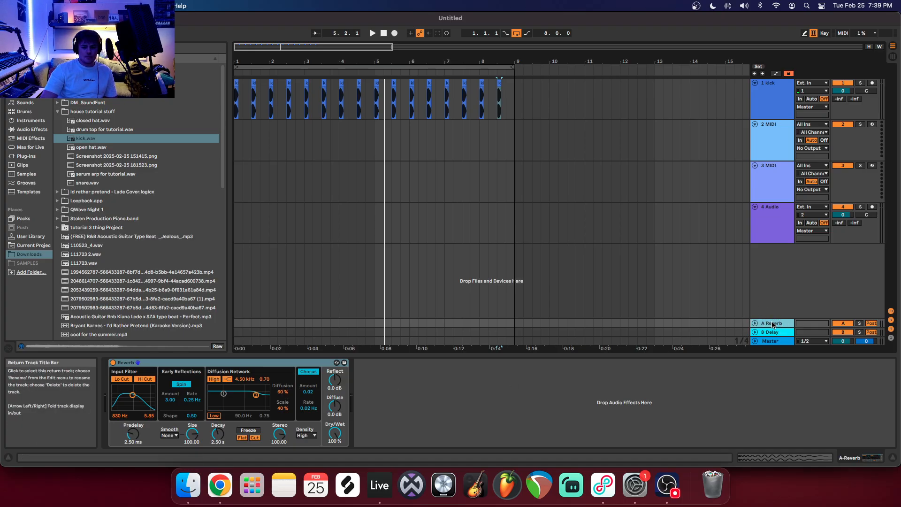
left_click(22, 130)
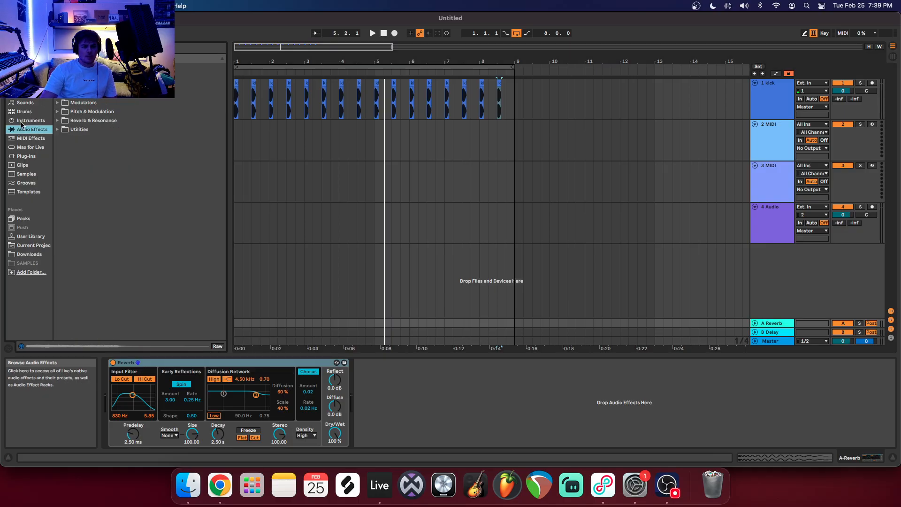
left_click(58, 121)
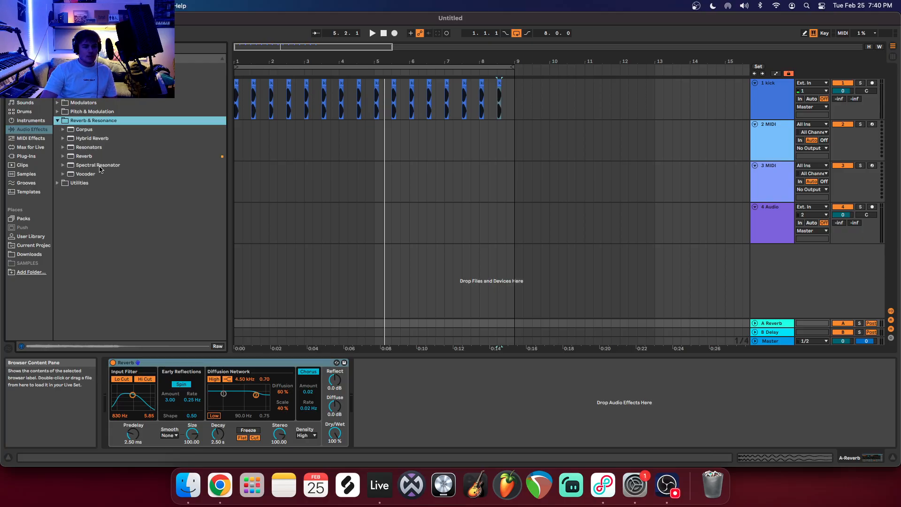
left_click_drag(98, 140, 127, 141)
left_click_drag(219, 258, 404, 399)
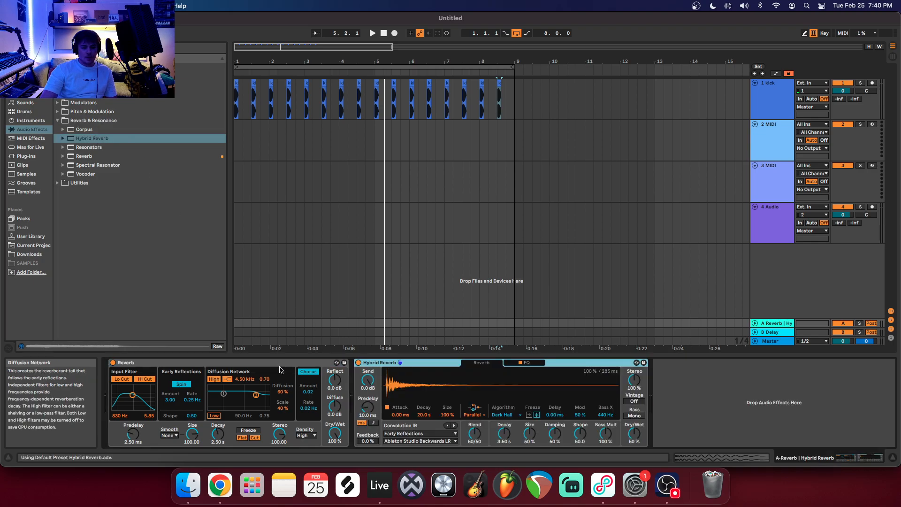
right_click(251, 365)
left_click(274, 412)
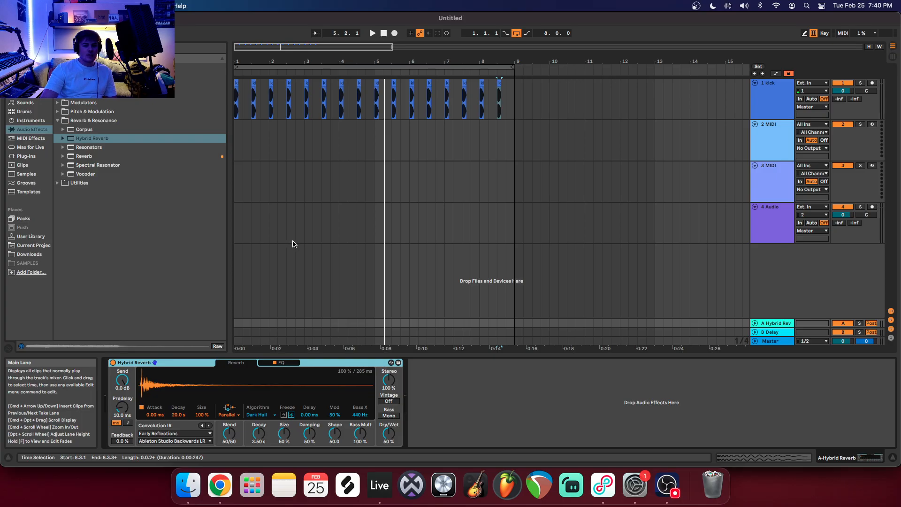
Add a Reverb device after Hybrid Reverb on return track A and bypass Hybrid Reverb.
left_click(516, 102)
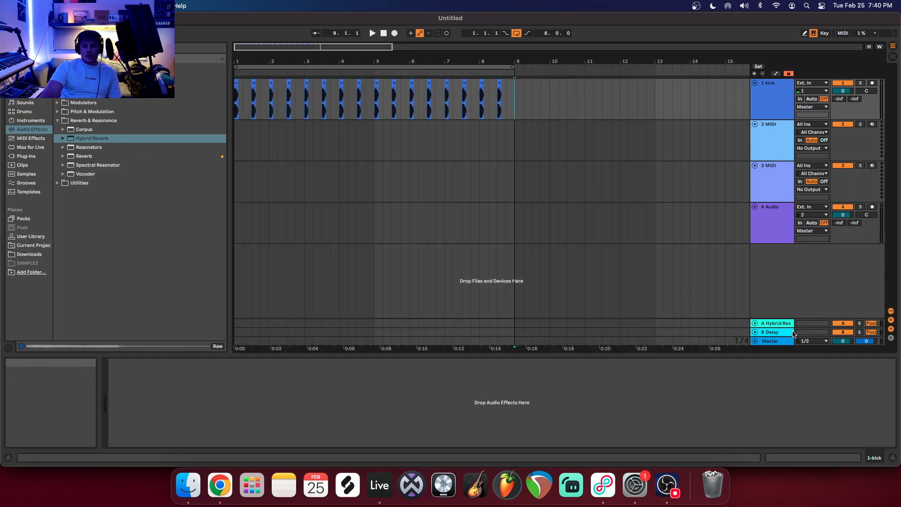
left_click(775, 323)
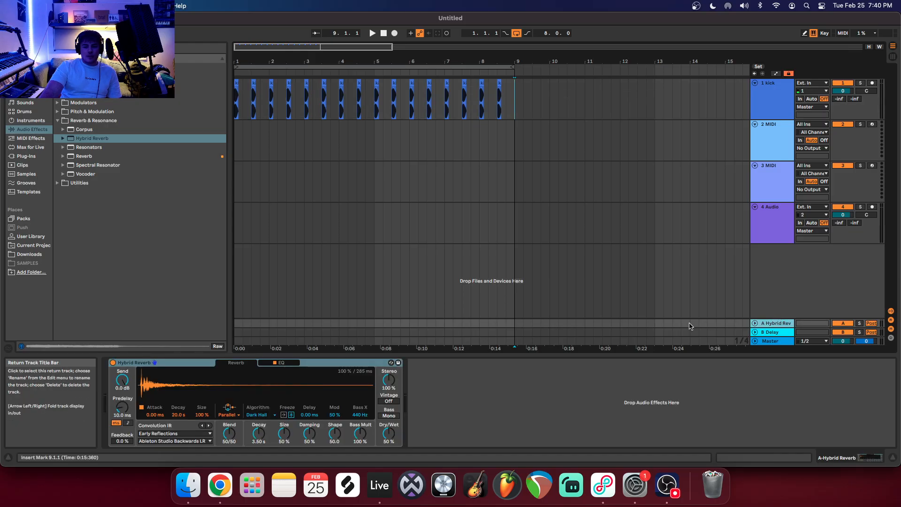
double_click(80, 156)
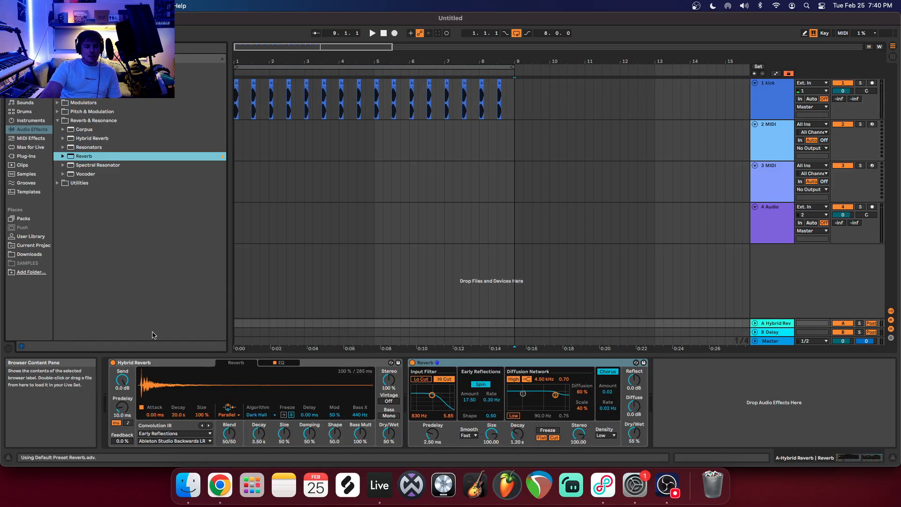
left_click(113, 363)
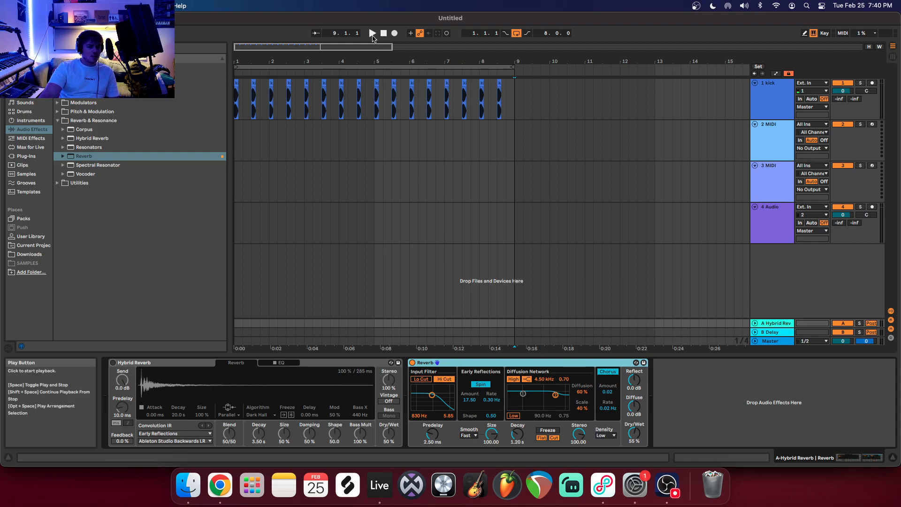
Play the kick loop from the start and raise the kick track's send A to -15.3 dB.
left_click(373, 37)
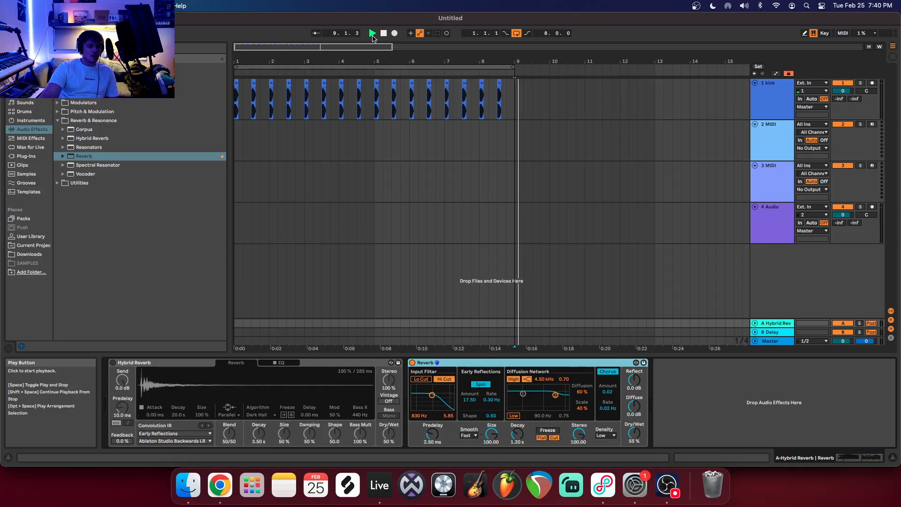
double_click(383, 34)
left_click(372, 35)
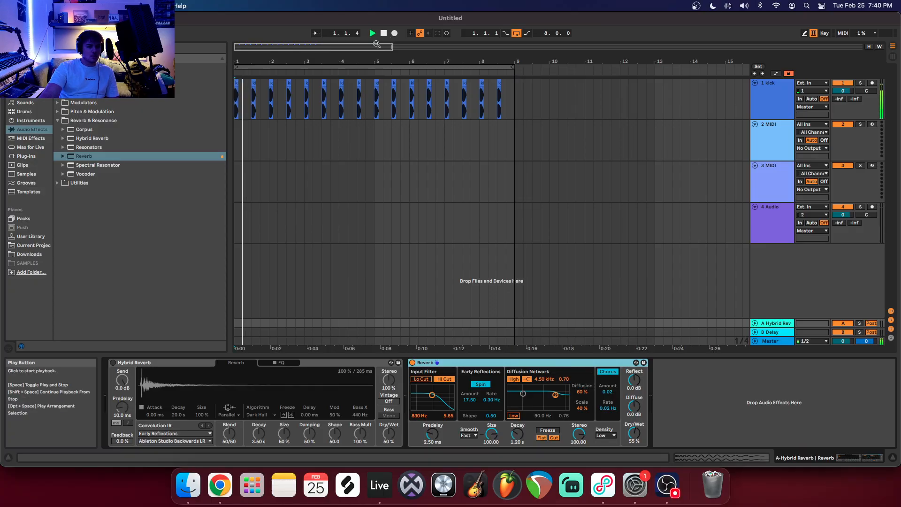
left_click_drag(840, 99, 839, 68)
key("space")
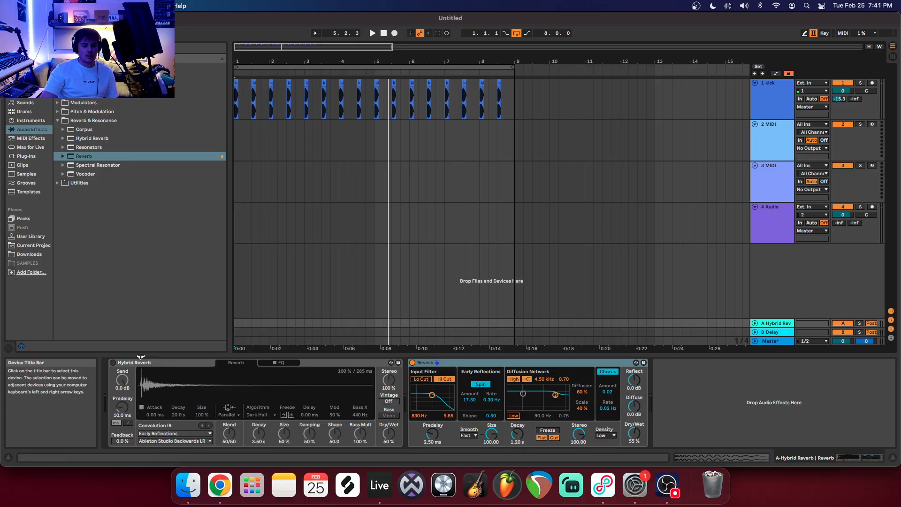
Enable Hybrid Reverb in place of the plain Reverb, and set the kick track's send A to -20.3 dB during playback.
left_click(113, 362)
left_click(412, 363)
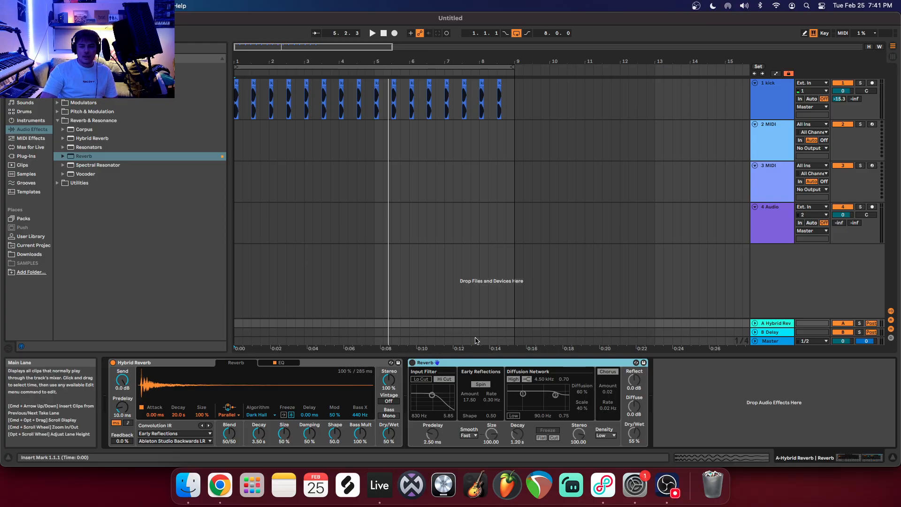
left_click(377, 35)
left_click(236, 137)
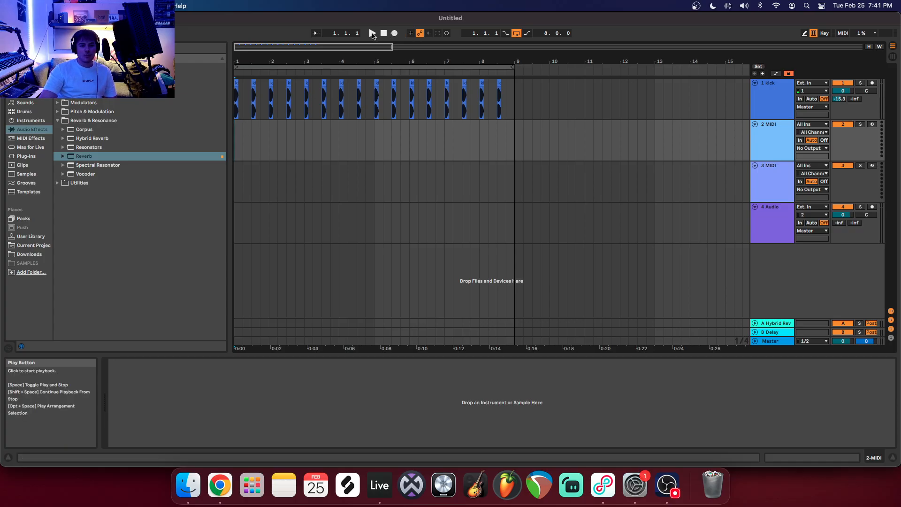
left_click(374, 34)
left_click_drag(839, 99, 839, 110)
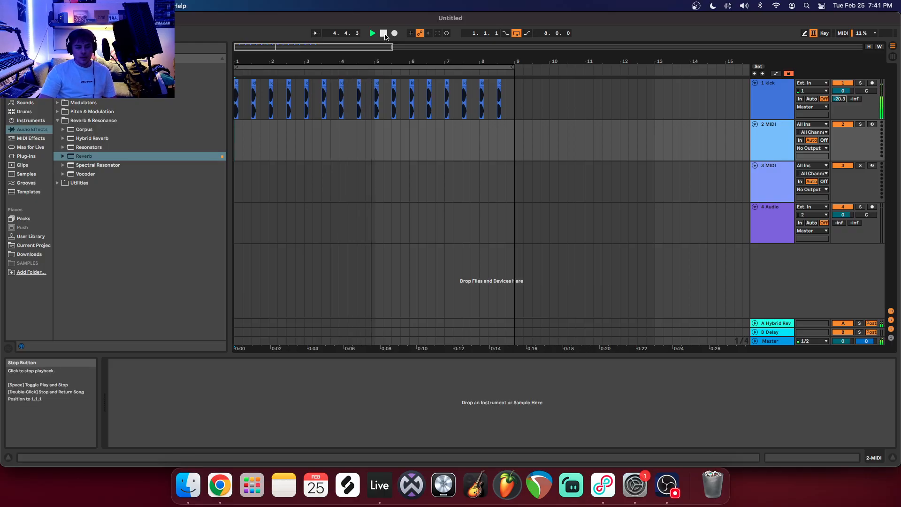
left_click(384, 33)
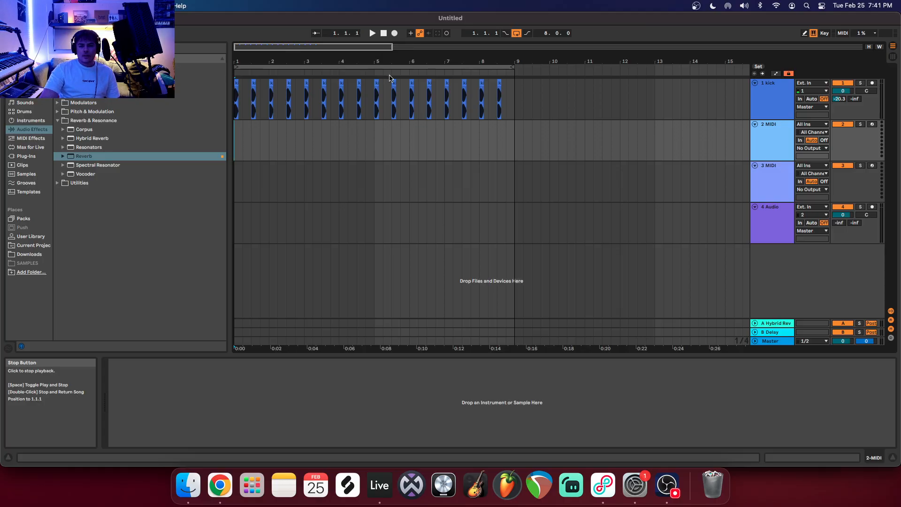
Reorder the tracks so the empty audio track sits directly below the kick, and colour it the kick track's blue.
left_click_drag(776, 149, 779, 246)
left_click_drag(775, 186, 772, 128)
right_click(772, 128)
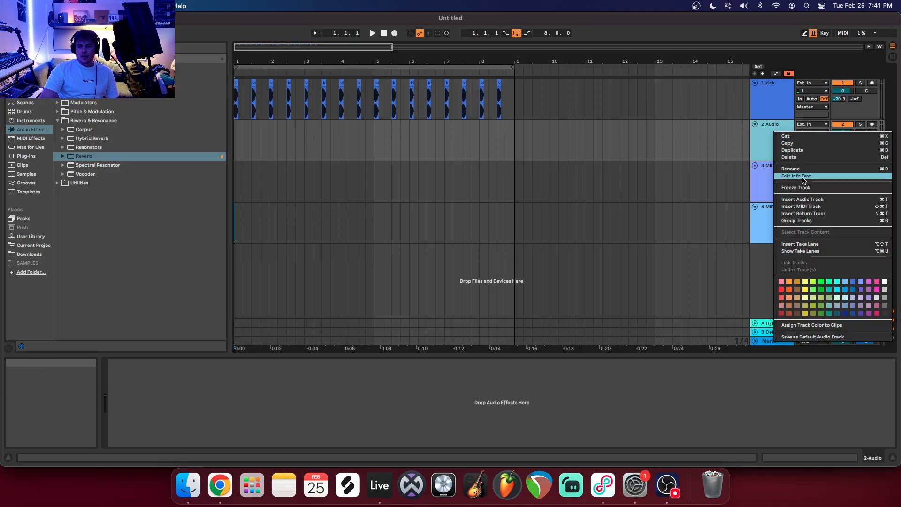
left_click(854, 281)
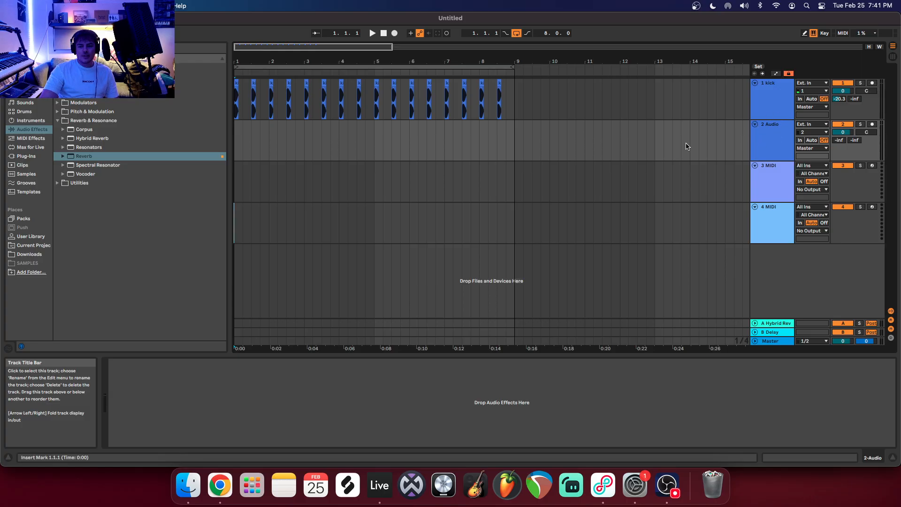
Duplicate the empty blue audio track below the kick twice, giving three empty audio tracks.
right_click(755, 152)
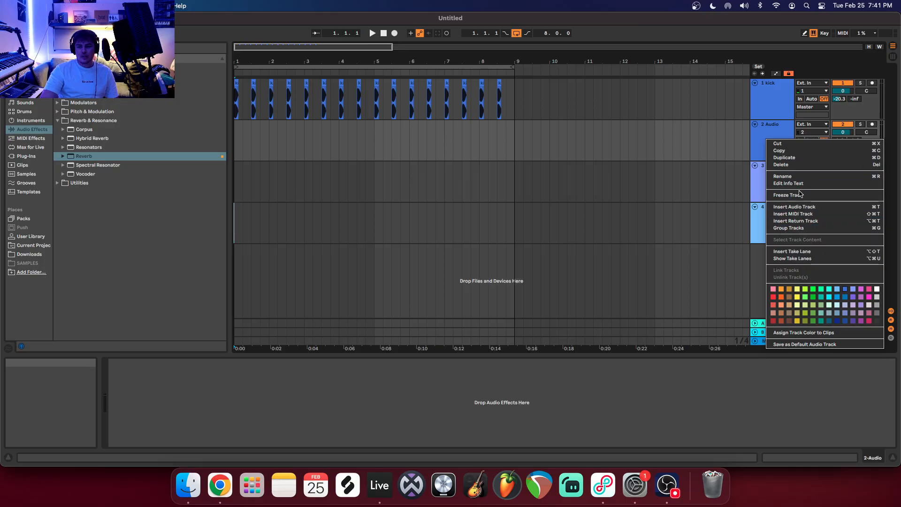
left_click(795, 158)
right_click(783, 182)
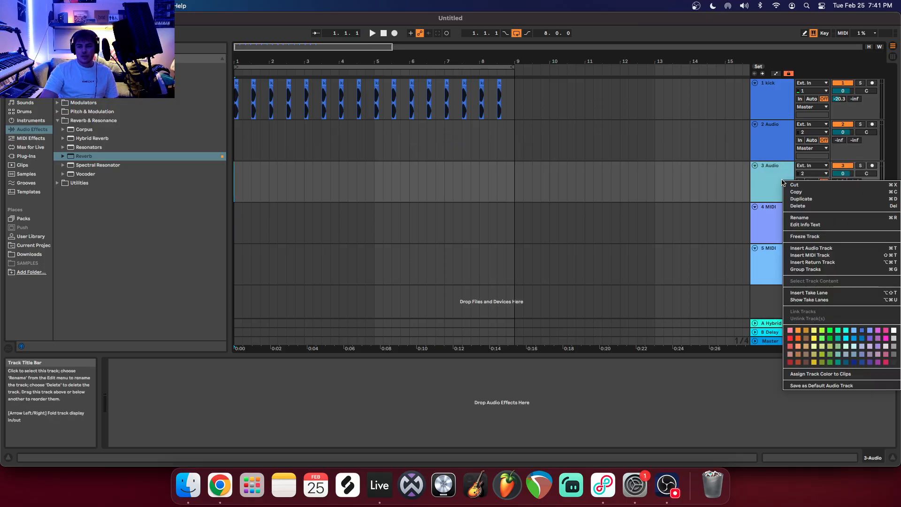
left_click(804, 199)
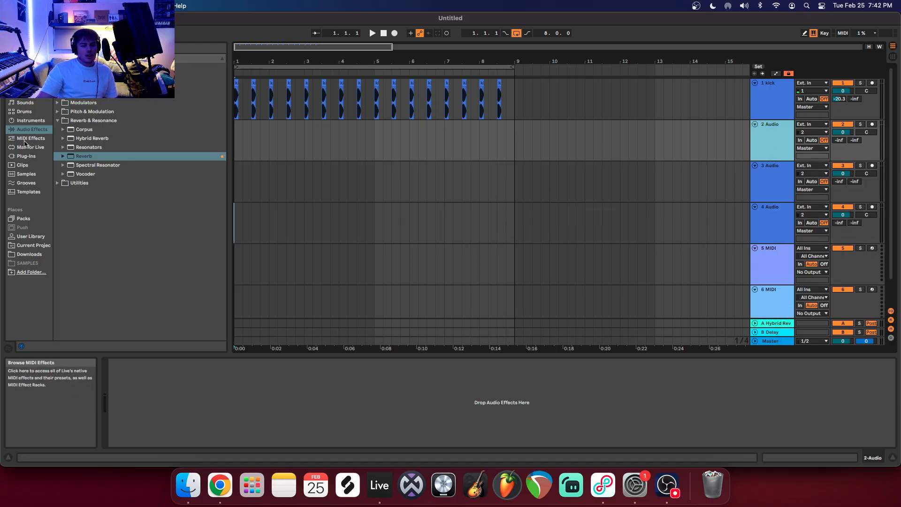
Place snare.wav on beats 2 and 4 of bar 1 on audio track 2, and lower its volume to -3.0 dB during playback.
left_click(29, 254)
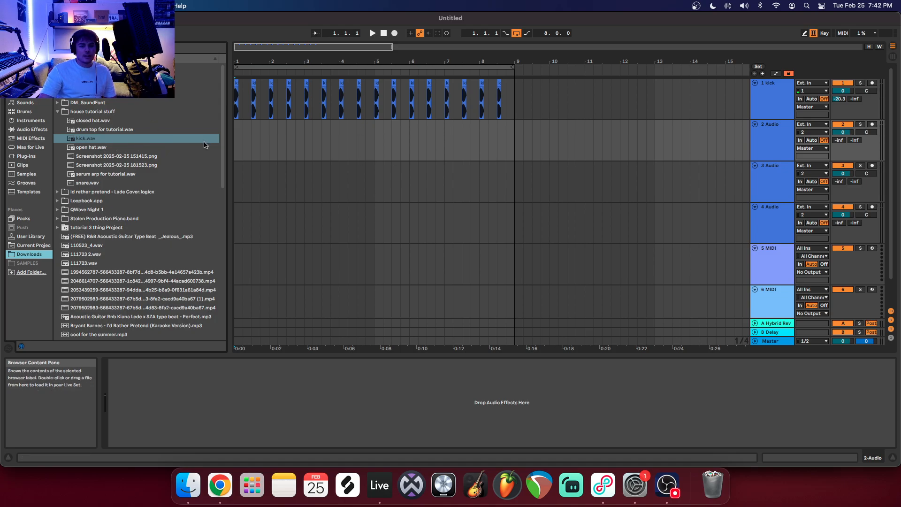
left_click_drag(101, 185, 242, 138)
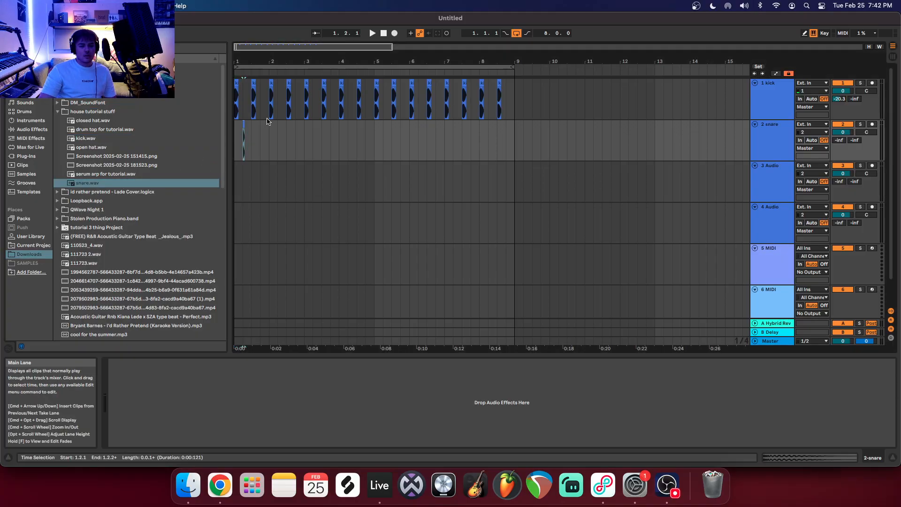
left_click_drag(186, 188, 261, 140)
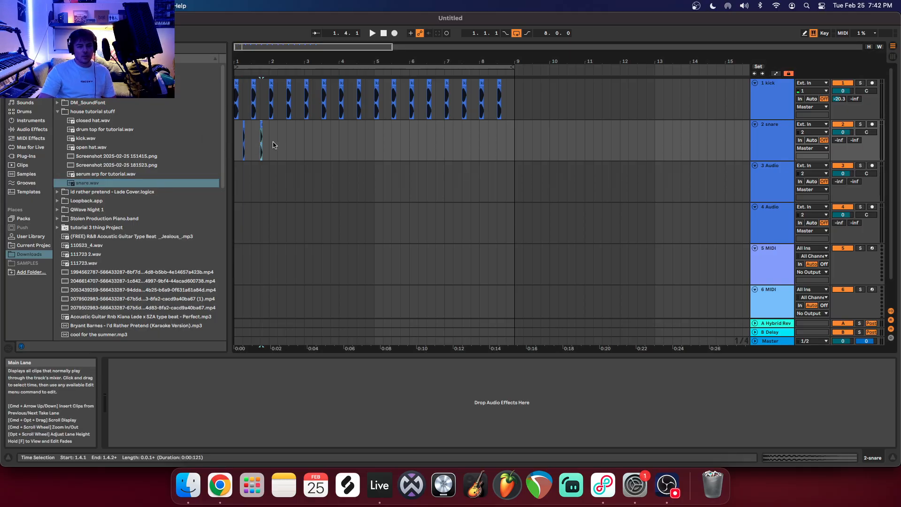
left_click(244, 137)
key("space")
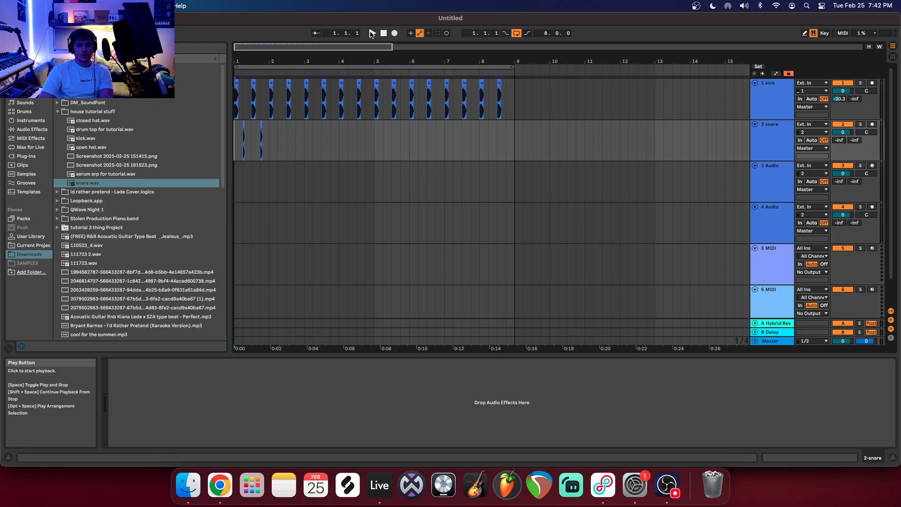
left_click_drag(848, 135, 848, 143)
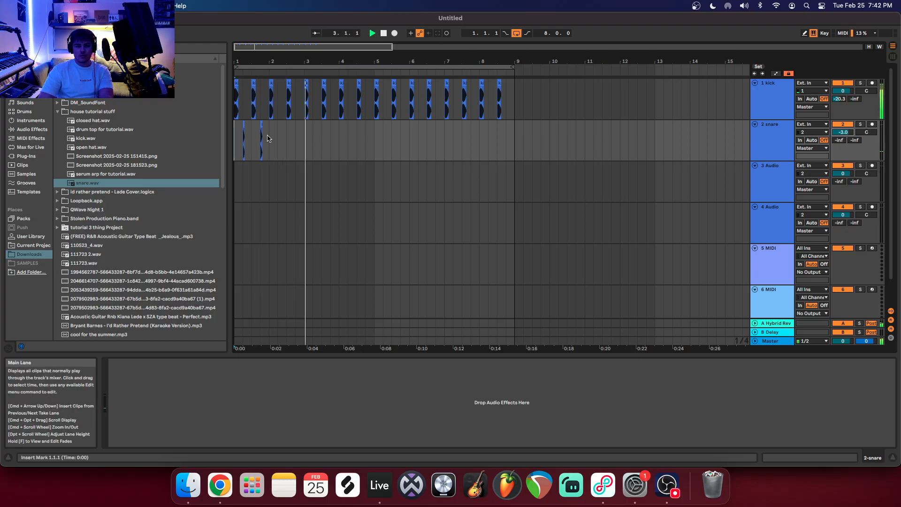
Duplicate the one-bar snare pattern seven times so it fills bars 1 to 8.
left_click(237, 138)
key("super+d")
key("super+d")
key("super+d")
key("super+d")
key("super+d")
key("super+d")
key("super+d")
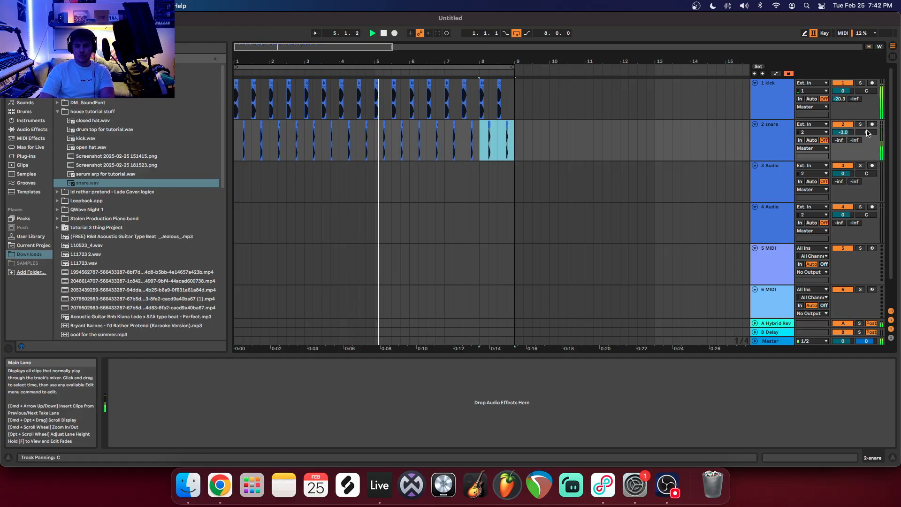
Balance the kick at -4.4 dB with send A -24.0 dB, and the snare at -8.2 dB with send A -24.4 dB.
mouse_move(843, 132)
left_mouse_down()
mouse_move(840, 124)
mouse_move(840, 142)
left_mouse_up()
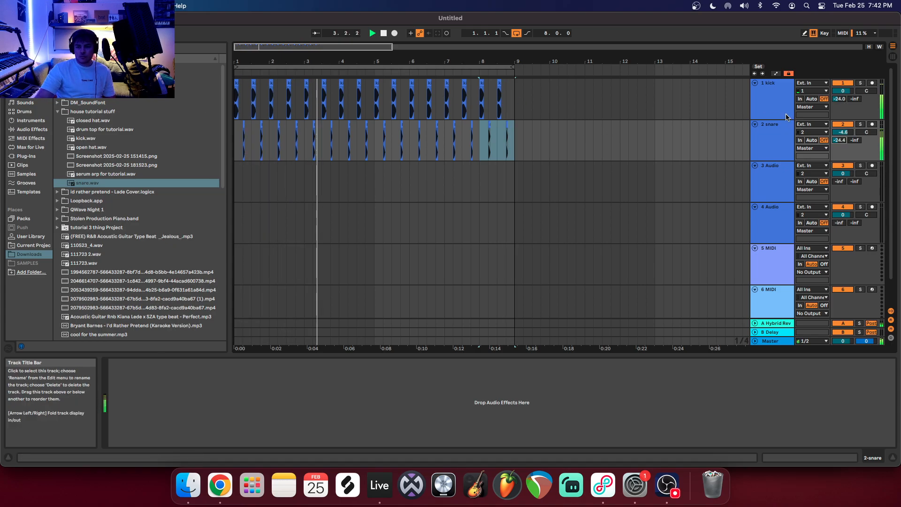
left_click_drag(843, 90, 843, 88)
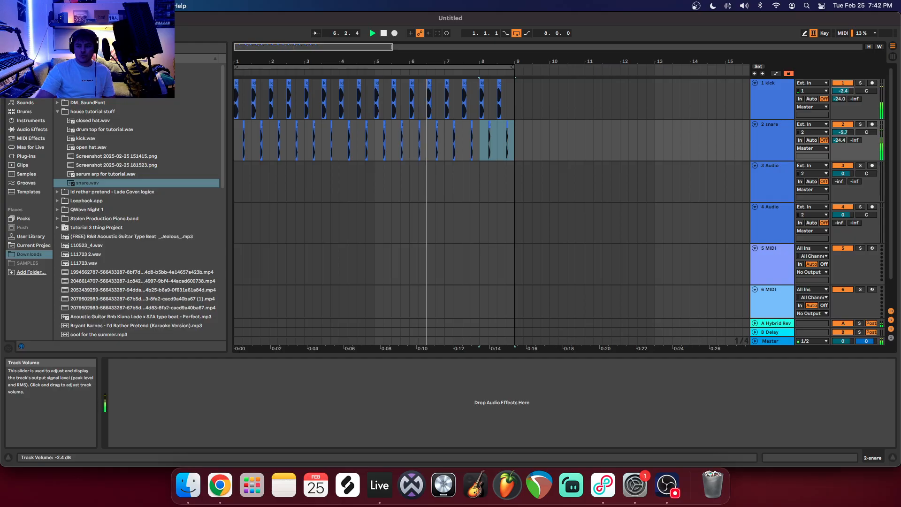
left_click_drag(842, 132, 843, 137)
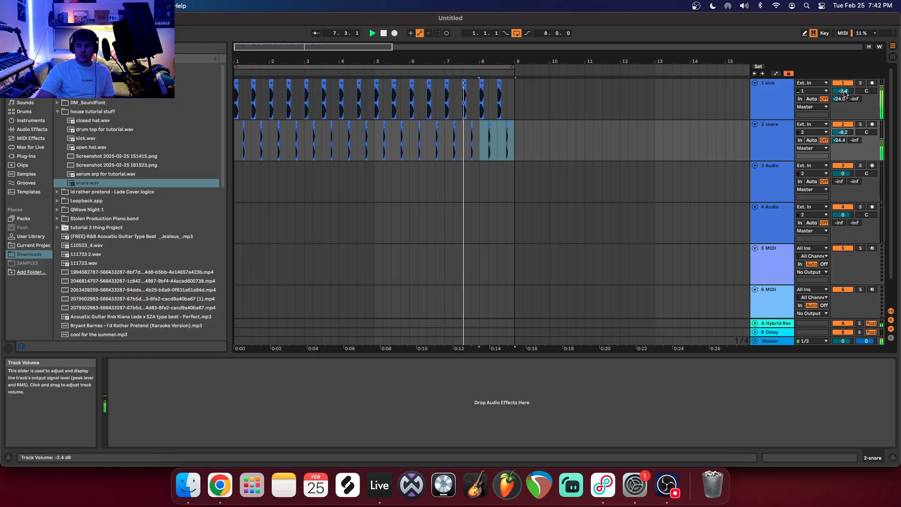
left_click_drag(843, 90, 843, 93)
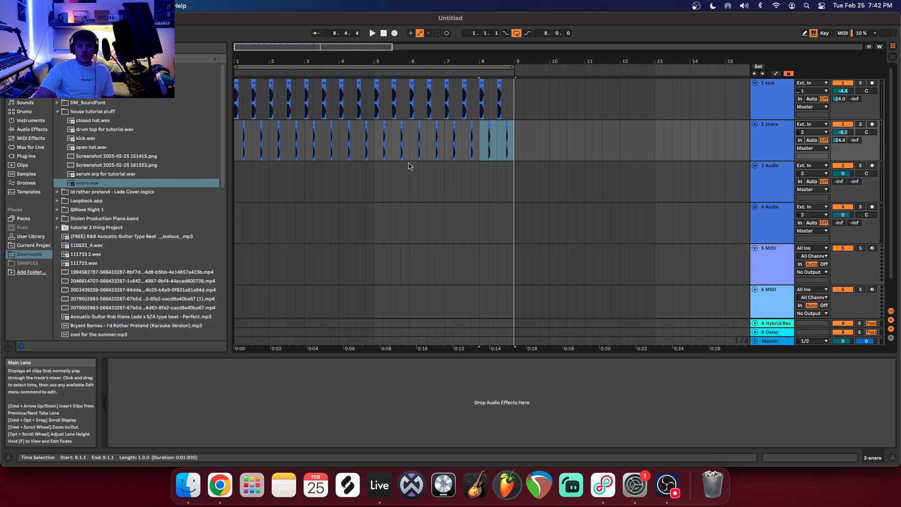
Place drum top for tutorial.wav at the start of bar 1 on audio track 3.
left_click(781, 188)
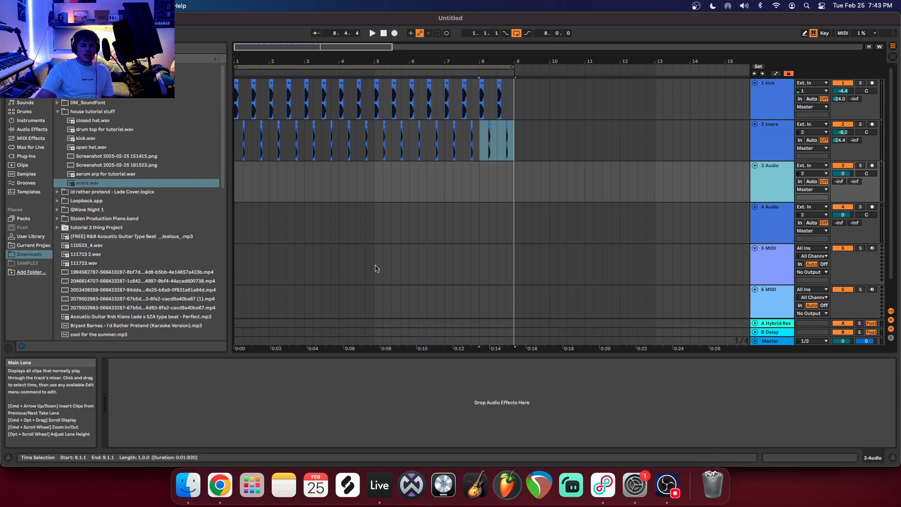
left_click(236, 183)
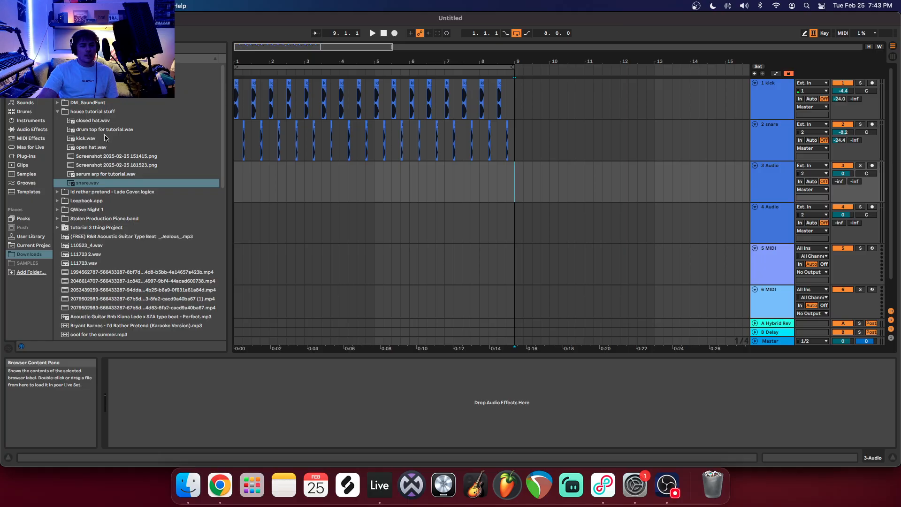
left_click_drag(95, 131, 238, 181)
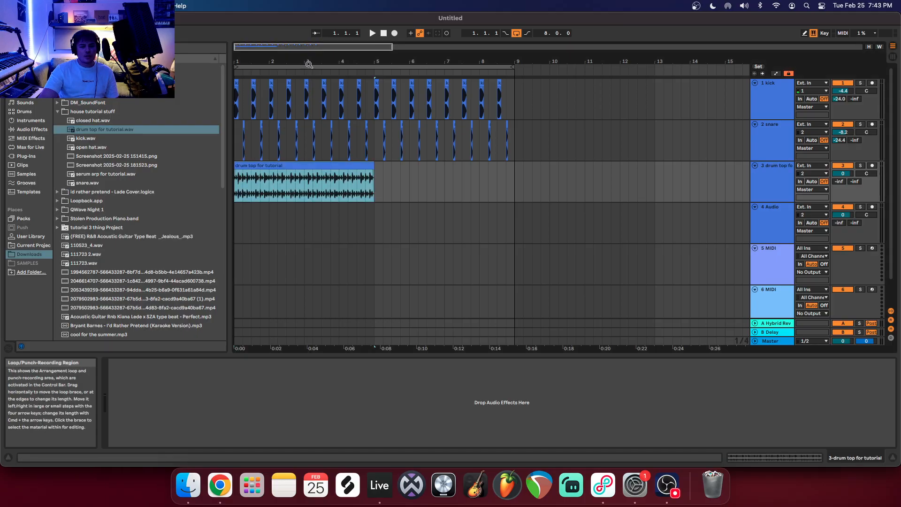
Lower the drum top track's volume to -16.8 dB while playing the beat from the start.
left_click_drag(309, 62, 268, 57)
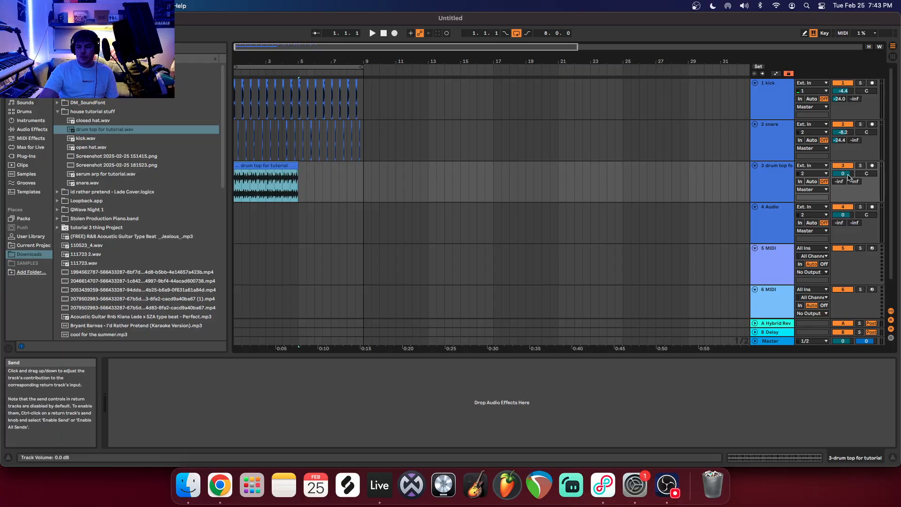
left_click_drag(843, 173, 842, 181)
key("space")
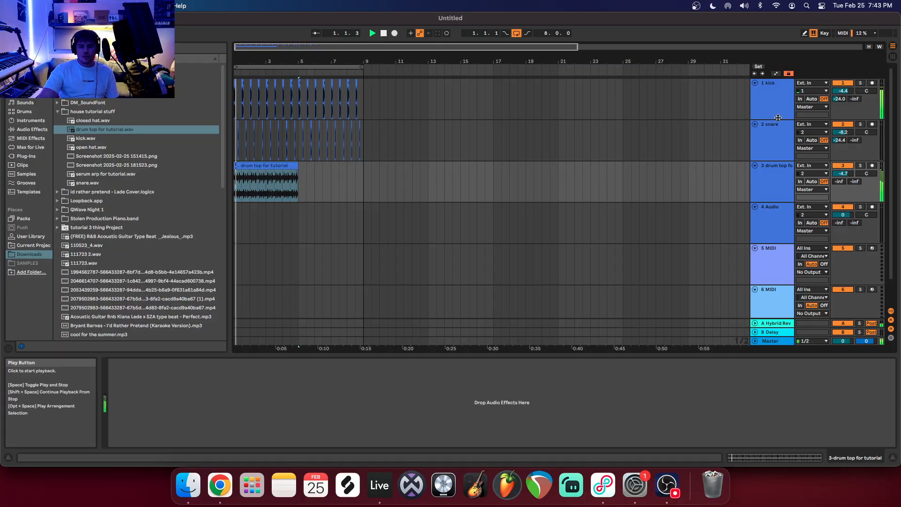
left_click_drag(843, 173, 843, 178)
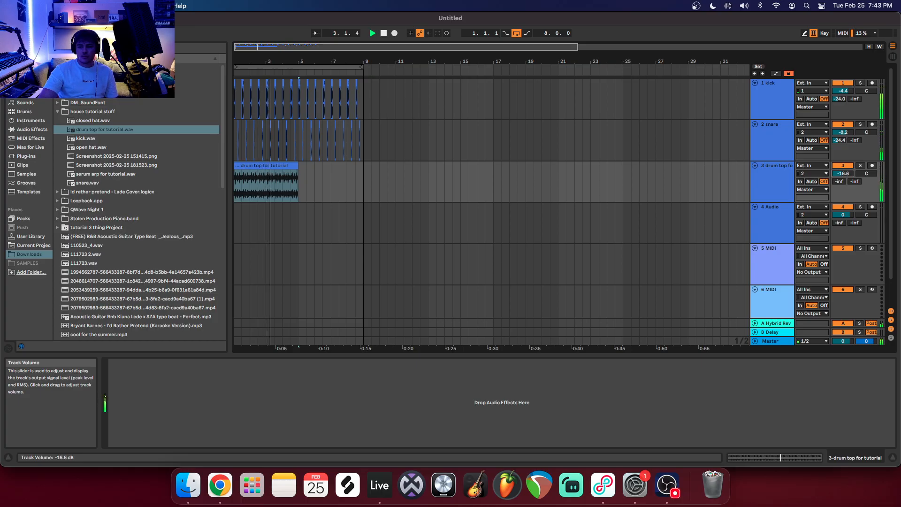
left_click_drag(841, 171, 841, 172)
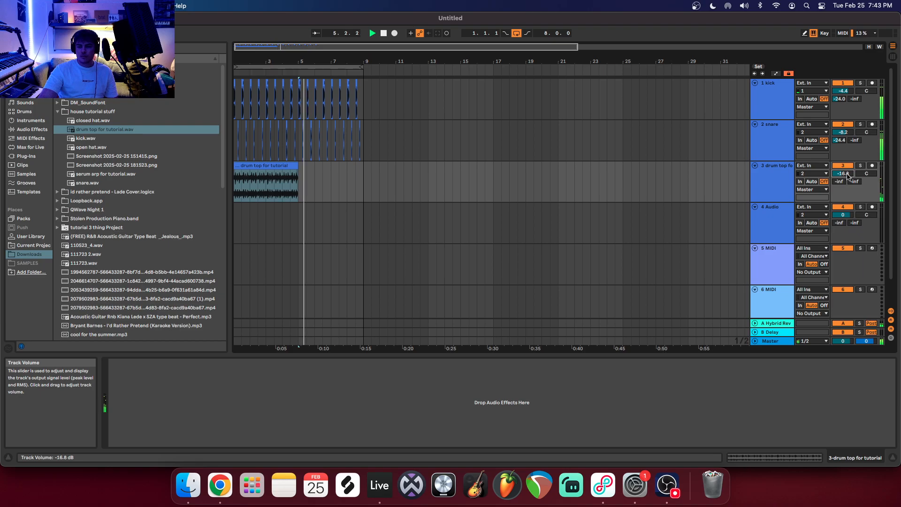
Extend the drum top loop to the end of bar 8, set its track's send A to -20.6 dB and stop playback.
left_click_drag(293, 53, 310, 52)
left_click_drag(297, 168, 359, 168)
left_click(296, 167)
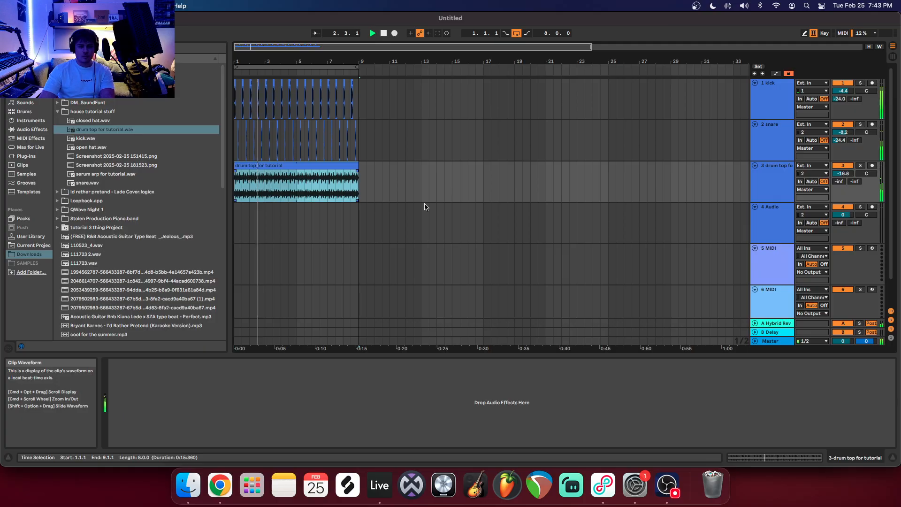
left_click_drag(839, 181, 839, 173)
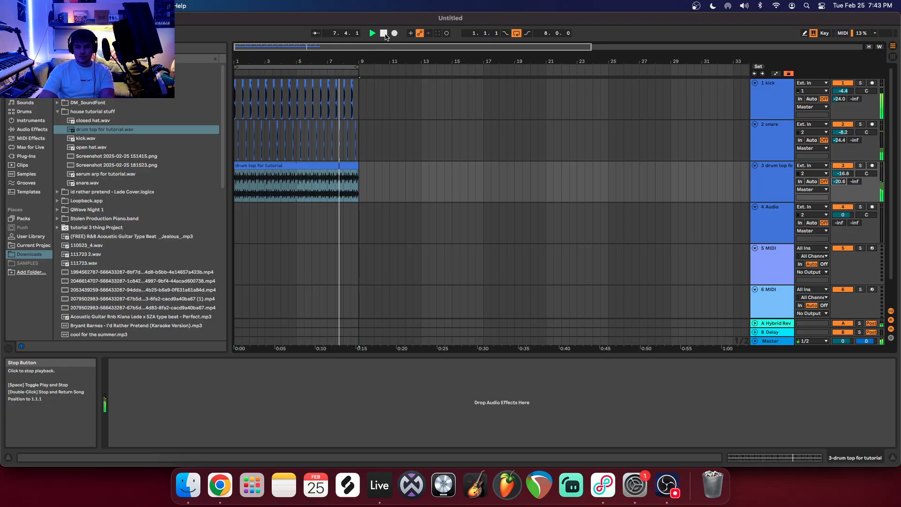
left_click(384, 34)
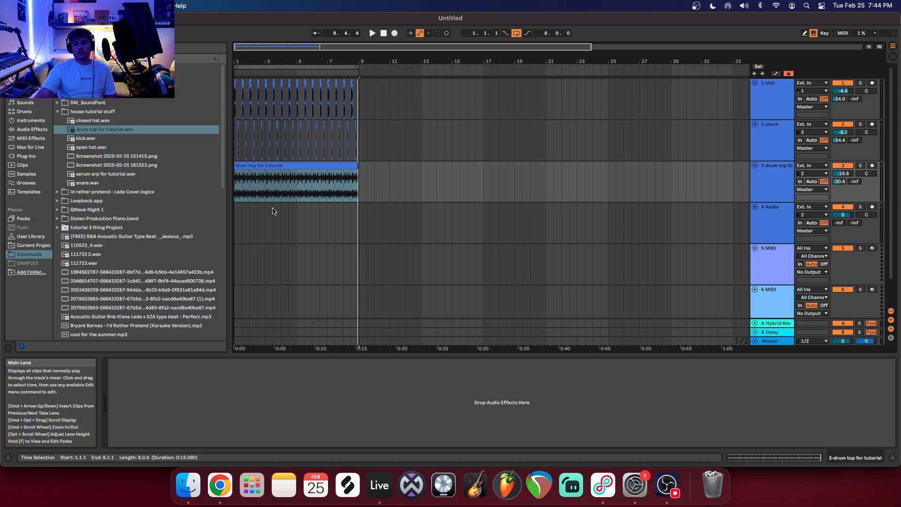
Place open hat.wav on audio track 4 at the off-beat after the first kick, and audition it from the start.
left_click(737, 217)
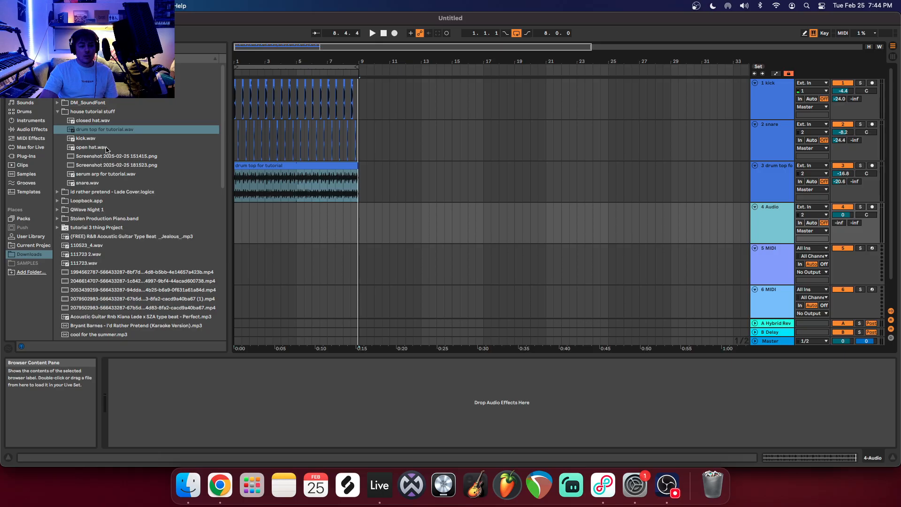
left_click_drag(90, 149, 242, 225)
left_click_drag(248, 58, 283, 58)
left_click_drag(270, 204, 244, 206)
left_click(371, 33)
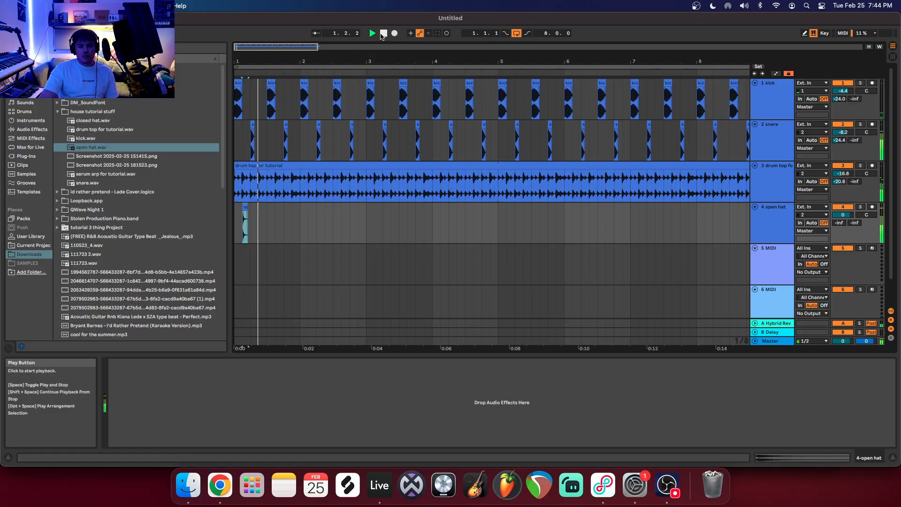
left_click(384, 33)
left_click(372, 33)
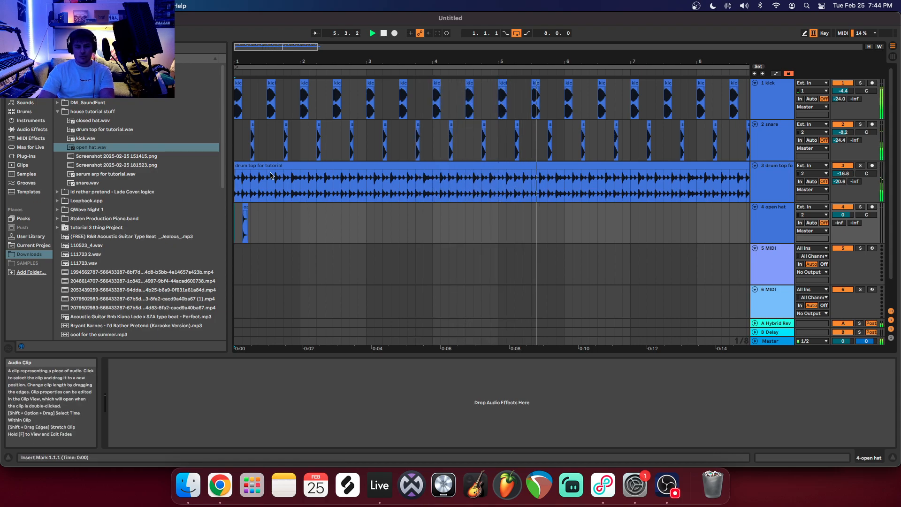
left_click(372, 33)
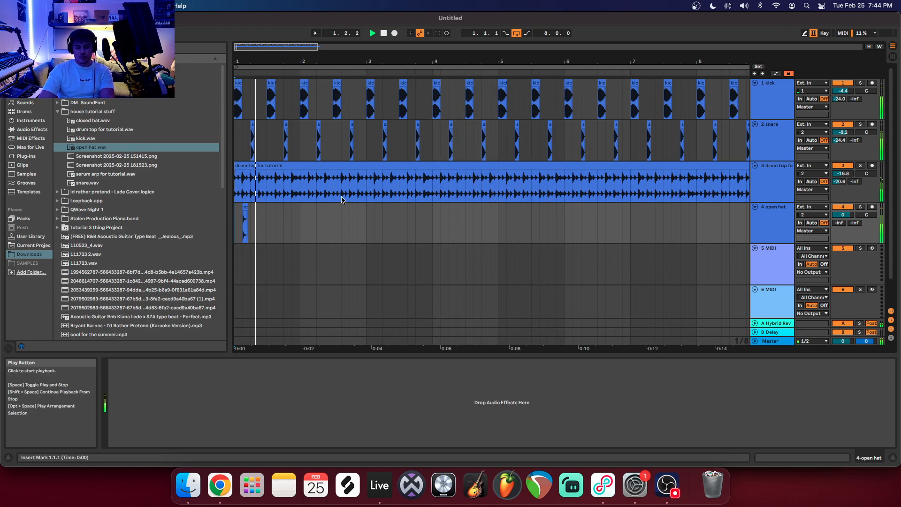
Duplicate the half-bar open hat pattern through the end of bar 4, and set its track's volume to -1.8 dB.
left_click(245, 225)
left_click_drag(254, 226, 265, 228)
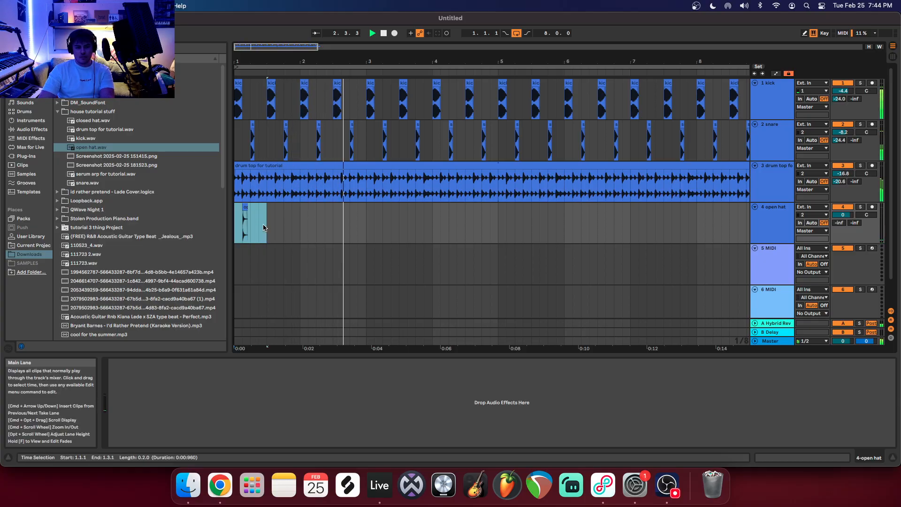
key("super+d")
key("super+d")
key("super+d")
key("super+d")
key("super+d")
key("super+d")
key("super+d")
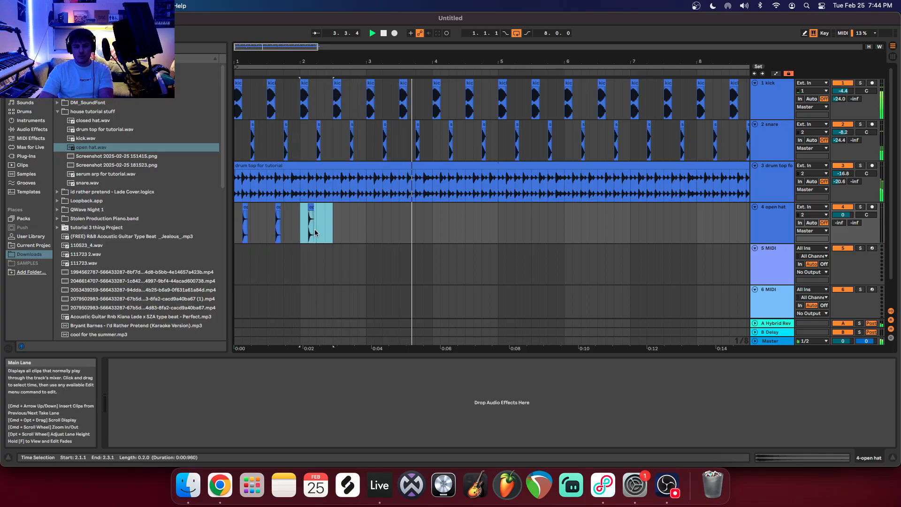
left_click_drag(843, 214, 843, 222)
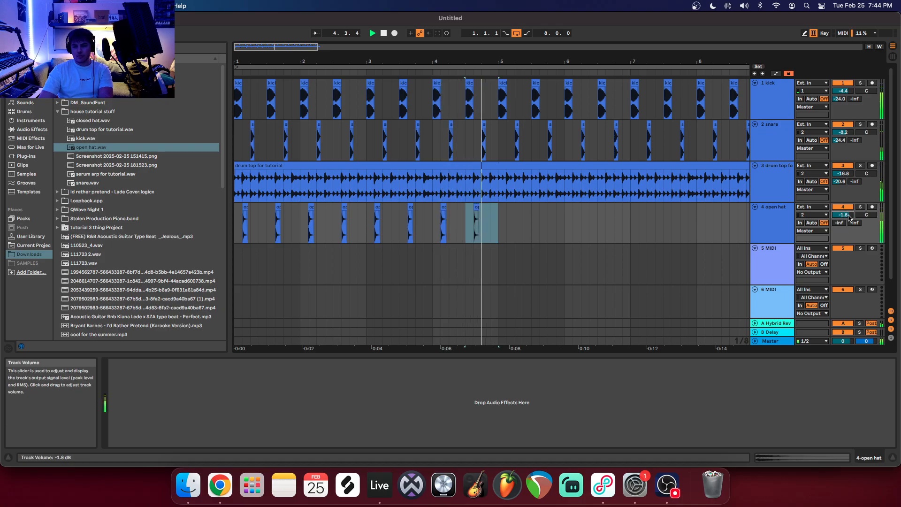
key("super+d")
key("super+d")
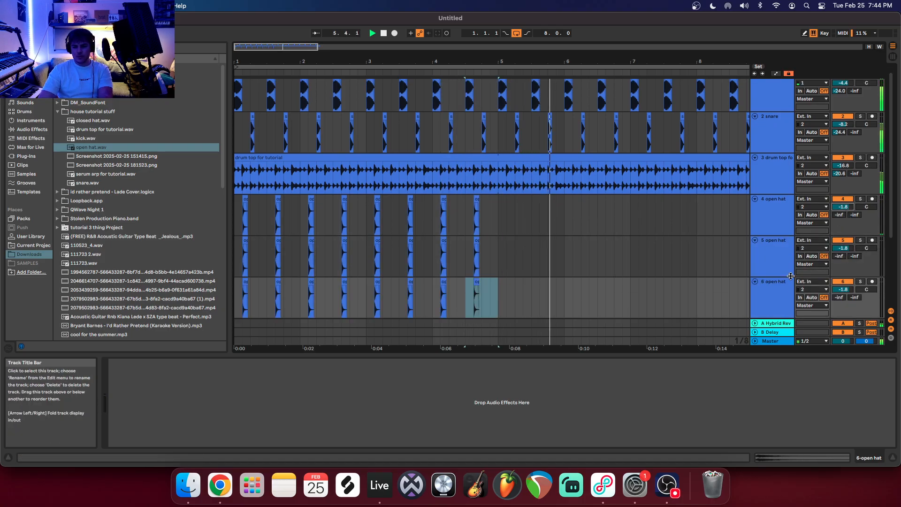
key("super+z")
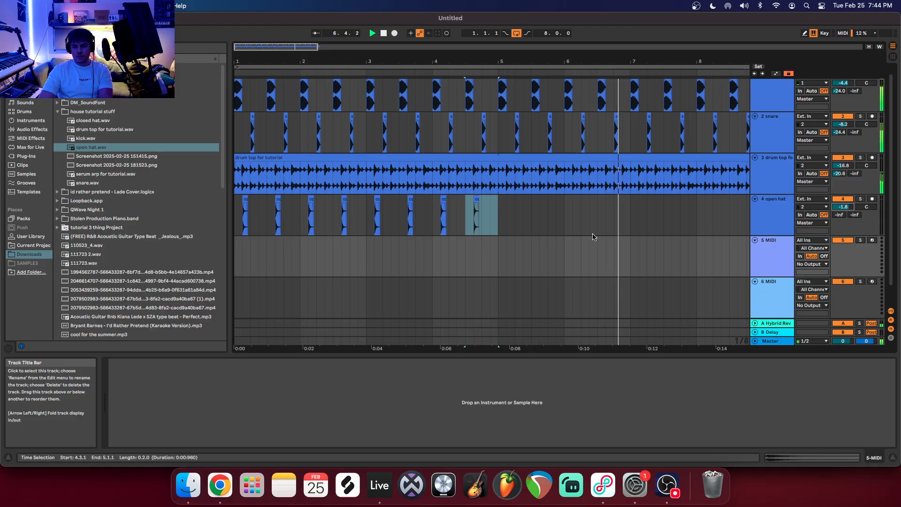
Continue duplicating the last half-bar of open hat through the end of bar 8, deleting the extra copy in bar 9.
left_click_drag(475, 219, 498, 224)
key("super+d")
key("super+d")
key("super+d")
key("super+d")
key("super+d")
key("super+d")
key("super+d")
key("super+d")
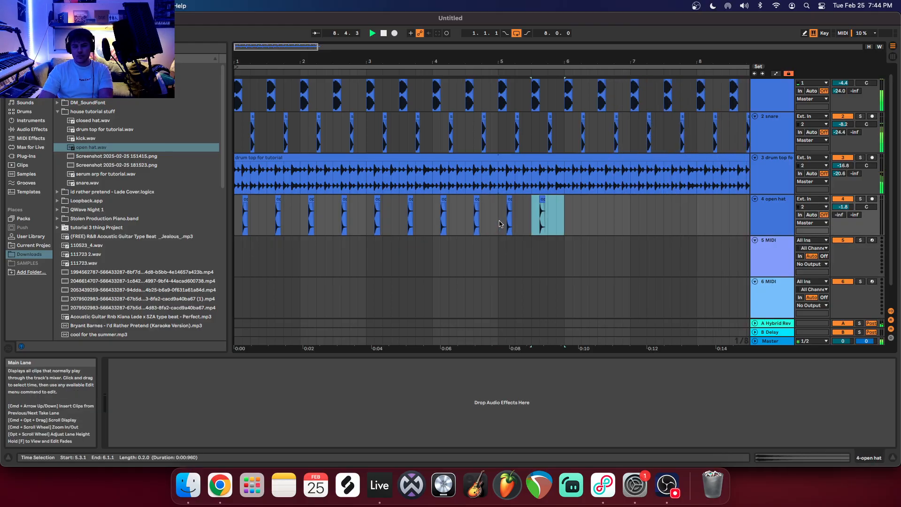
key("super+d")
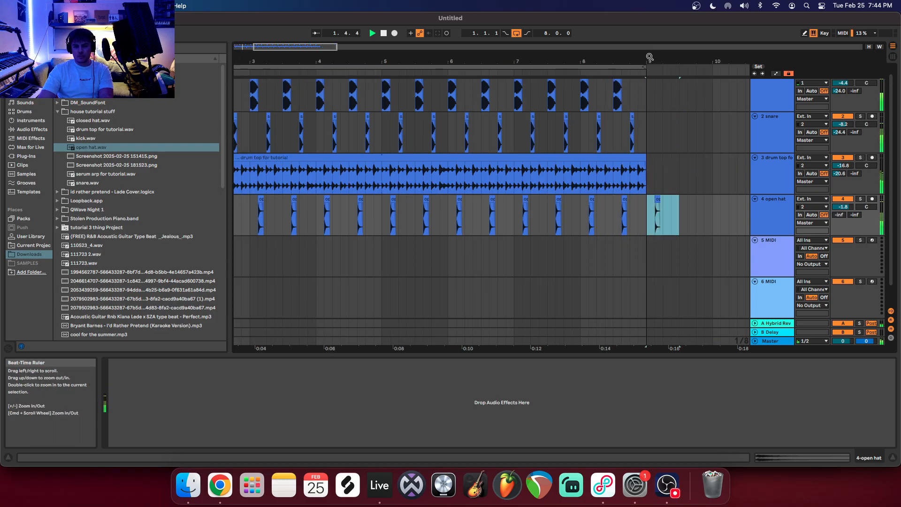
key("Delete")
Set the open hat track's volume to -5.8 dB and its send A to -22.5 dB during playback.
left_click_drag(843, 207, 844, 215)
mouse_move(839, 215)
left_mouse_down()
mouse_move(839, 203)
mouse_move(843, 210)
left_mouse_up()
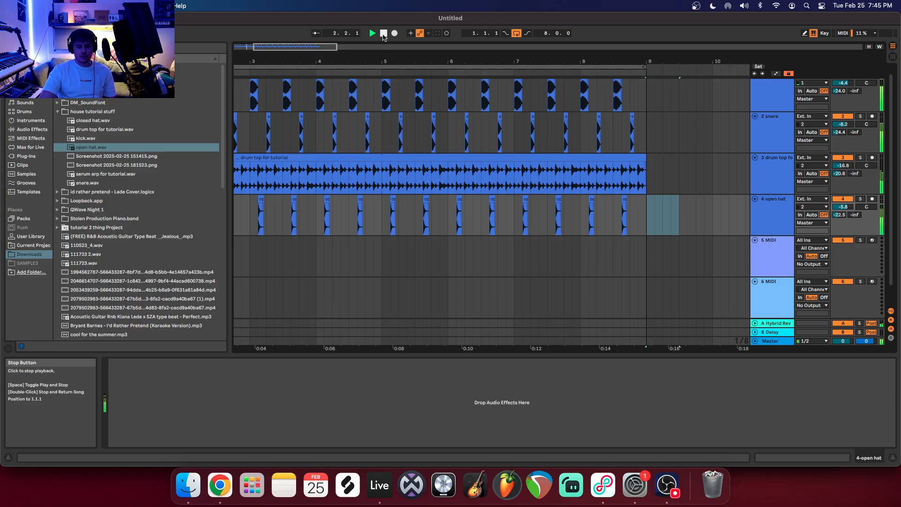
Stop playback and reduce the lane heights of the kick, snare, drum top and open hat tracks.
double_click(384, 34)
left_click_drag(452, 61, 452, 9)
scroll(760, 136, "up", 1)
left_click_drag(780, 120, 780, 103)
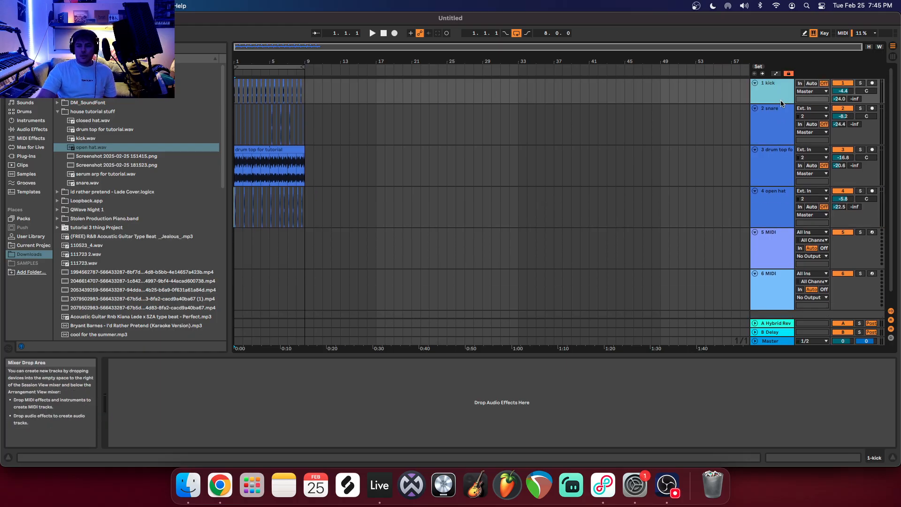
left_click(783, 148)
mouse_move(784, 145)
left_mouse_down()
mouse_move(784, 121)
mouse_move(784, 129)
left_mouse_up()
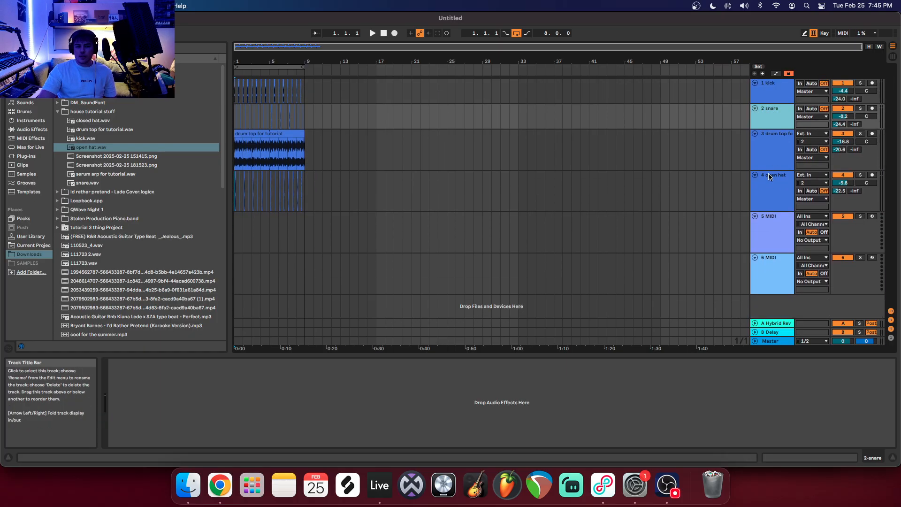
left_click_drag(774, 169, 775, 152)
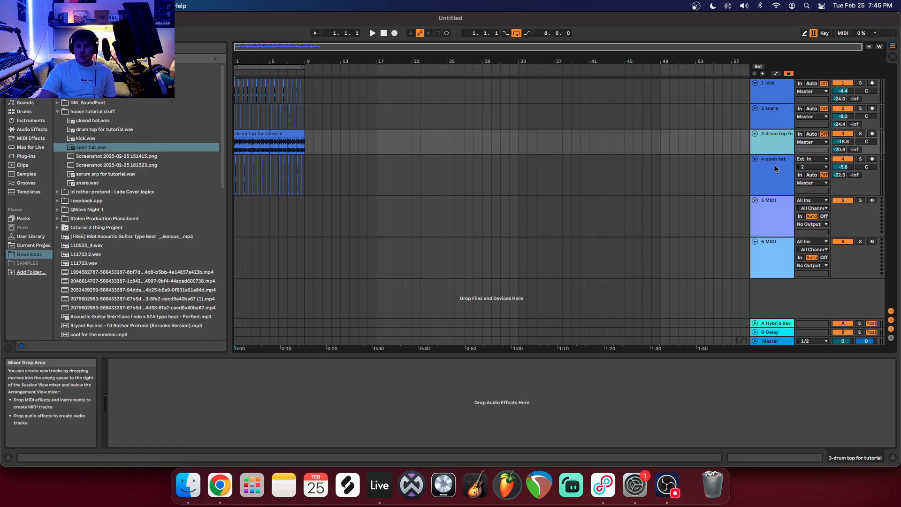
left_click(775, 195)
left_click_drag(774, 195, 774, 180)
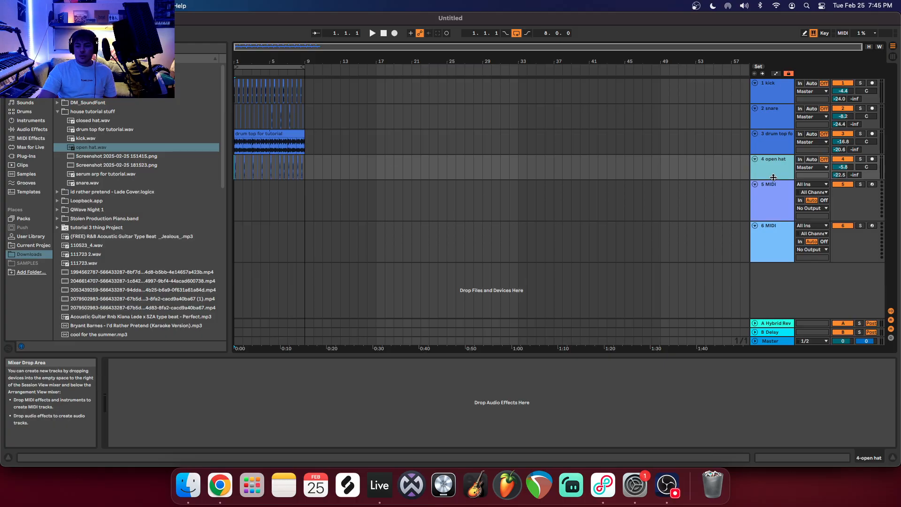
Delete one empty MIDI track and insert a new audio track directly below the open hat track.
left_click(765, 198)
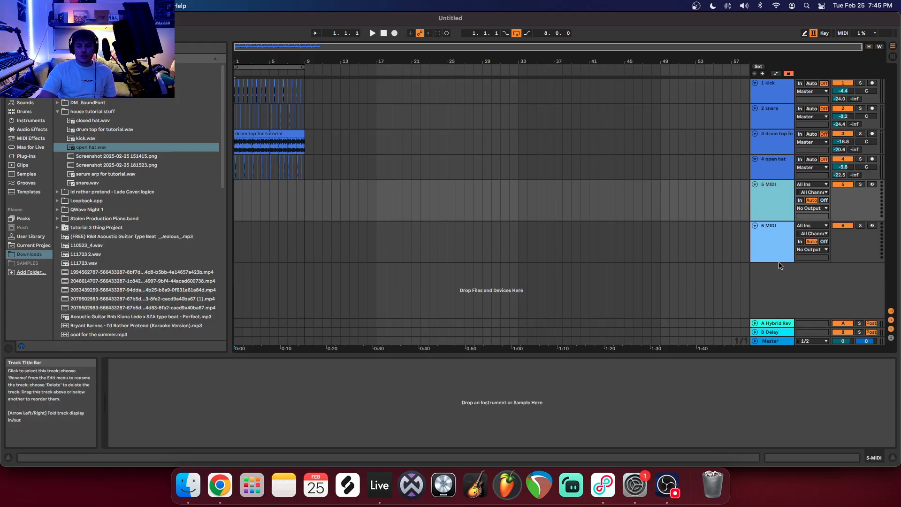
right_click(775, 212)
left_click(797, 239)
right_click(794, 245)
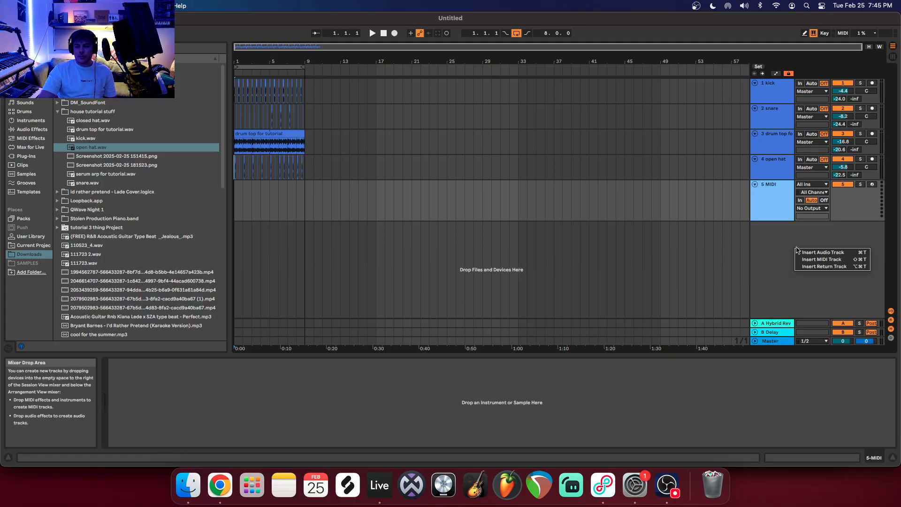
left_click(811, 251)
left_click_drag(772, 240, 765, 197)
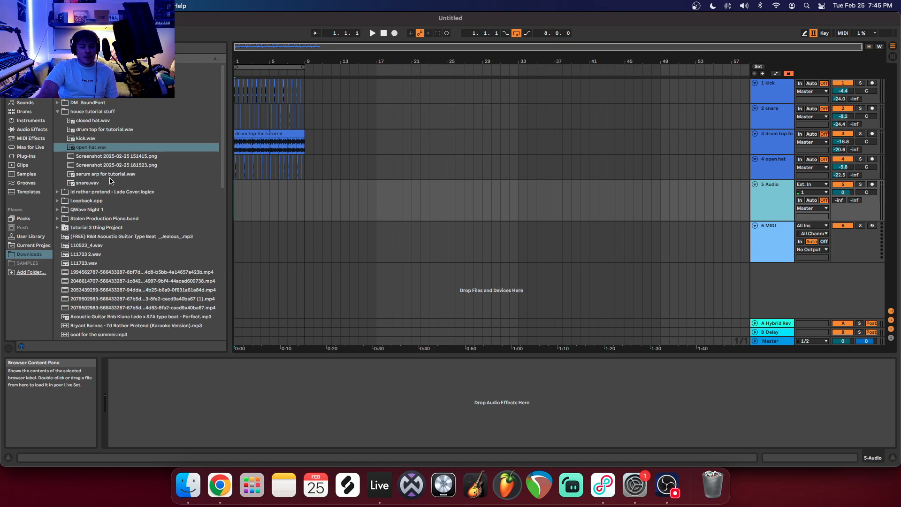
Place serum arp for tutorial.wav at the start of audio track 5 and trim the clip to four bars.
left_click_drag(102, 178, 237, 190)
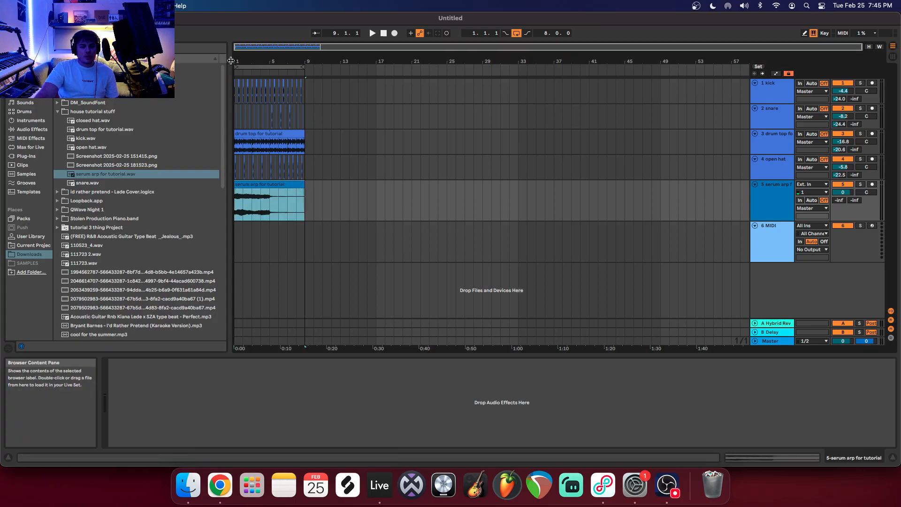
left_click_drag(247, 60, 296, 127)
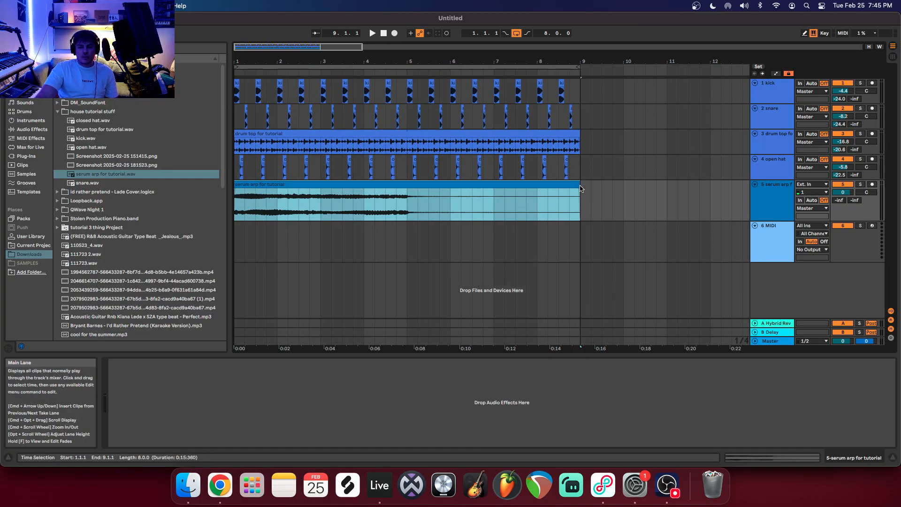
left_click_drag(575, 186, 410, 191)
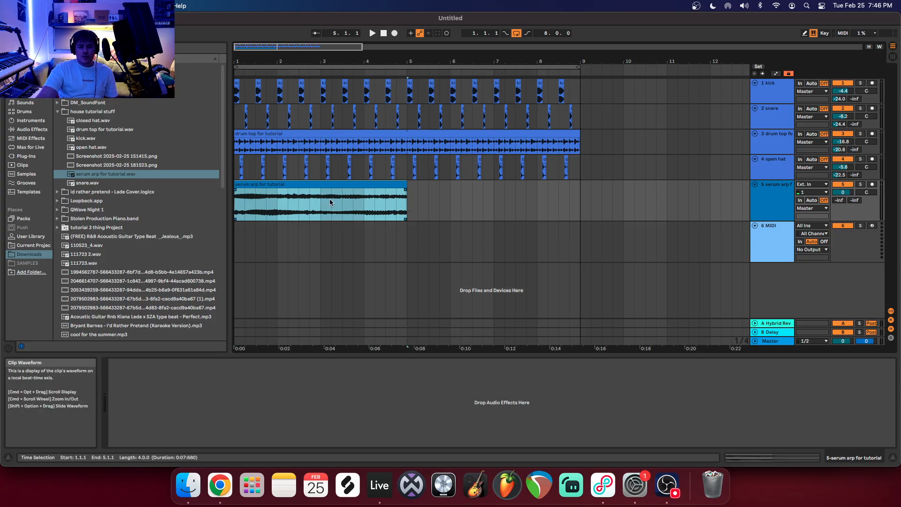
Solo the serum arp track, audition it, and copy its four-bar clip to the start of bar 5.
left_click(860, 184)
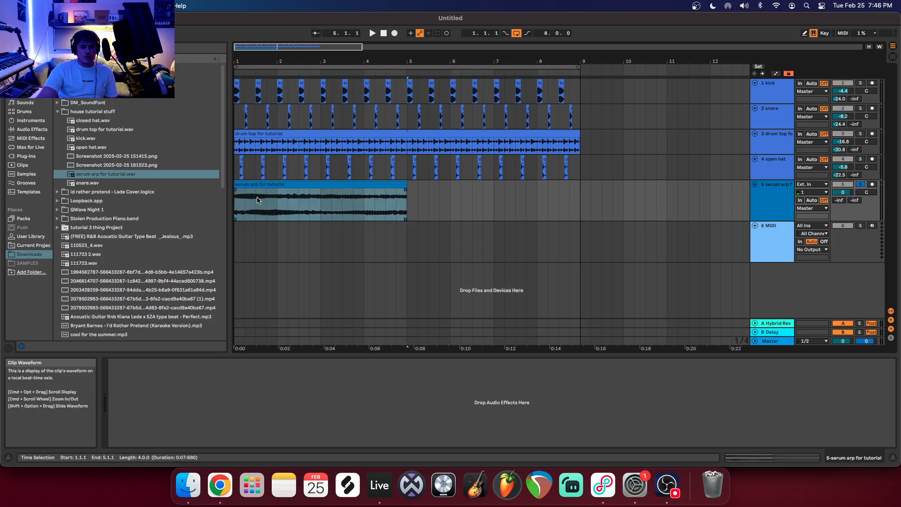
left_click(372, 33)
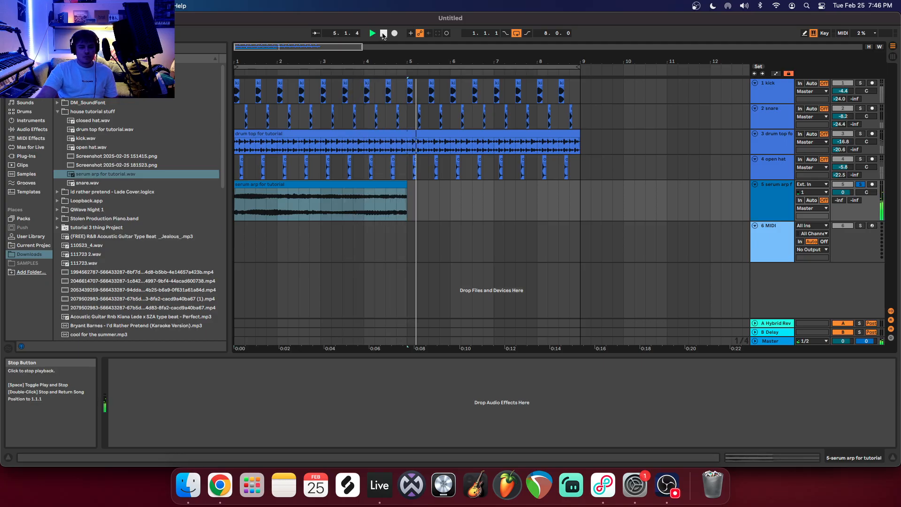
left_click(404, 212)
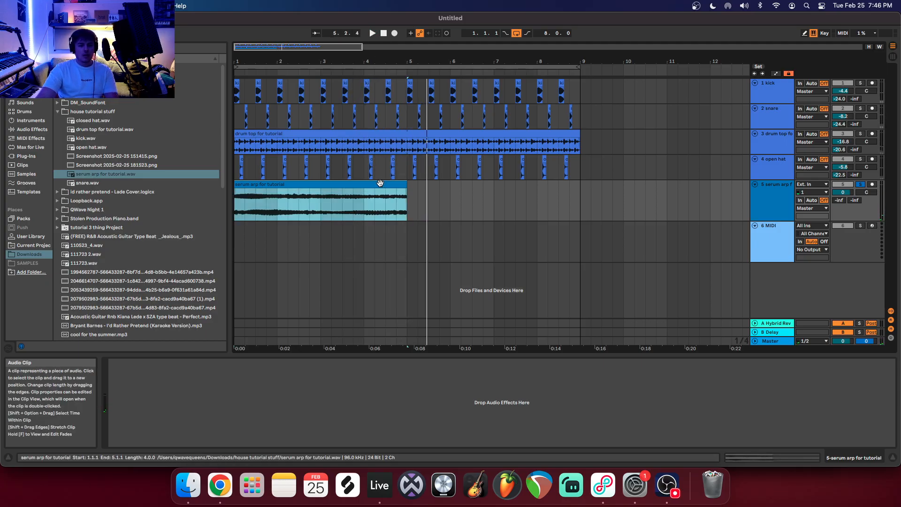
left_click(411, 211)
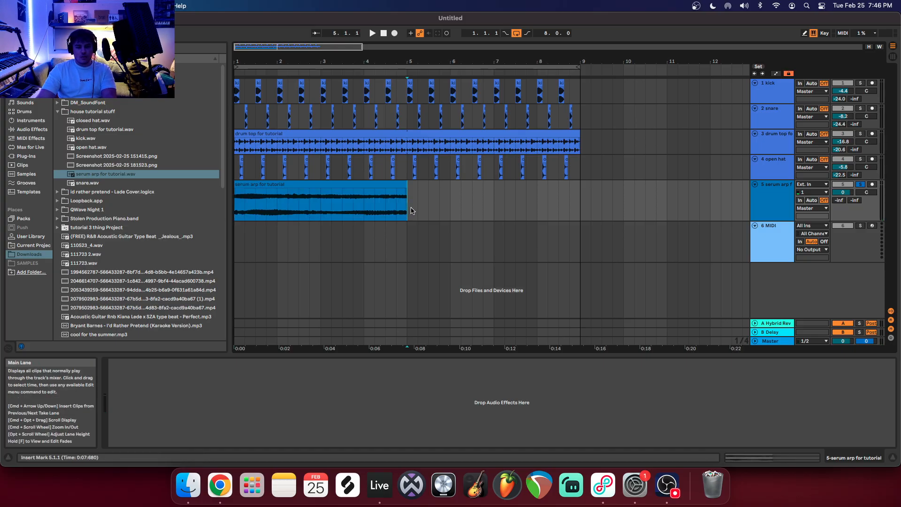
key("super+v")
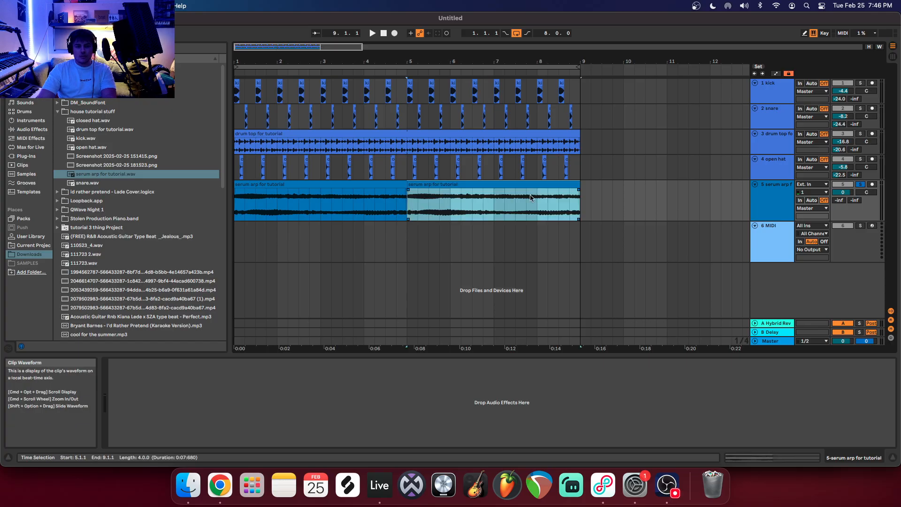
Unsolo the serum arp track, play the full mix, and add kicks on beats 2 and 4 through bar 8.
left_click(373, 33)
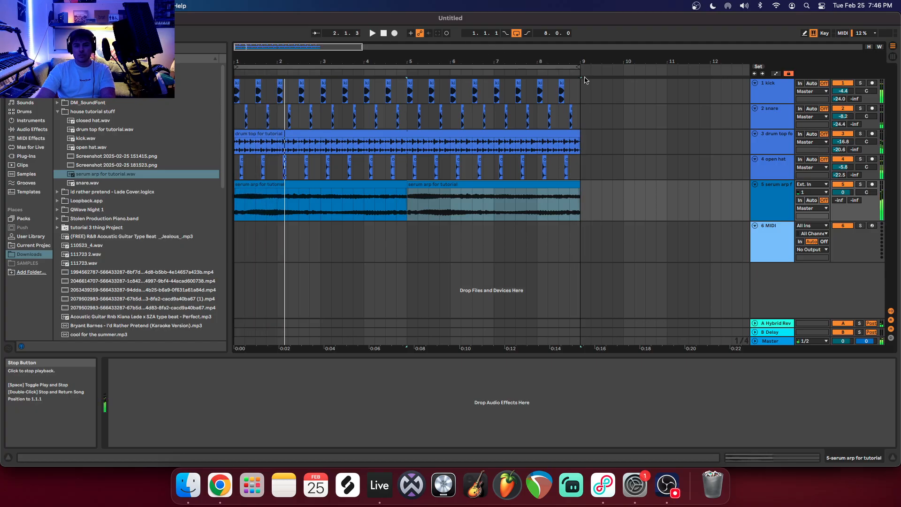
left_click_drag(582, 86, 258, 103)
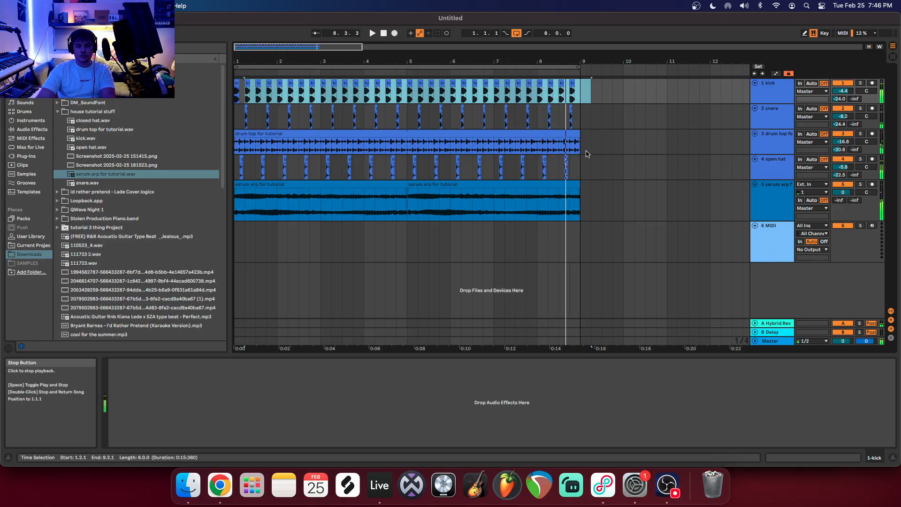
Shift all open hat hits through bar 8 one sixteenth note earlier, so the first falls at 1.1.2, and play the mix.
mouse_move(549, 63)
left_mouse_down()
mouse_move(545, 101)
mouse_move(545, 62)
left_mouse_up()
left_click_drag(306, 163, 235, 165)
left_click_drag(244, 62, 245, 119)
mouse_move(413, 161)
left_mouse_down()
mouse_move(389, 162)
mouse_move(398, 163)
left_mouse_up()
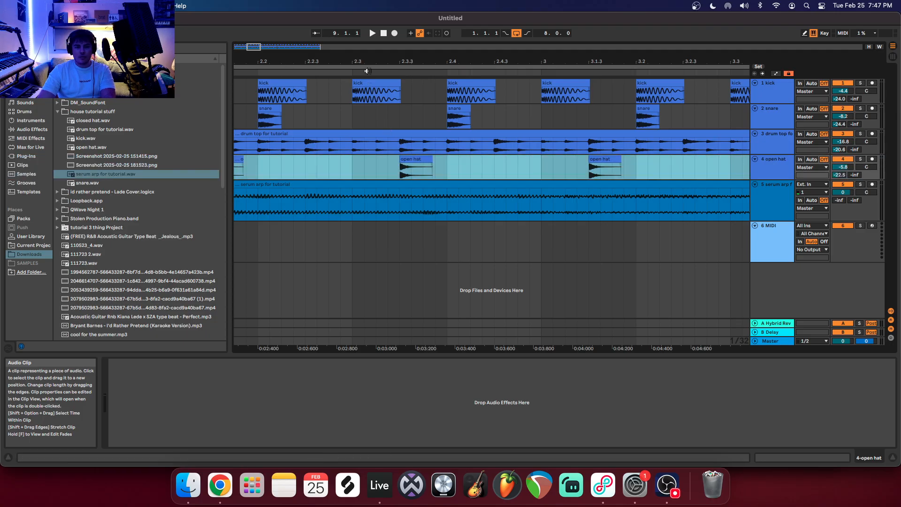
left_click_drag(362, 62, 362, 44)
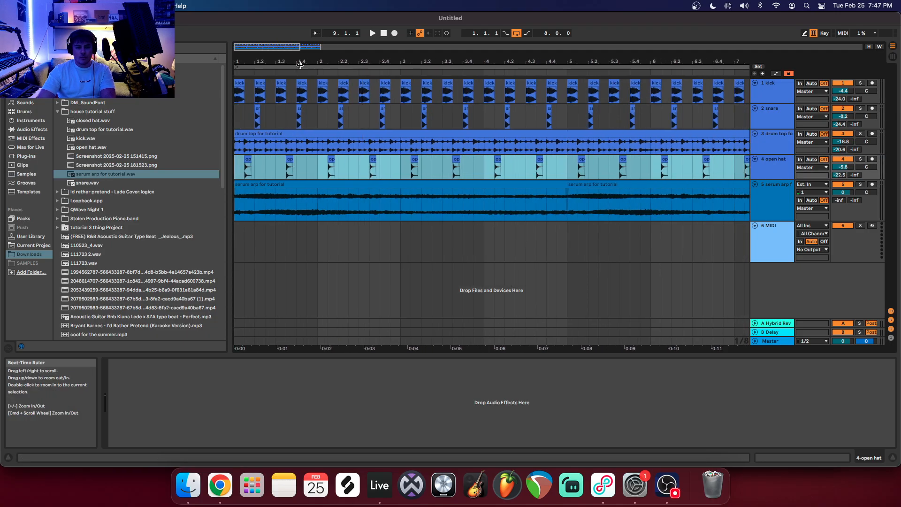
left_click(246, 173)
left_click_drag(245, 173, 715, 170)
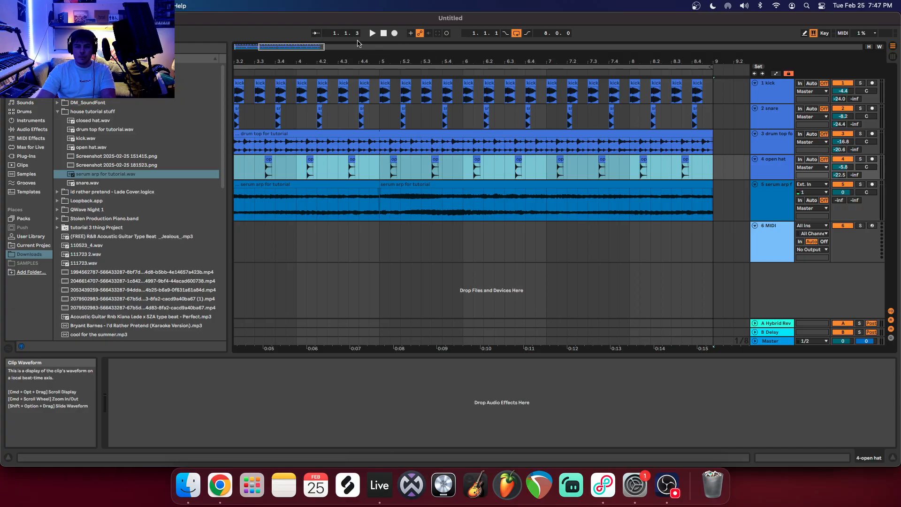
left_click_drag(295, 59, 234, 59)
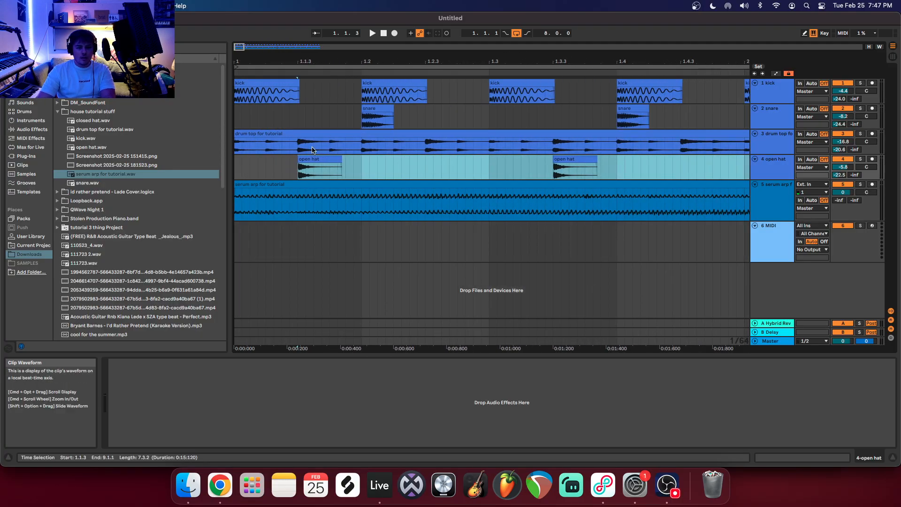
left_click_drag(319, 167, 288, 167)
left_click(374, 33)
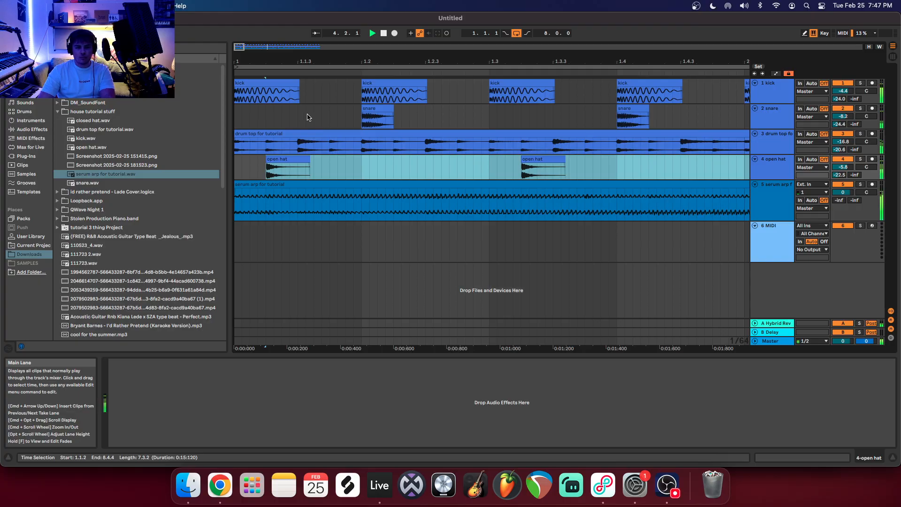
Select the snare hits across bars 1 to 8 during playback and examine their alignment with the kicks around bar 8.
left_click_drag(300, 119, 593, 21)
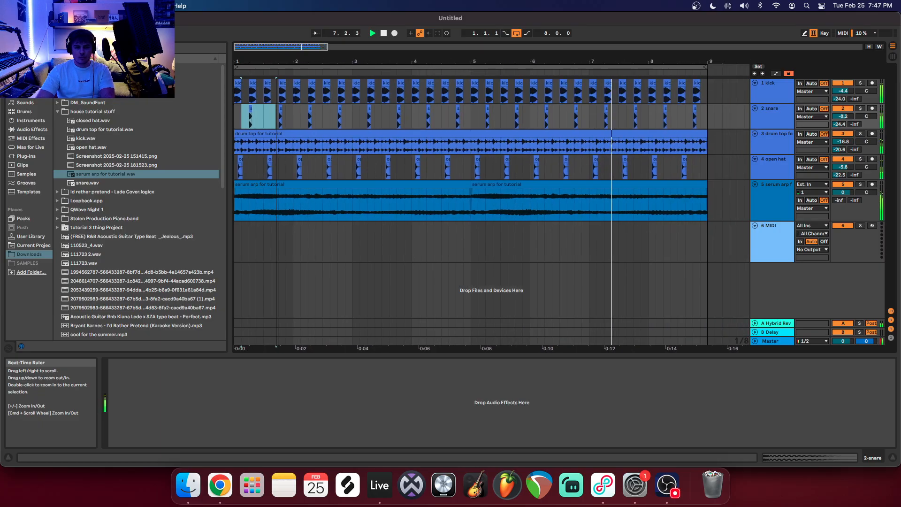
left_click_drag(242, 114, 708, 122)
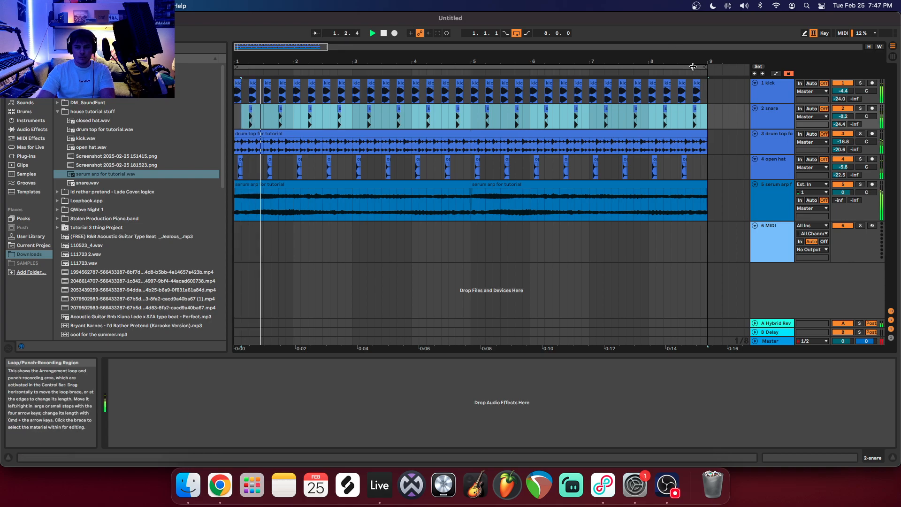
left_click_drag(691, 62, 663, 107)
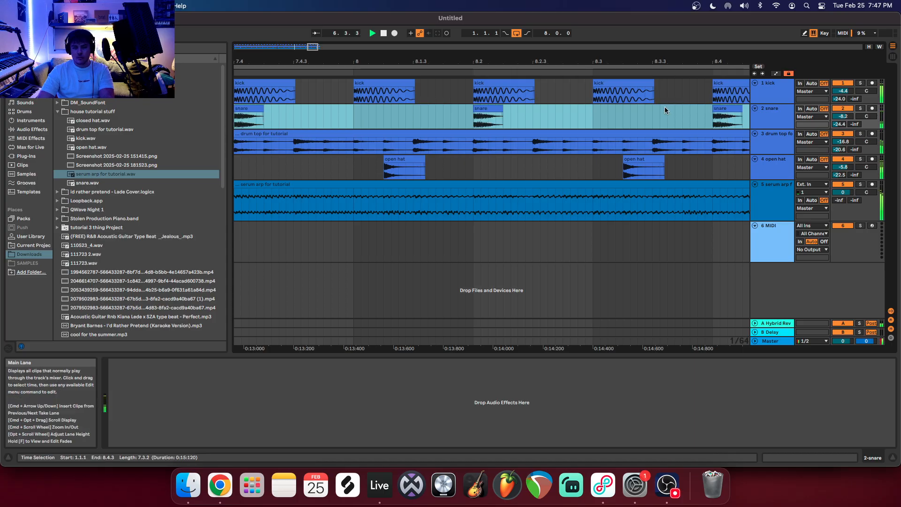
Set the open hat track's volume to -8.3 dB and its send A to -7.5 dB, and stop playback.
left_click_drag(596, 62, 595, 3)
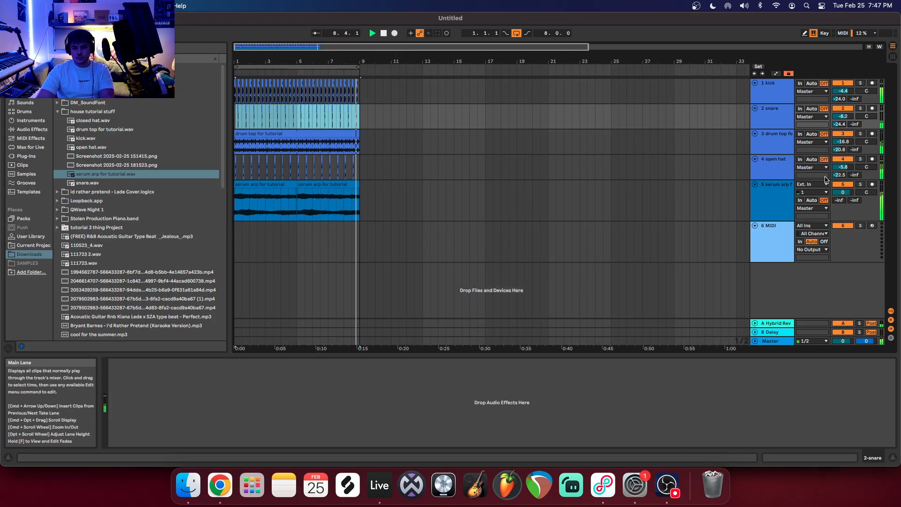
mouse_move(839, 174)
left_mouse_down()
mouse_move(839, 160)
mouse_move(839, 169)
left_mouse_up()
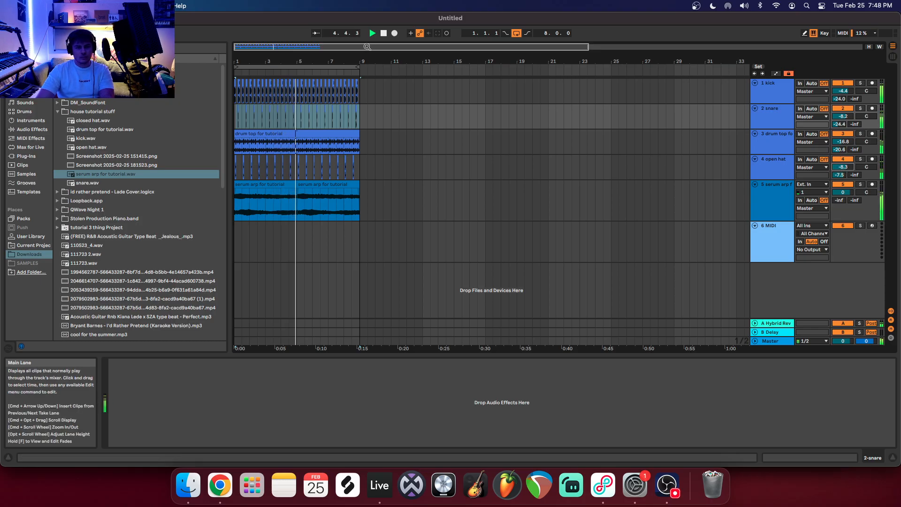
left_click(384, 34)
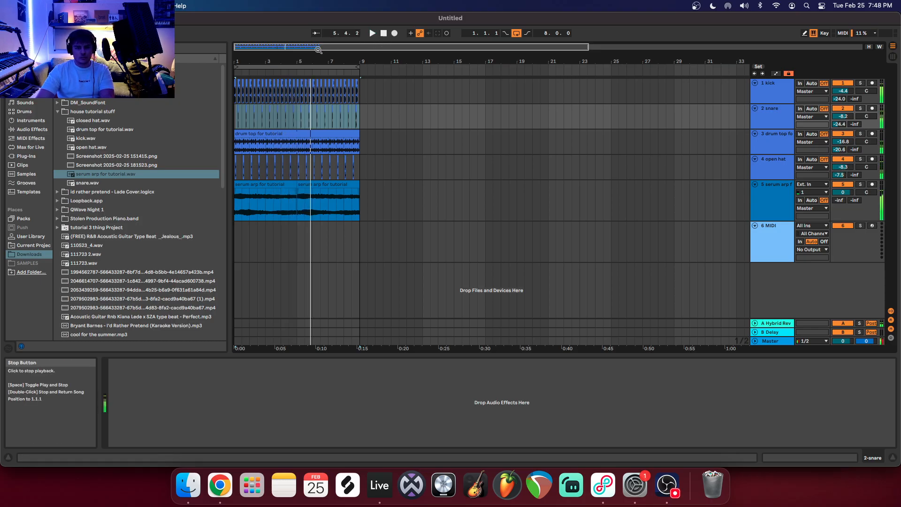
Mute the snare and open hat tracks and listen to the remaining tracks.
left_click_drag(261, 61, 300, 57)
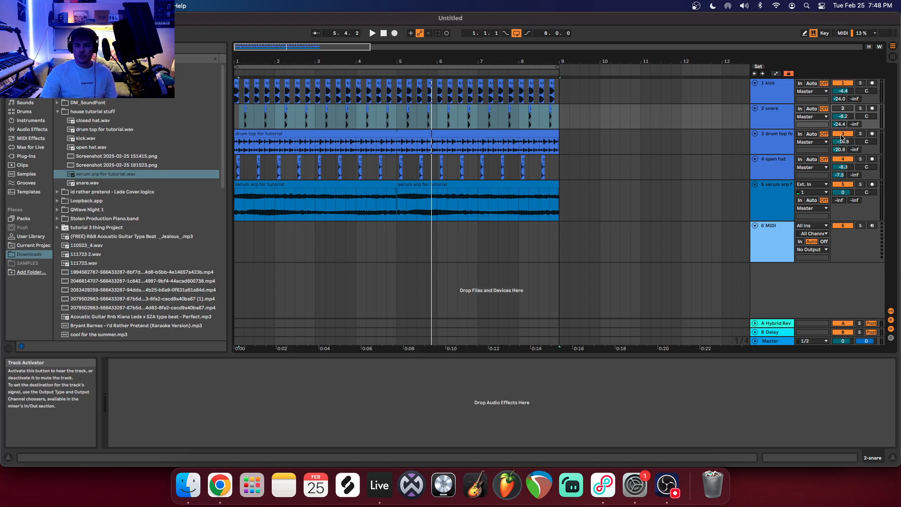
left_click(373, 33)
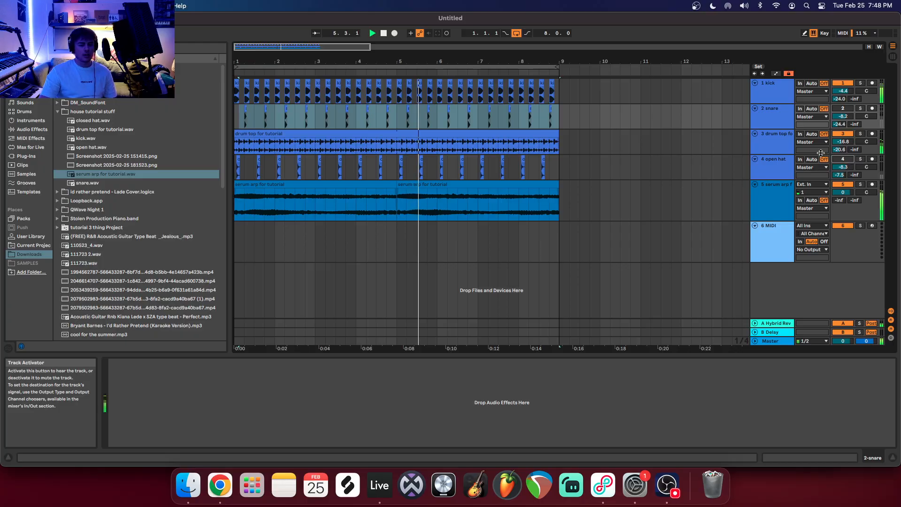
left_click(384, 33)
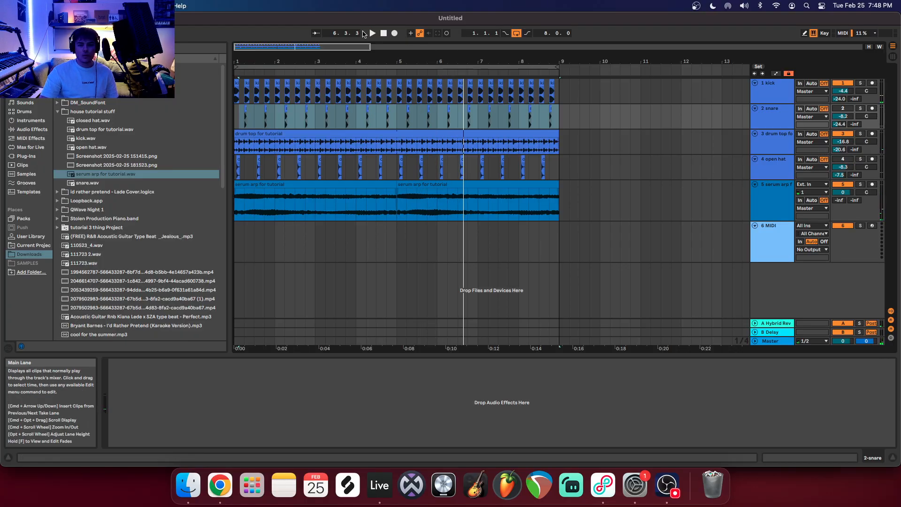
Unmute the snare and open hat, set snare, open hat and serum arp volumes to -10.7, -10.0 and -3.8 dB, and audition the mix.
left_click(384, 33)
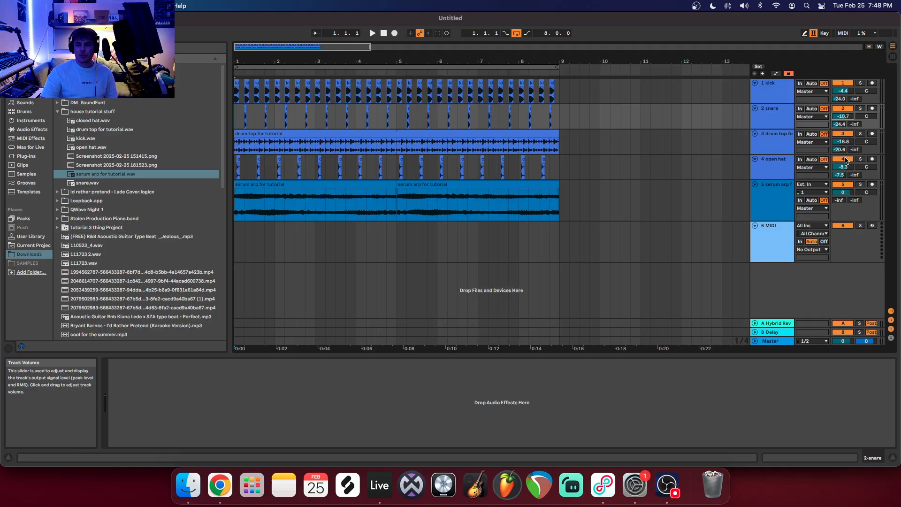
left_click_drag(843, 167, 843, 172)
left_click_drag(252, 62, 280, 88)
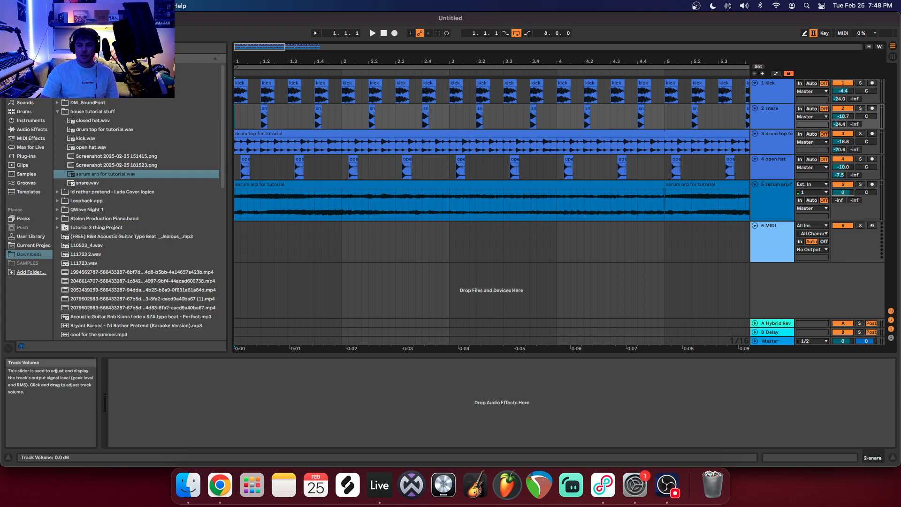
left_click(372, 33)
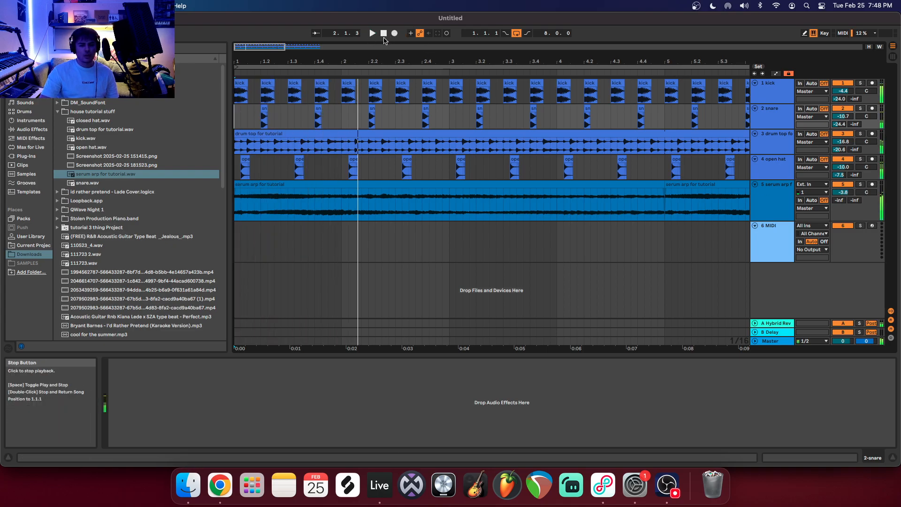
left_click(384, 34)
Try cutting an eighth-note gap in the serum arp clip at the start of bar 2, audition it, and undo the cut.
left_click_drag(344, 199, 353, 202)
key("super+e")
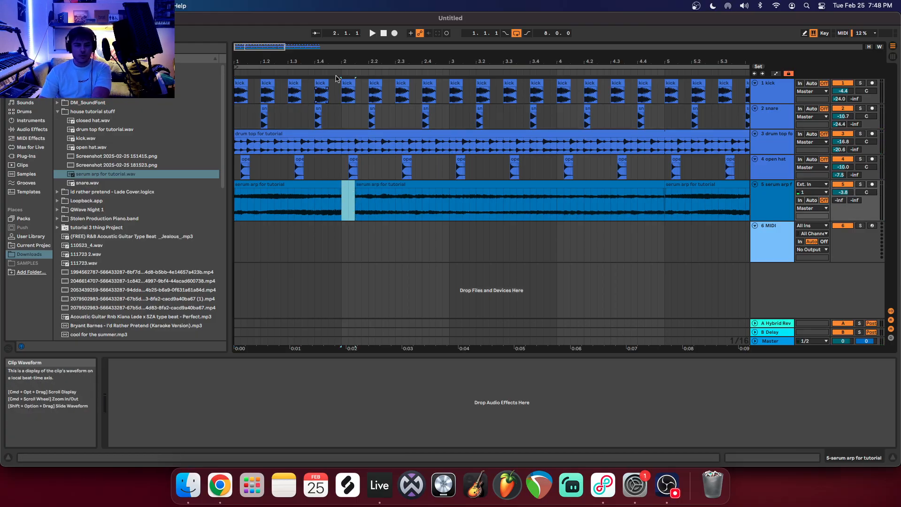
left_click(384, 34)
left_click(373, 33)
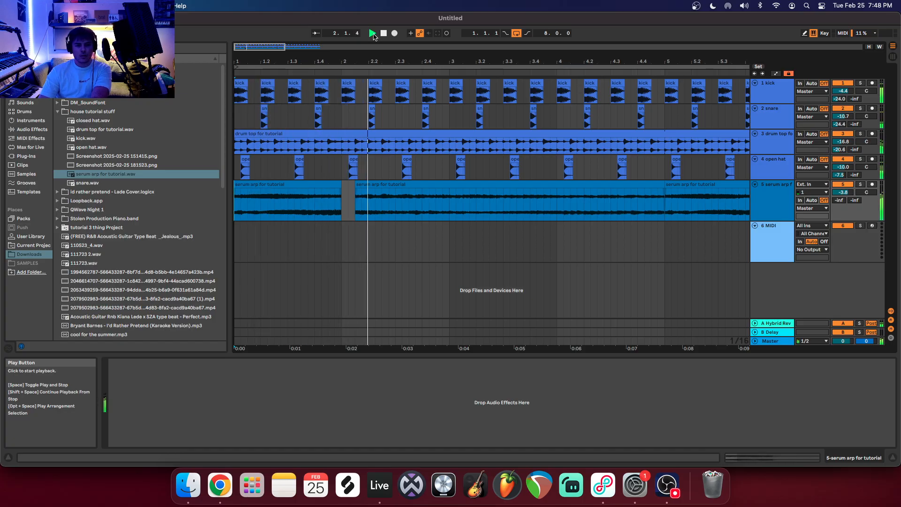
left_click(384, 34)
key("super+z")
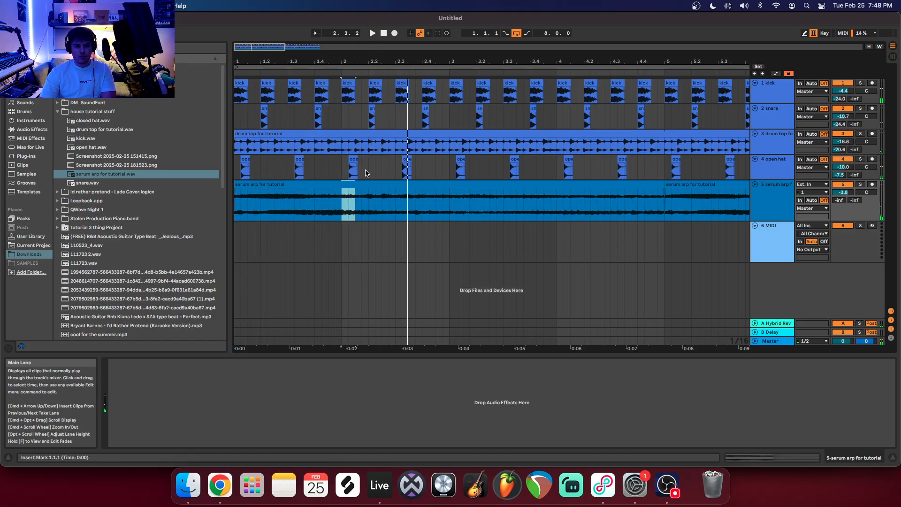
Cut a sixteenth-note gap in the serum arp clip from 2.1.1 to 2.1.2 and audition it.
left_click_drag(344, 195, 344, 195)
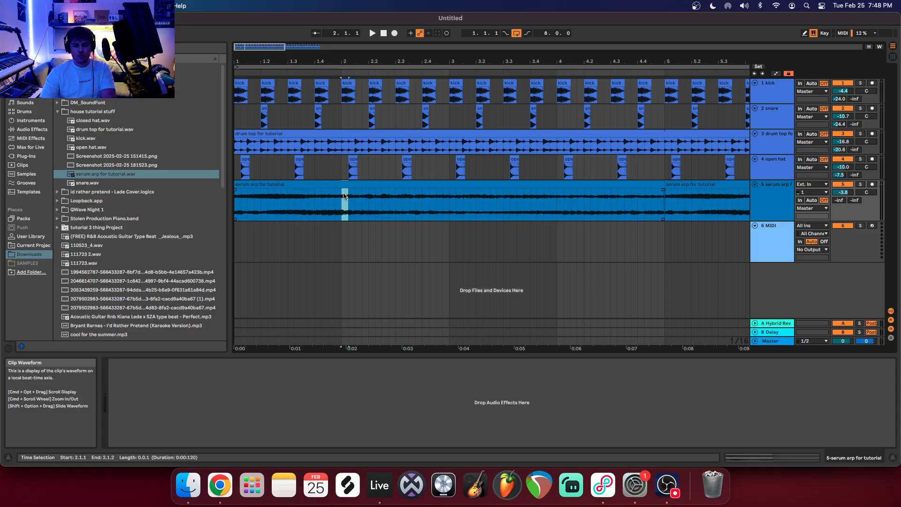
key("super+e")
key("space")
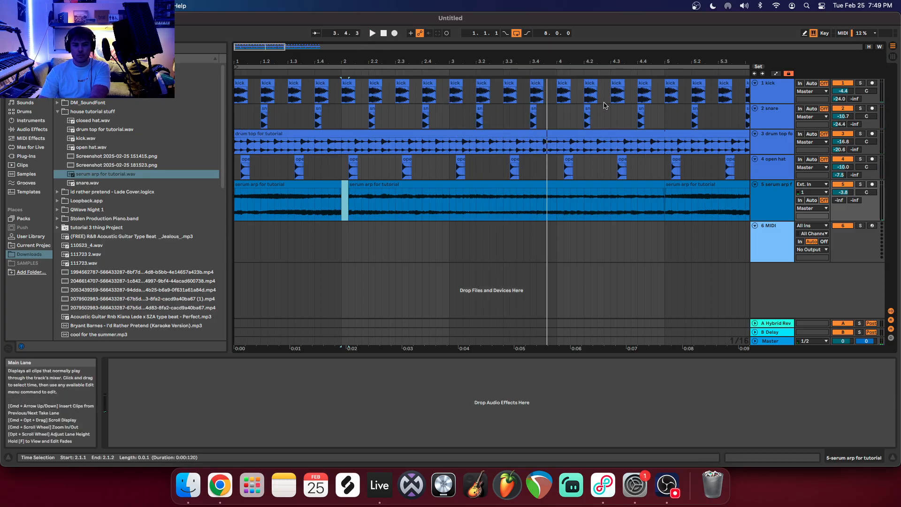
Shift all open hat clips across bars 1 to 8 one sixteenth note later.
left_click_drag(544, 62, 228, 167)
left_click_drag(249, 62, 248, 122)
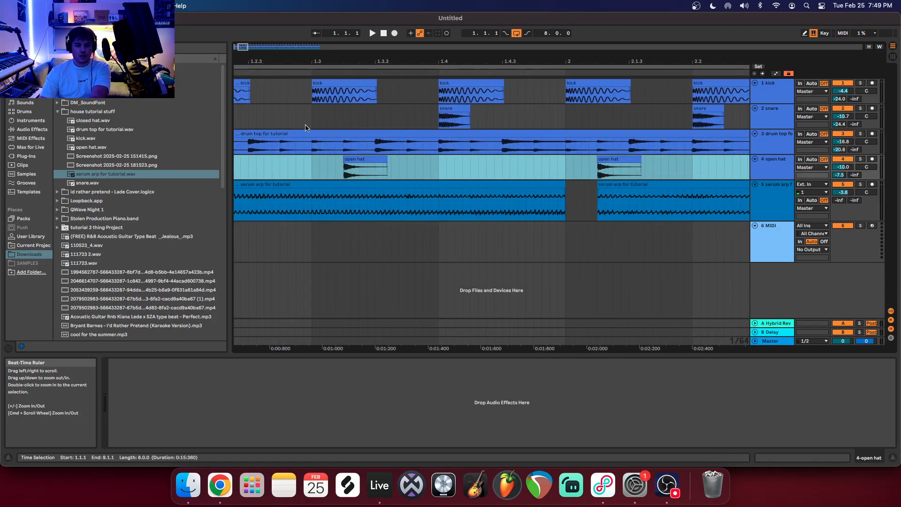
left_click_drag(355, 159, 388, 161)
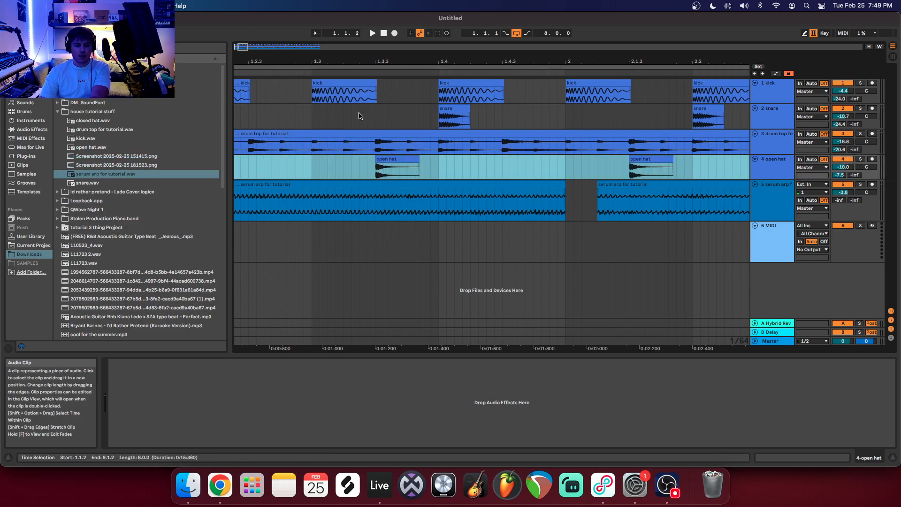
left_click_drag(383, 61, 383, 14)
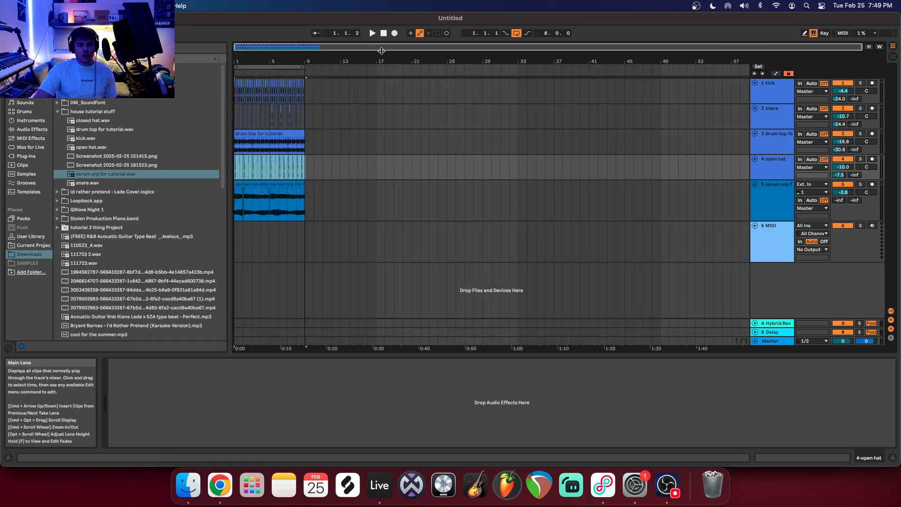
Play the loop and set the open hat track's volume to -16.1 dB.
left_click(373, 33)
left_click_drag(277, 59, 363, 99)
left_click_drag(854, 170, 854, 183)
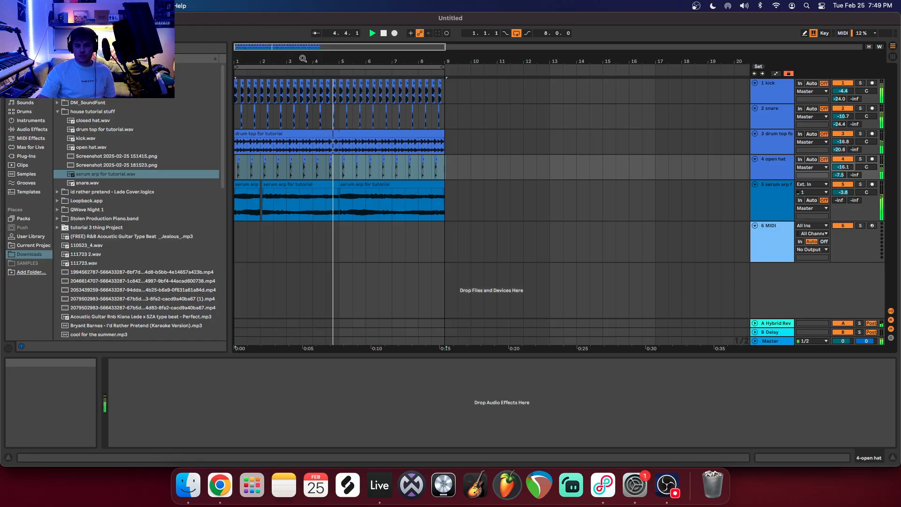
left_click_drag(306, 61, 259, 25)
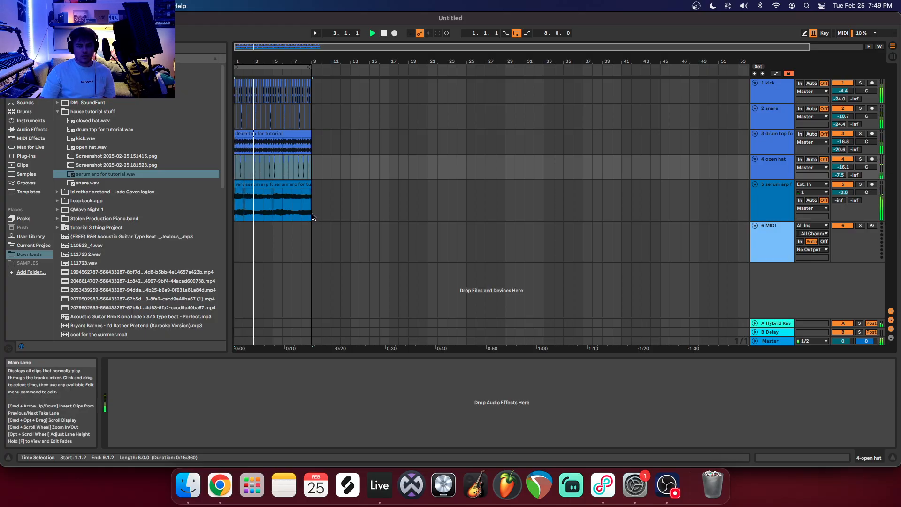
Cut a sixteenth-note gap in the serum arp clip from 4.1.1 to 4.1.2 during playback.
left_click_drag(248, 62, 247, 150)
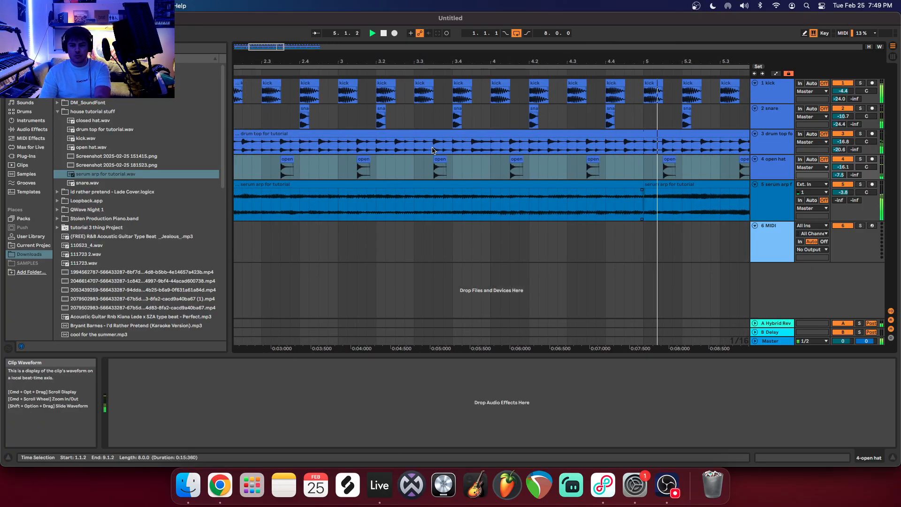
left_click(286, 72)
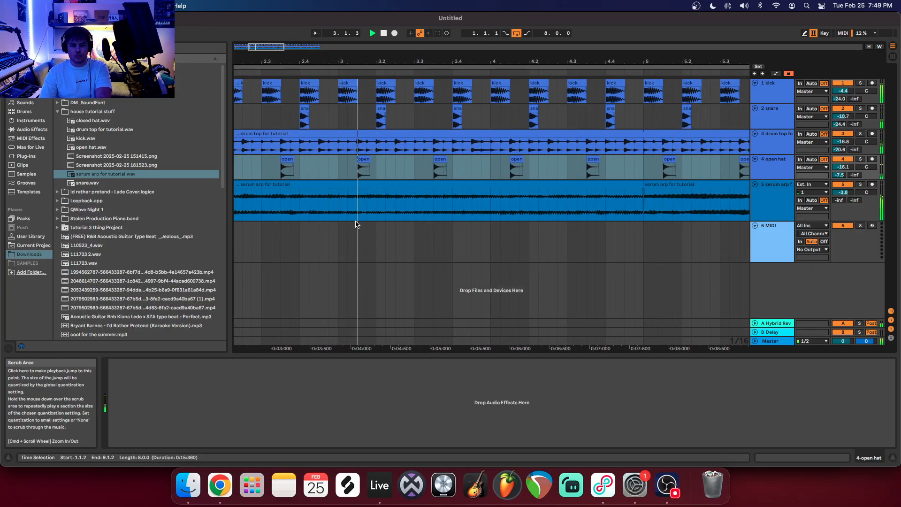
left_click_drag(499, 209, 491, 209)
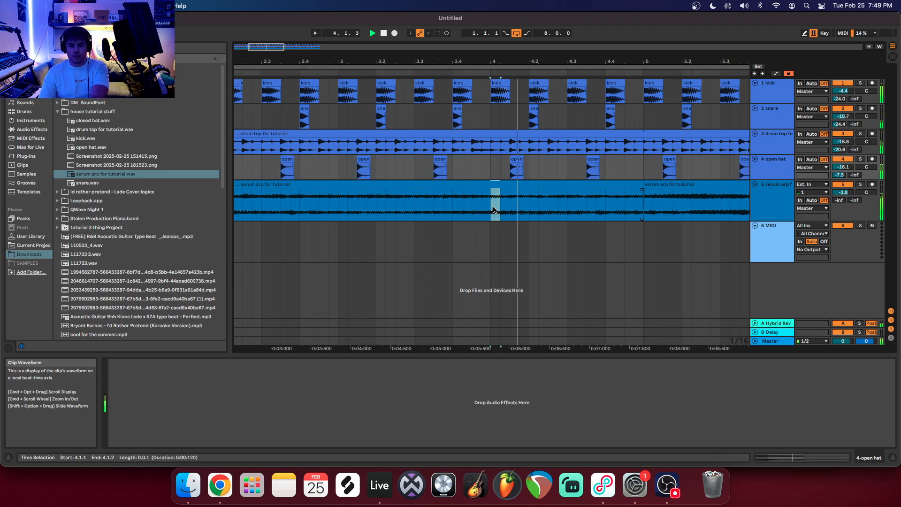
key("Delete")
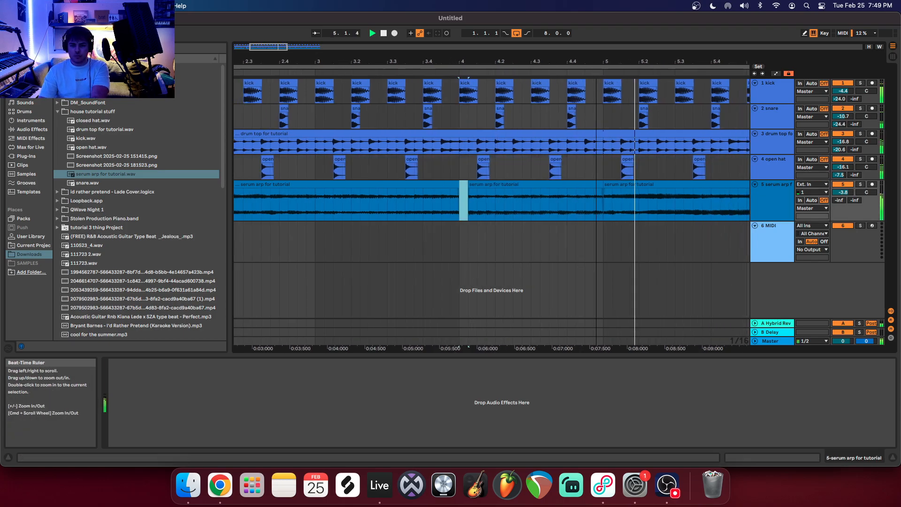
Replace the serum arp in bars 5 to 8 with a copy of the gapped serum arp from bars 1 to 4.
scroll(416, 205, "down", 5)
left_click_drag(414, 205, 228, 207)
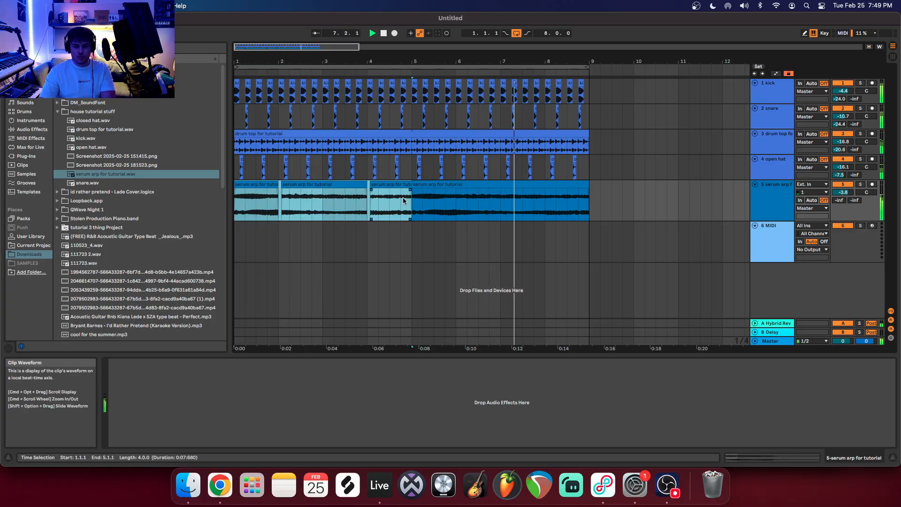
left_click(435, 184)
key("Delete")
key("super+v")
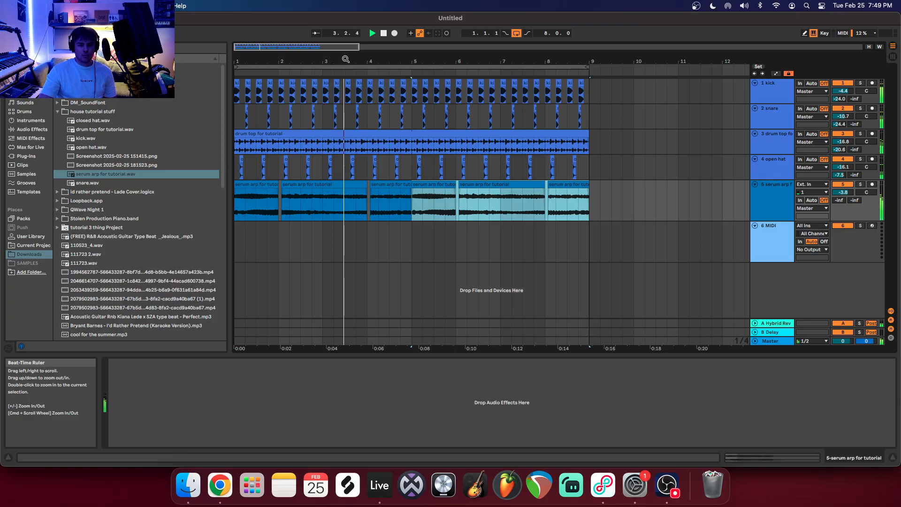
Stop playback and add an EQ Eight to the serum arp track.
left_click_drag(369, 61, 368, 33)
left_click(790, 211)
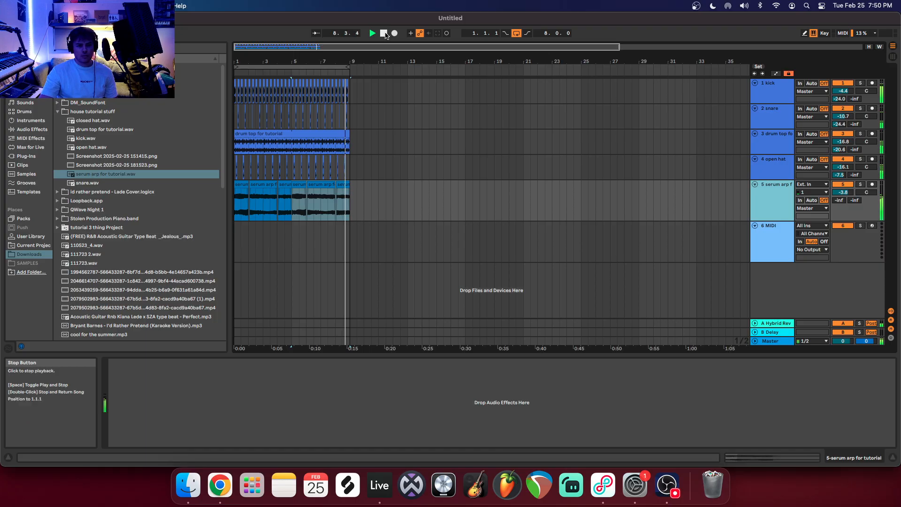
left_click(386, 33)
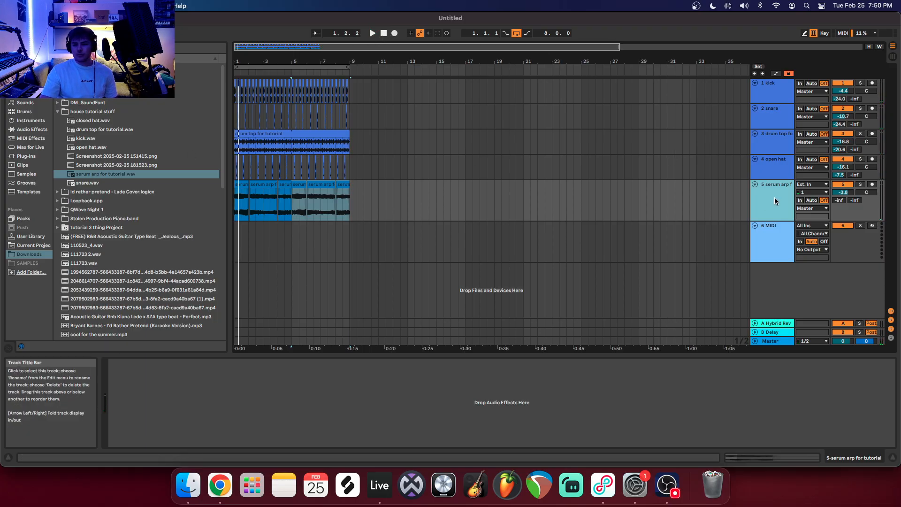
left_click(30, 129)
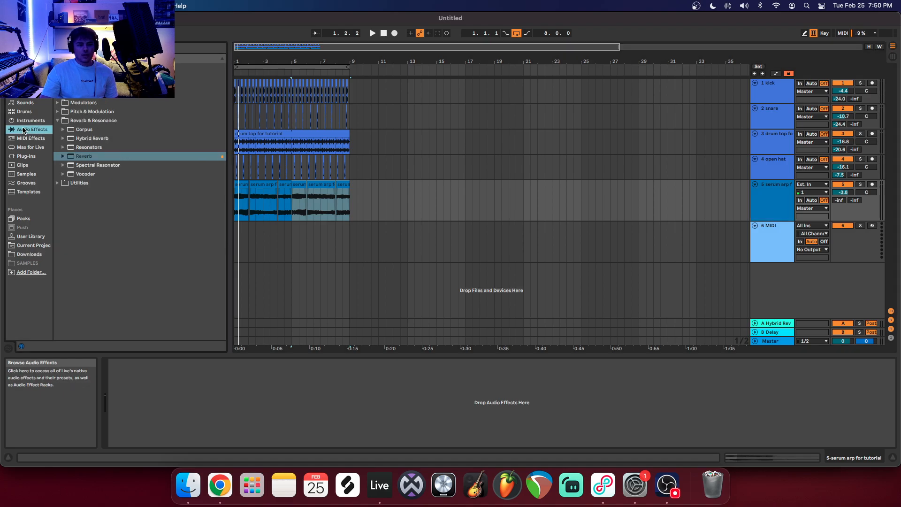
left_click(56, 95)
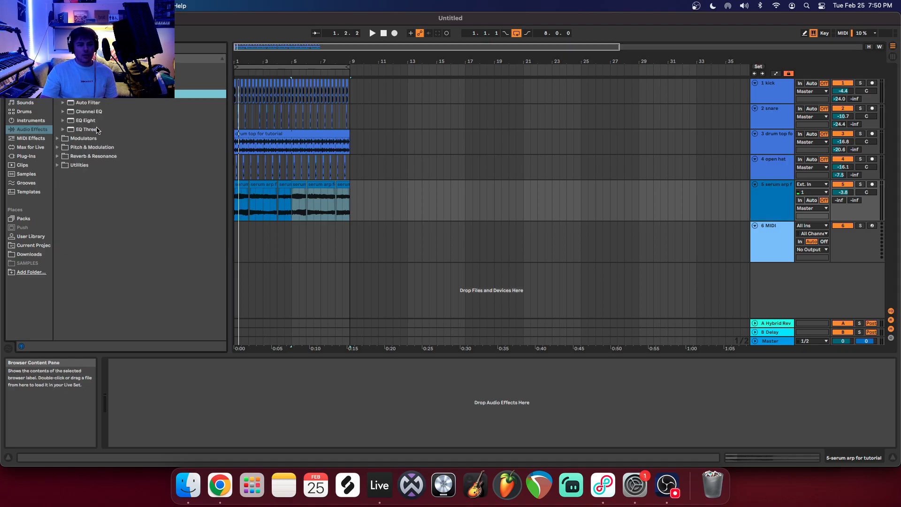
double_click(87, 120)
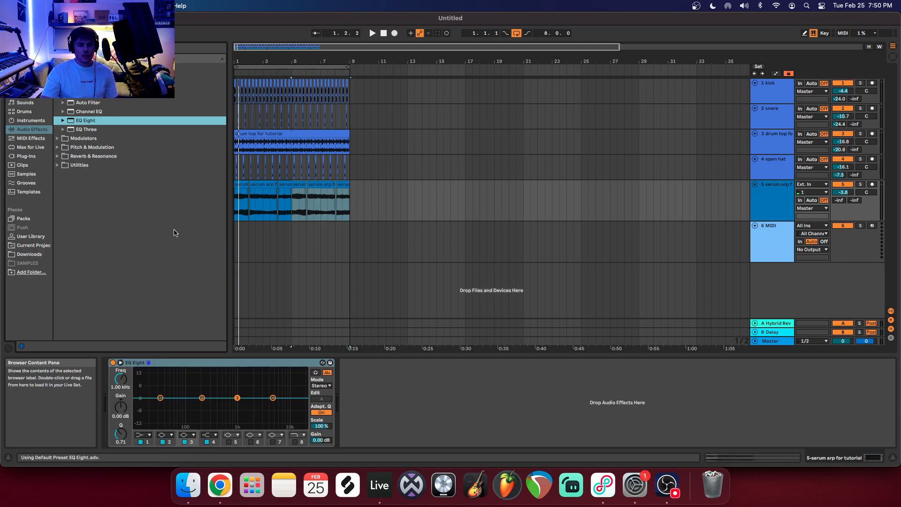
During playback, make EQ Eight band 1 a low cut and band 4 a high cut at about 2.72 kHz.
key("space")
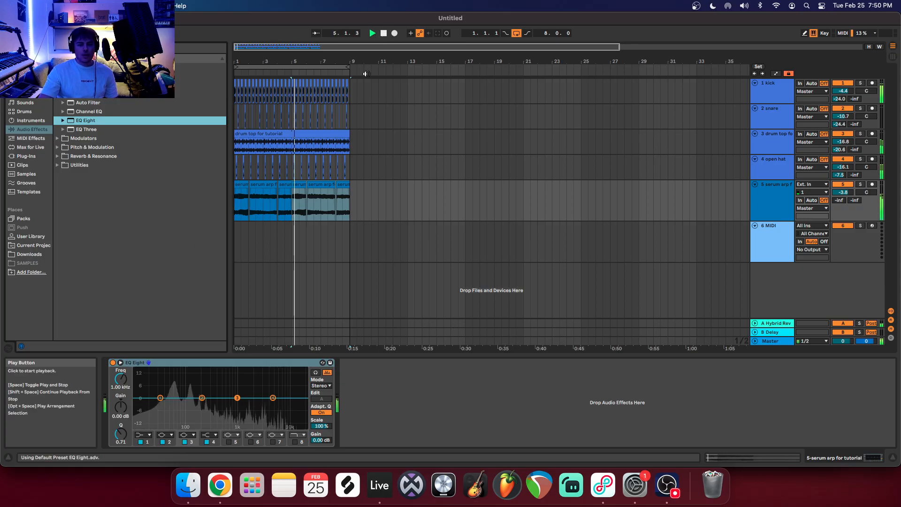
left_click(146, 436)
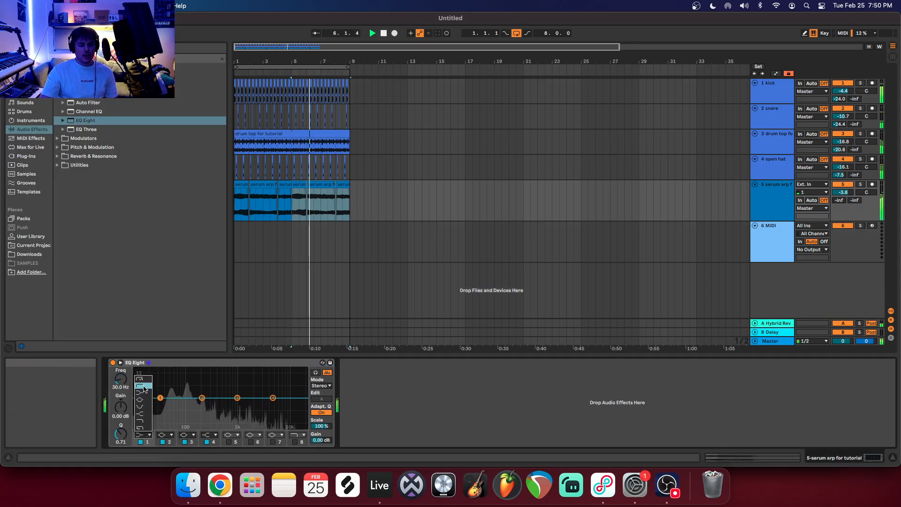
left_click(144, 386)
left_click(211, 435)
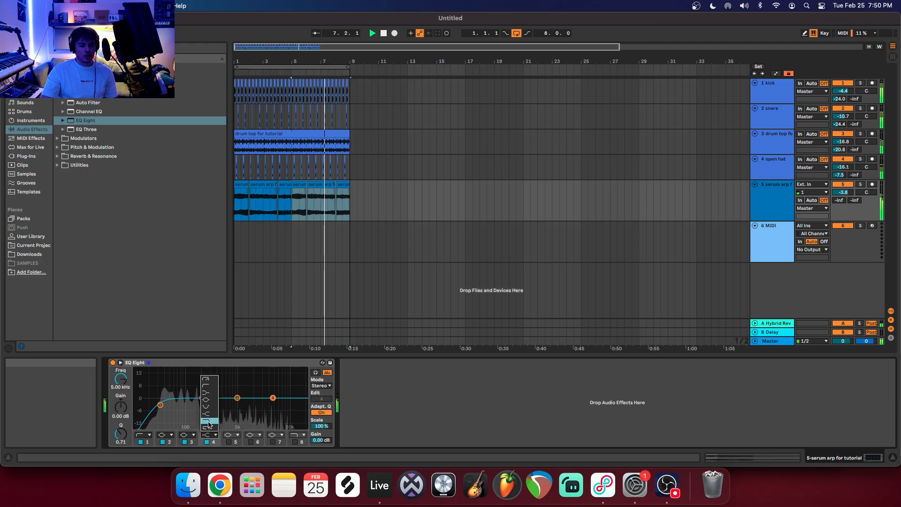
left_click(209, 424)
left_click_drag(277, 406, 264, 405)
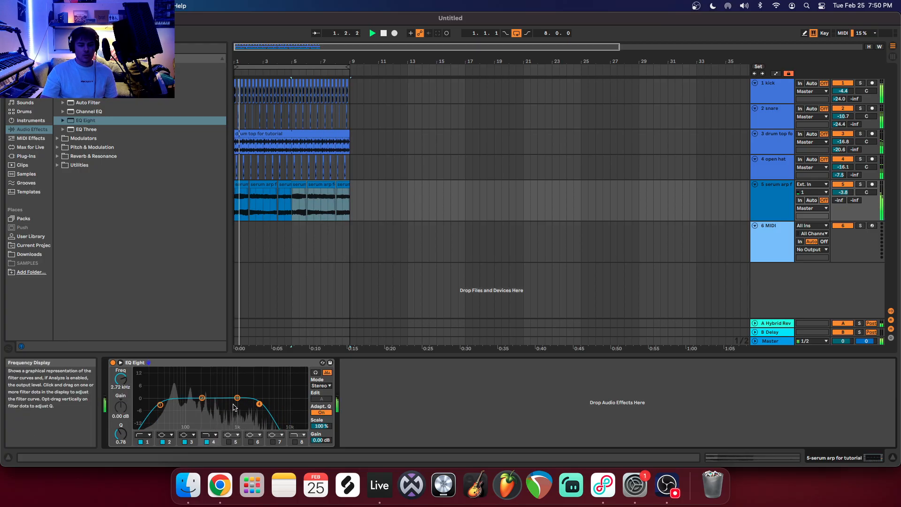
Shape the serum arp EQ with band 1 at 51.6 Hz, band 3 at 1.50 kHz and -4.09 dB, and band 4 near 10 kHz; stop playback.
left_click(161, 406)
left_click_drag(257, 409, 250, 409)
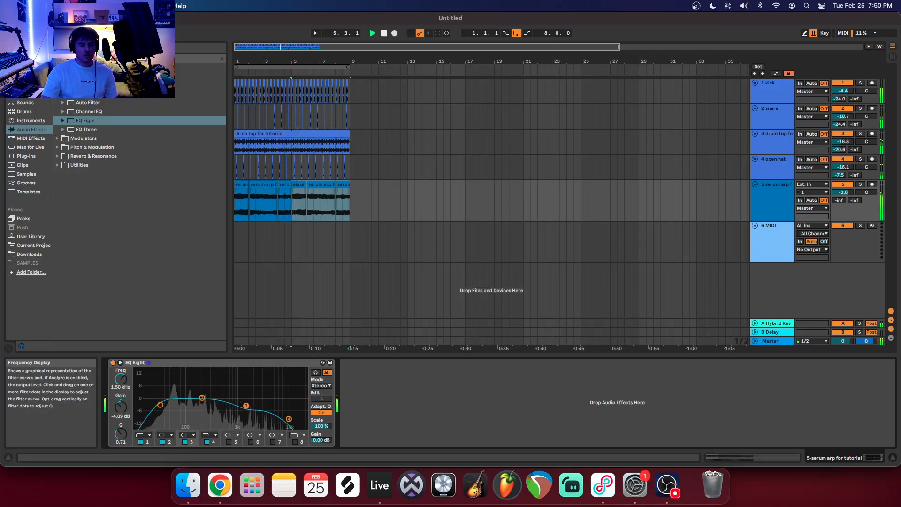
left_click(162, 405)
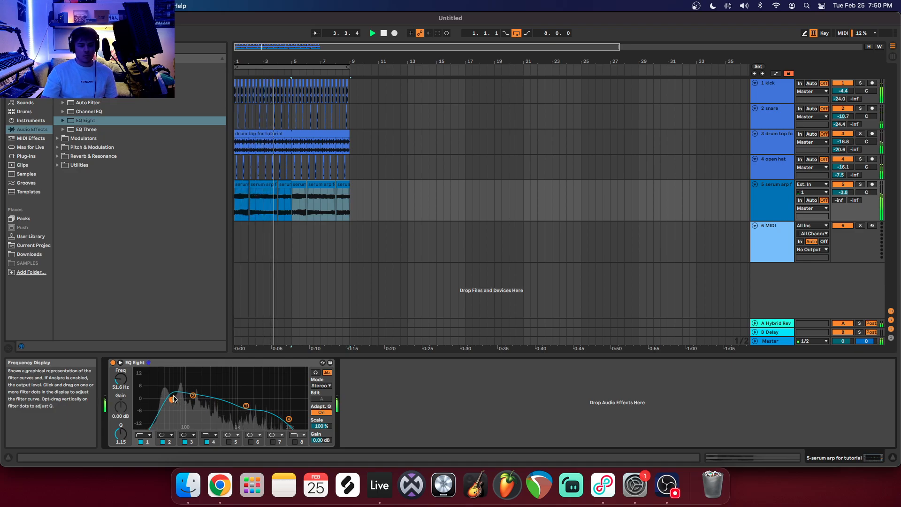
left_click(775, 207)
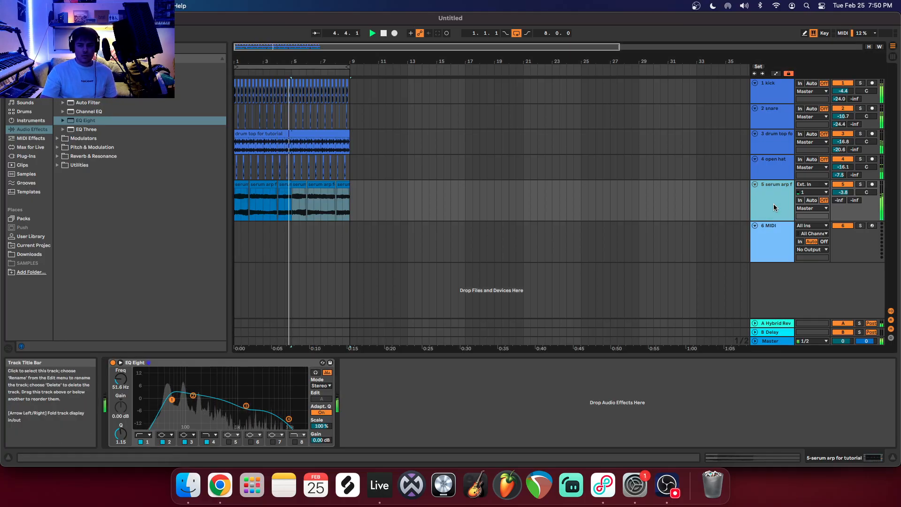
left_click(384, 33)
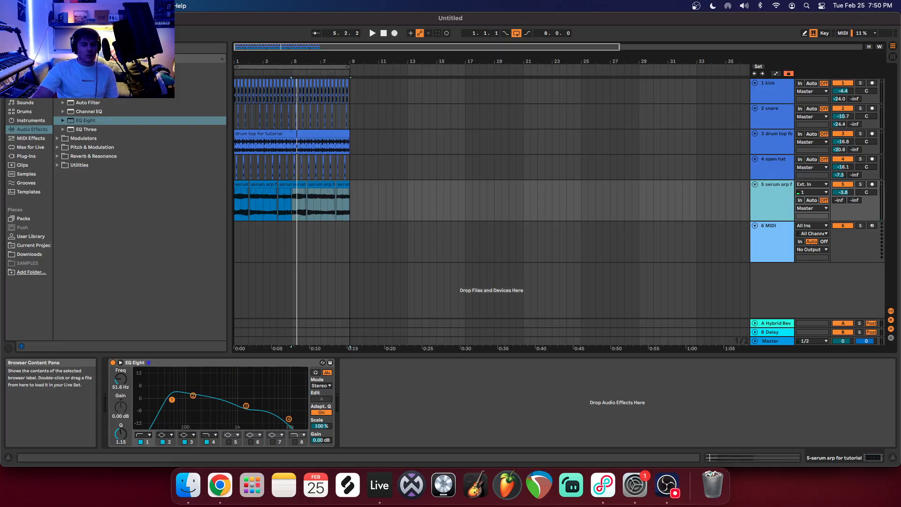
Add a Compressor after the EQ Eight on the serum arp track.
left_click(57, 76)
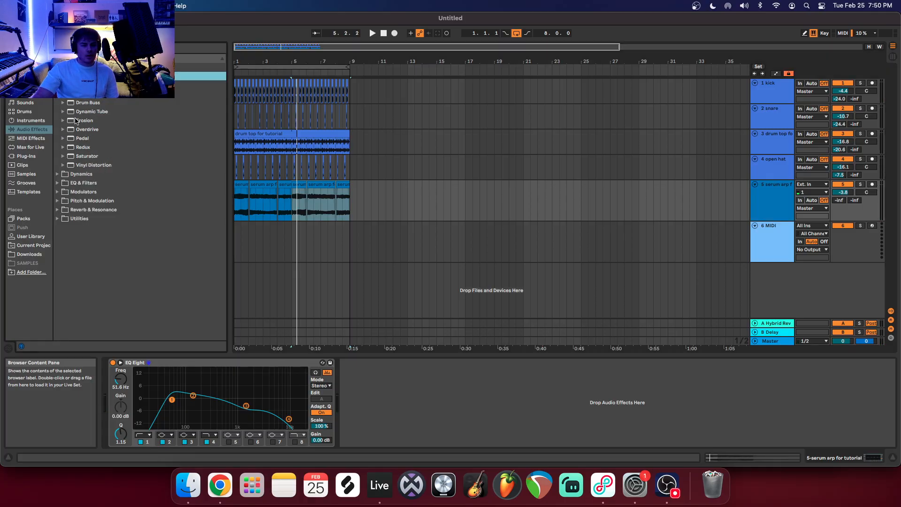
key("Left")
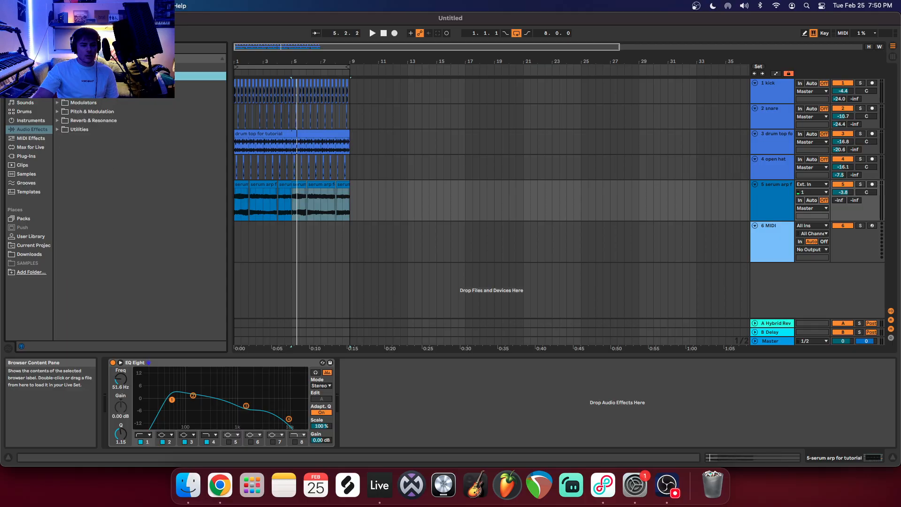
key("Down")
key("Right")
key("Down")
key("Return")
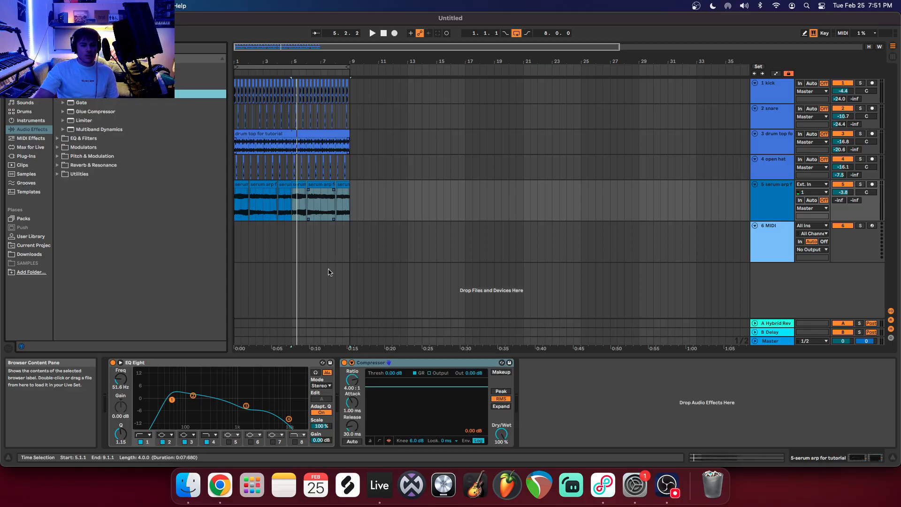
Enable the Compressor's sidechain and set its audio source to 1-kick.
left_click(352, 362)
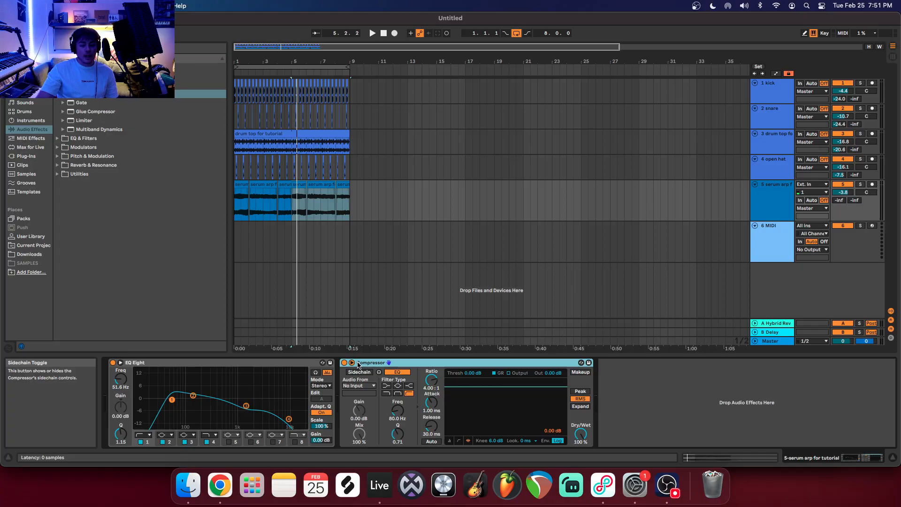
left_click(359, 372)
left_click(356, 386)
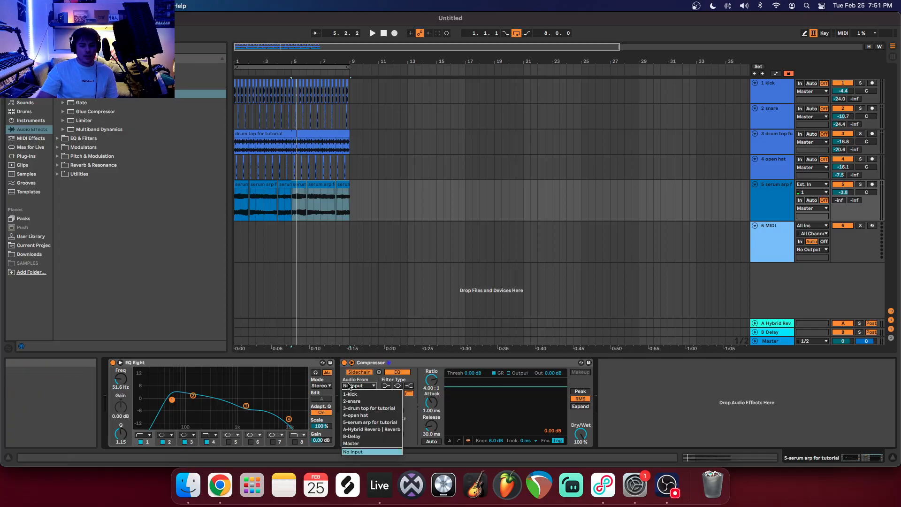
left_click(351, 394)
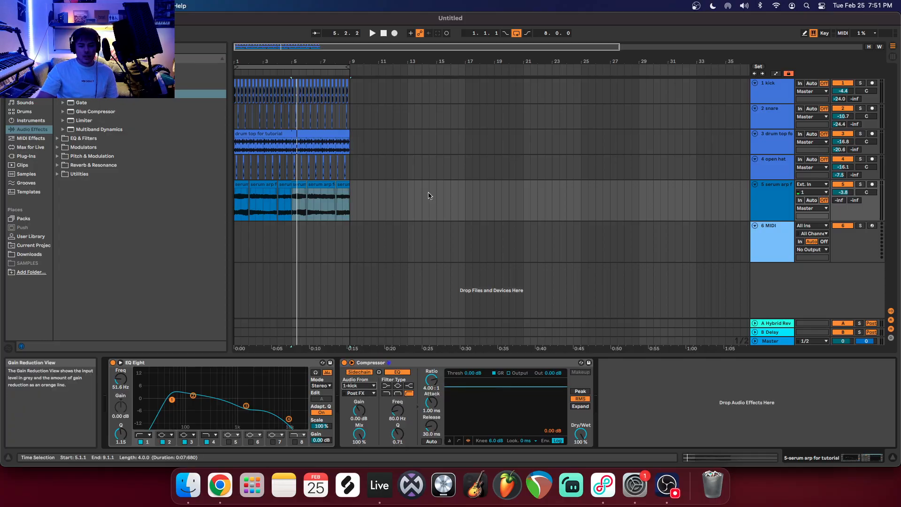
During playback, set the serum arp Compressor's threshold to -20.6 dB and its sidechain filter Q to 1.73.
left_click(373, 33)
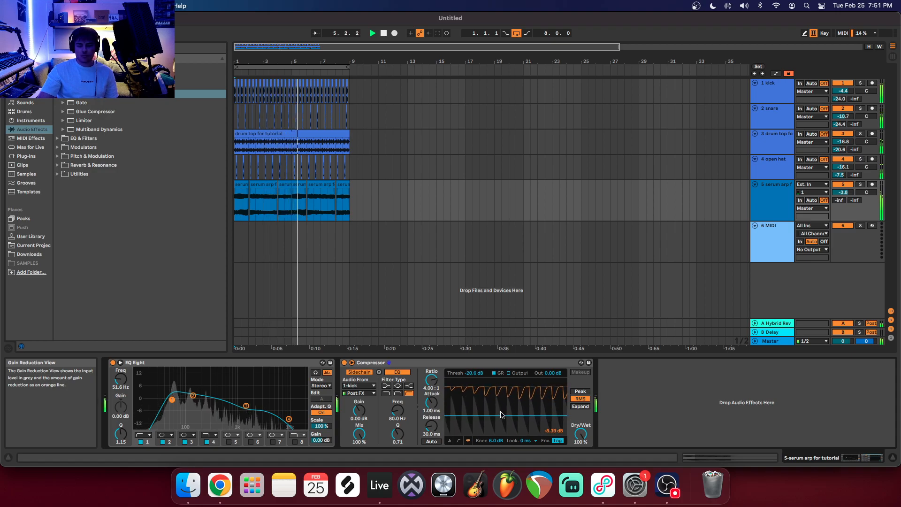
left_click_drag(398, 434, 398, 425)
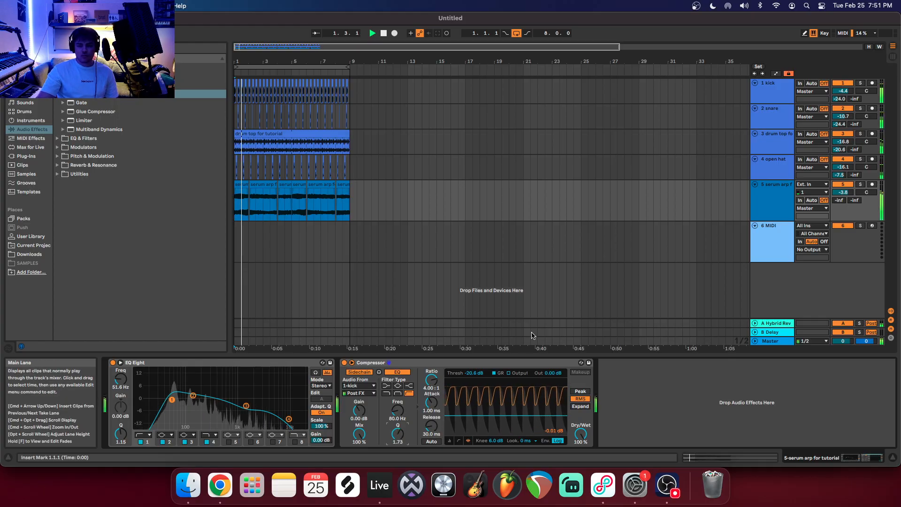
Copy the serum arp's sidechained Compressor onto the drum top track and set its threshold to -17.1 dB.
right_click(520, 361)
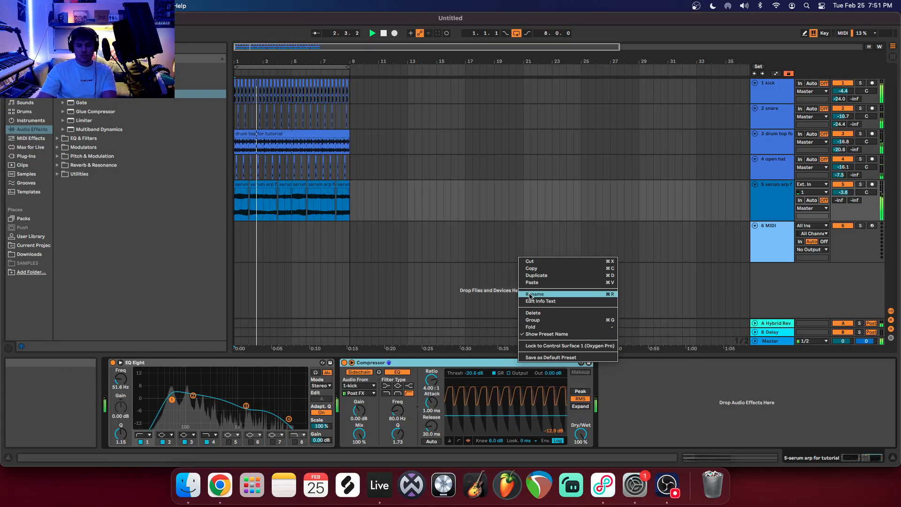
key("Escape")
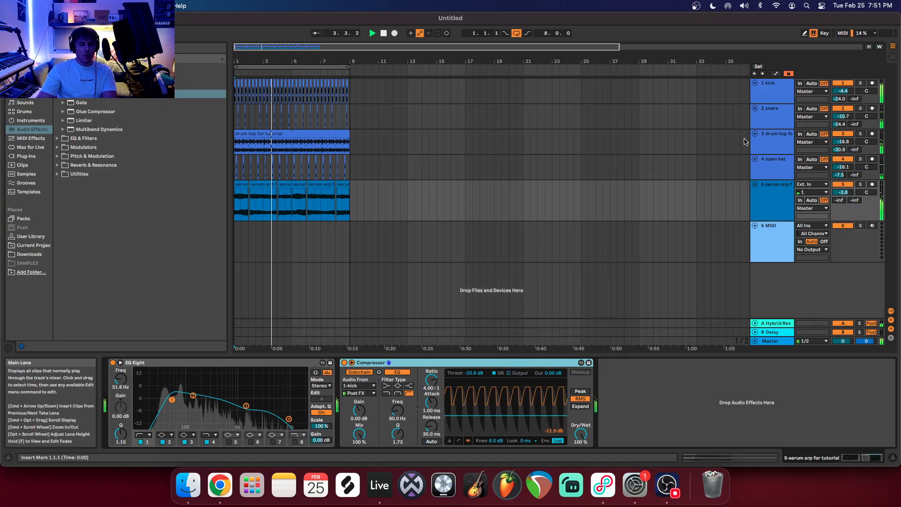
left_click(779, 142)
right_click(300, 384)
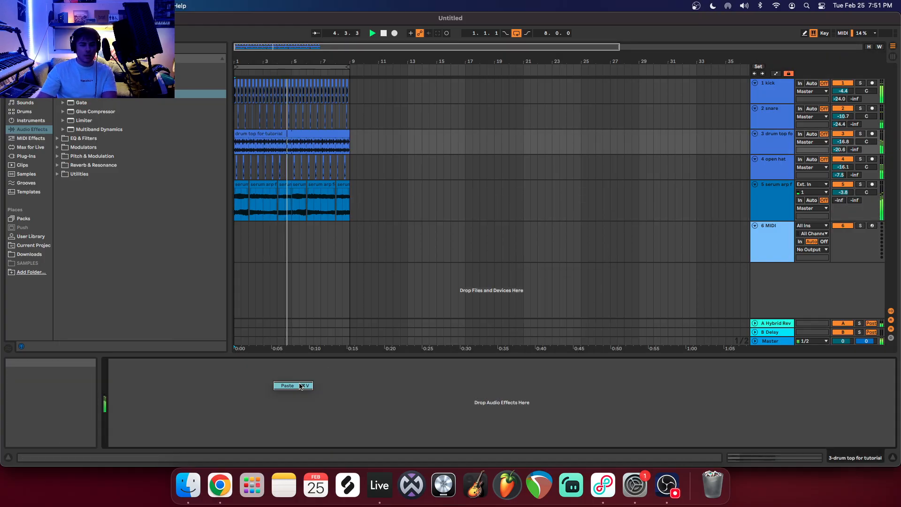
left_click(301, 386)
left_click_drag(314, 413, 292, 386)
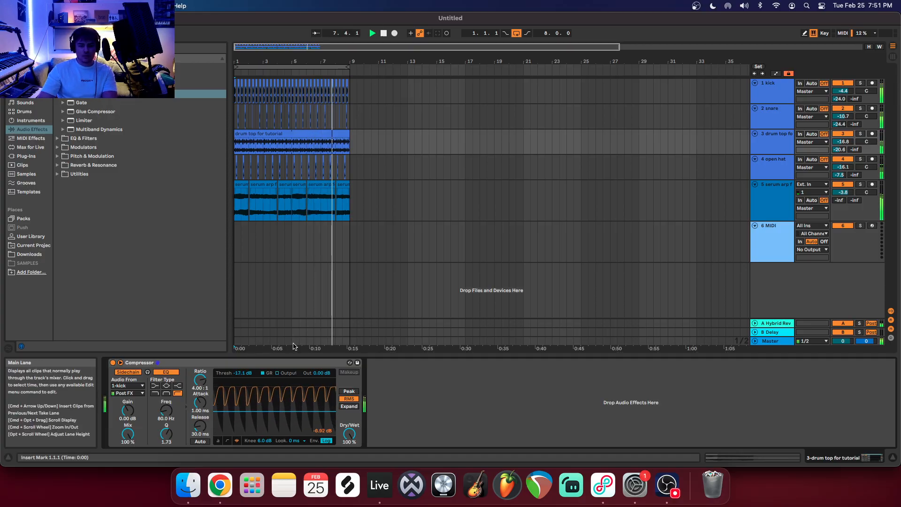
Set EQ Eight band 4 on the serum arp track to 11.9 kHz with Q 1.26, and stop playback.
left_click(686, 202)
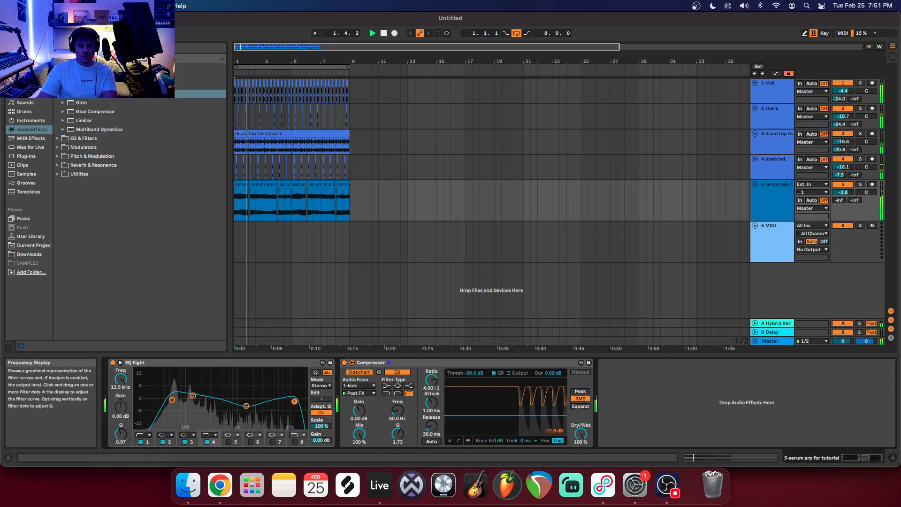
mouse_move(289, 405)
left_mouse_down()
mouse_move(277, 390)
mouse_move(287, 398)
left_mouse_up()
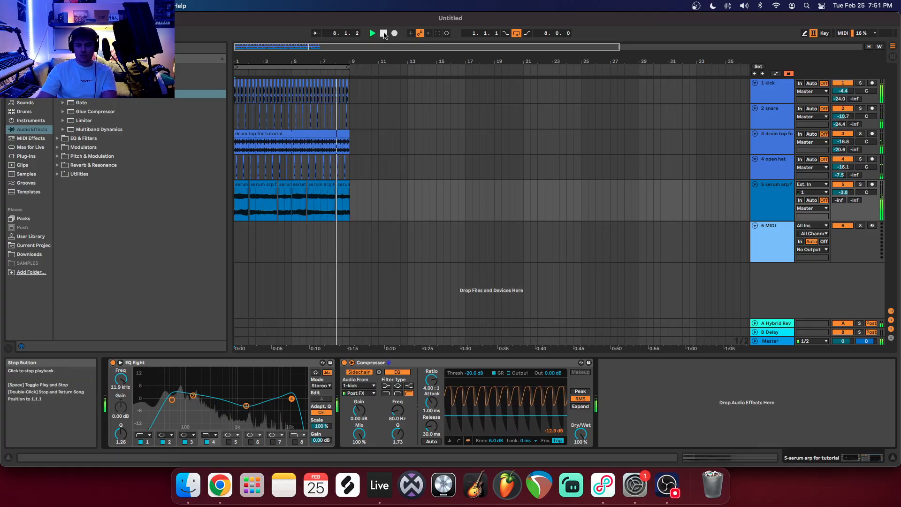
left_click(384, 34)
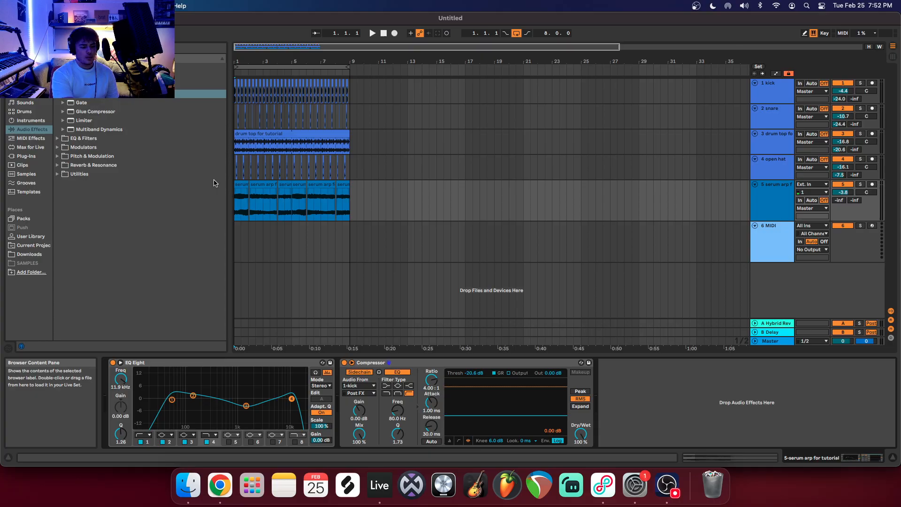
Load the Xfer Records Serum plug-in onto the empty MIDI track 6.
left_click(787, 243)
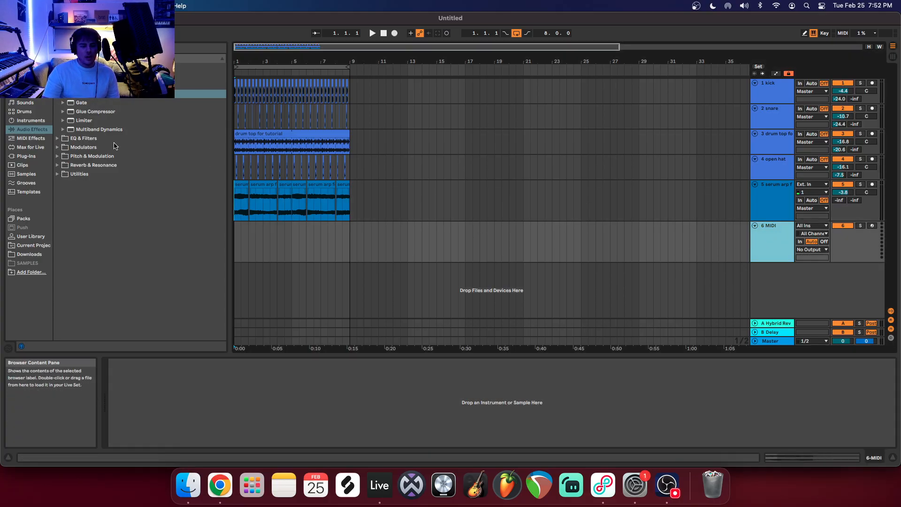
left_click(30, 157)
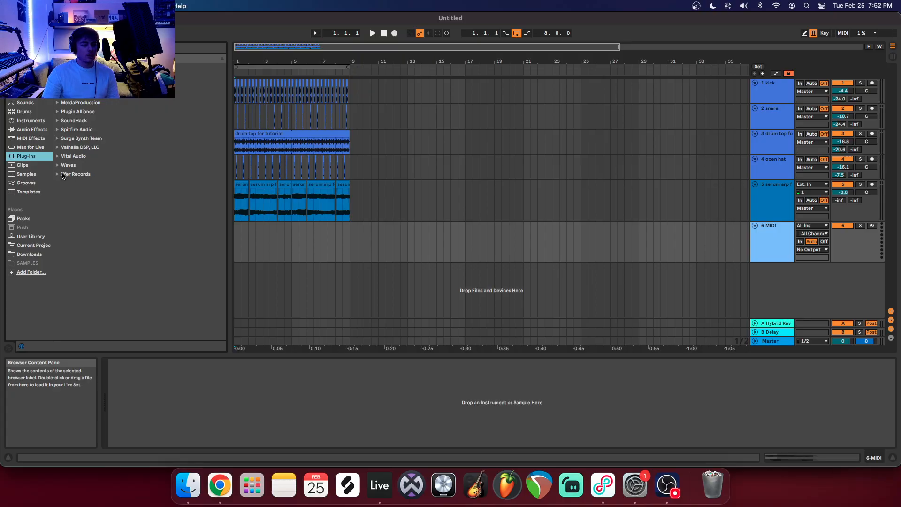
left_click(58, 175)
left_click(85, 183)
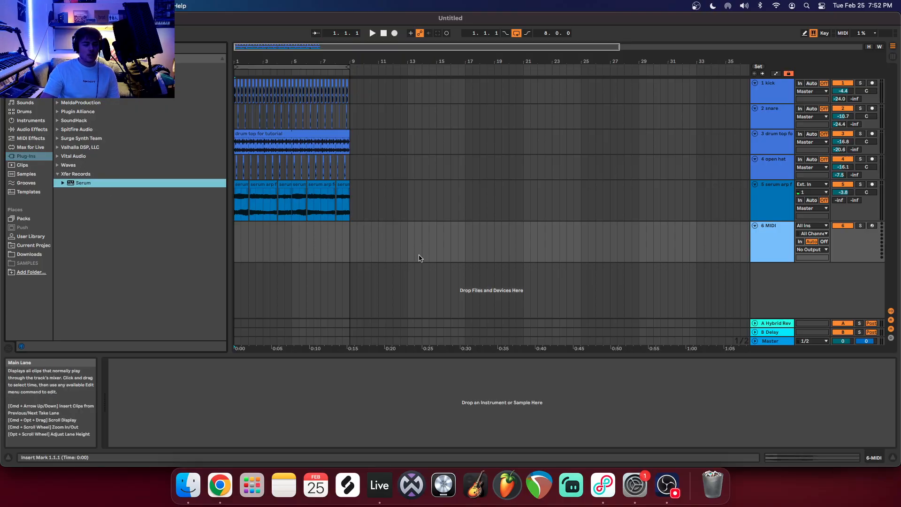
double_click(101, 183)
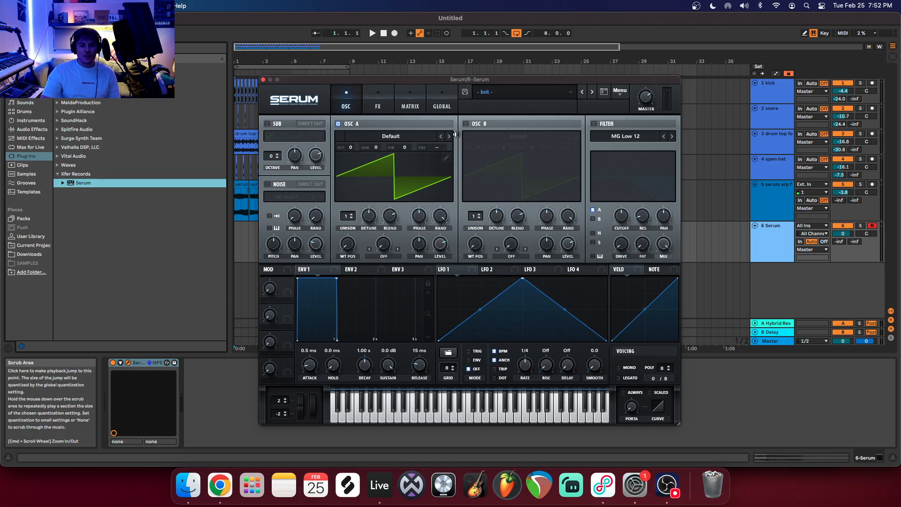
Play single notes and chords on Serum to audition the Init patch.
left_click(451, 405)
left_click(450, 405)
key("a")
key("s")
key("g")
key("h")
key("j")
key("d")
key("a")
key("a")
key("d")
key("g")
key("j")
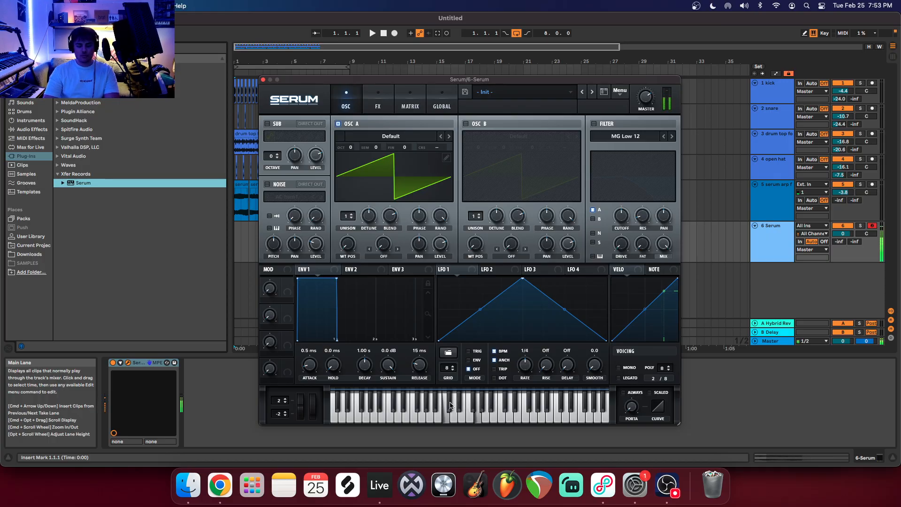
key("s")
key("f")
key("h")
key("k")
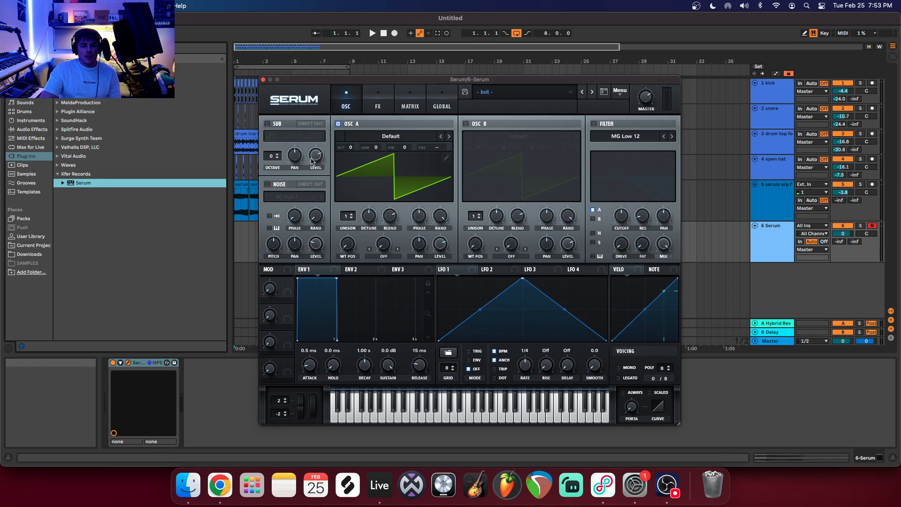
Enable Serum's noise oscillator and adjust its level and pitch.
left_click(267, 185)
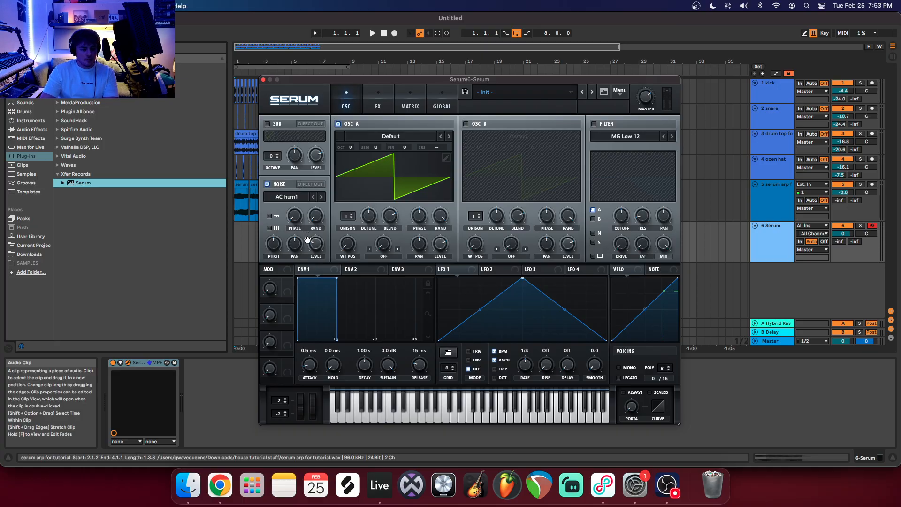
mouse_move(316, 236)
left_click_drag(316, 236, 308, 213)
left_click(268, 239)
left_click_drag(268, 226, 269, 223)
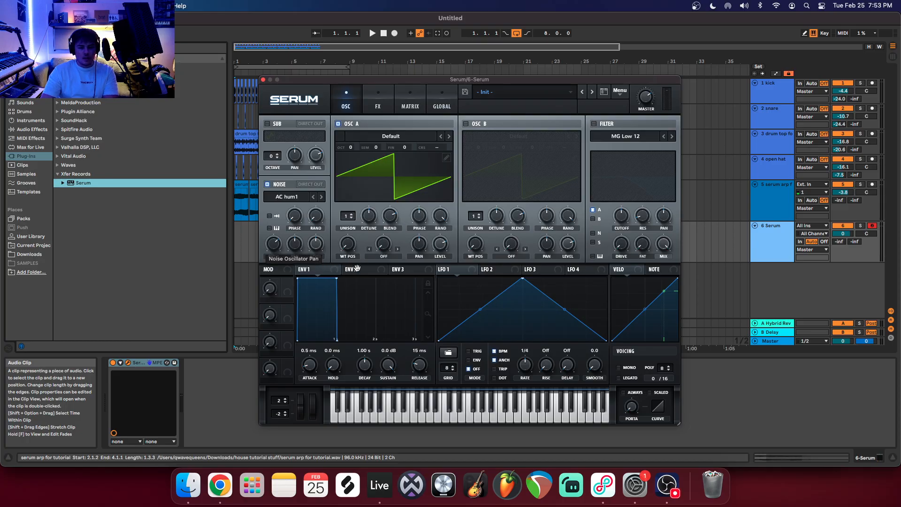
Play notes while switching the noise oscillator off and on to compare the sound with and without it.
key("f")
key("a")
key("s")
key("d")
key("a")
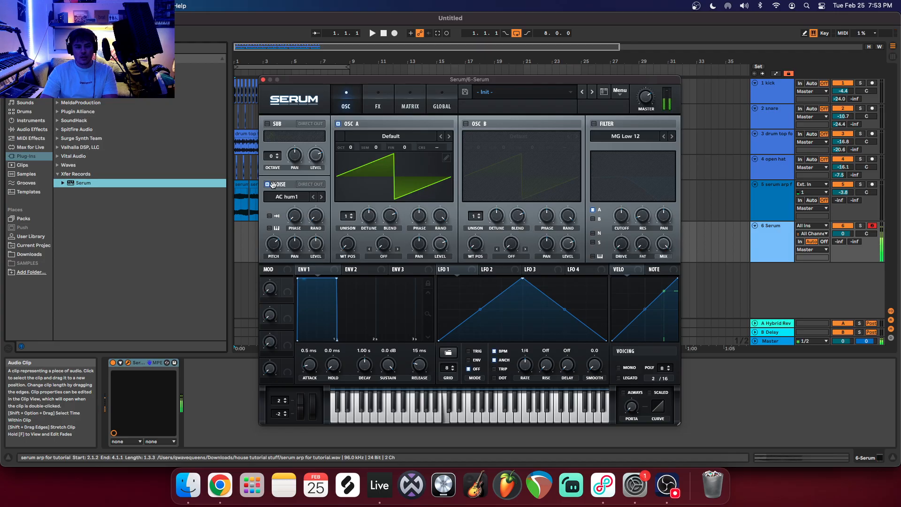
left_click(267, 185)
key("a")
left_click(267, 185)
key("a")
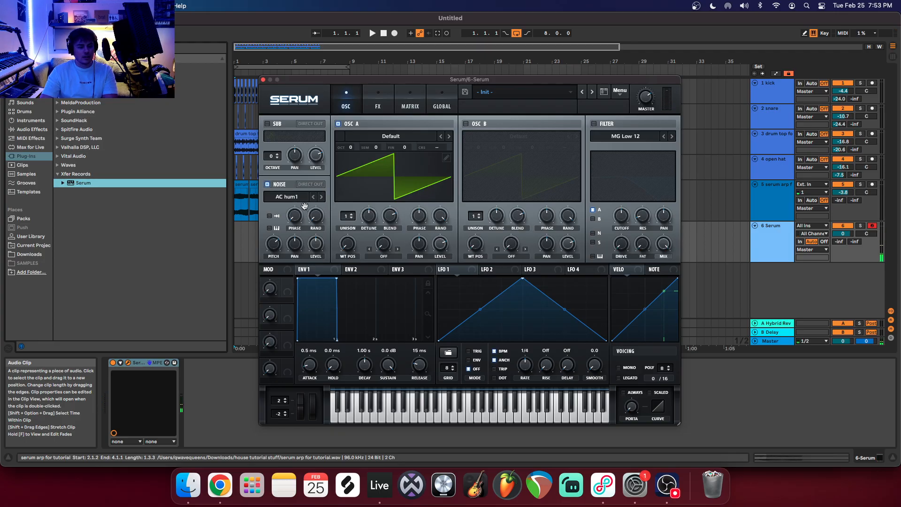
key("a")
key("d")
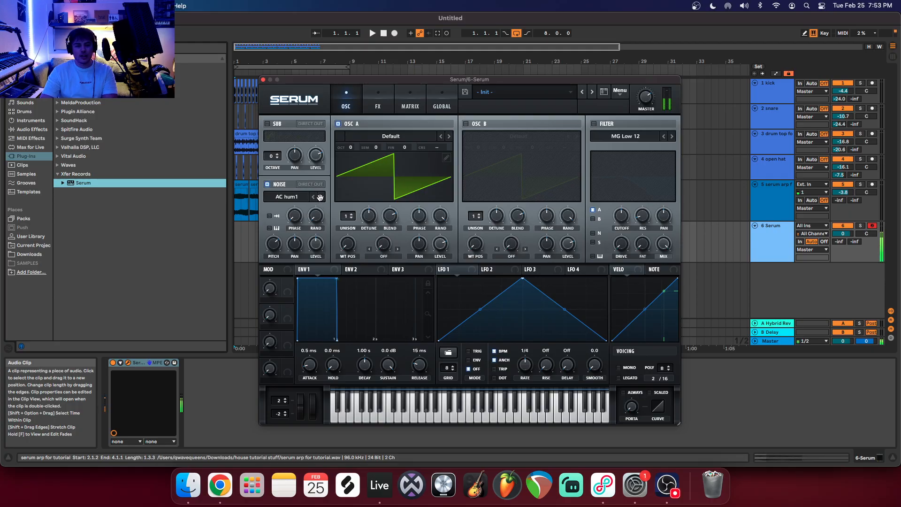
Browse the noise samples and set the noise oscillator to BrightWhite from the Analog group.
left_click(322, 196)
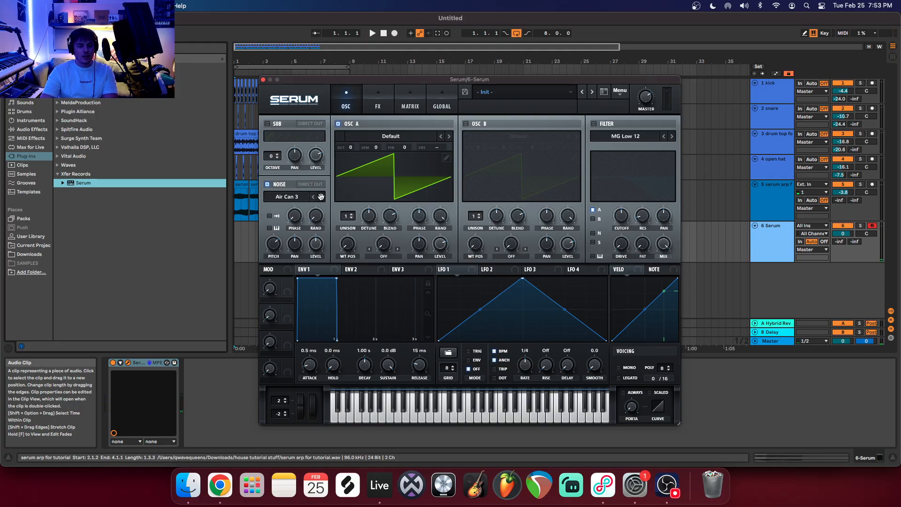
left_click(321, 196)
left_click(321, 197)
left_click(322, 197)
left_click(322, 197)
left_click(321, 196)
left_click(321, 196)
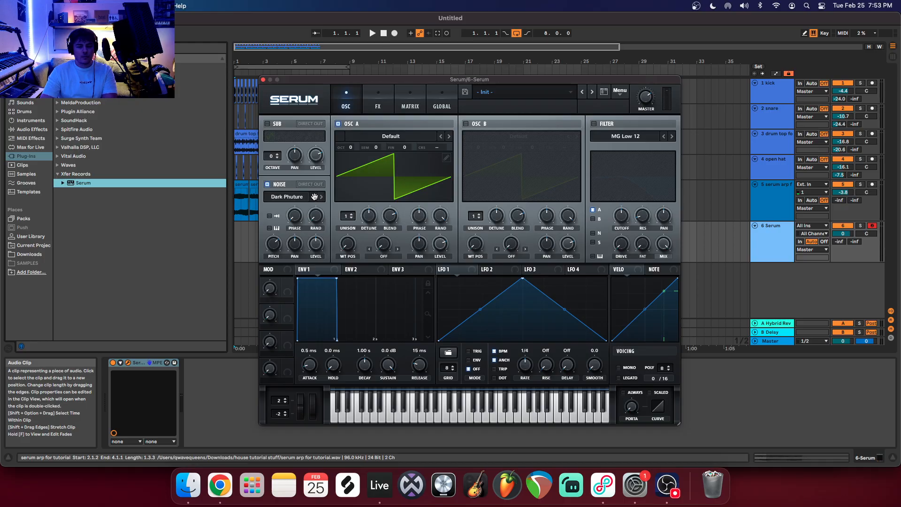
left_click(288, 199)
mouse_move(303, 208)
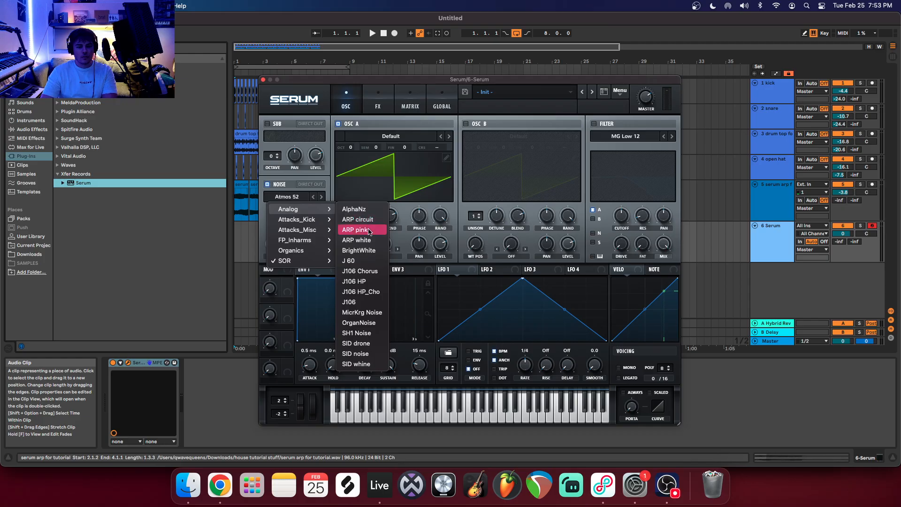
left_click(369, 251)
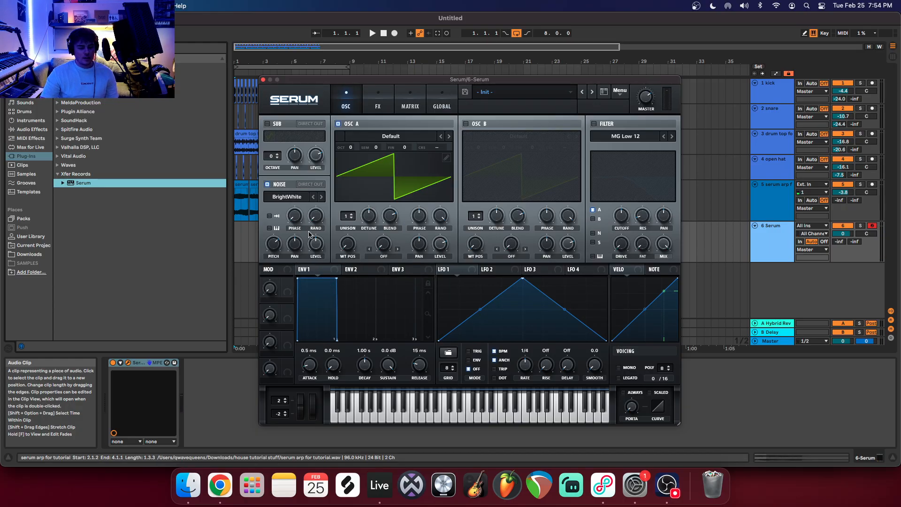
Shift the computer MIDI keyboard down to the C2–D3 octave and play notes to audition the patch.
key("z")
key("s")
key("a")
key("d")
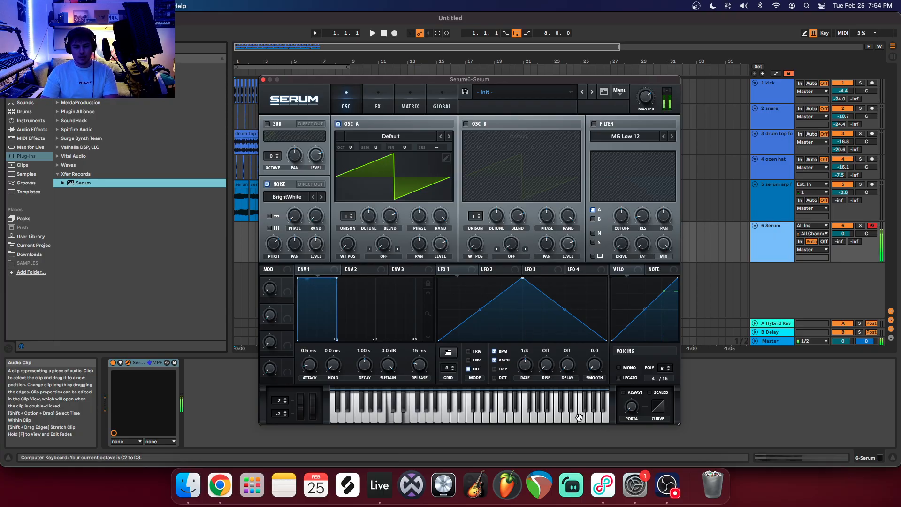
key("g")
key("u")
key("k")
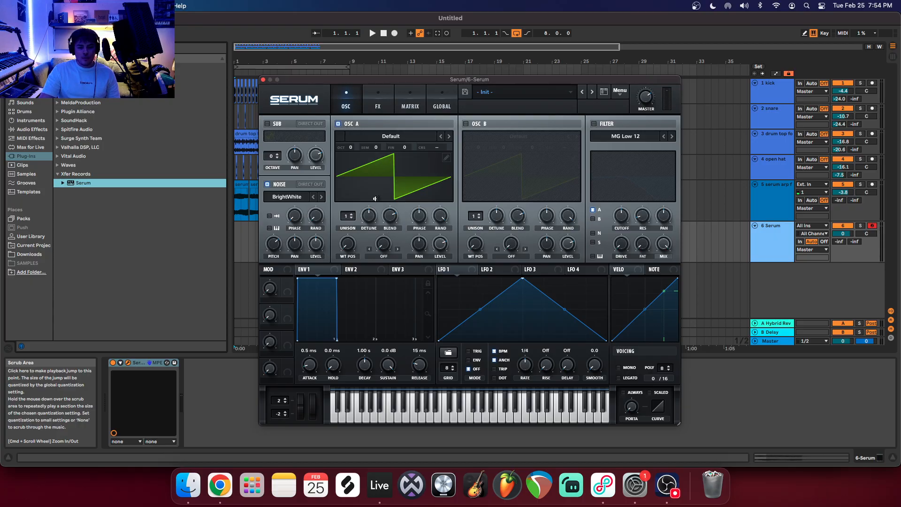
Load the Analog wavetable Basic Shapes into oscillator A.
left_click(382, 137)
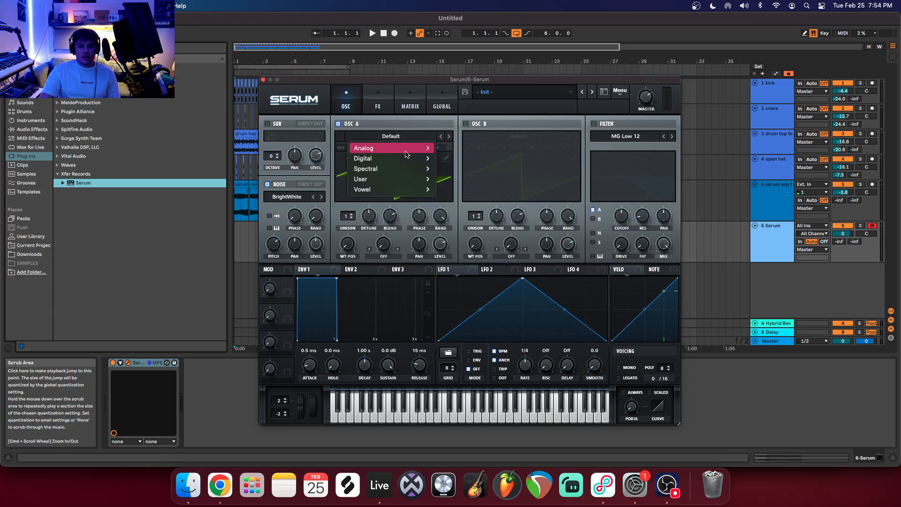
mouse_move(413, 150)
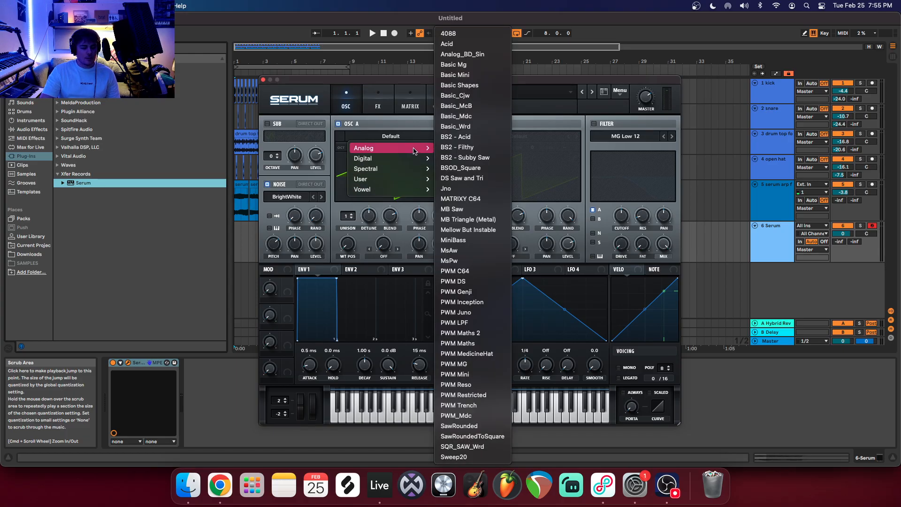
left_click(464, 89)
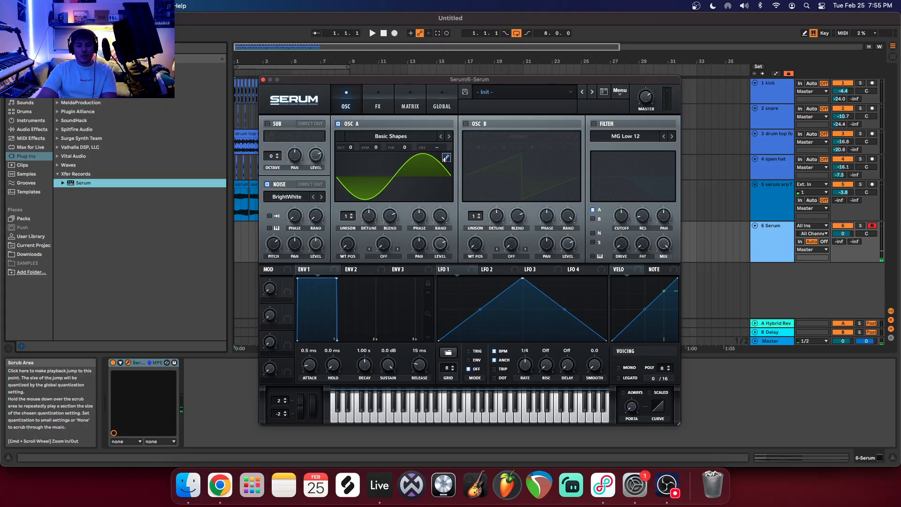
In oscillator A's wavetable editor, redraw the falling saw in frame 2 with the descending S-curve shape across the whole waveform.
left_click(446, 159)
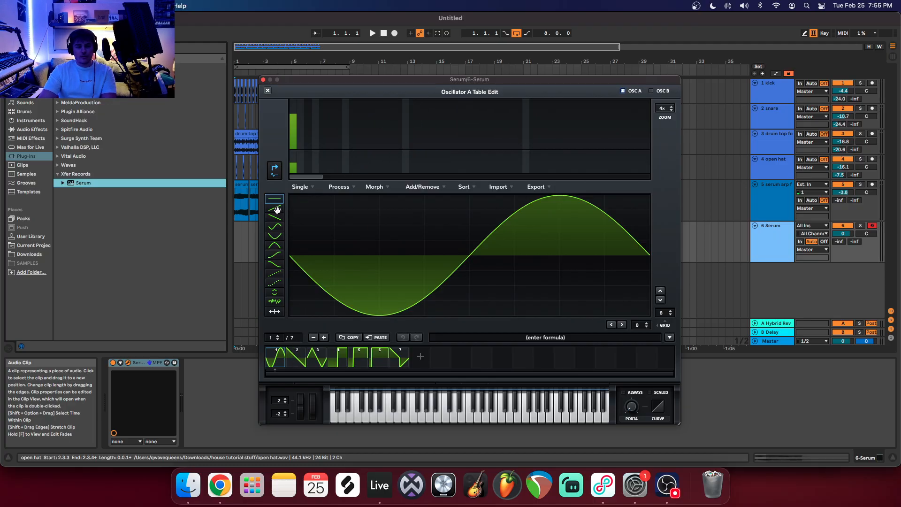
left_click(298, 358)
left_click(279, 362)
left_click(290, 361)
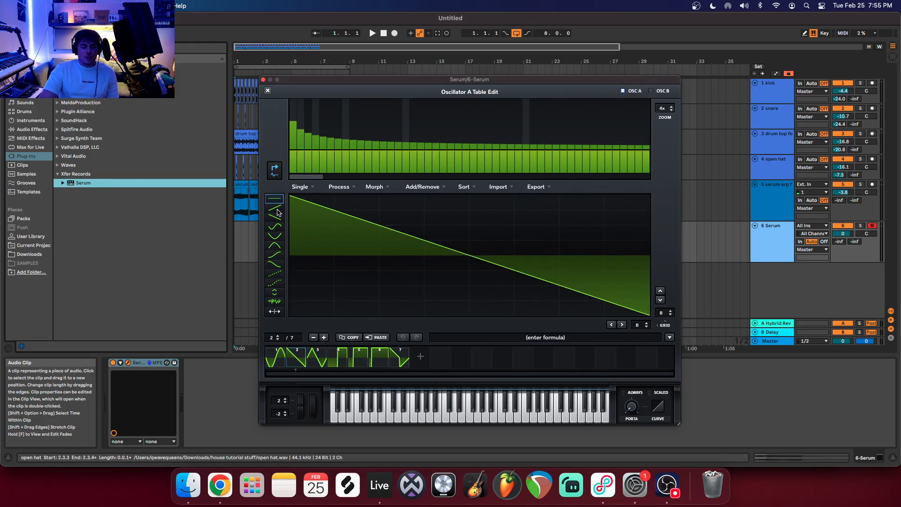
left_click(279, 268)
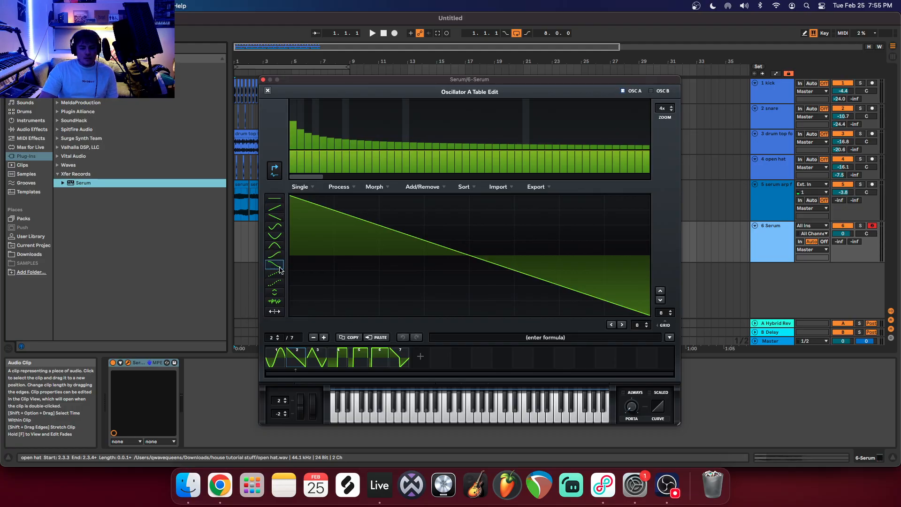
left_click_drag(302, 198, 570, 301)
left_click(568, 299)
left_click(639, 313)
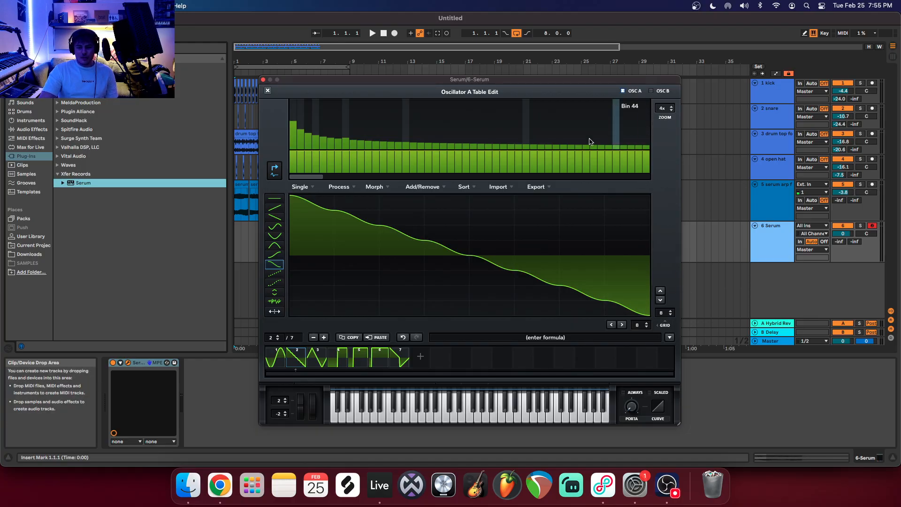
Play notes to audition the edited waveform, and close the wavetable editor.
key("a")
key("s")
key("d")
key("f")
key("g")
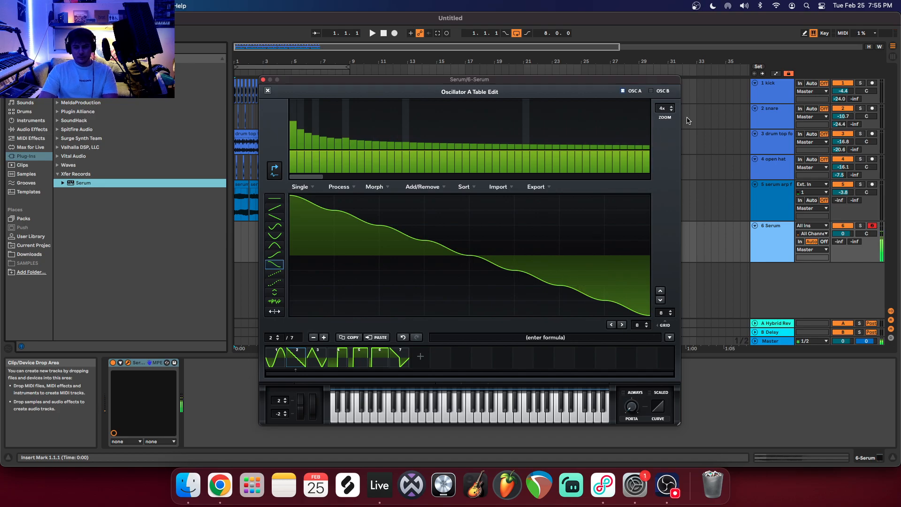
left_click(269, 92)
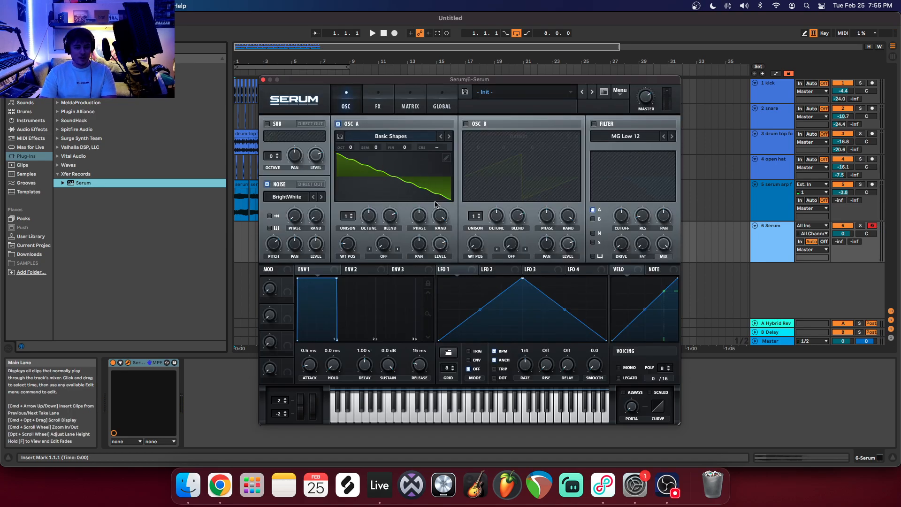
Enable oscillator B and load the Analog wavetable Analog_BD_Sin into it.
left_click(465, 125)
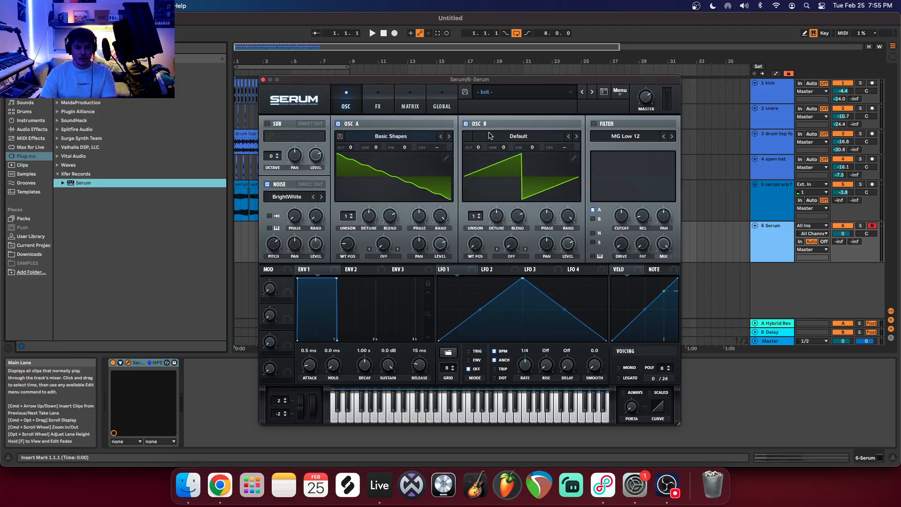
left_click(533, 136)
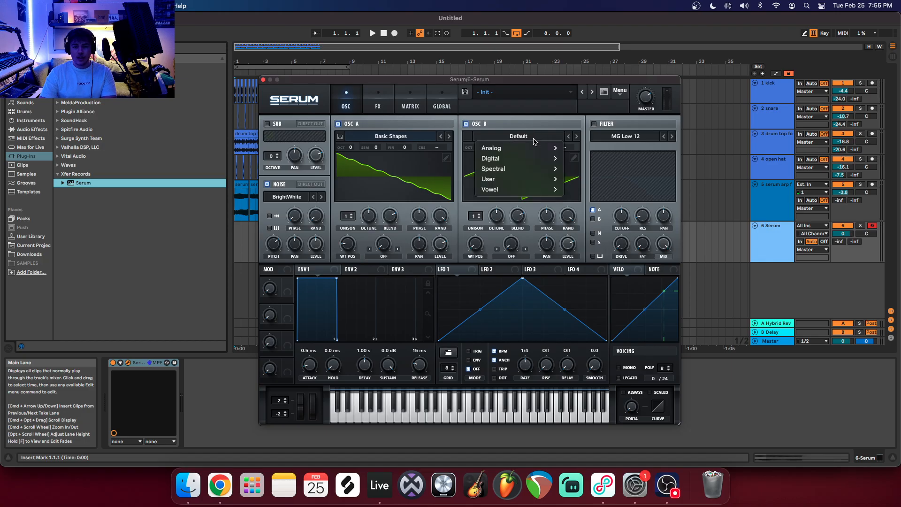
mouse_move(533, 146)
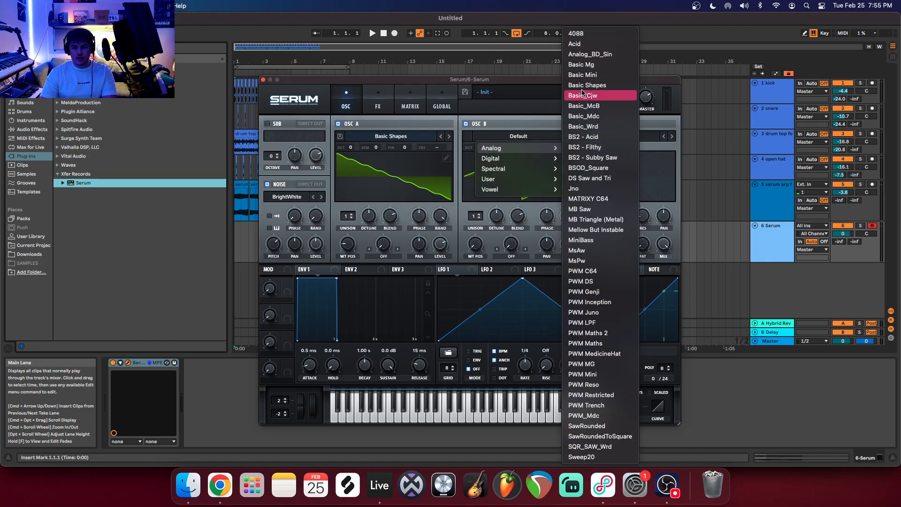
left_click(605, 55)
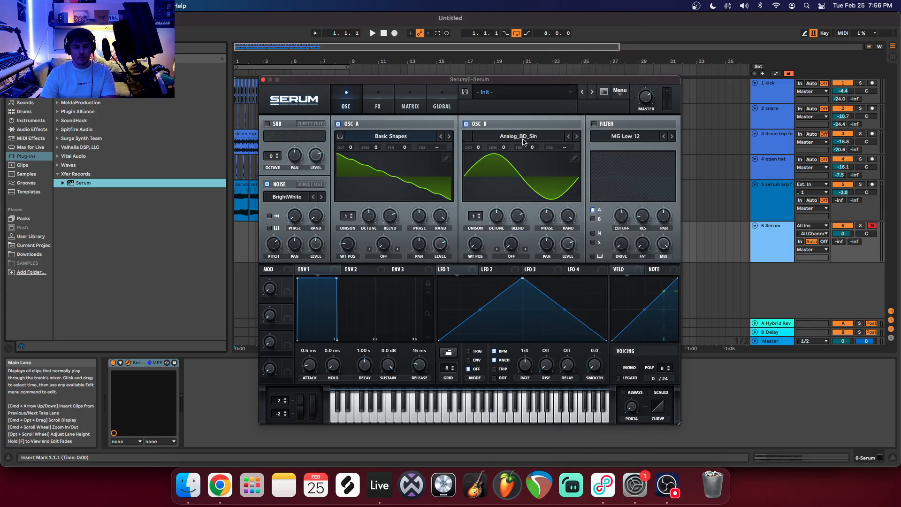
left_click(534, 137)
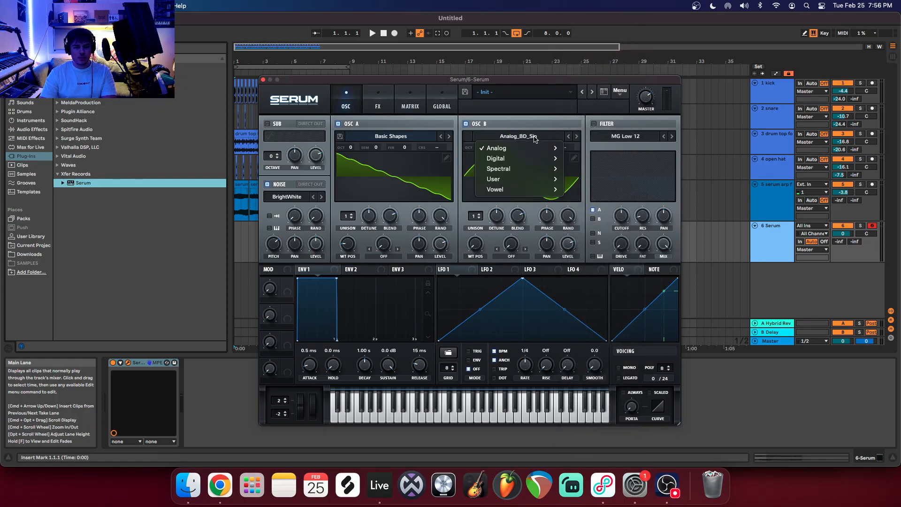
left_click(583, 123)
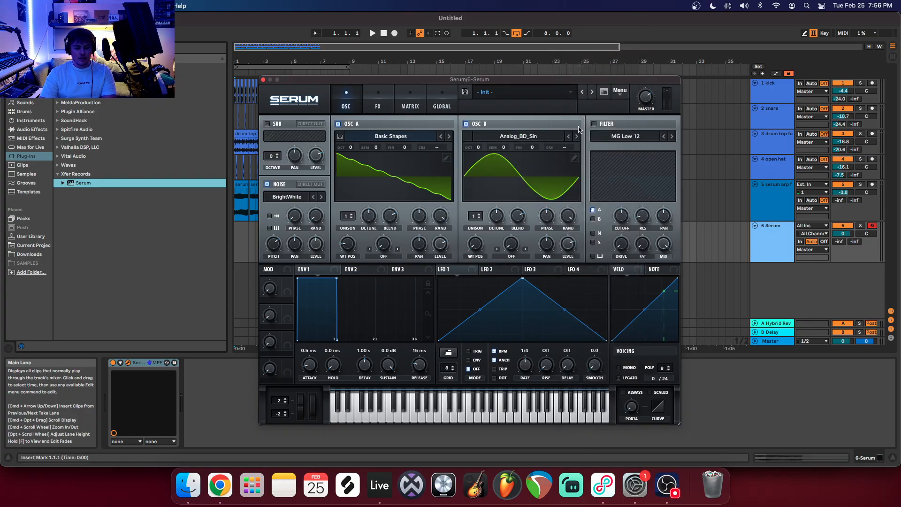
In oscillator B's wavetable editor, redraw frame 1's sine with falling ramp segments across all eight grid columns.
left_click(574, 157)
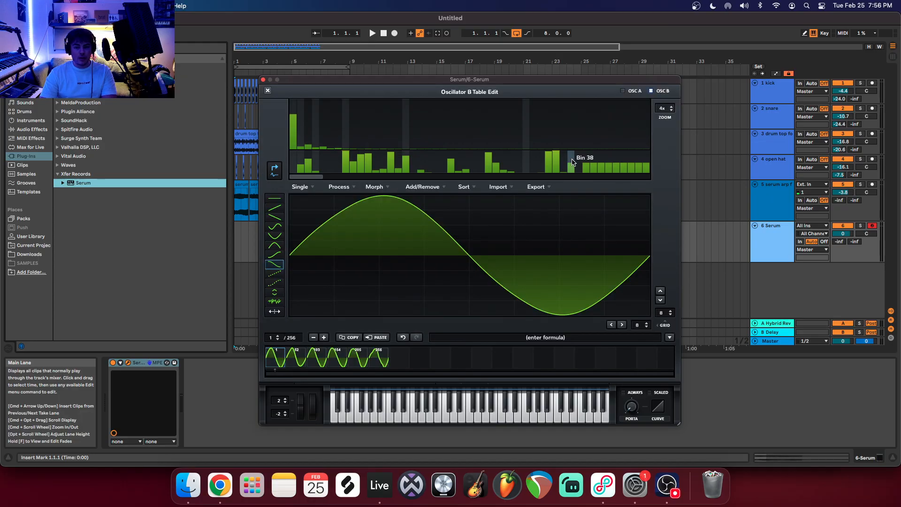
left_click(276, 218)
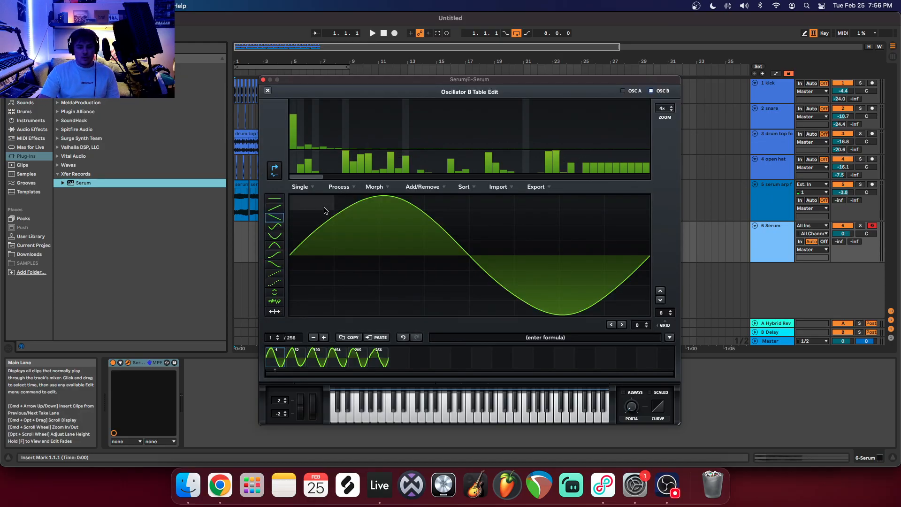
mouse_move(323, 212)
left_mouse_down()
mouse_move(346, 221)
mouse_move(309, 216)
left_mouse_up()
left_click(349, 221)
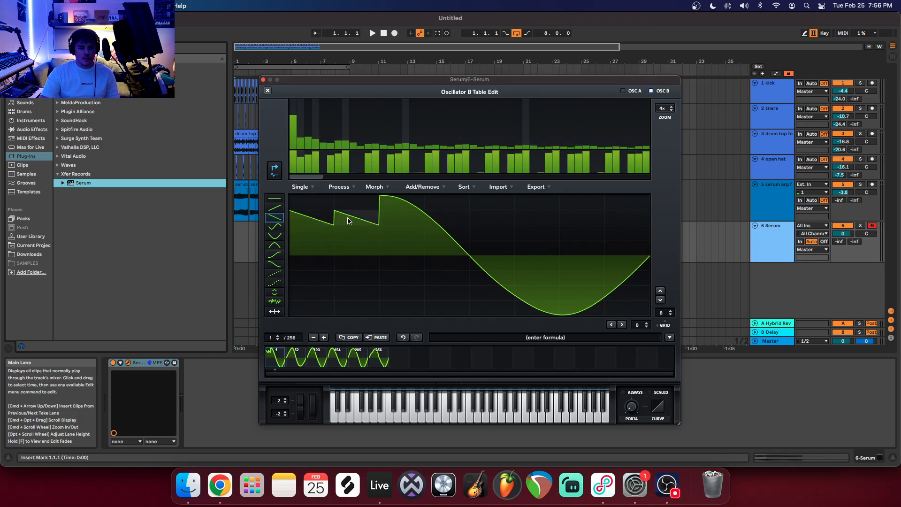
left_click(394, 232)
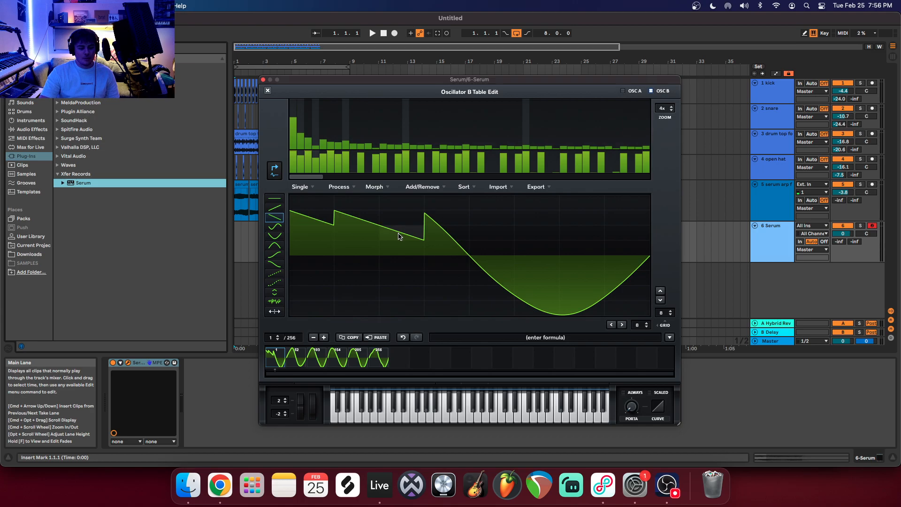
left_click(437, 262)
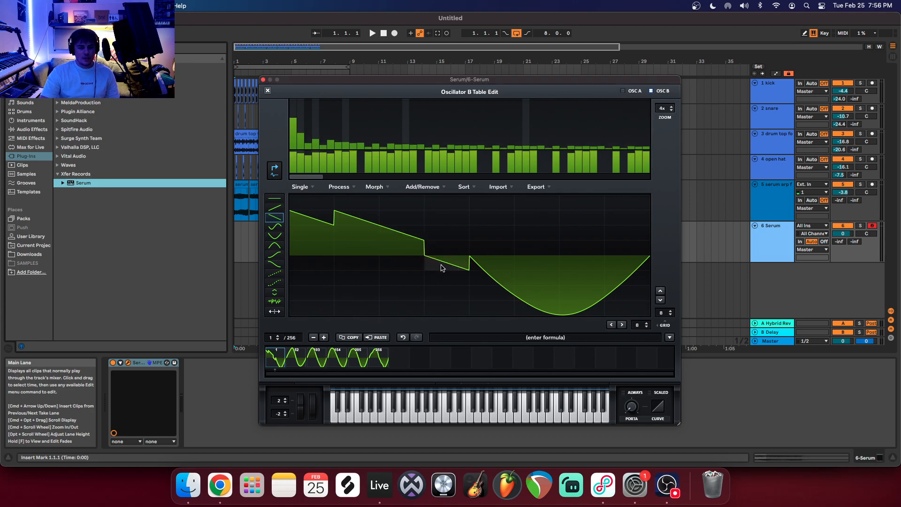
left_click(493, 282)
left_click(538, 298)
left_click(570, 310)
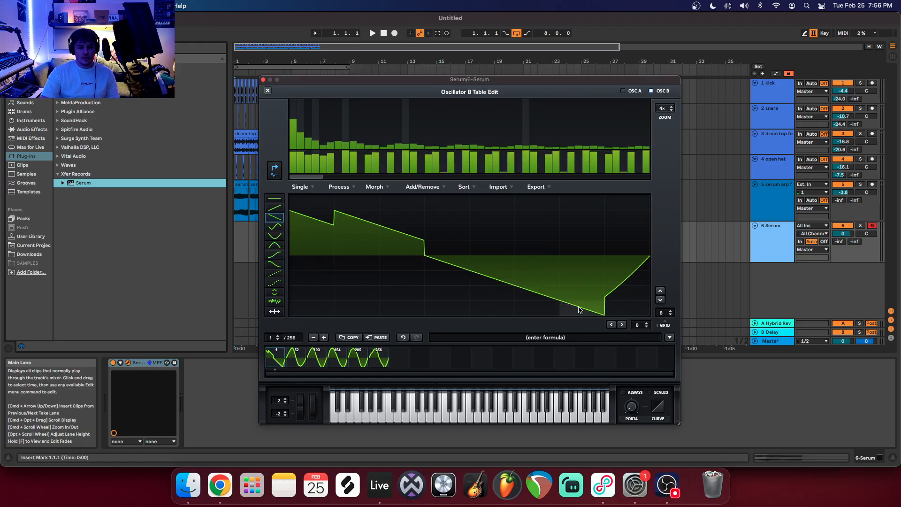
left_click(626, 311)
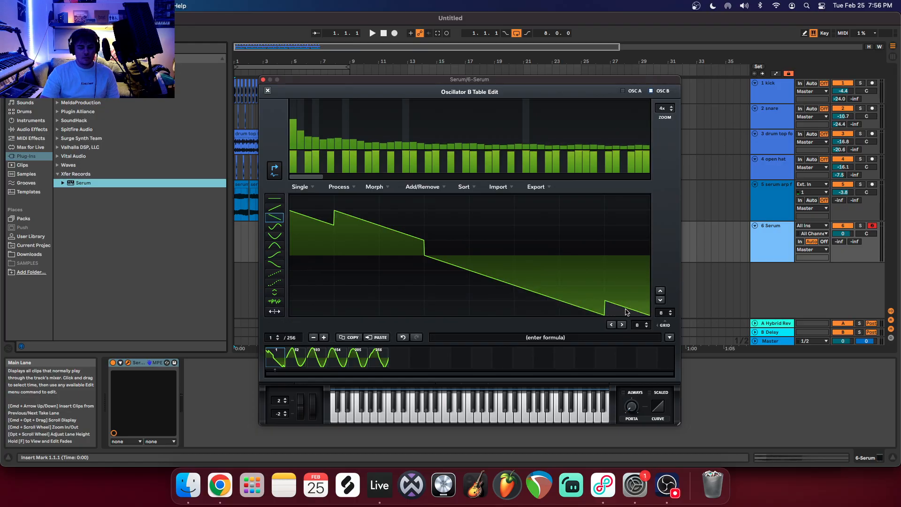
Flatten the waveform's last grid column at its lowest level with the flat-line shape, and close the wavetable editor.
left_click(276, 200)
left_click(630, 313)
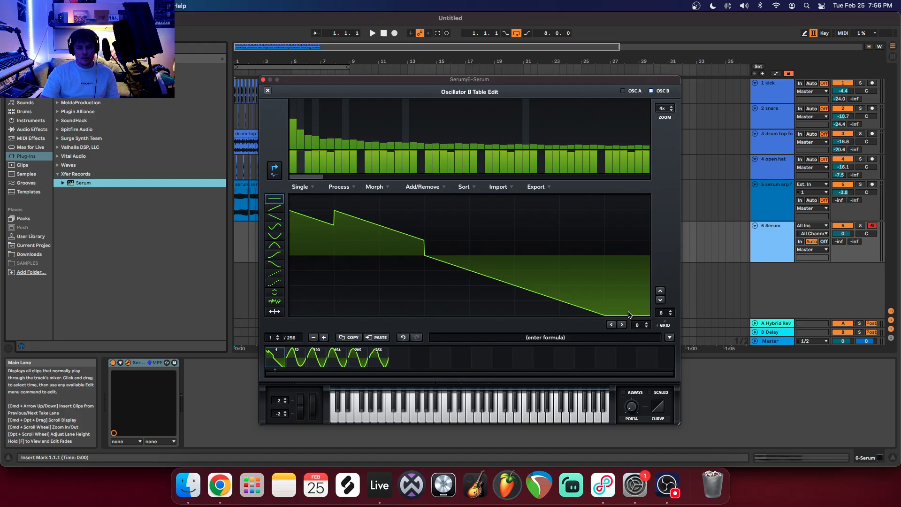
left_click(268, 91)
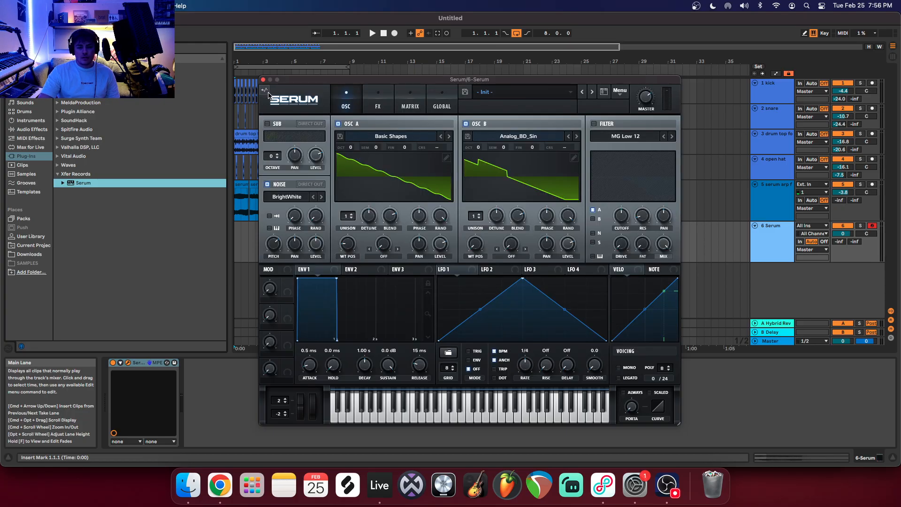
Play several notes to audition oscillators A and B together.
key("a")
key("s")
key("d")
key("f")
key("g")
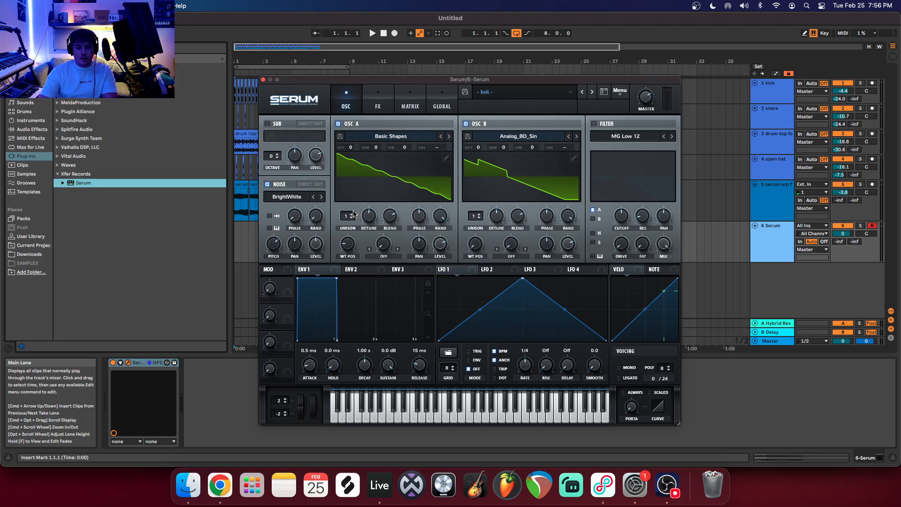
Set oscillator A's unison to 14 voices and lower its detune.
scroll(353, 218, "up", 6)
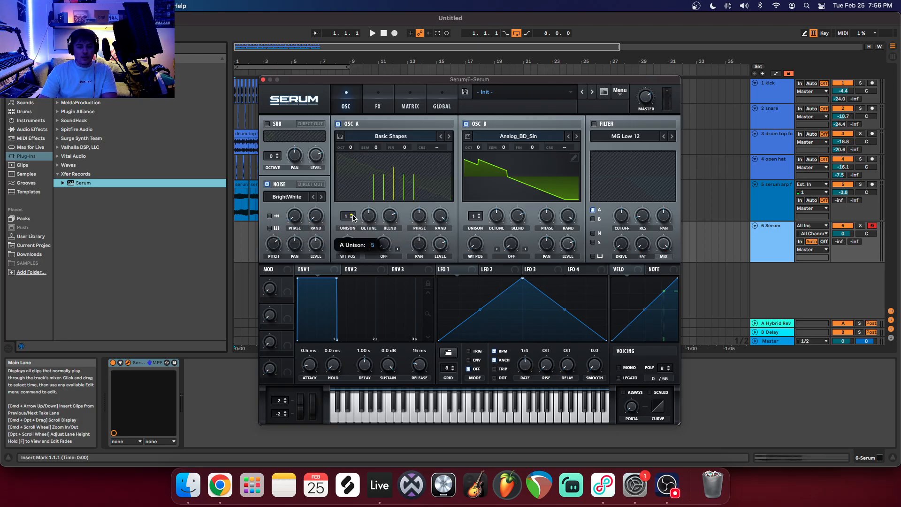
scroll(353, 218, "up", 4)
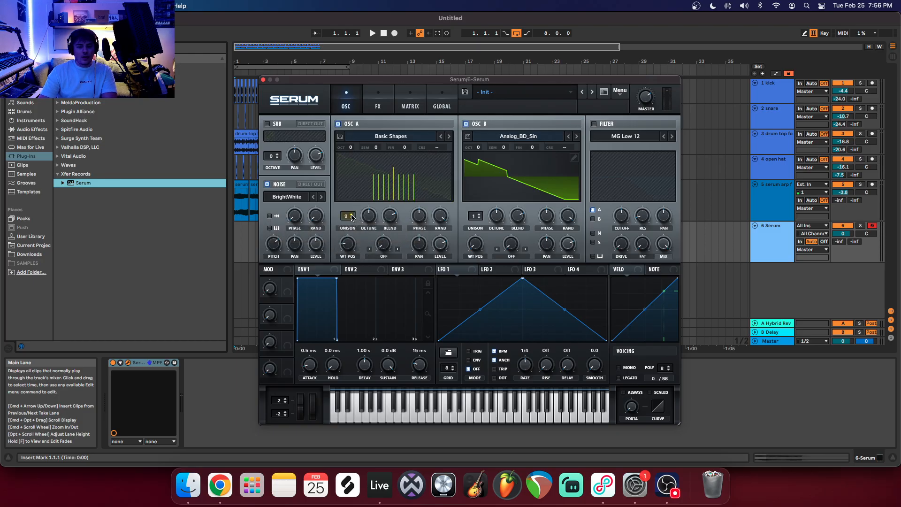
scroll(353, 217, "up", 1)
scroll(353, 217, "up", 1)
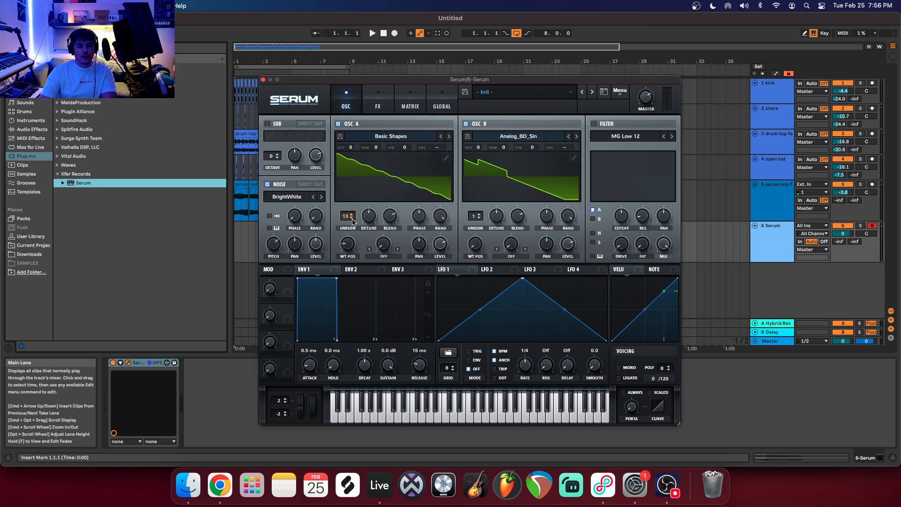
scroll(353, 218, "up", 1)
scroll(352, 217, "up", 1)
scroll(352, 217, "up", 2)
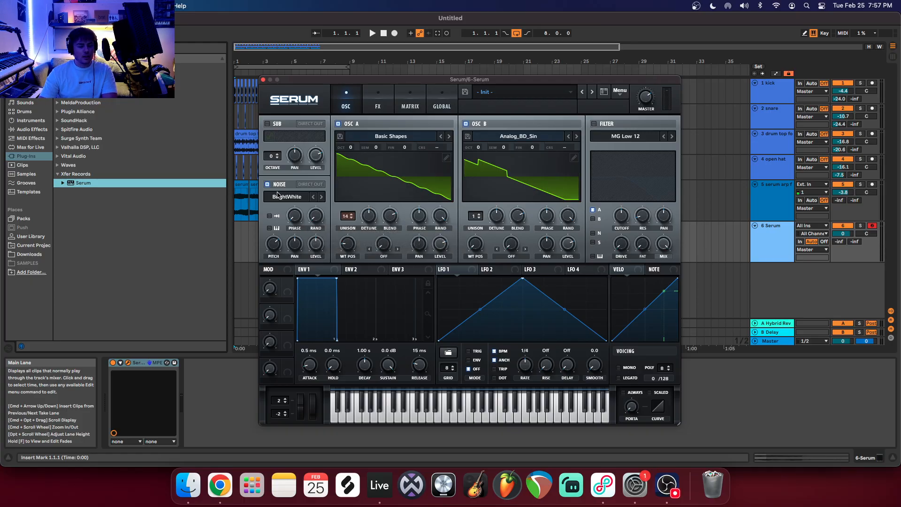
left_click_drag(370, 222, 365, 243)
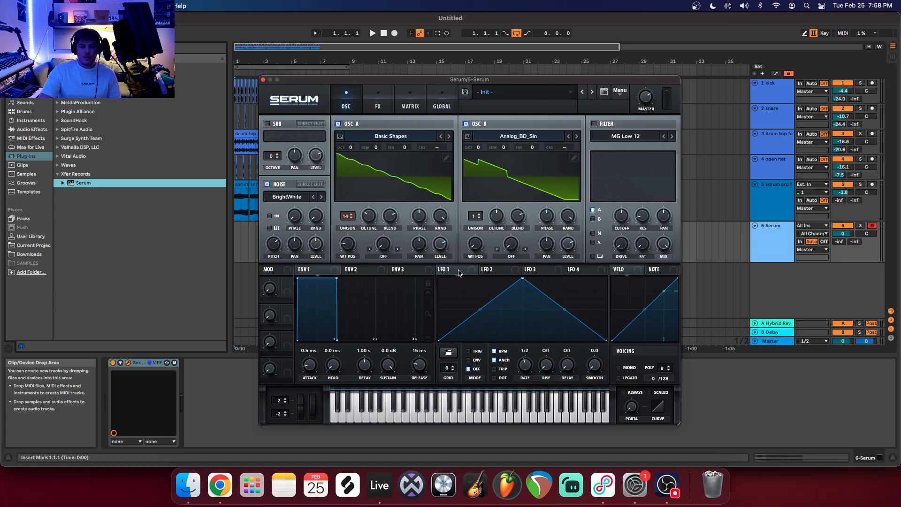
Map LFO 1 to oscillator A's fine tune, and flatten the LFO triangle by lowering its peak and raising its ends.
left_click_drag(441, 272, 403, 151)
key("a")
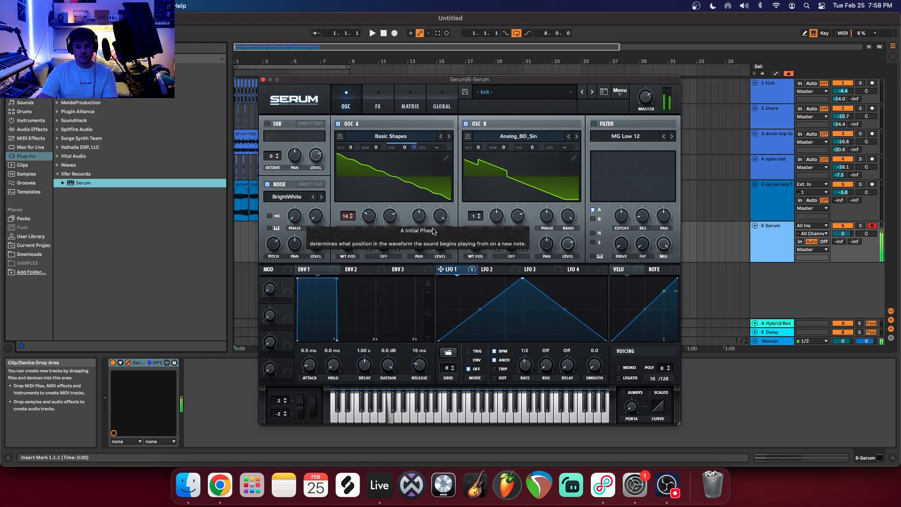
left_click_drag(524, 283, 522, 299)
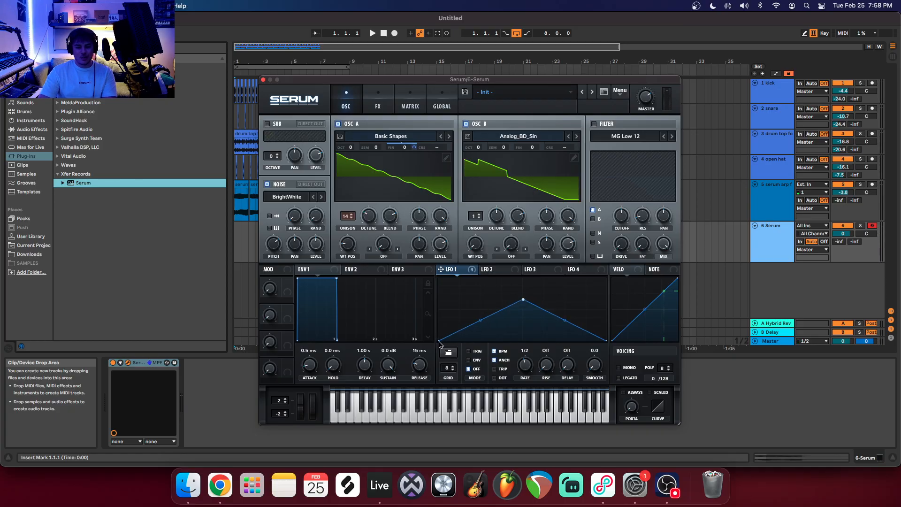
left_click_drag(439, 343, 433, 318)
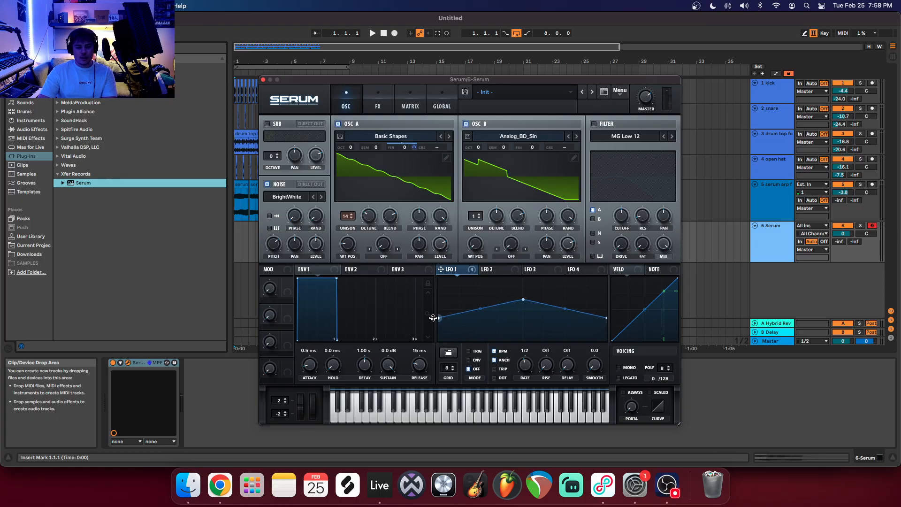
key("s")
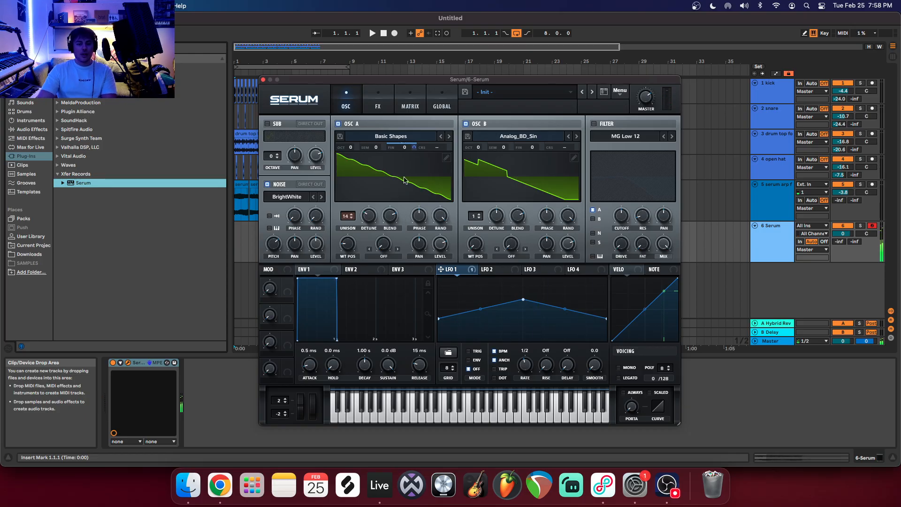
Set LFO 3's rate to 1/16, map it to oscillator B's wavetable position, and audition the sound.
left_click(538, 271)
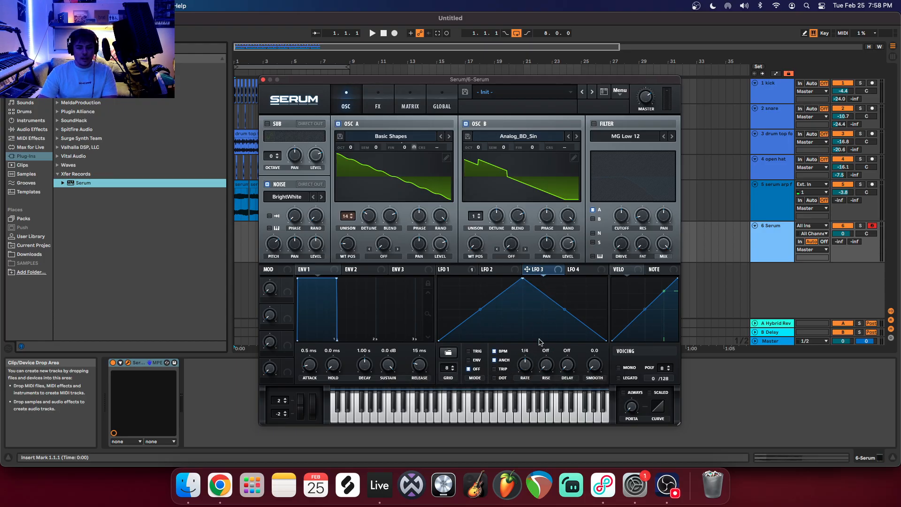
left_click_drag(524, 357, 524, 352)
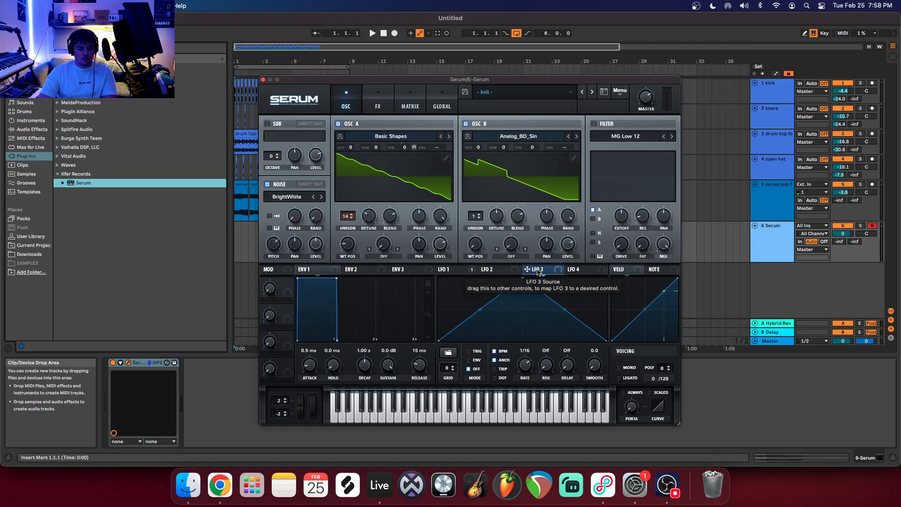
left_click_drag(538, 272, 475, 244)
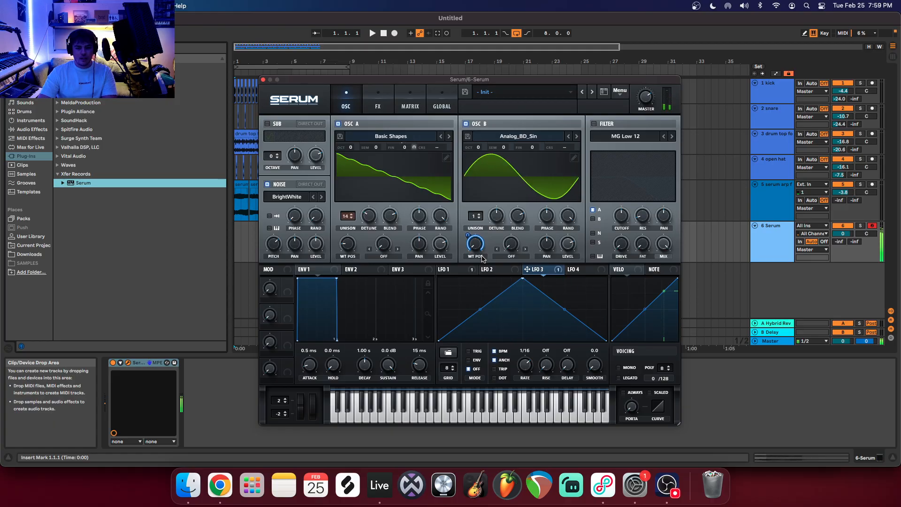
key("a")
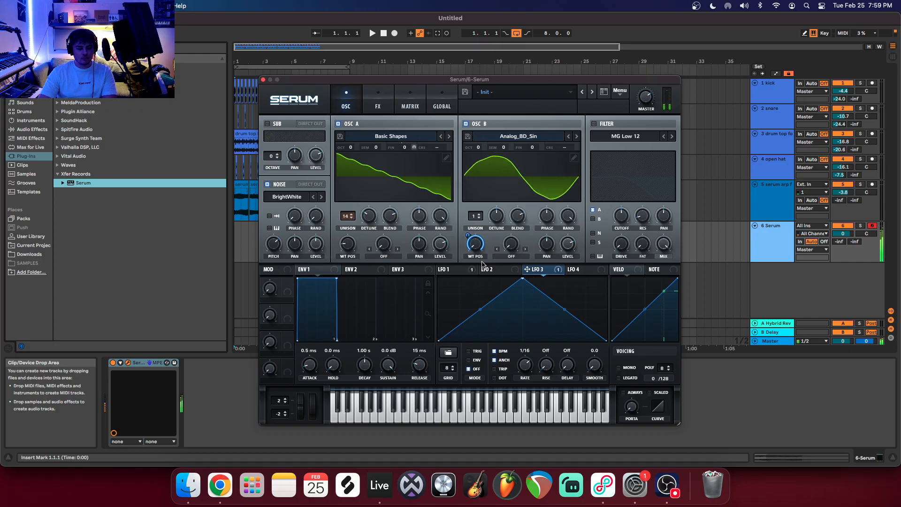
key("a")
Map LFO 3 to oscillator B's fine tune with a 1/4 rate, and enable the MG Low 12 filter.
left_click_drag(540, 275, 531, 163)
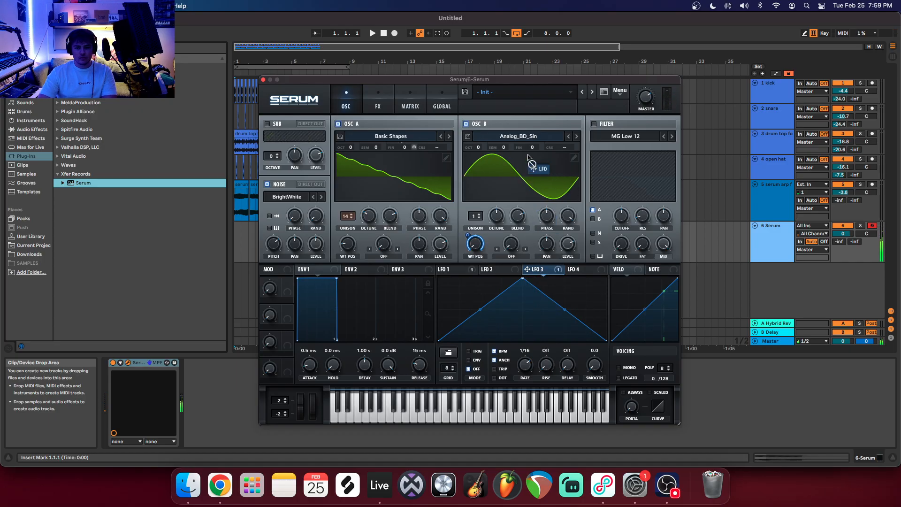
key("a")
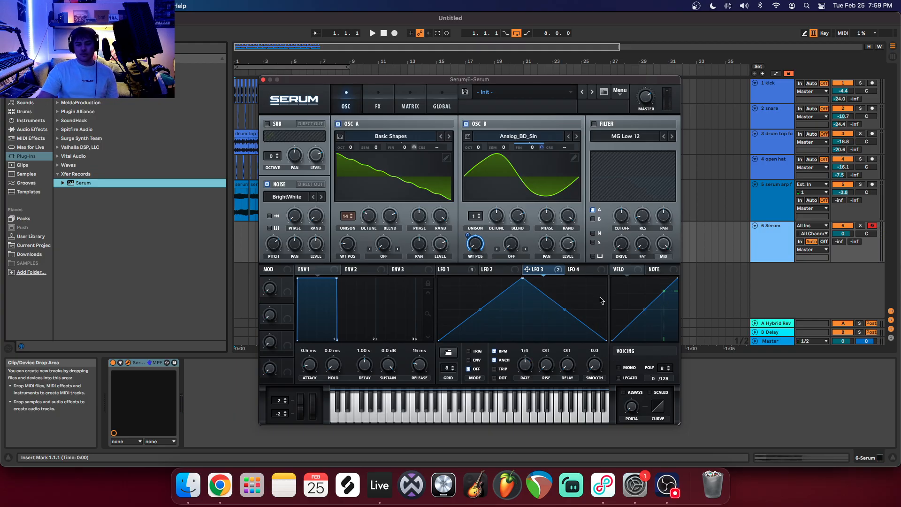
left_click(593, 124)
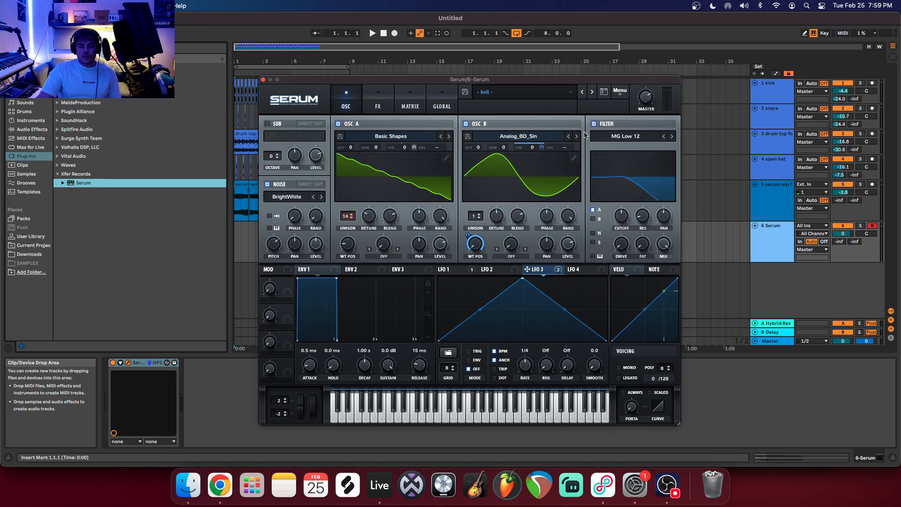
key("a")
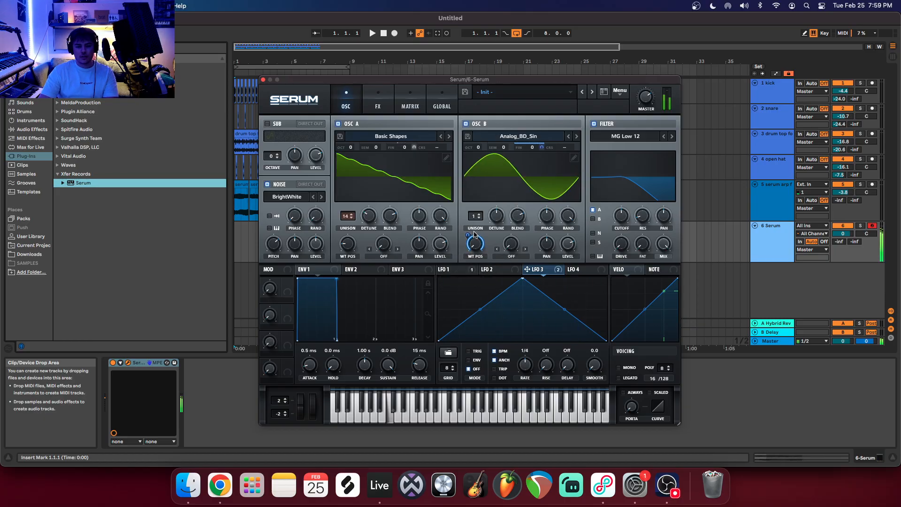
Adjust oscillator B's fine tune and flatten the LFO 3 triangle by lowering its peak and raising its ends.
left_click_drag(471, 235, 462, 261)
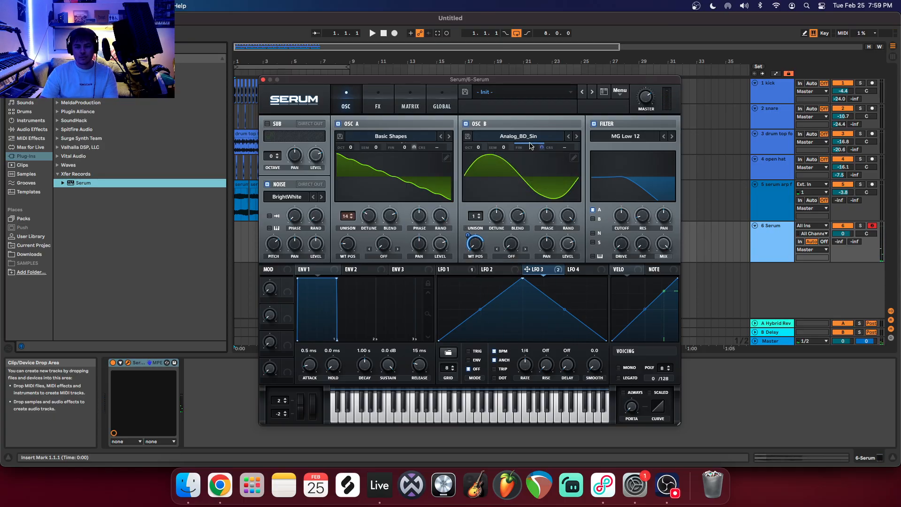
left_click_drag(465, 136, 460, 136)
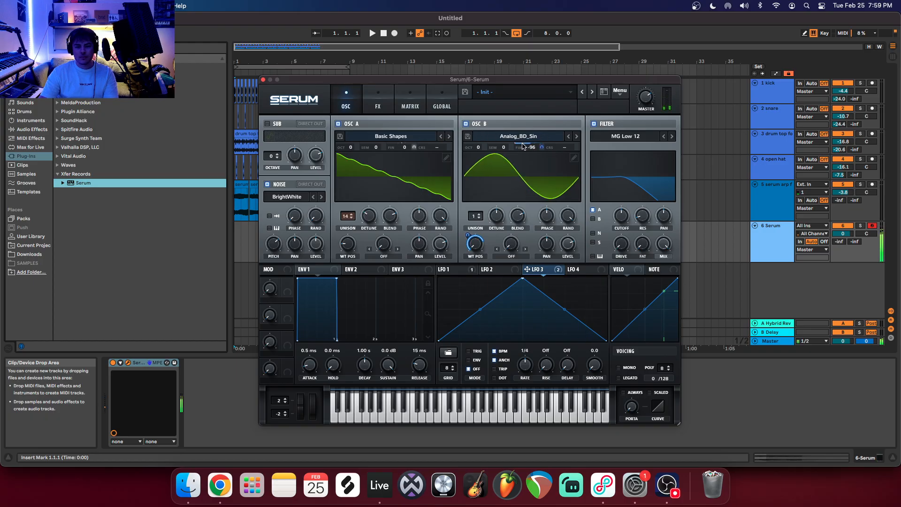
left_click_drag(551, 146, 574, 145)
left_click_drag(522, 278, 523, 299)
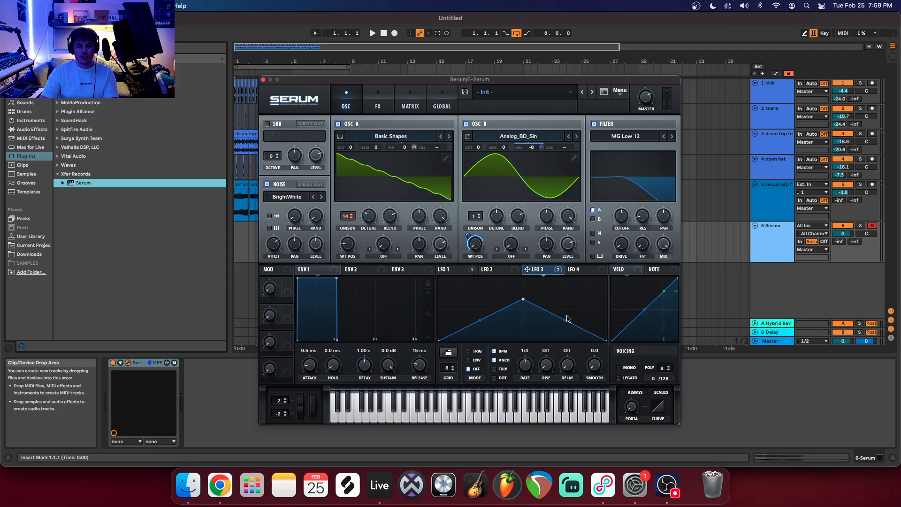
left_click_drag(604, 343, 606, 319)
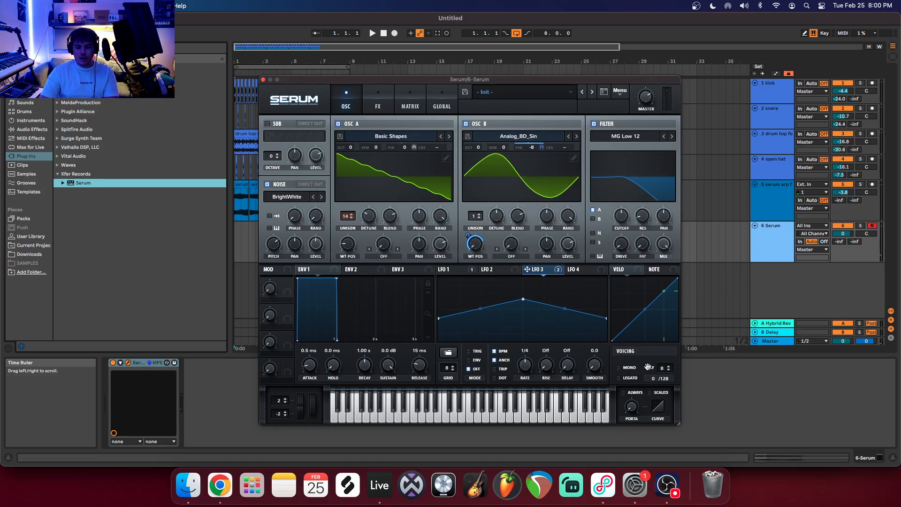
Set the voicing to Mono with Legato and always-on portamento at 17 ms, and try a few notes.
left_click(620, 368)
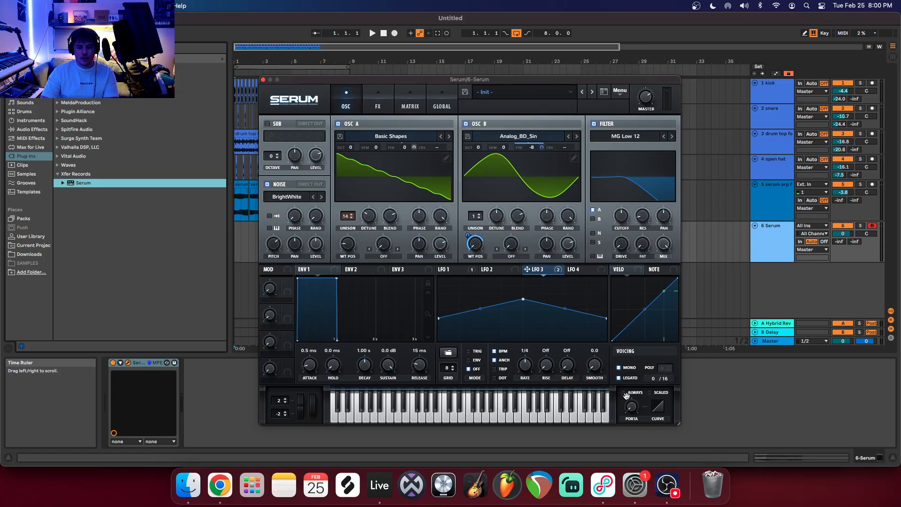
left_click_drag(632, 407, 630, 393)
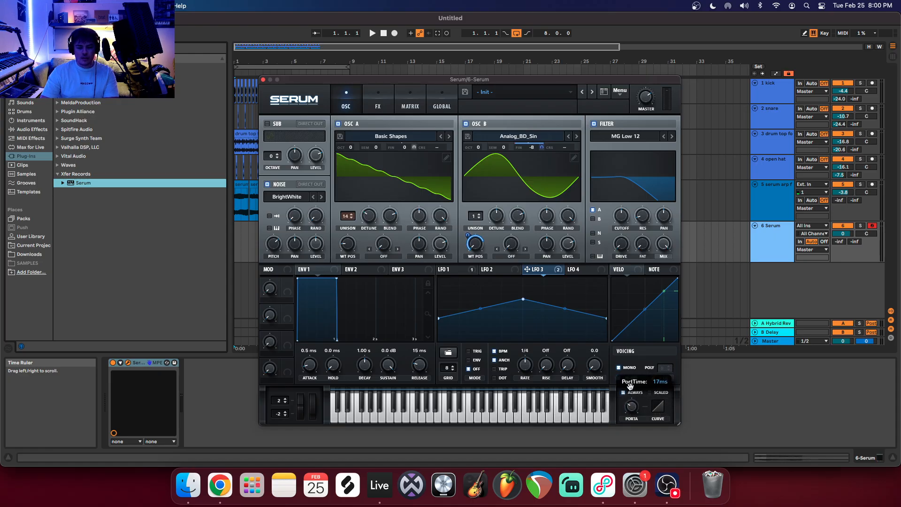
key("a")
key("d")
key("f")
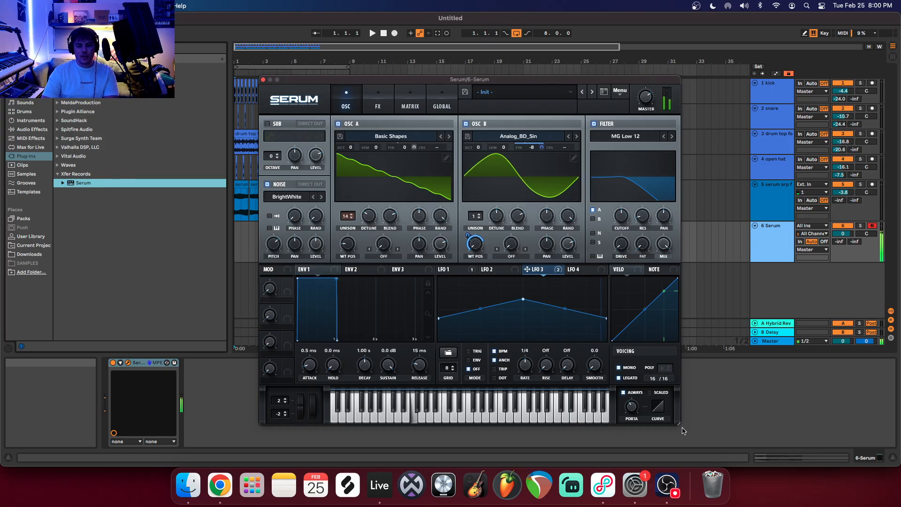
Play low and high notes alternately to audition the synth's mono glide.
key("a")
key("s")
key("j")
key("d")
key("j")
key("s")
key("k")
key("a")
key("h")
key("d")
key("j")
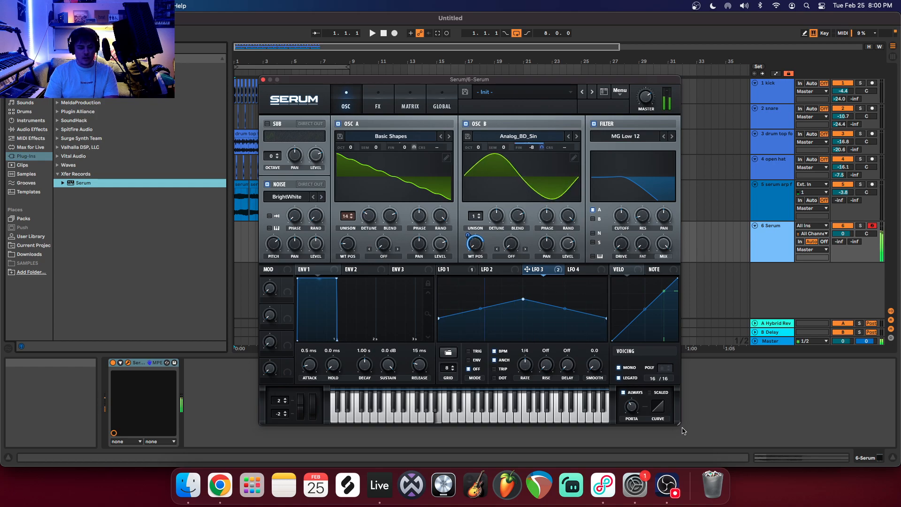
key("a")
key("a")
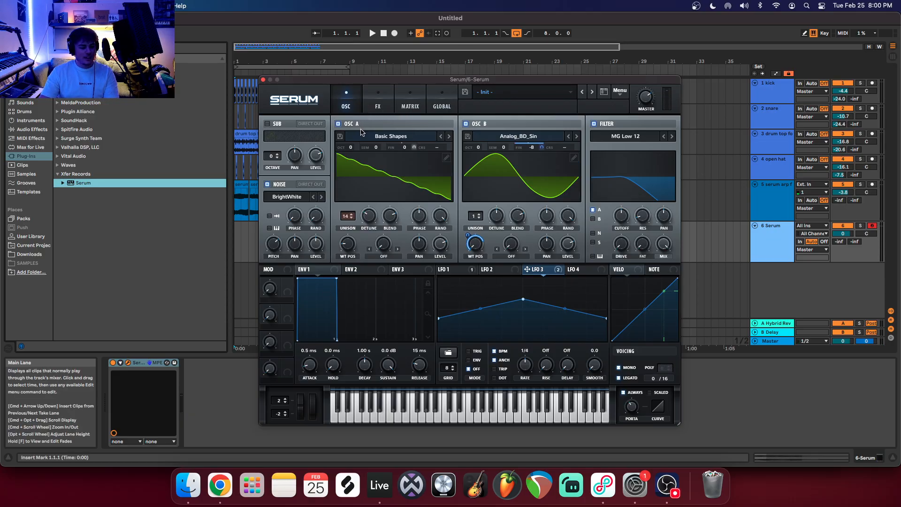
key("a")
key("s")
key("d")
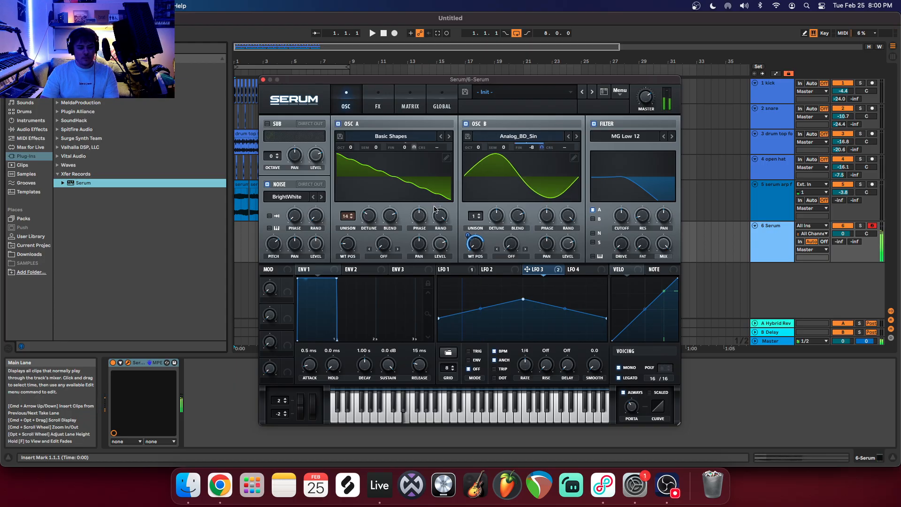
Raise the MG Low 12 filter's cutoff to open up the sound, and audition it with a run of notes.
left_click_drag(625, 222, 621, 193)
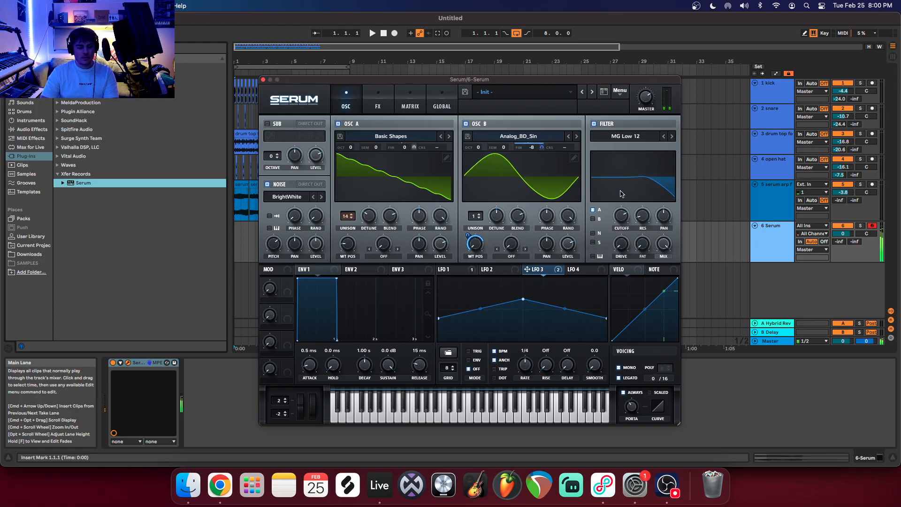
key("x")
key("d")
key("d")
key("s")
key("a")
key("s")
key("s")
key("d")
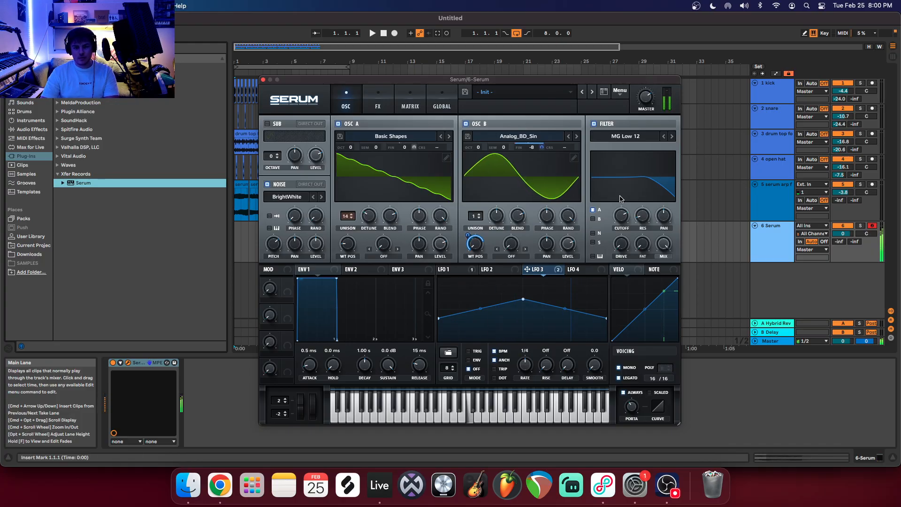
key("d")
key("h")
key("d")
key("j")
key("s")
key("k")
key("d")
key("l")
key("k")
key("d")
key("s")
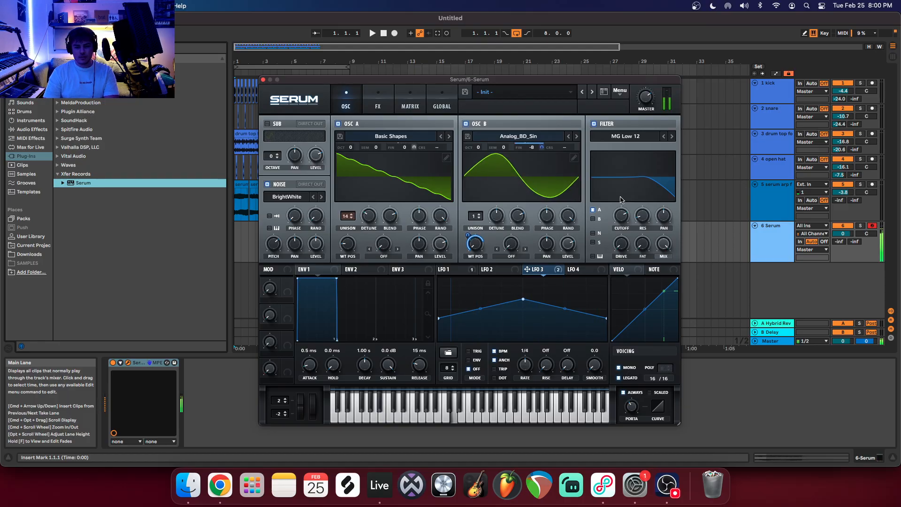
key("d")
key("s")
key("s")
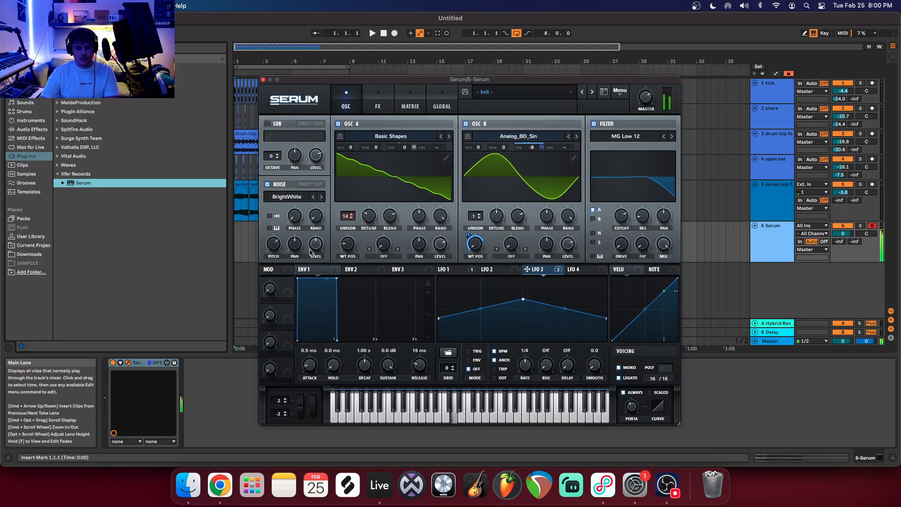
Set the noise oscillator's level to 38% and audition the sound with several notes.
mouse_move(312, 250)
left_click_drag(309, 270, 309, 257)
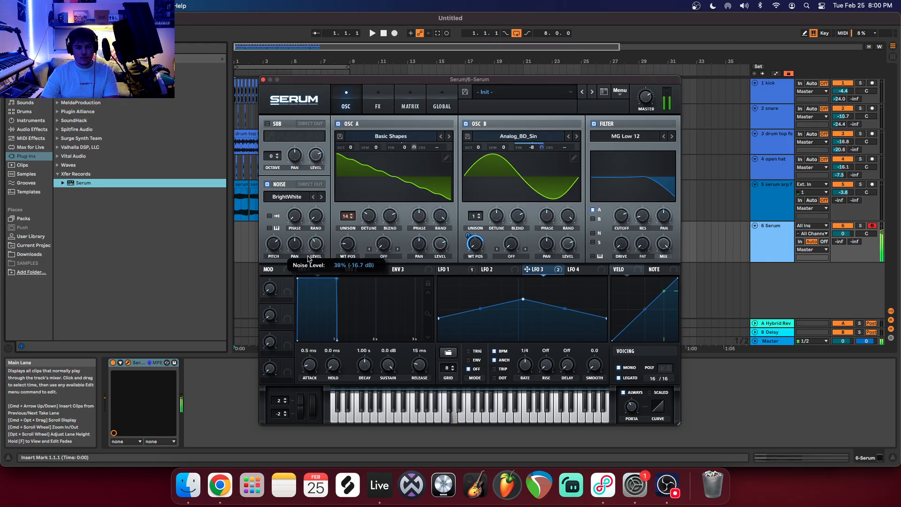
key("s")
key("d")
key("h")
key("f")
key("s")
key("j")
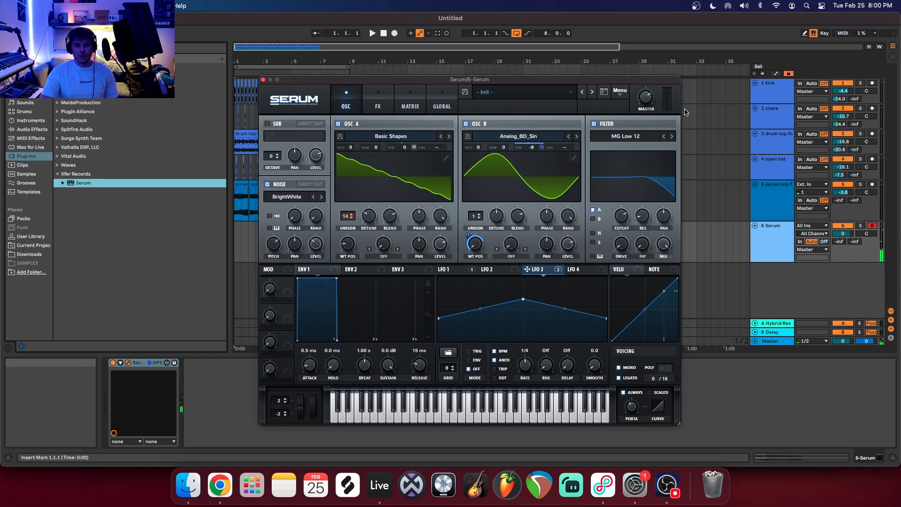
Close the Serum window and lower the Serum track's volume to -10.4 dB.
left_click(263, 80)
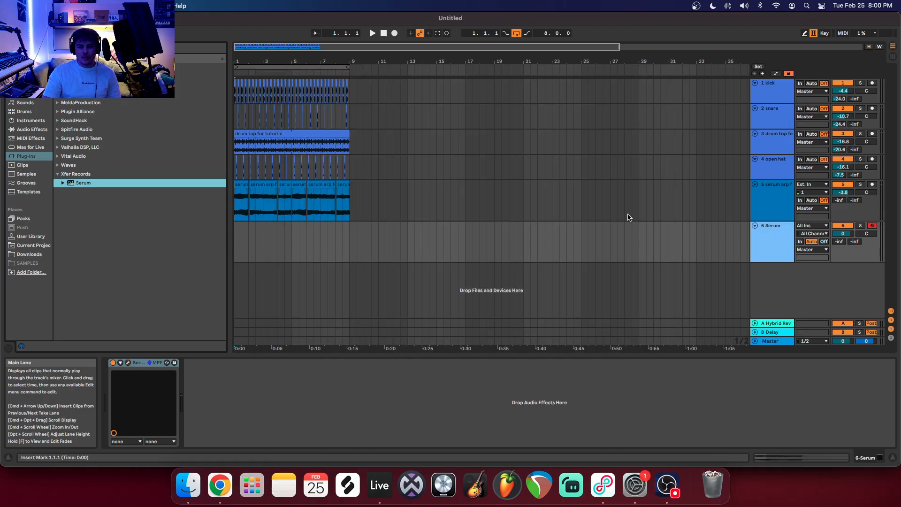
left_click_drag(301, 56, 300, 50)
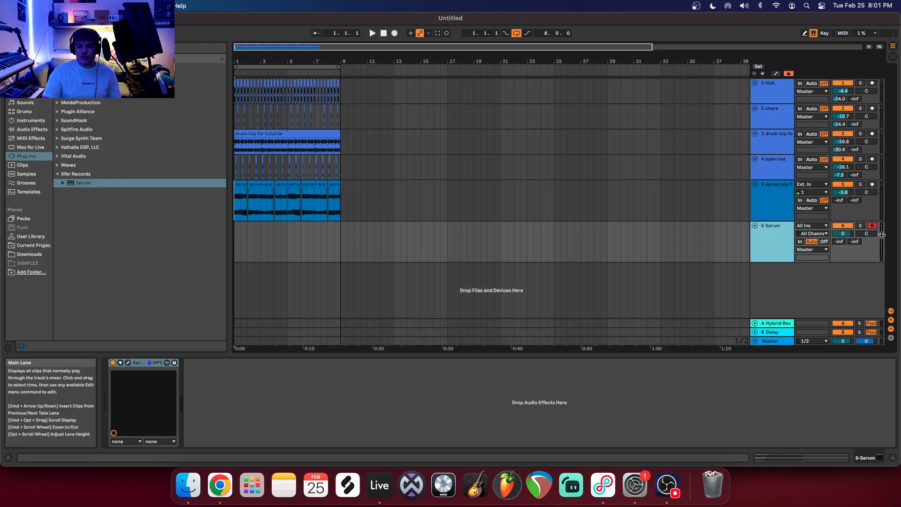
left_click_drag(842, 233, 843, 242)
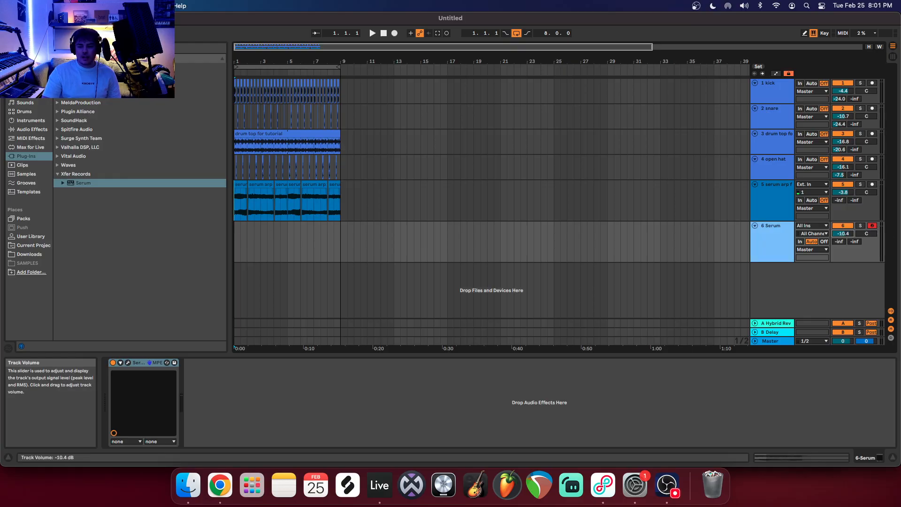
Select the serum arp track and play the opening bars of the beat, then stop playback.
left_click(767, 202)
left_click(372, 34)
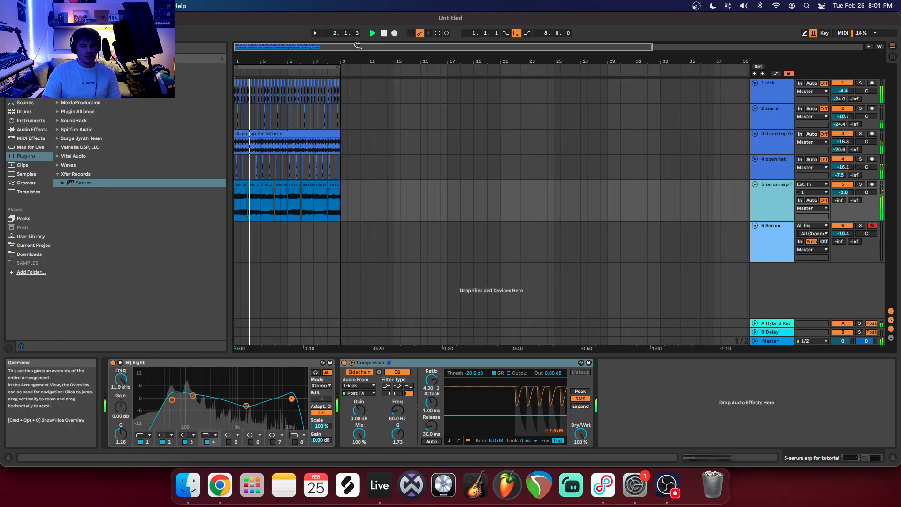
left_click(387, 37)
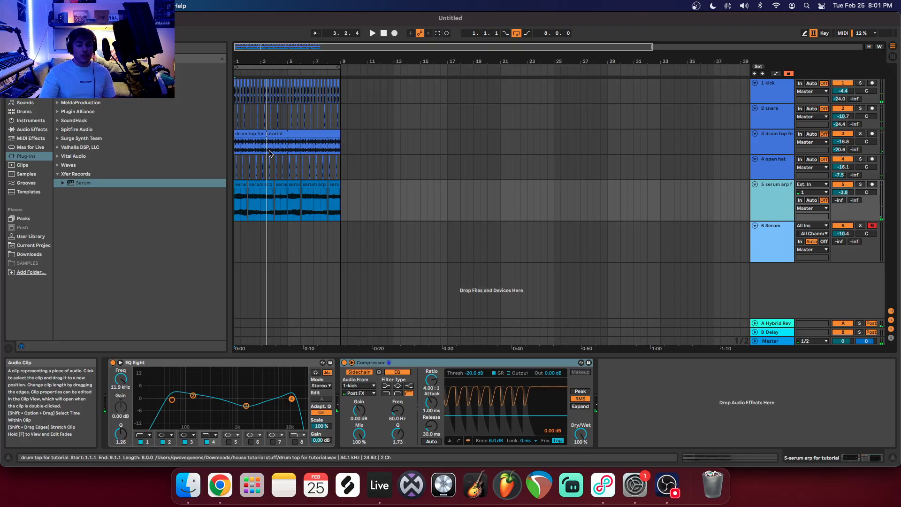
Insert an empty four-bar MIDI clip on the Serum track, from bar 1 to bar 5.
left_click(239, 251)
left_click(340, 249)
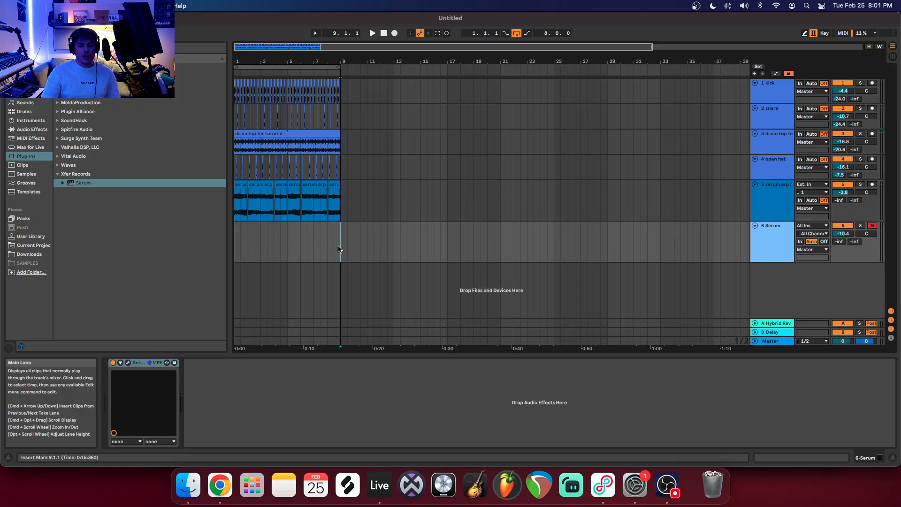
left_click_drag(287, 246, 234, 247)
right_click(274, 243)
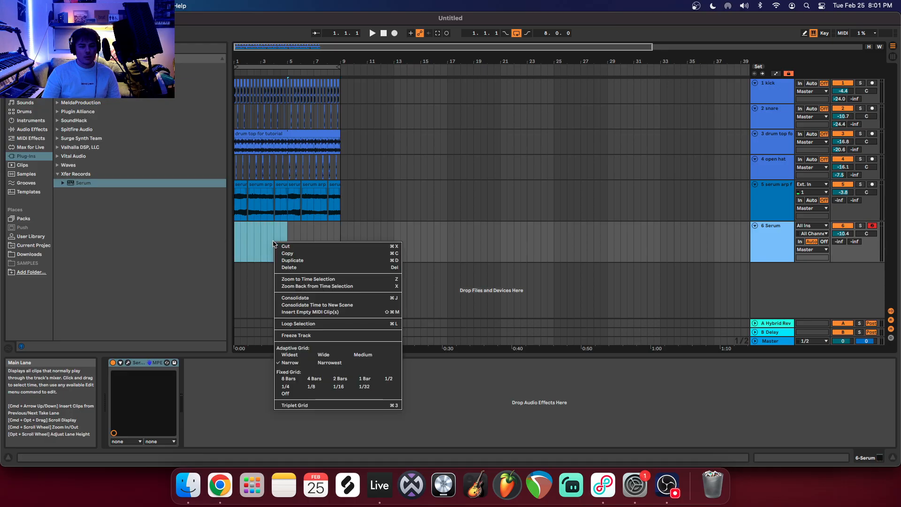
left_click(315, 312)
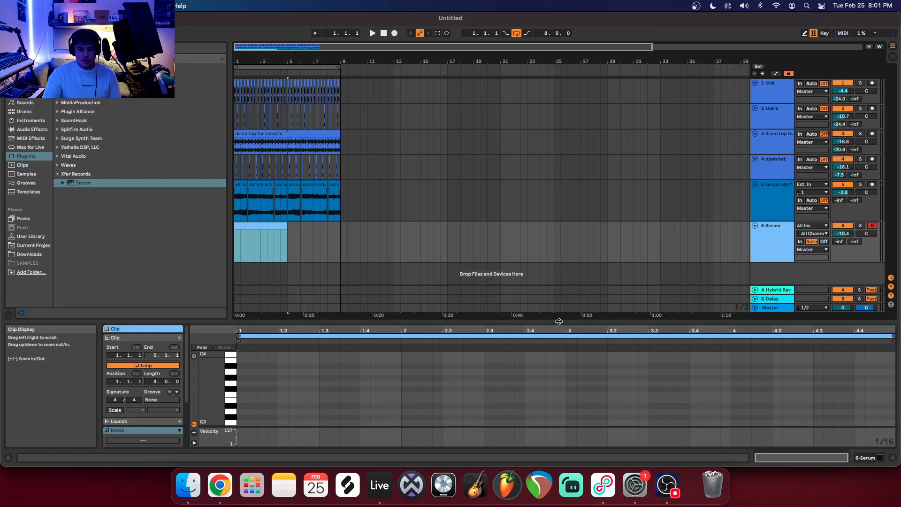
Enlarge the MIDI clip editor, enable note preview, and audition the Serum sound on keys around F#2.
left_click_drag(559, 322, 571, 256)
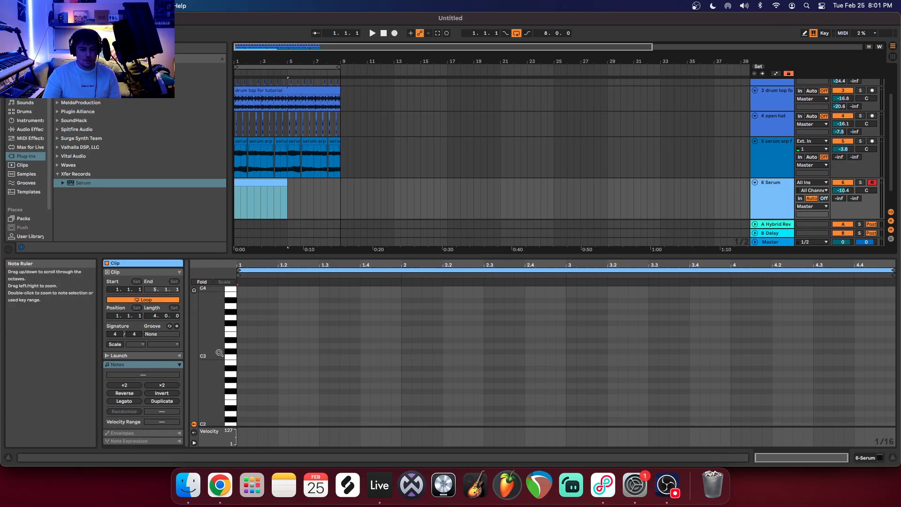
left_click(194, 291)
left_click(232, 393)
left_click(232, 393)
left_click(232, 391)
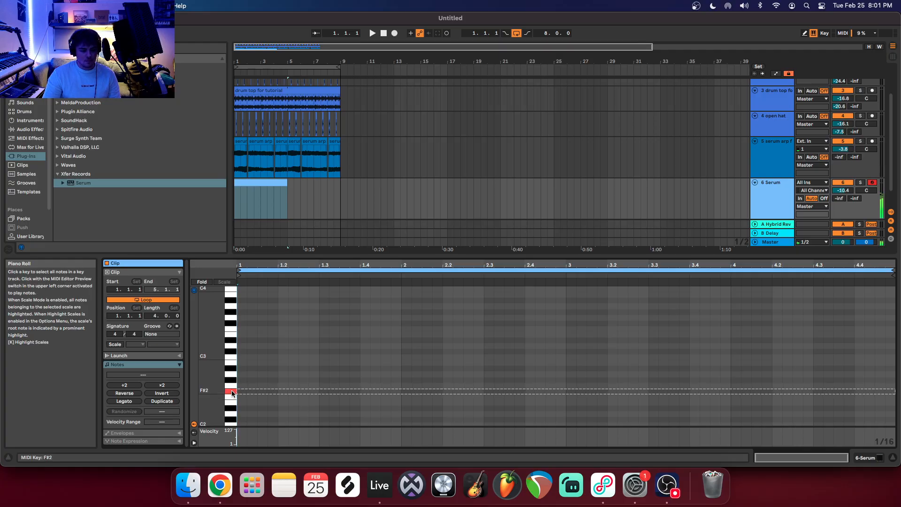
left_click(232, 396)
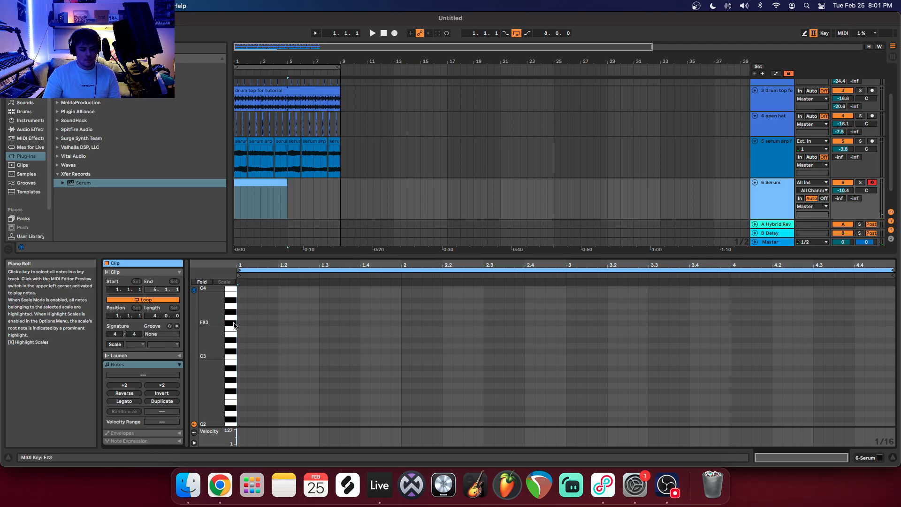
Add a sixteenth F#3 note at 1.1.3 and an F#4 note at 1.2.3 in the Serum clip, and audition them.
double_click(263, 324)
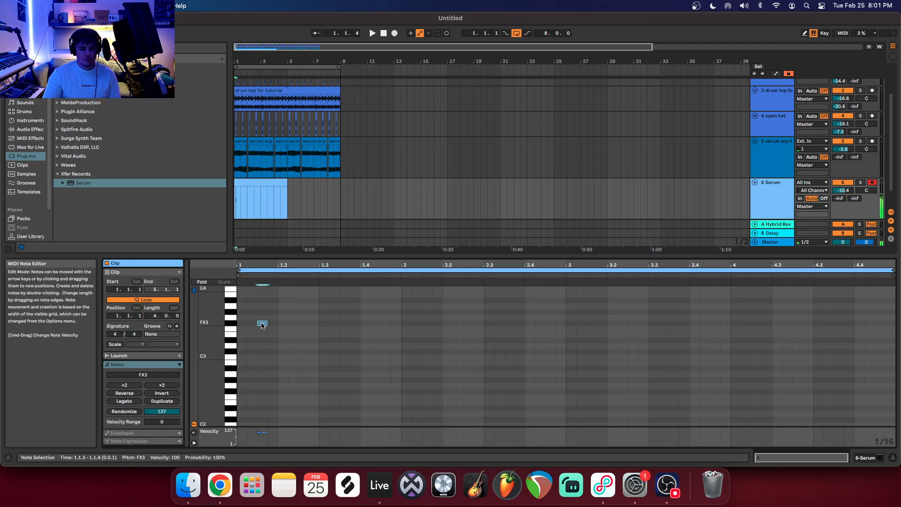
double_click(302, 307)
scroll(304, 326, "up", 4)
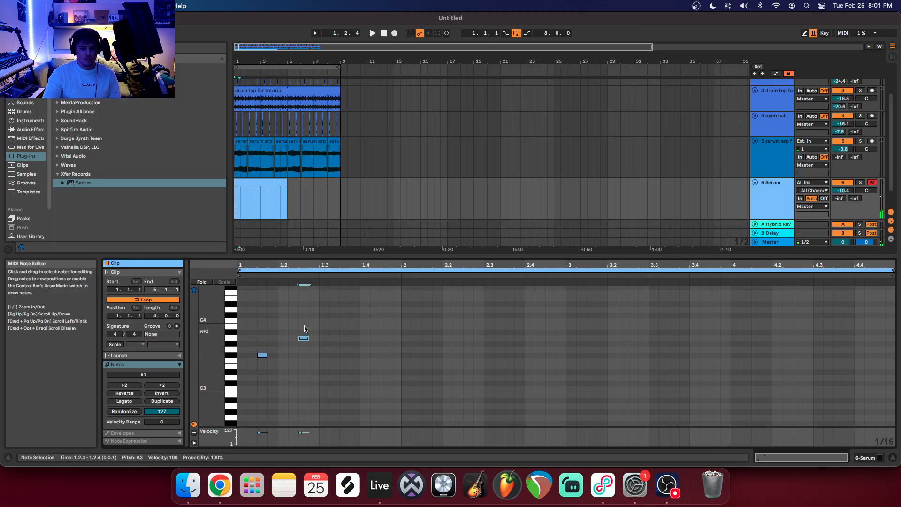
left_click_drag(304, 354, 304, 342)
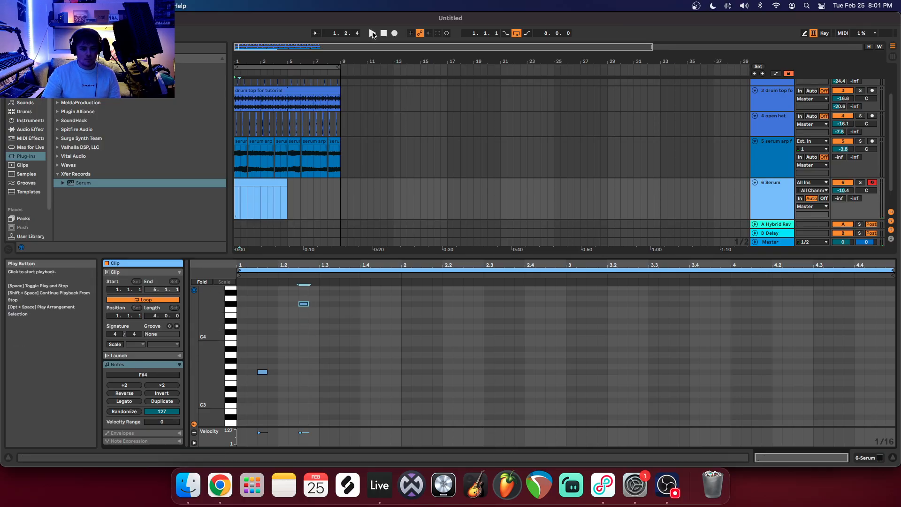
left_click(383, 33)
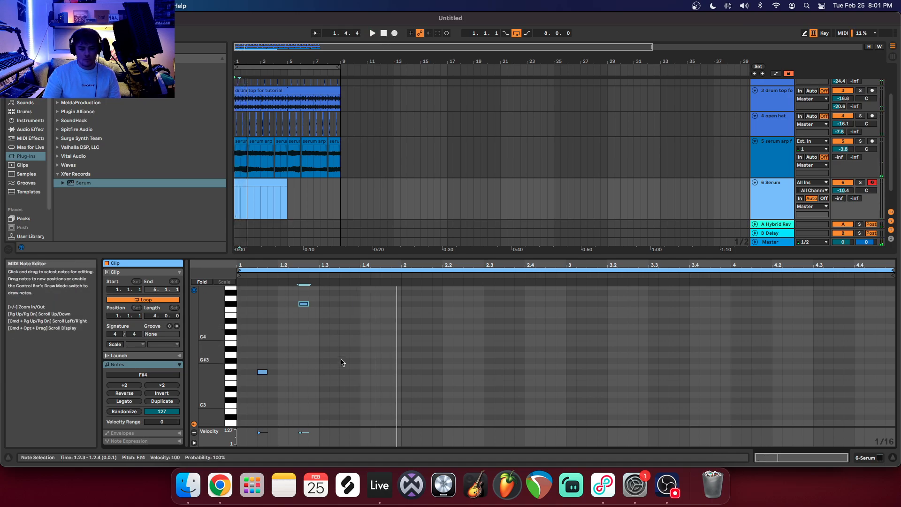
Add an F#3 note at 1.3.2 and an F#4 note at 1.4.1, and play back the bar.
double_click(335, 372)
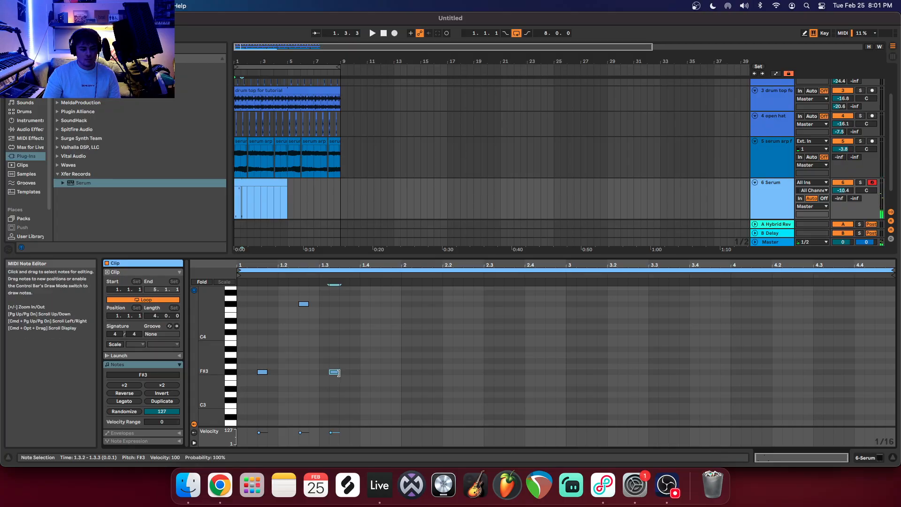
double_click(367, 304)
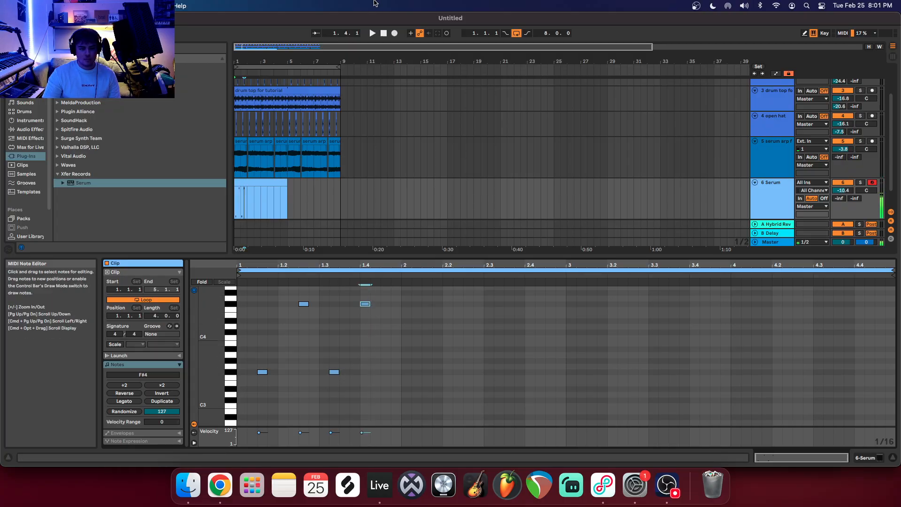
left_click(374, 34)
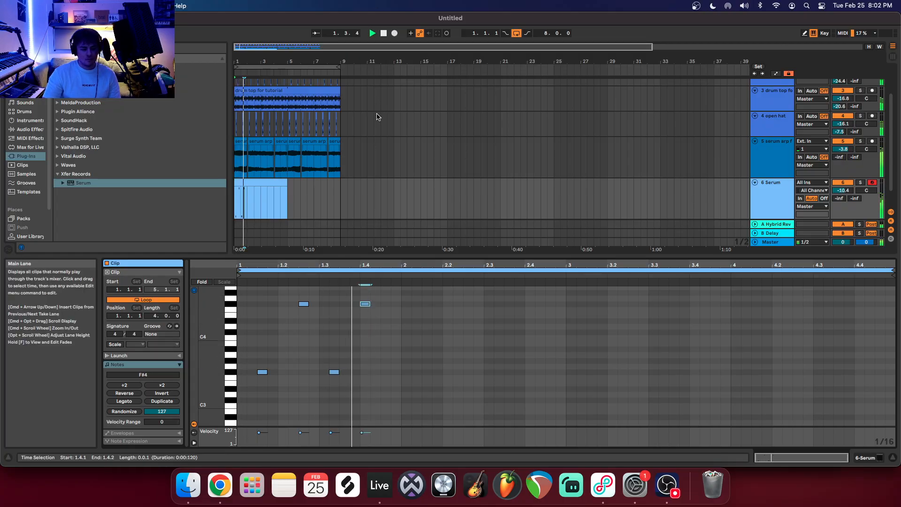
key("space")
Duplicate the four-note pattern of bar 1 into bars 2, 3 and 4, aligning each copy to the same beats.
left_click_drag(375, 377, 241, 273)
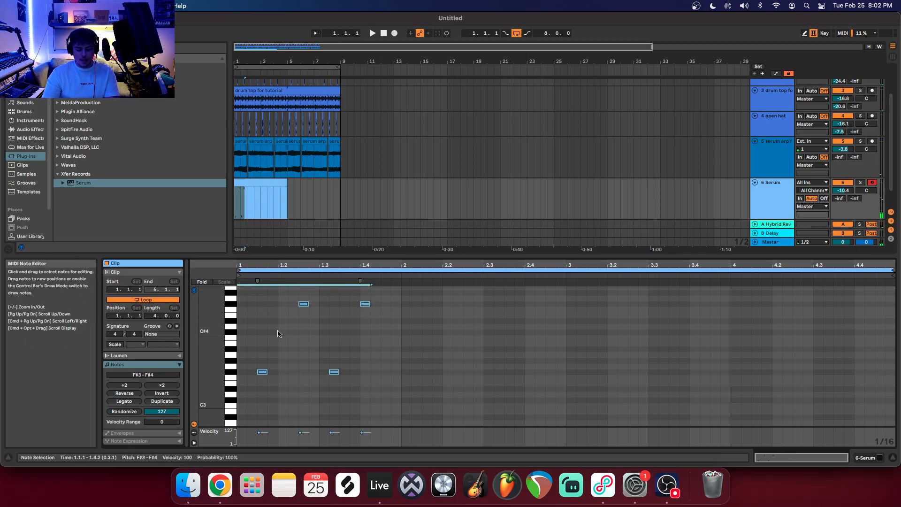
key("super+d")
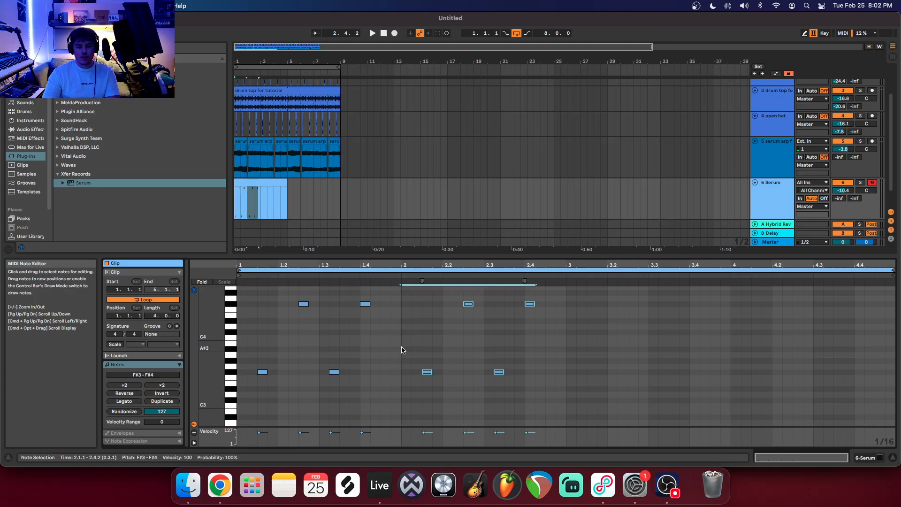
key("super+d")
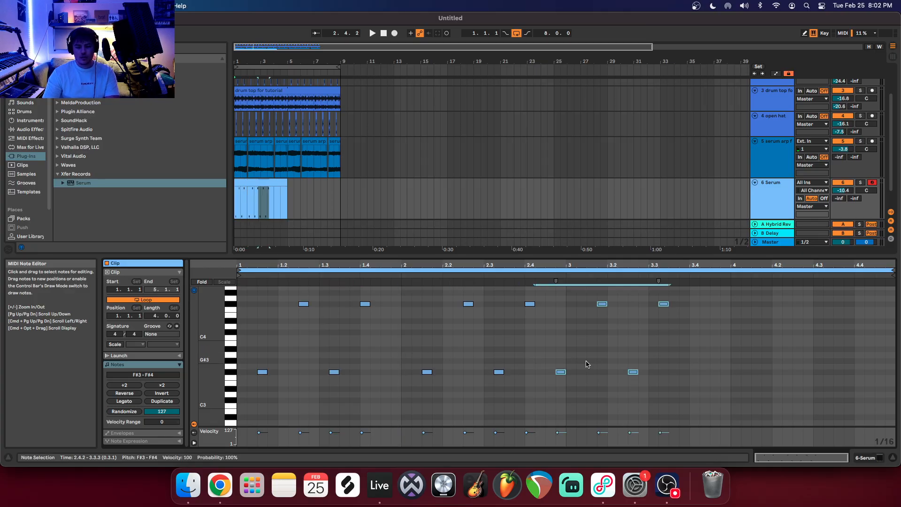
left_click_drag(563, 371, 574, 376)
key("super+d")
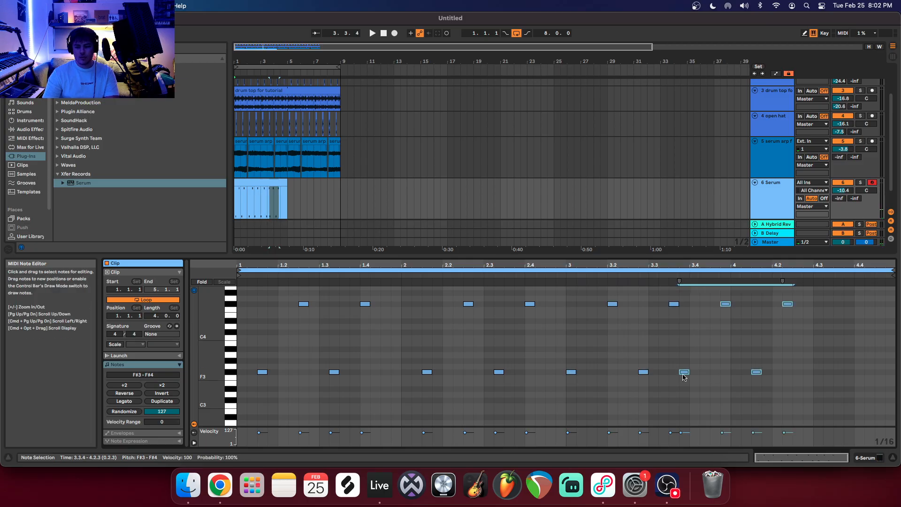
left_click_drag(702, 373, 763, 378)
left_click_drag(709, 392, 556, 300)
left_click_drag(572, 374, 597, 378)
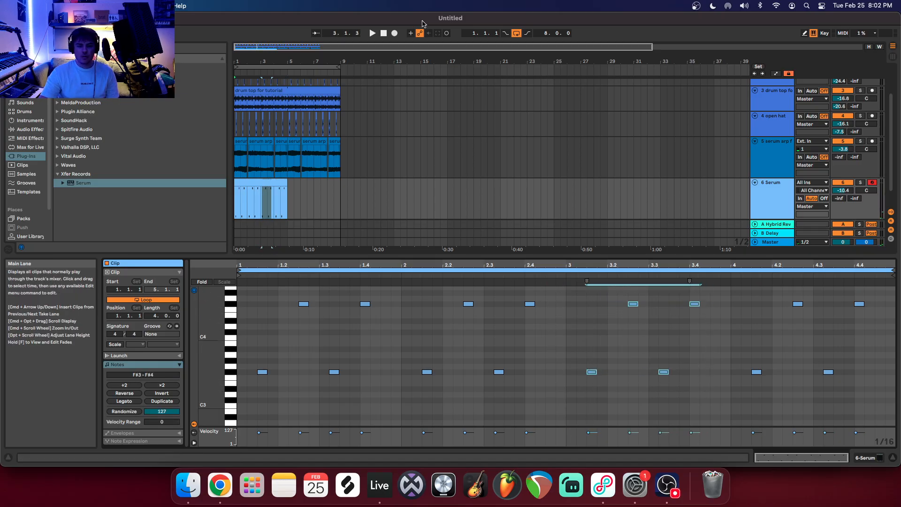
Set the Serum track's Send A to -18.0 and shorten the arrangement loop to four bars, checking both in playback.
key("space")
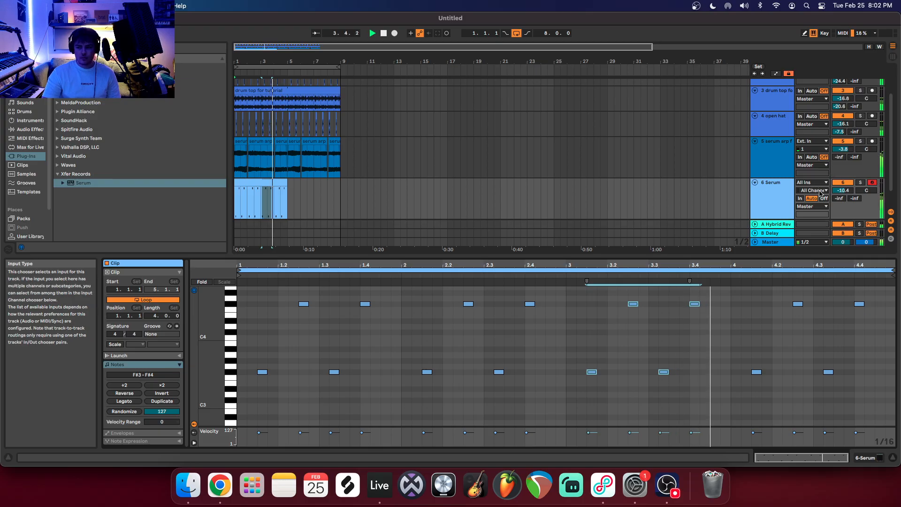
left_click_drag(839, 198, 839, 188)
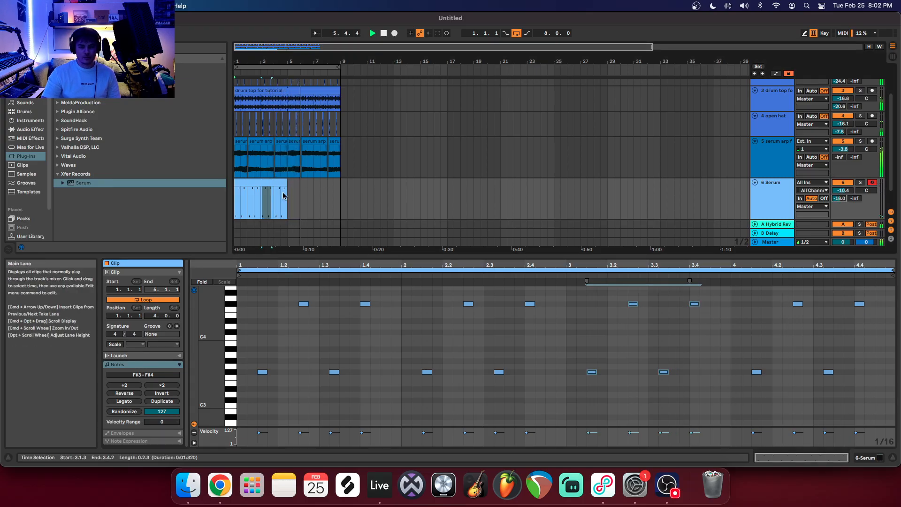
left_click_drag(308, 67, 288, 67)
left_click(373, 34)
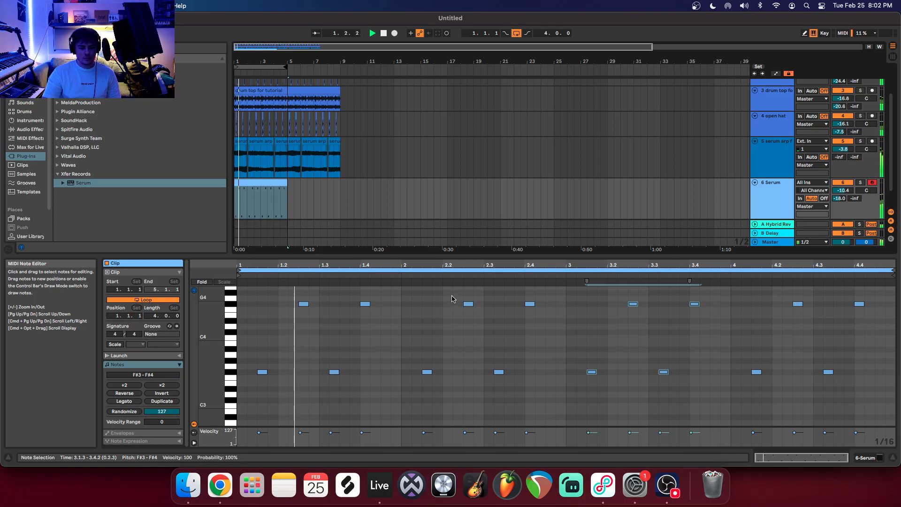
key("space")
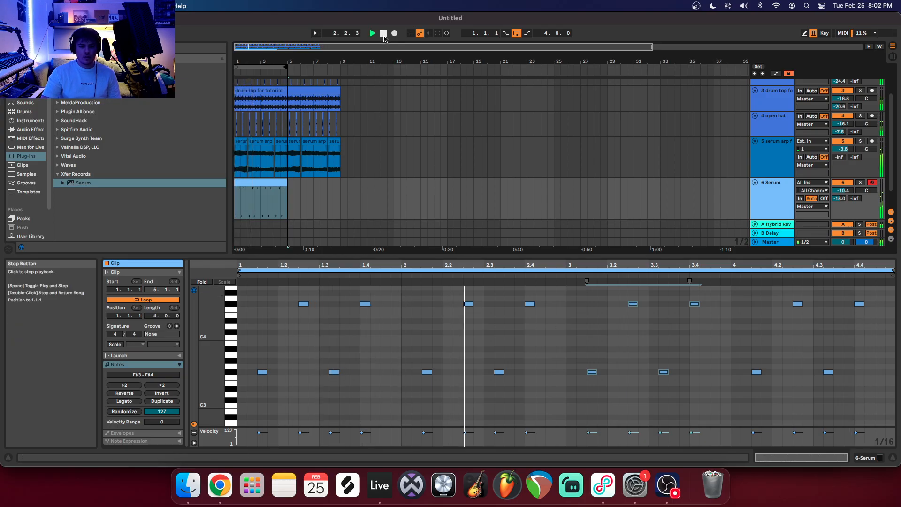
Add an F#2 note at 1.1.3, shift the first F#3 note to 1.1.4, and audition the change.
left_click_drag(230, 301, 216, 301)
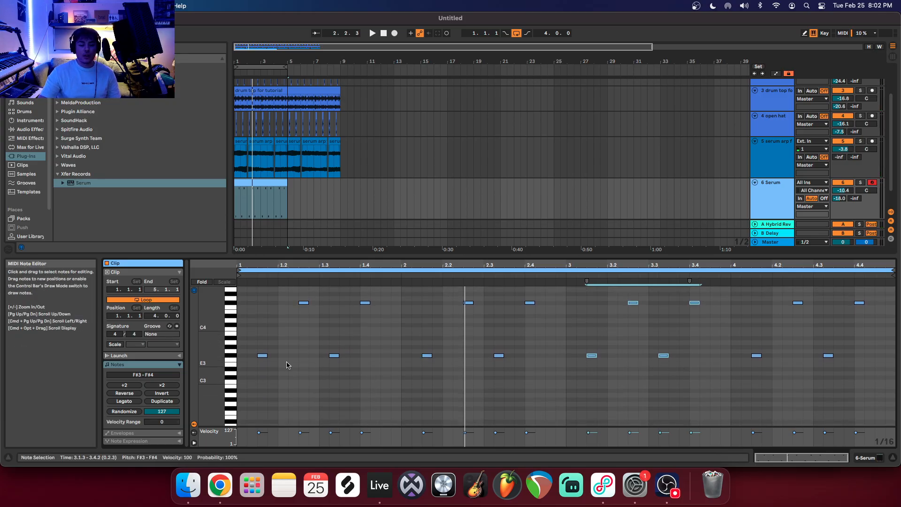
double_click(261, 410)
left_click_drag(263, 356, 273, 360)
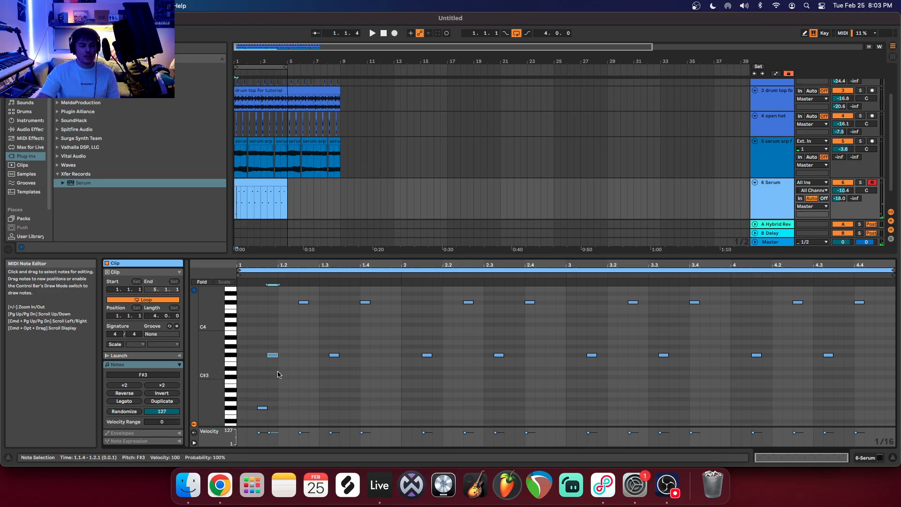
left_click(374, 33)
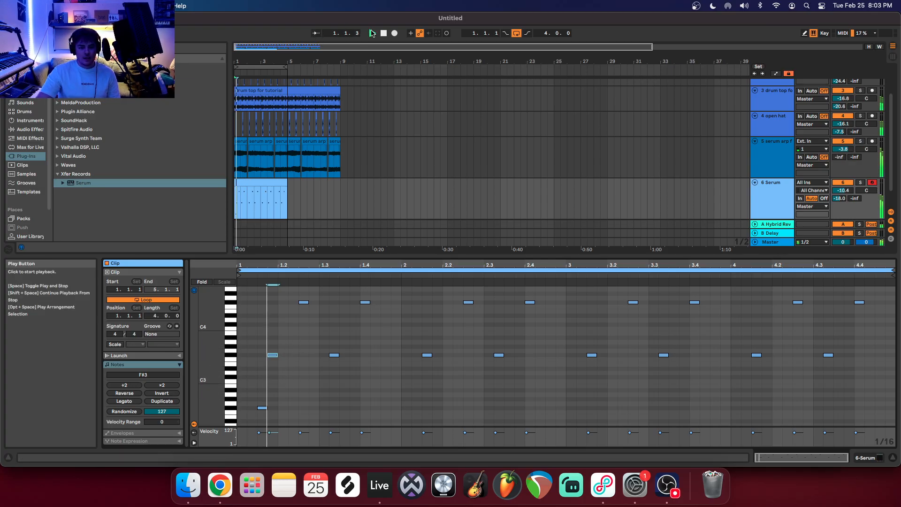
left_click(383, 33)
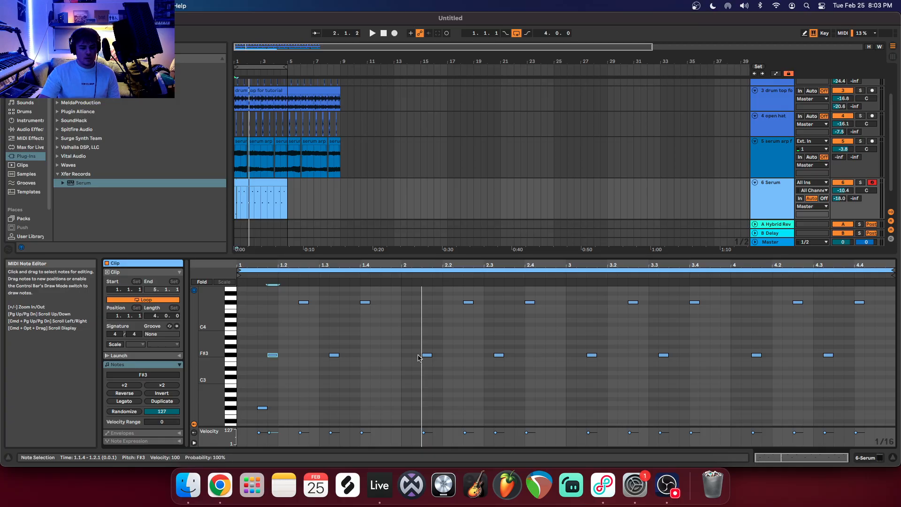
Move the first F#3 note of bar 2 to 2.1.4, add another F#3 at 2.1.2, and audition the result.
left_click_drag(422, 356, 434, 355)
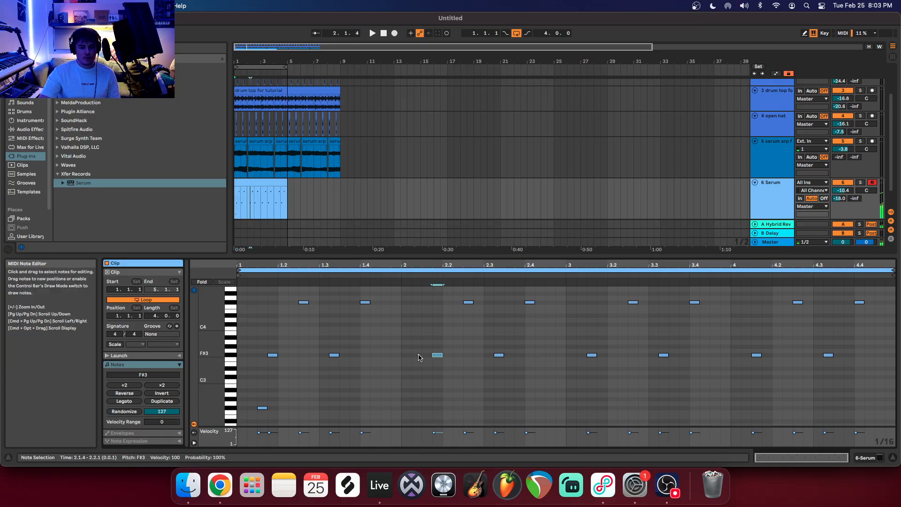
left_click(373, 35)
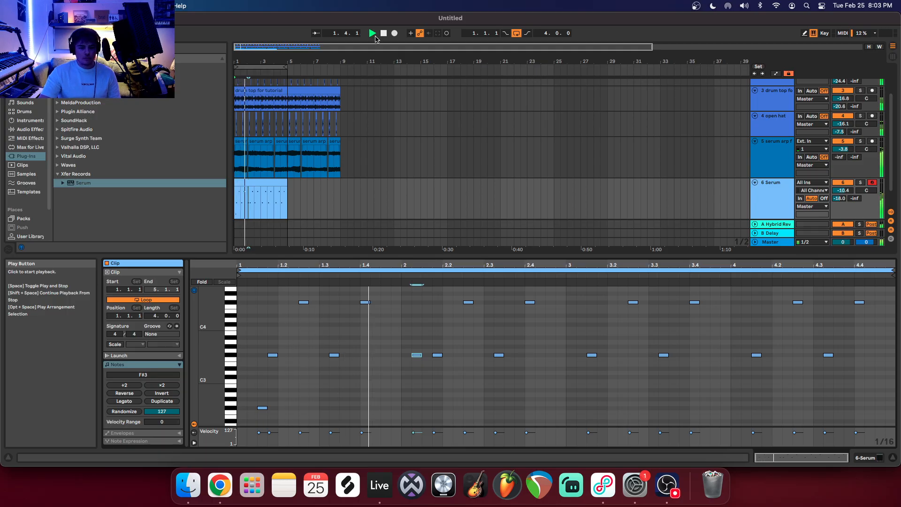
left_click(384, 33)
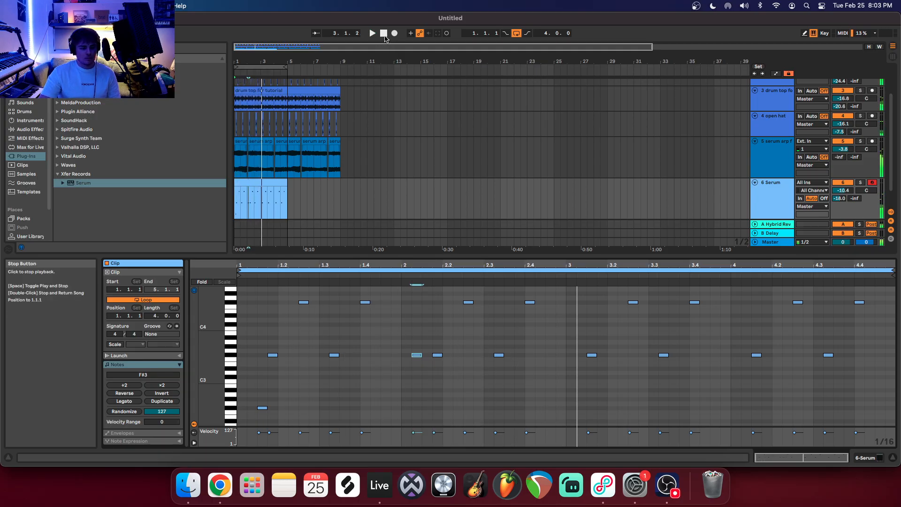
Add a high note at 2.4.2, tune it to D5, extend it to the end of bar 2, and start playback.
scroll(542, 300, "up", 2)
double_click(542, 296)
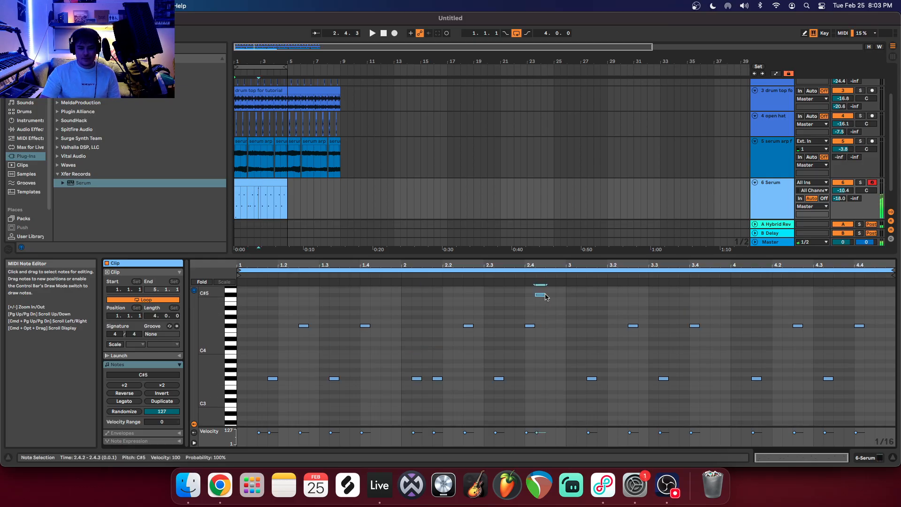
key("Up")
left_click_drag(543, 290, 554, 291)
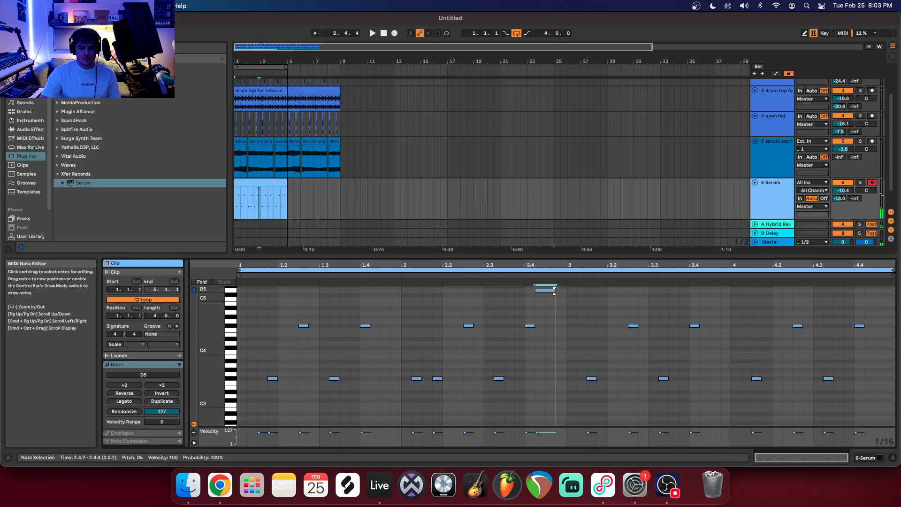
key("space")
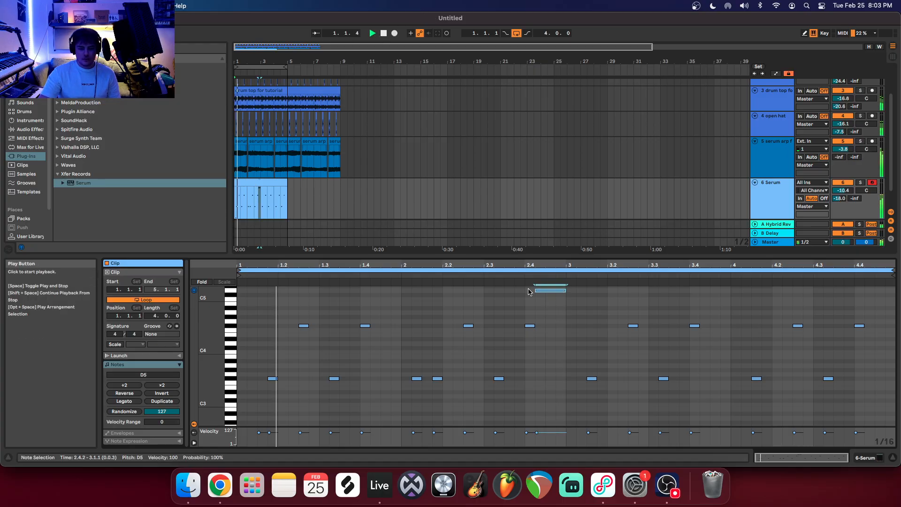
Extend the start of the high note in bar 2 slightly earlier, raise it to E5, and audition it.
left_click_drag(535, 290, 534, 292)
scroll(552, 322, "up", 3)
key("Up")
key("Up")
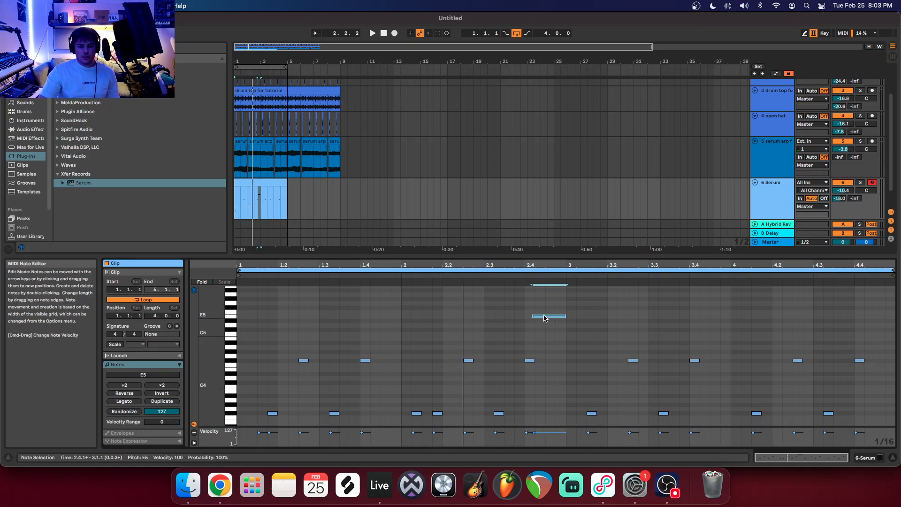
key("space")
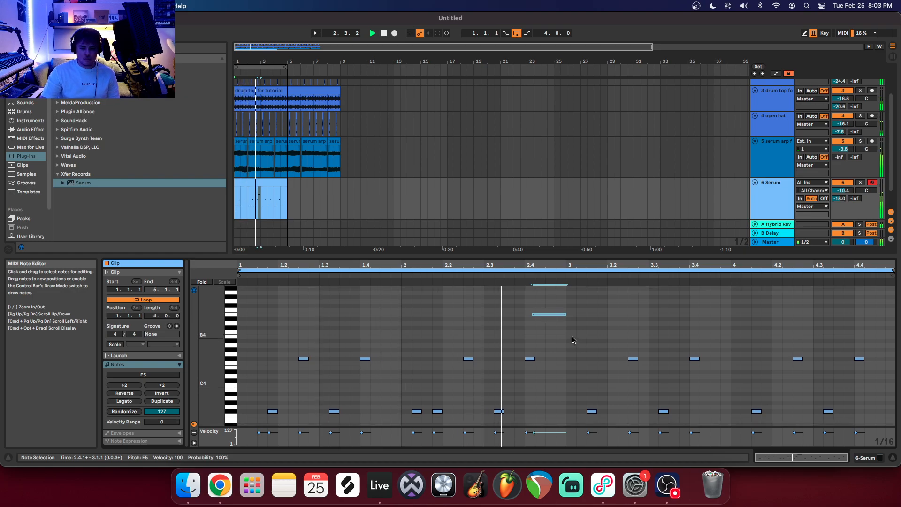
left_click(384, 32)
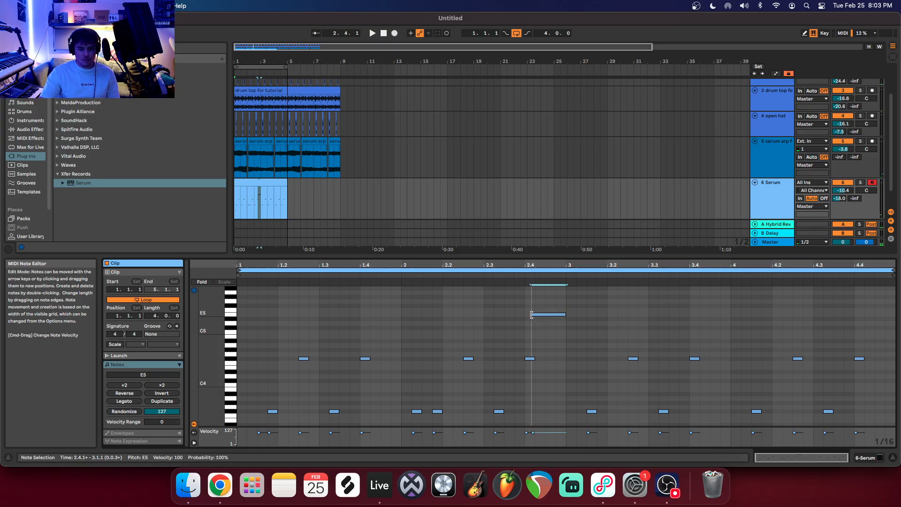
Adjust the E5 note to start slightly earlier and end at 2.4.4 while the loop plays.
key("space")
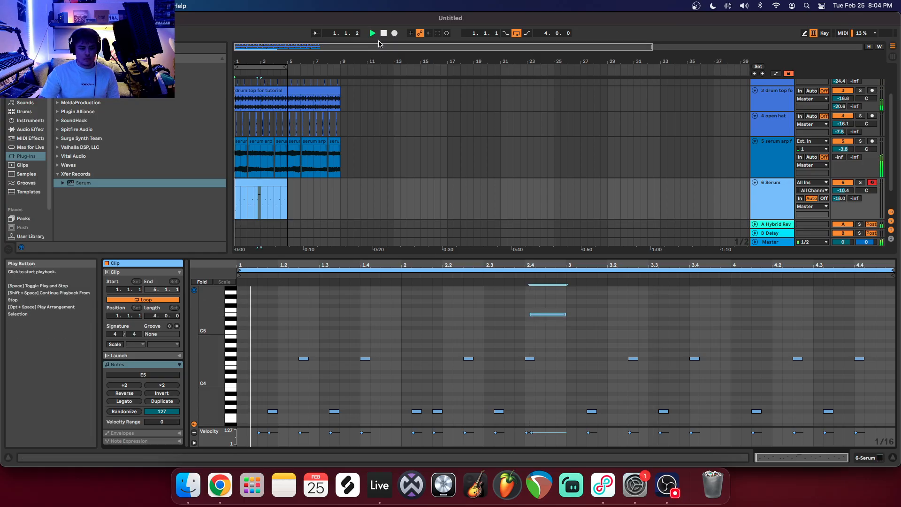
left_click_drag(565, 314, 556, 314)
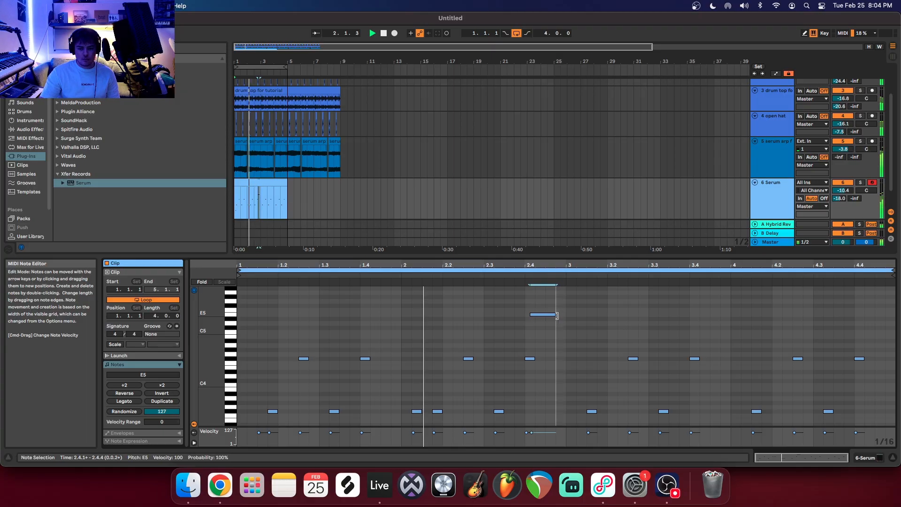
scroll(605, 305, "down", 1)
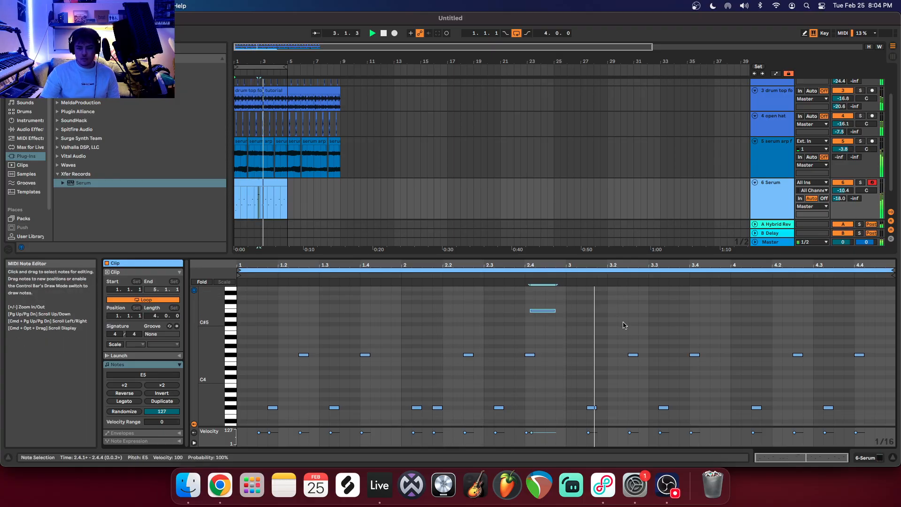
Shorten the E5 note to end at 2.4.3, audition the loop, and stop playback.
left_click_drag(556, 309, 551, 309)
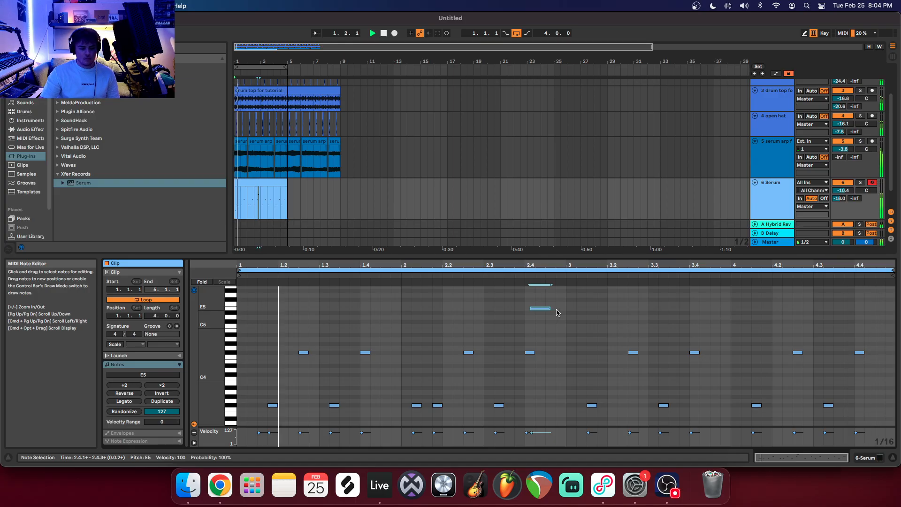
scroll(671, 373, "down", 3)
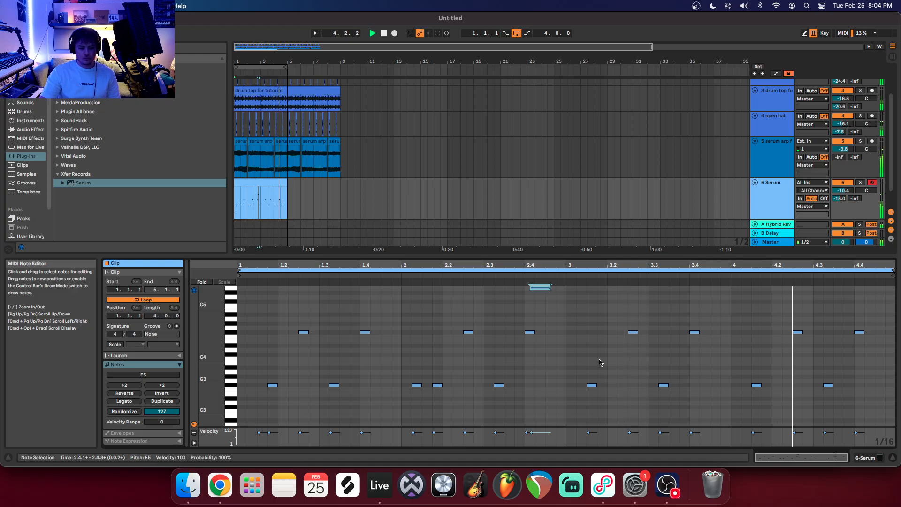
key("space")
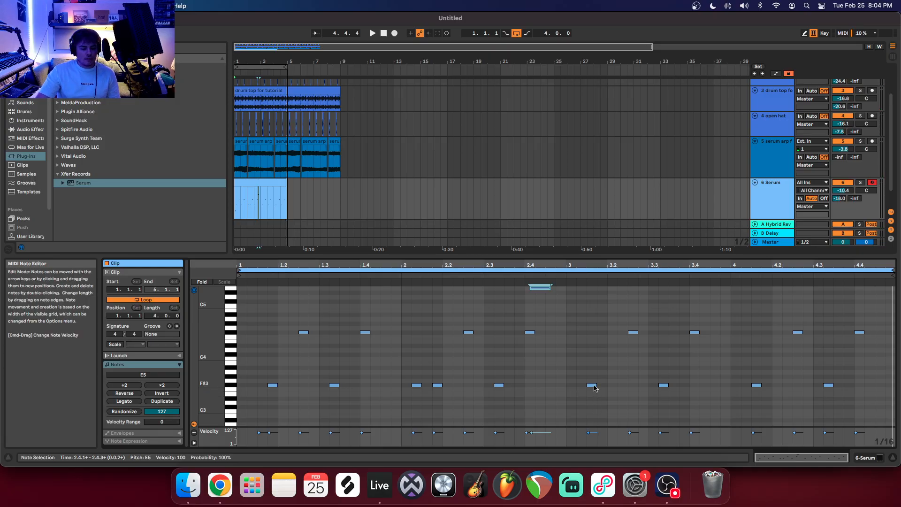
Move bar 3's first F#3 to 3.1.4, add F#2 at 3.1.3, and add F#4 notes at 3.4.2, 3.4.3 and 3.4.4.
left_click_drag(594, 388, 602, 388)
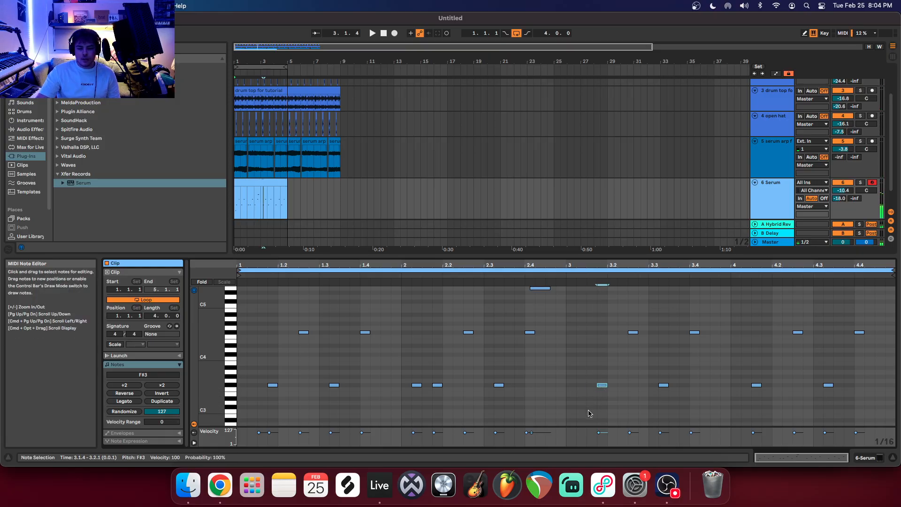
scroll(588, 412, "down", 1)
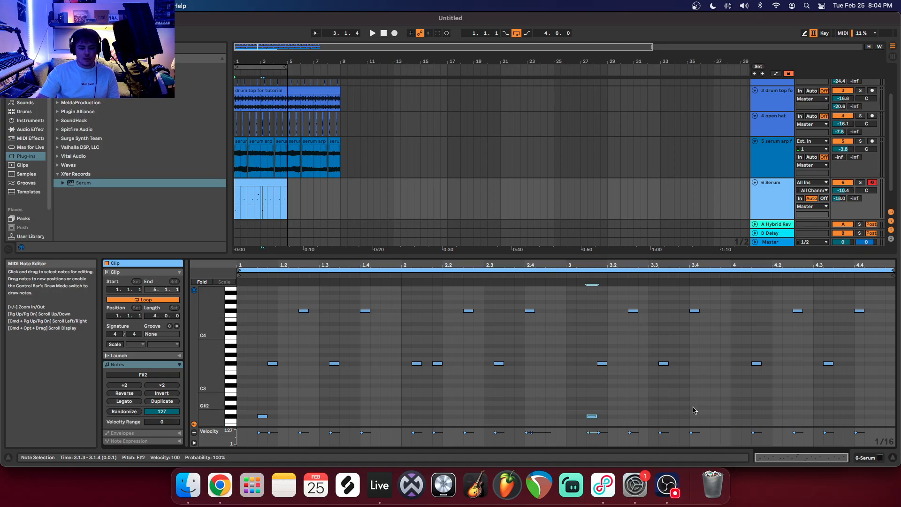
double_click(706, 311)
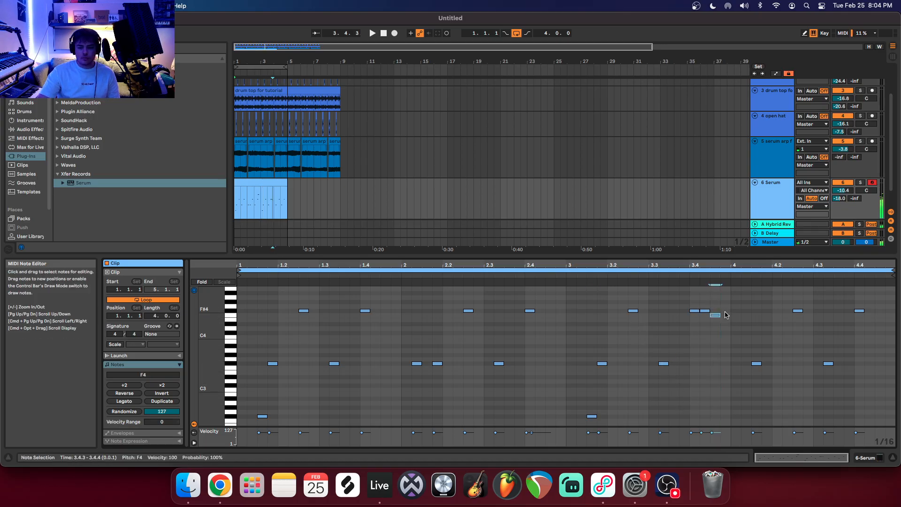
left_click(716, 316)
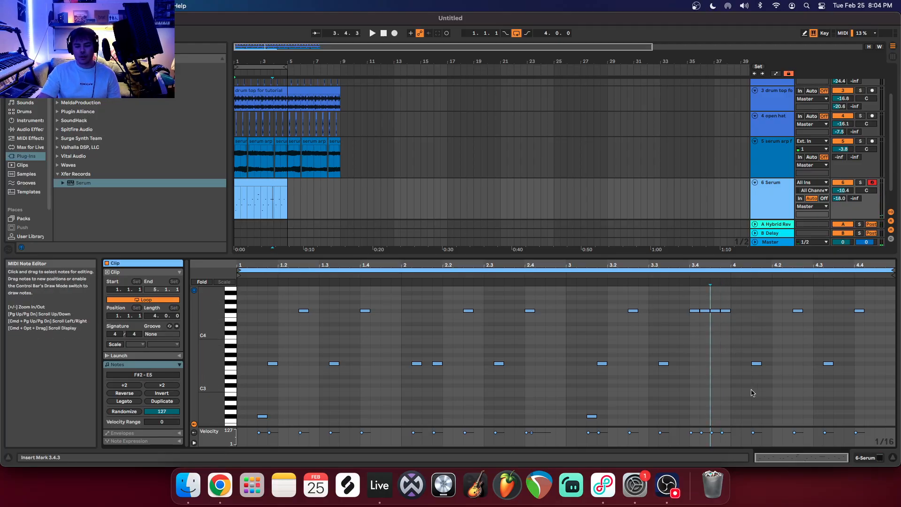
Add F#2 notes at 4.1.1 and 4.1.2 and an F#3 note at 4.1.4.
double_click(736, 416)
double_click(744, 417)
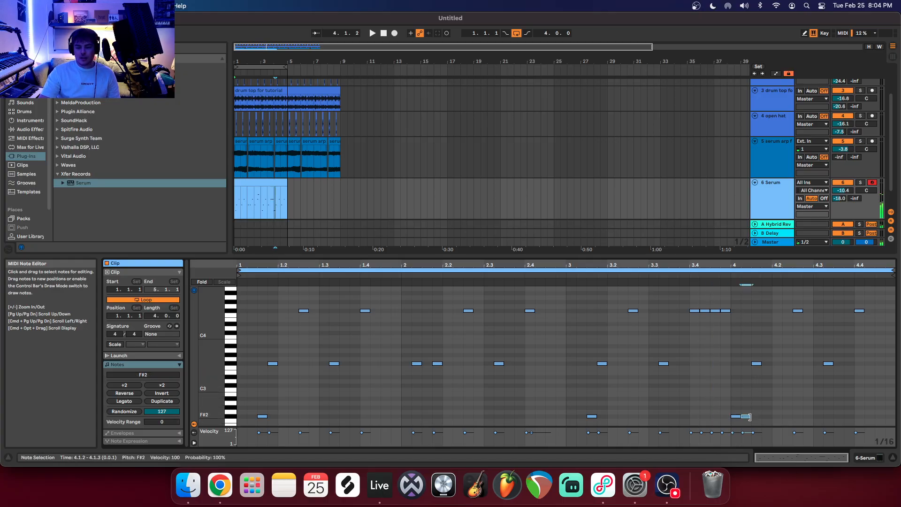
double_click(766, 364)
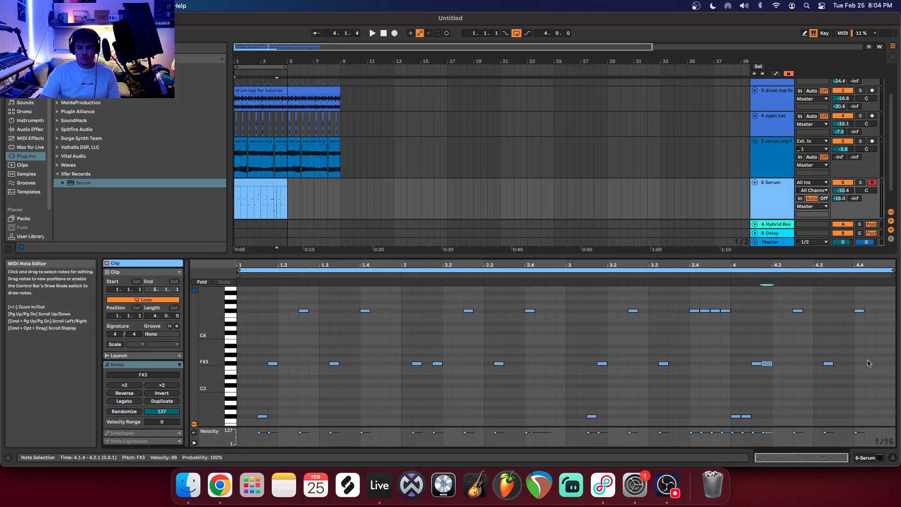
Extend the last F#4 note of bar 4 to end at 4.4.4 and audition the full pattern.
left_click_drag(863, 311, 876, 311)
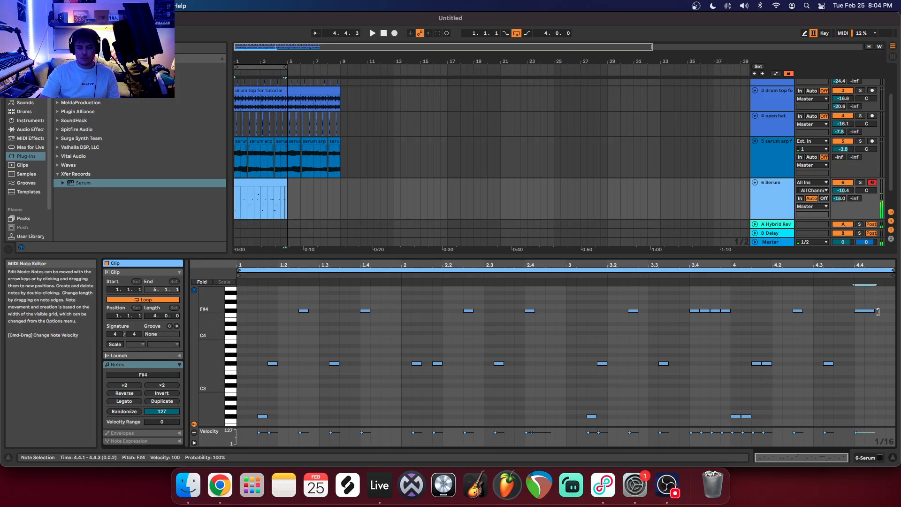
left_click(374, 34)
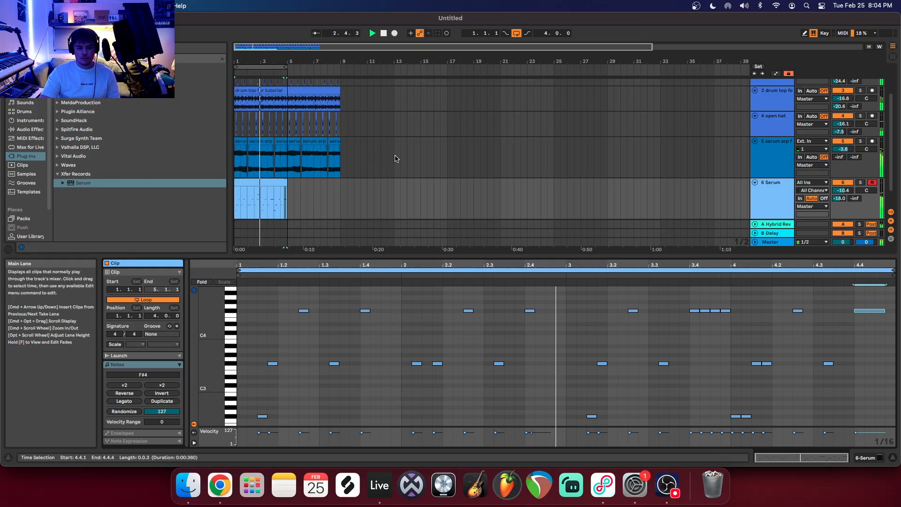
scroll(547, 327, "up", 4)
scroll(547, 327, "down", 4)
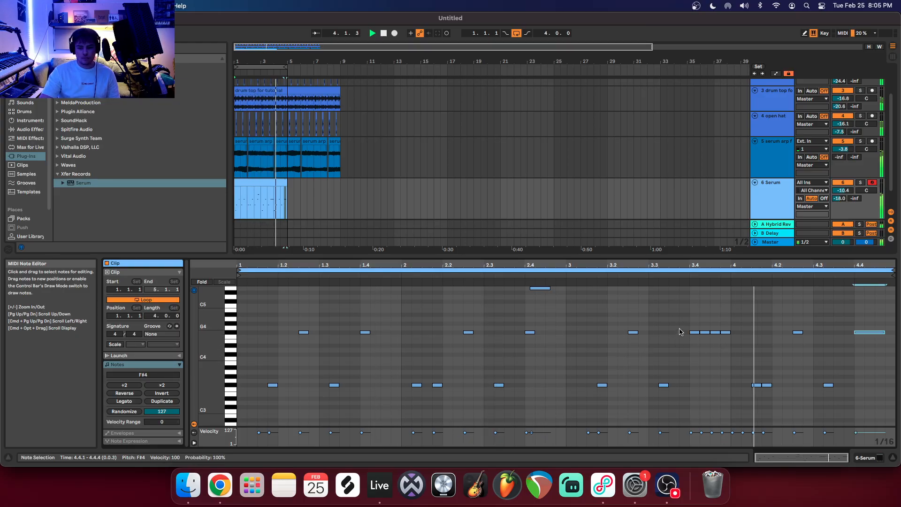
scroll(683, 331, "down", 2)
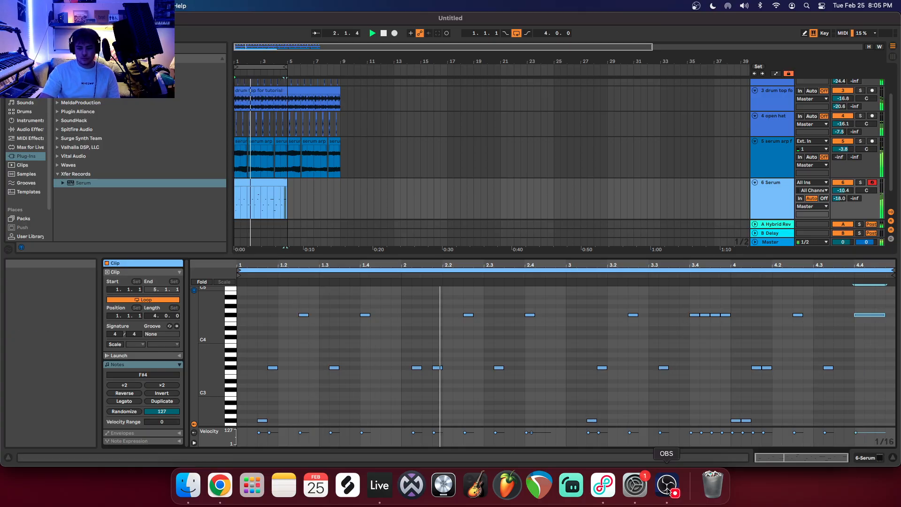
Open the Serum plug-in on the Serum track and raise its MG Low 12 filter cutoff during playback.
left_click(867, 458)
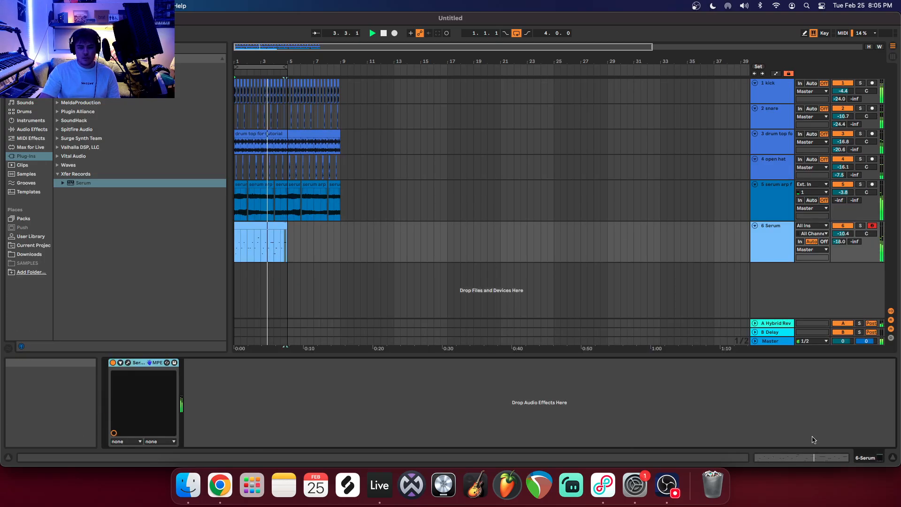
left_click(128, 362)
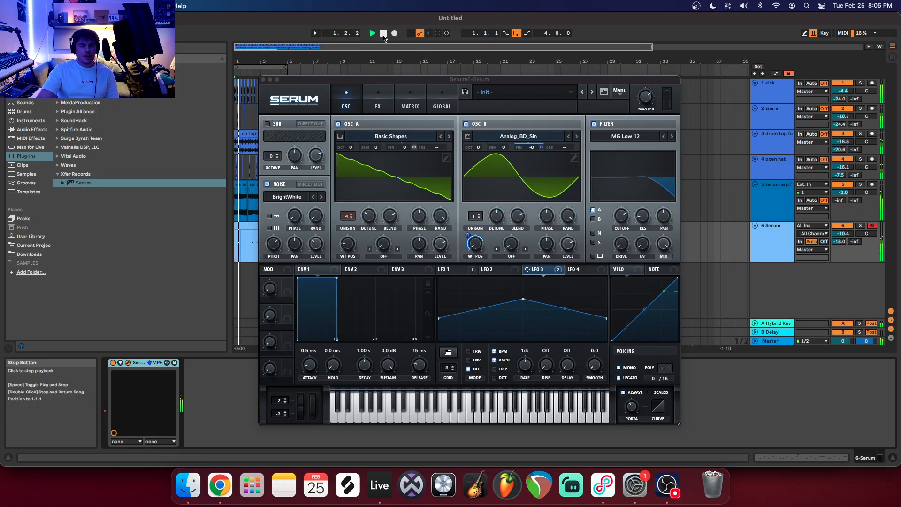
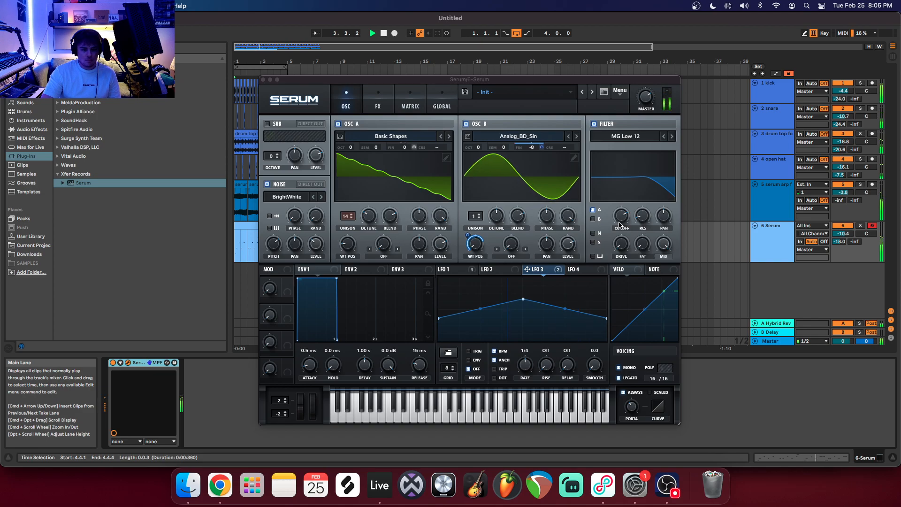
left_click_drag(619, 224, 620, 206)
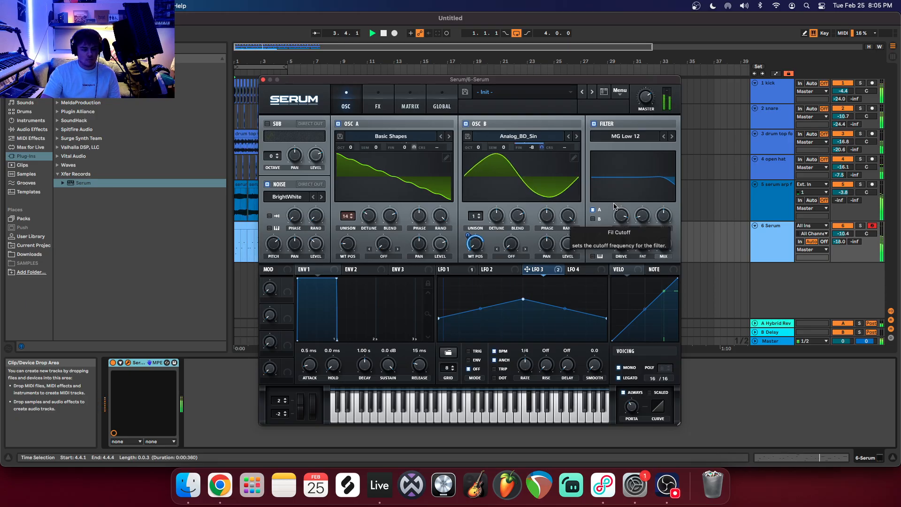
Enable Serum's distortion effect and set its type to SoftClip.
left_click(378, 101)
left_click(270, 140)
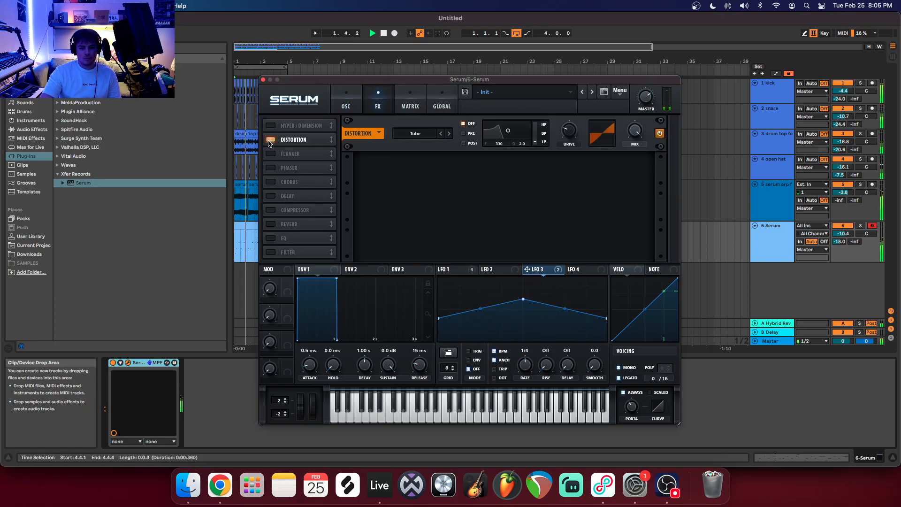
left_click(424, 134)
left_click(422, 155)
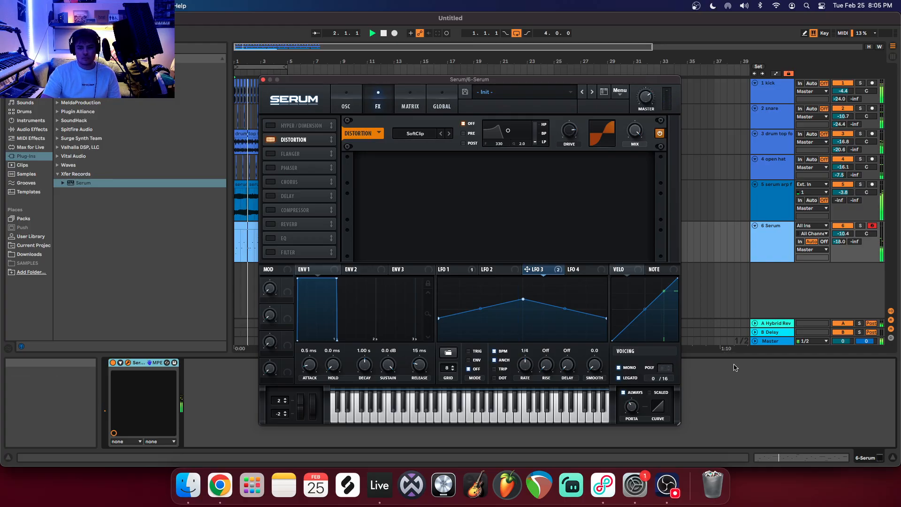
Set Serum's ENV 1 decay to 72 ms and release to 400 ms while the loop plays.
left_click(349, 108)
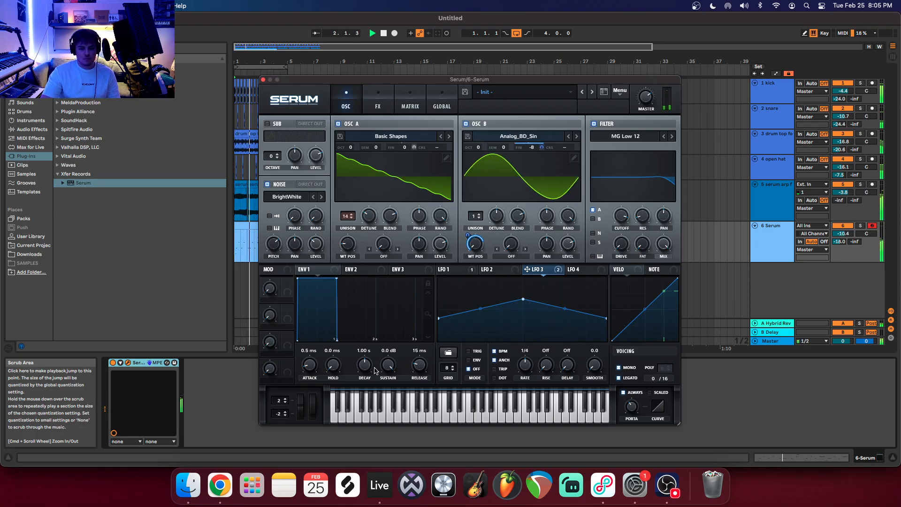
left_click_drag(418, 365, 364, 388)
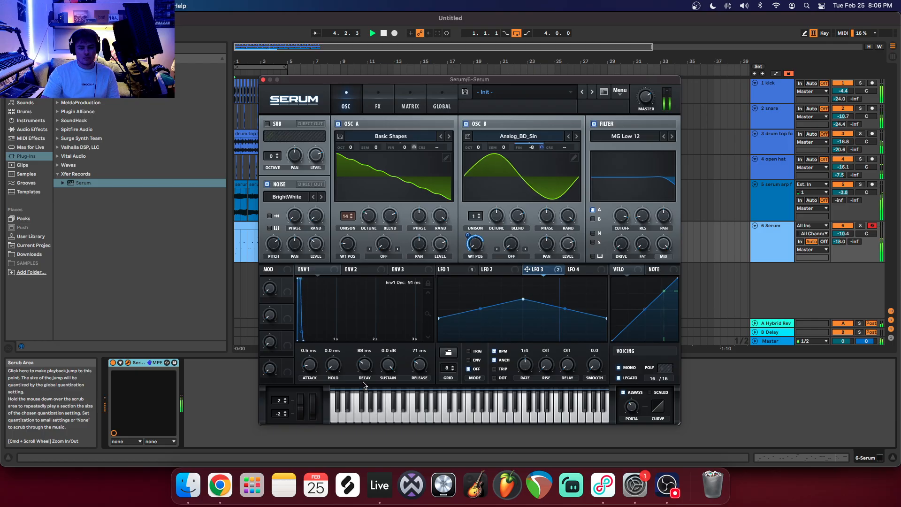
left_click_drag(364, 374, 365, 381)
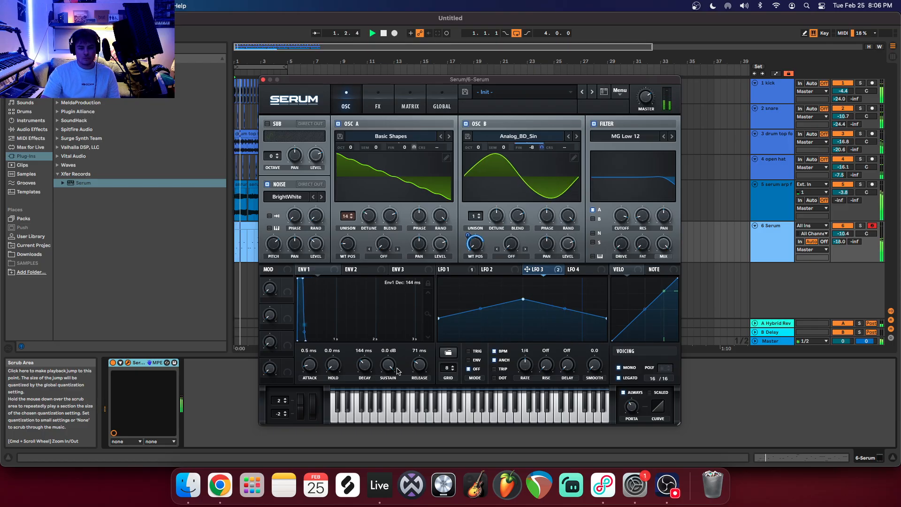
left_click_drag(419, 366, 419, 359)
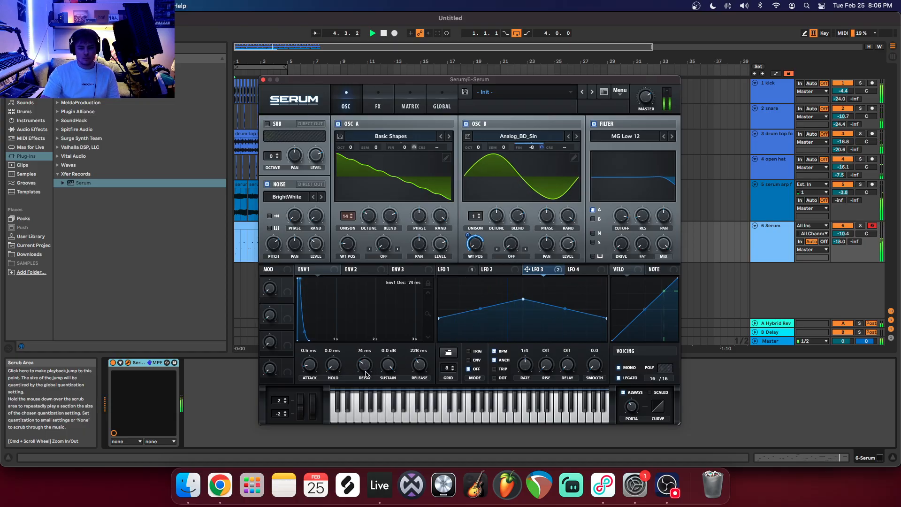
left_click_drag(415, 372, 418, 367)
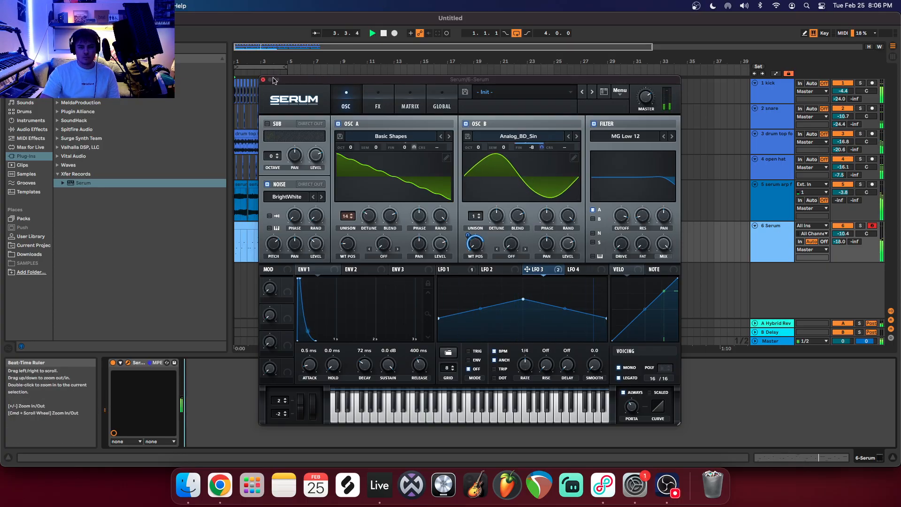
Lower the LFO 1 peak slightly, flatten the LFO 3 curve by adjusting its peak and end points, and close Serum.
left_click(453, 270)
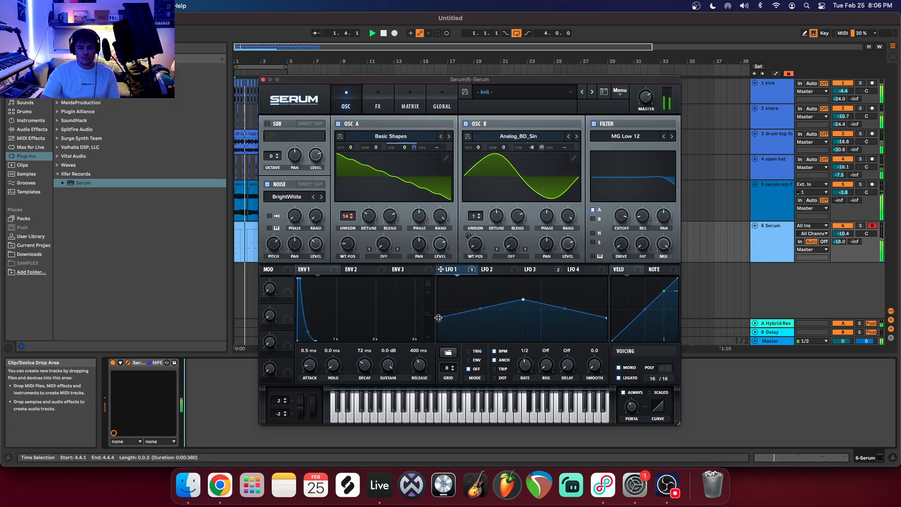
left_click_drag(523, 300, 524, 303)
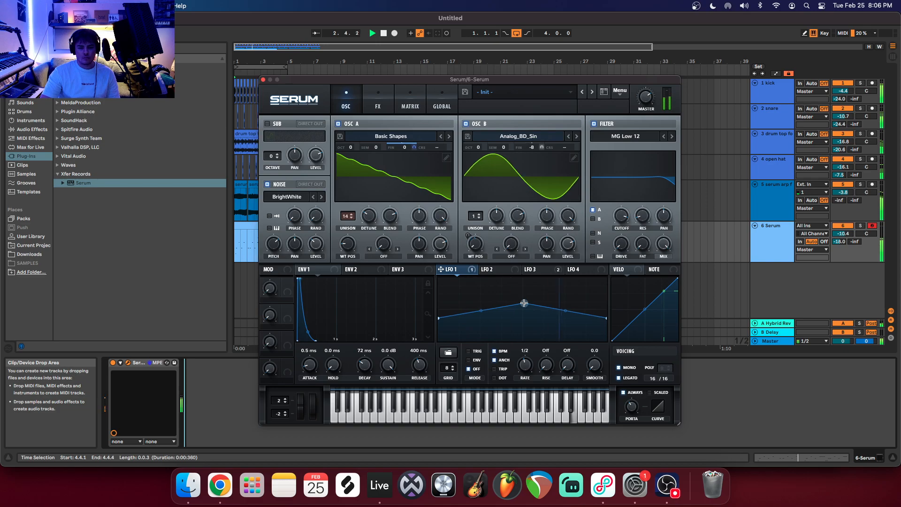
left_click(547, 272)
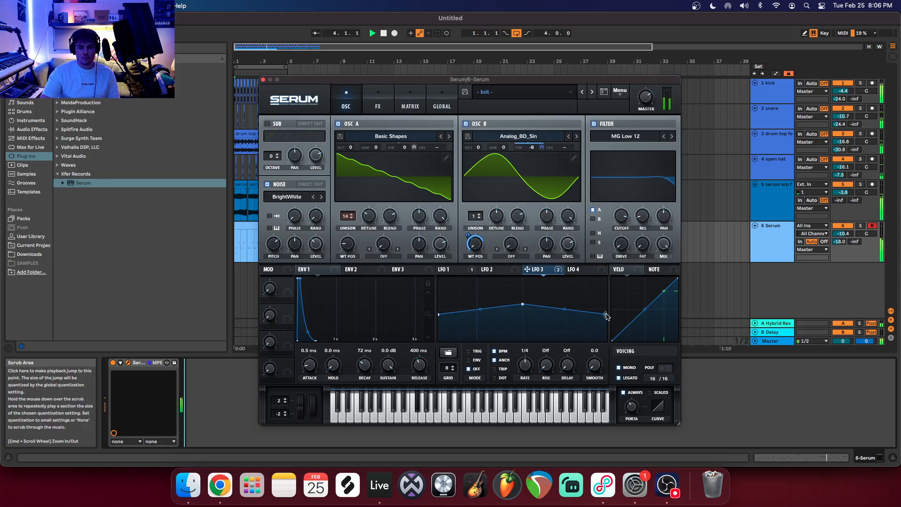
left_click(263, 81)
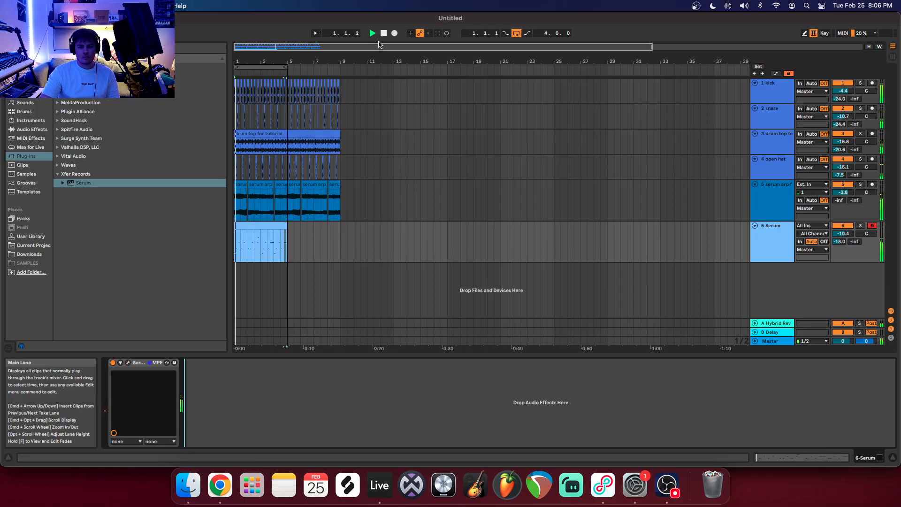
Stop playback and raise the Serum track's Hybrid Reverb send to -12.2 dB.
key("space")
left_click(32, 129)
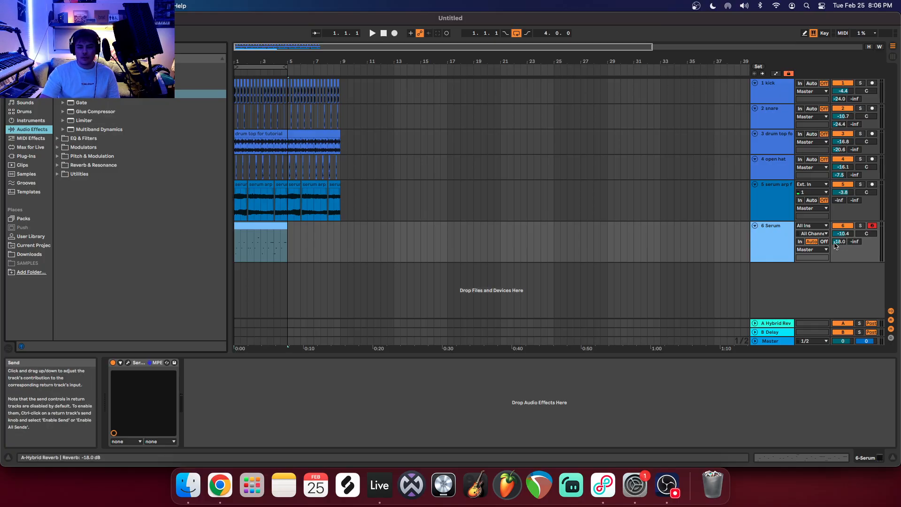
left_click_drag(839, 244, 839, 237)
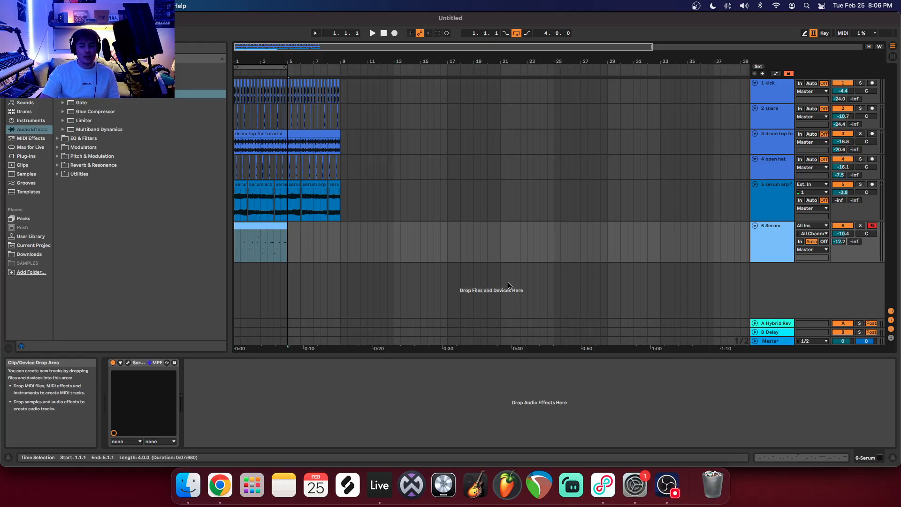
Raise the Serum track's Delay send to -11.6 dB and enable Ping Pong on the return delay during playback.
left_click(551, 332)
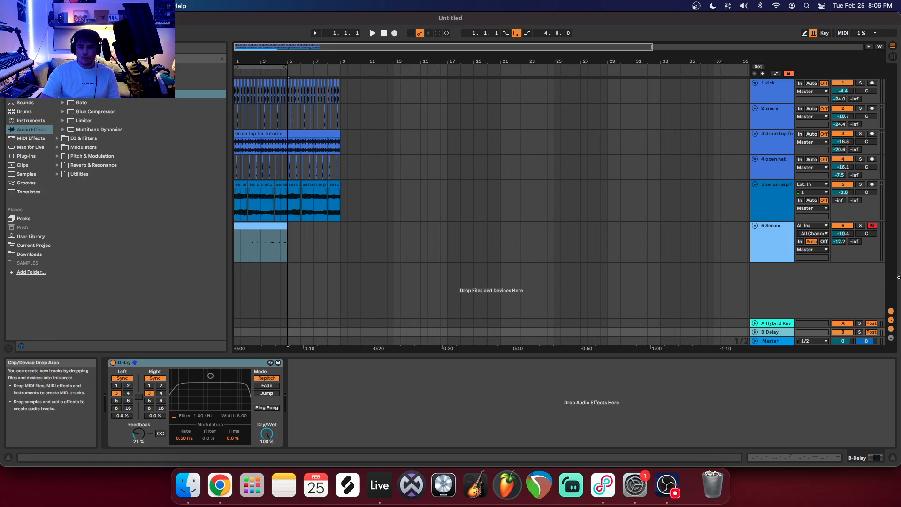
left_click_drag(854, 242, 855, 232)
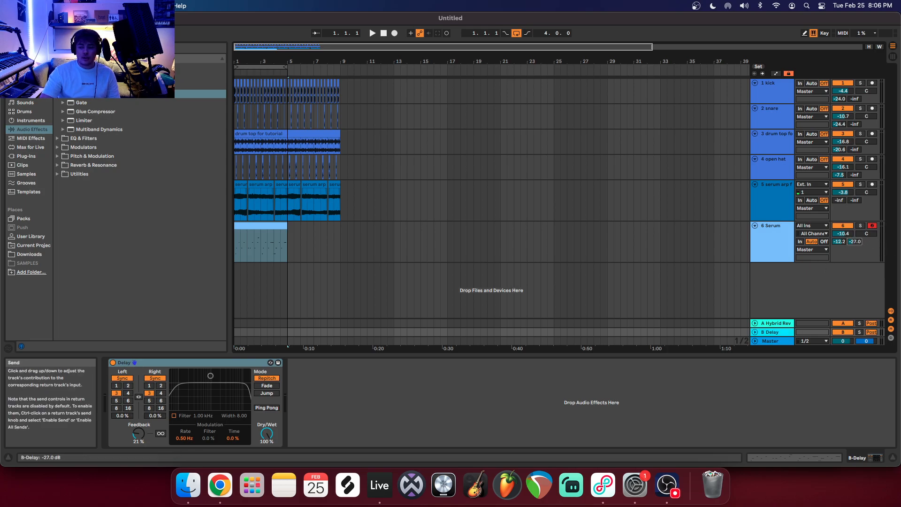
left_click(373, 33)
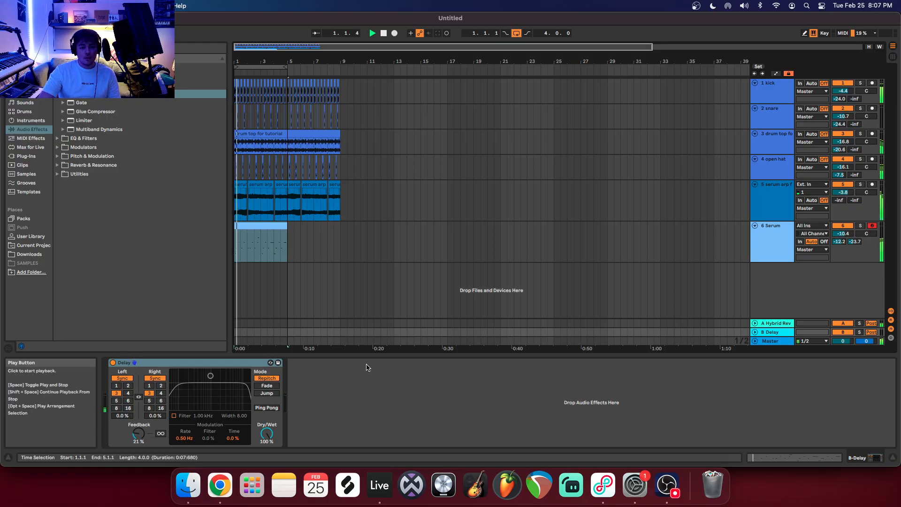
left_click(266, 406)
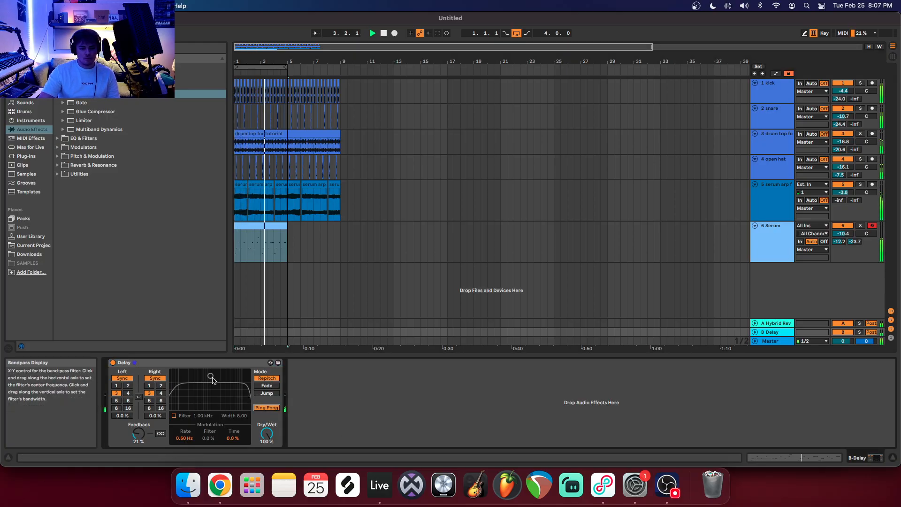
left_click_drag(855, 241, 855, 235)
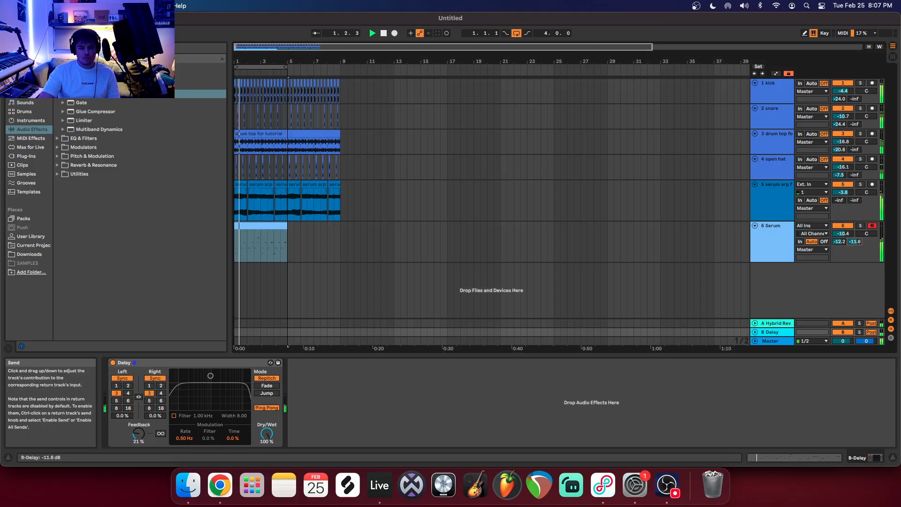
Raise the return delay's feedback to 32 % and audition a right-channel beat division of 6 before restoring 3.
left_click_drag(139, 434, 139, 429)
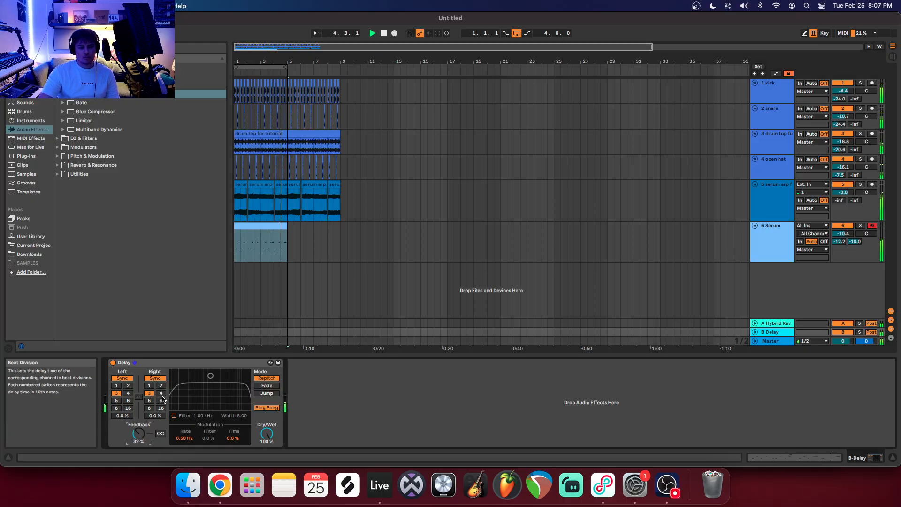
left_click(161, 400)
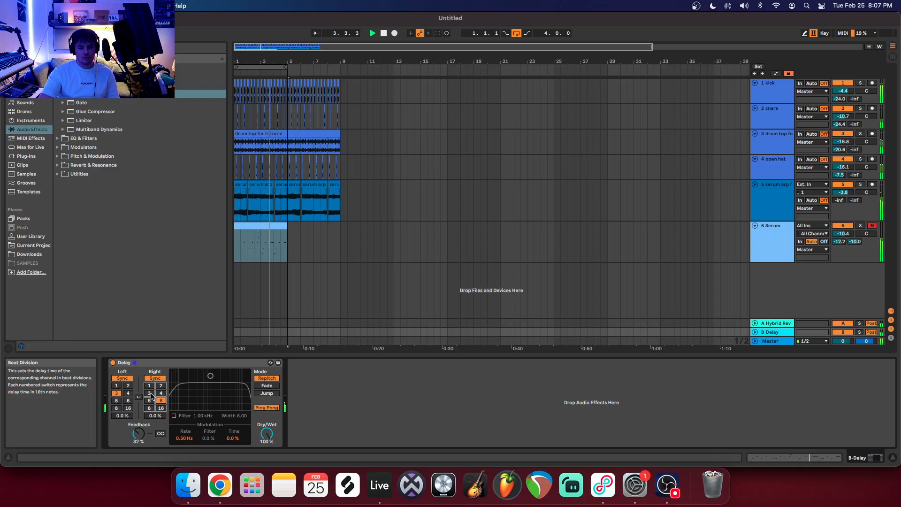
left_click(149, 393)
Shift the return delay's filter to 18.0 kHz in Jump mode and lower the Serum track's Delay send to -19.4 dB.
left_click_drag(210, 376, 248, 372)
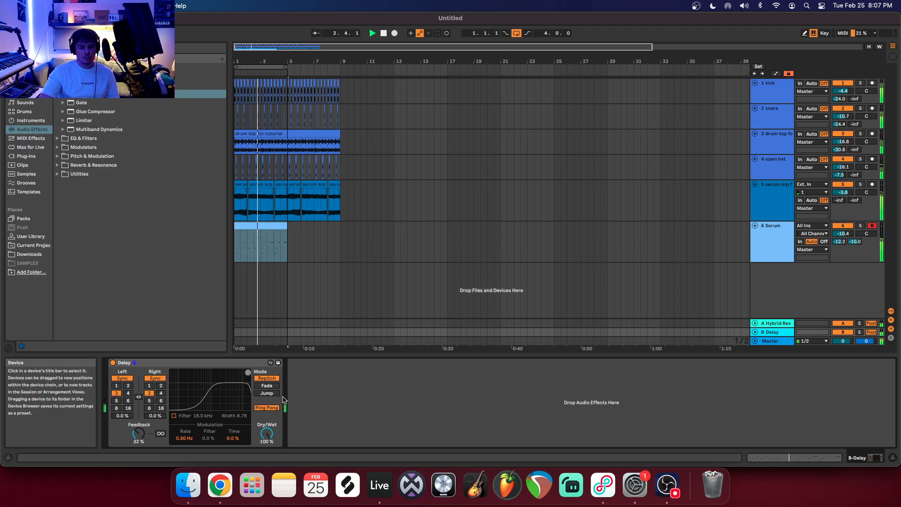
left_click(267, 394)
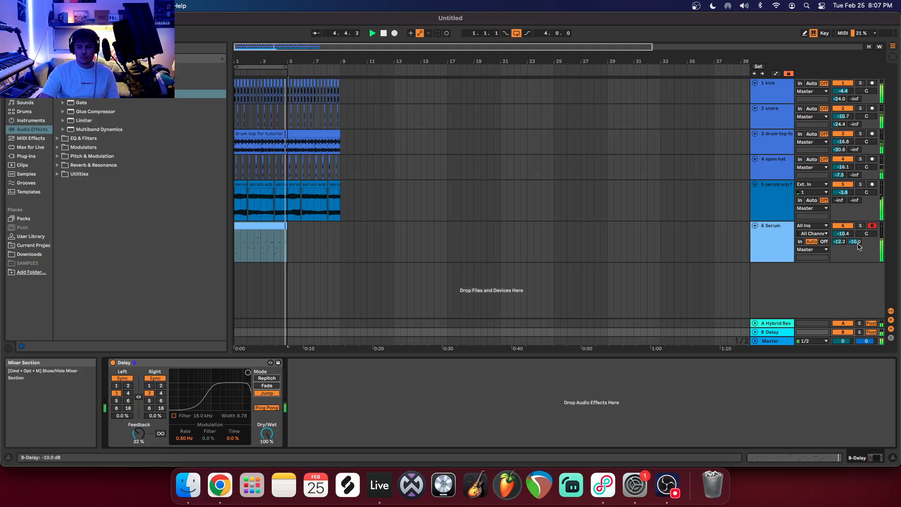
left_click_drag(857, 244, 857, 249)
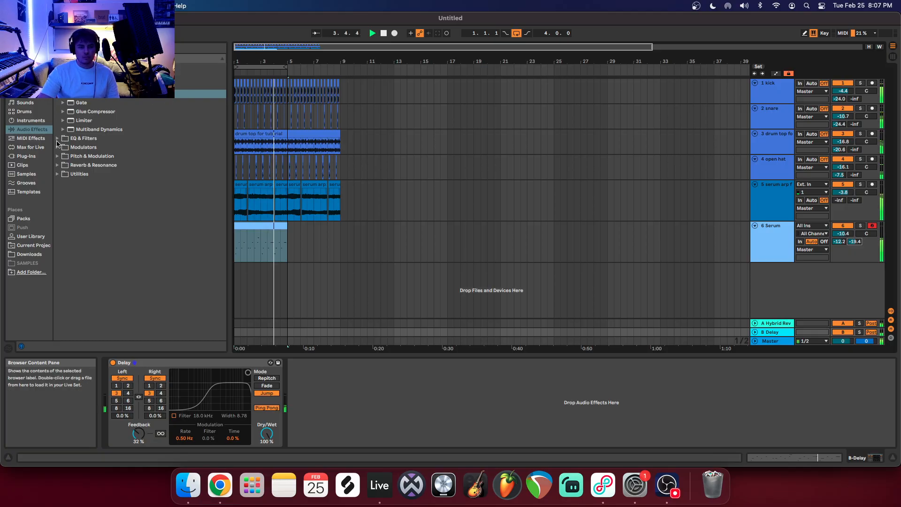
Add an EQ Eight after the return delay and make band 1 a low cut at 2.15 kHz.
left_click(83, 138)
double_click(86, 120)
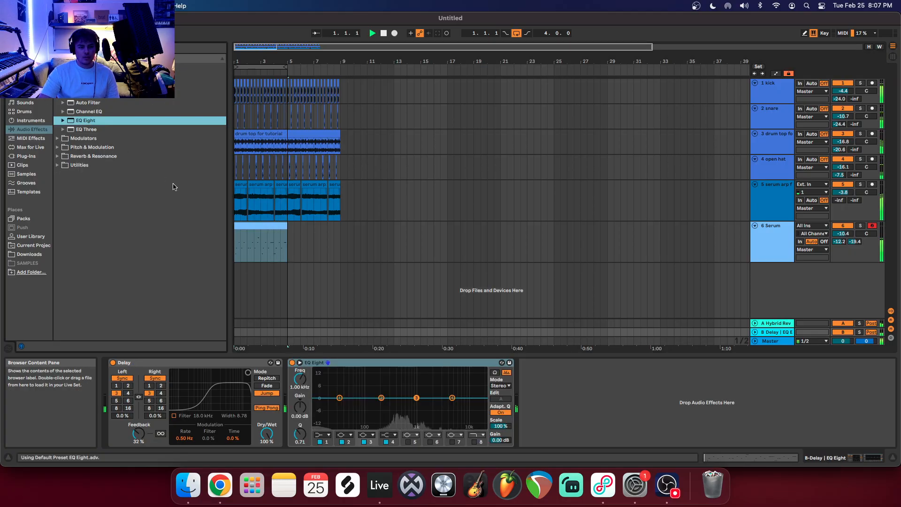
left_click(323, 435)
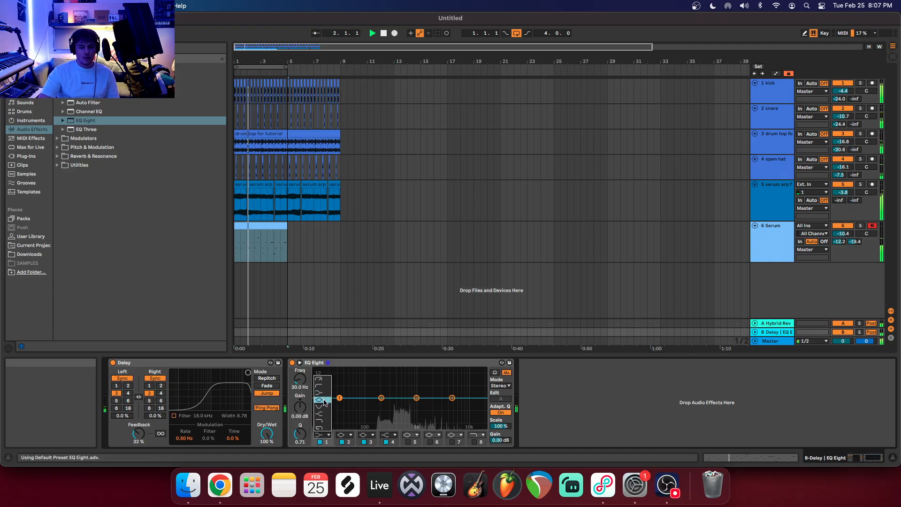
left_click(322, 385)
left_click_drag(339, 405, 433, 404)
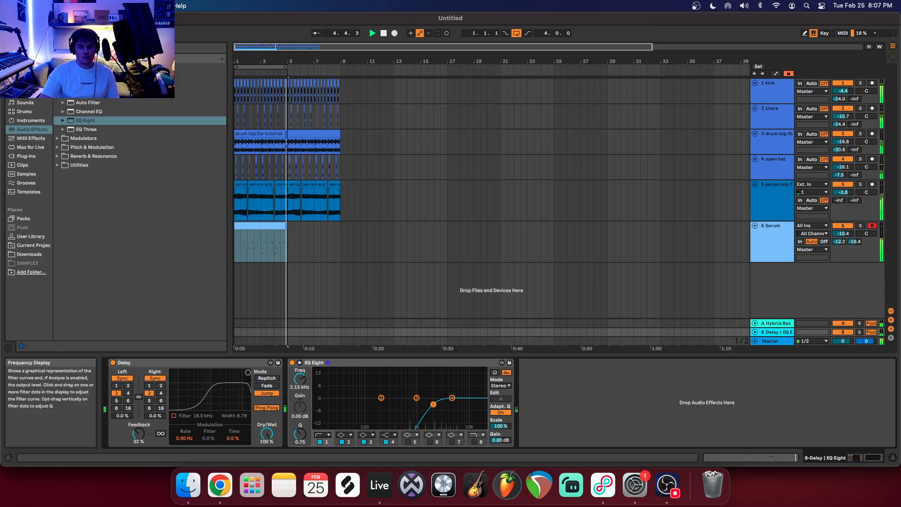
Move the EQ Eight from the Delay return to the Serum track, placing it after the Serum instrument.
right_click(423, 365)
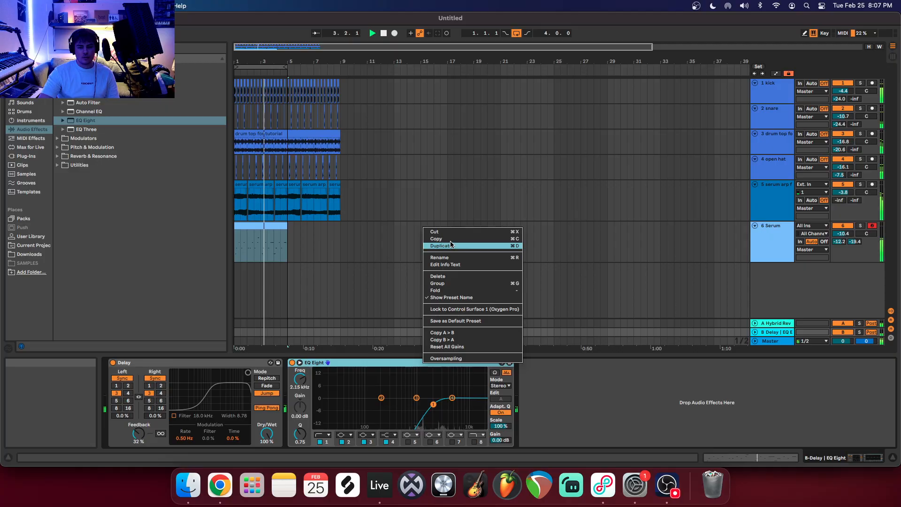
left_click(435, 231)
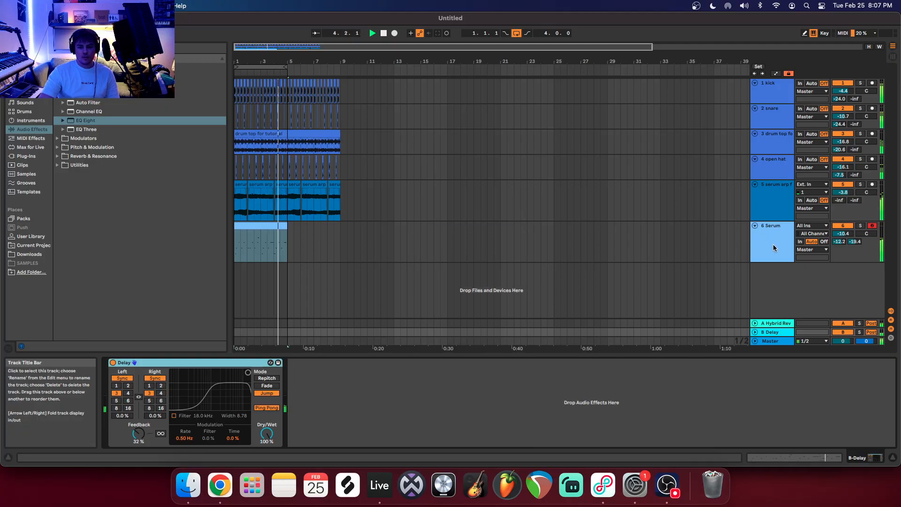
left_click(771, 245)
right_click(570, 396)
left_click(585, 400)
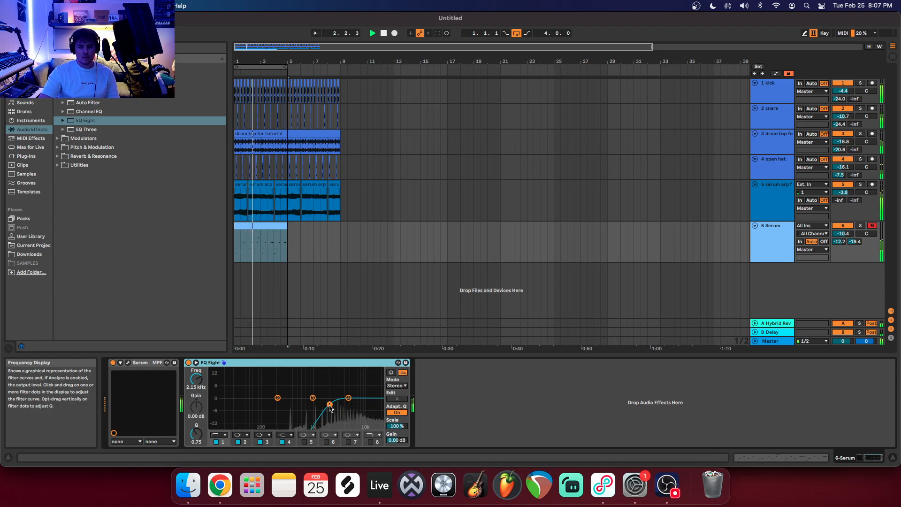
Lower the EQ Eight's low cut to 696 Hz and change band 4 to a high cut filter.
left_click_drag(330, 405, 326, 405)
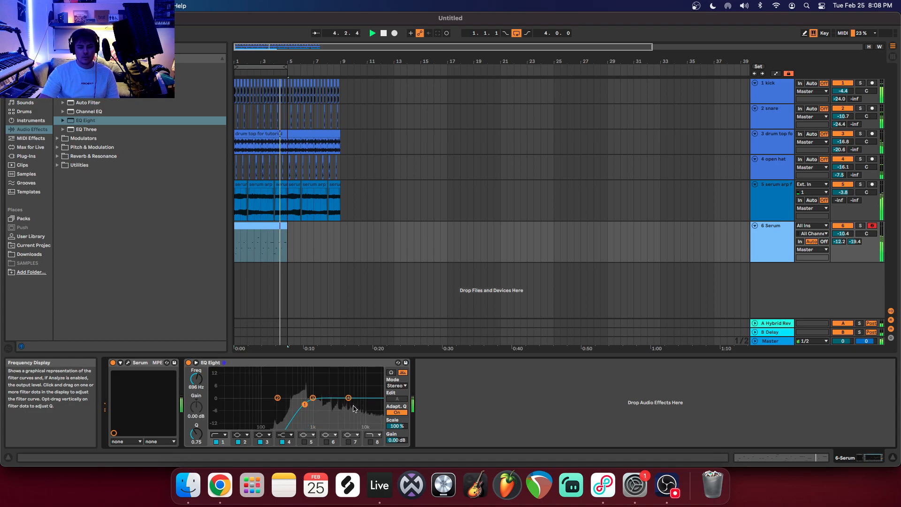
left_click(288, 435)
left_click(289, 423)
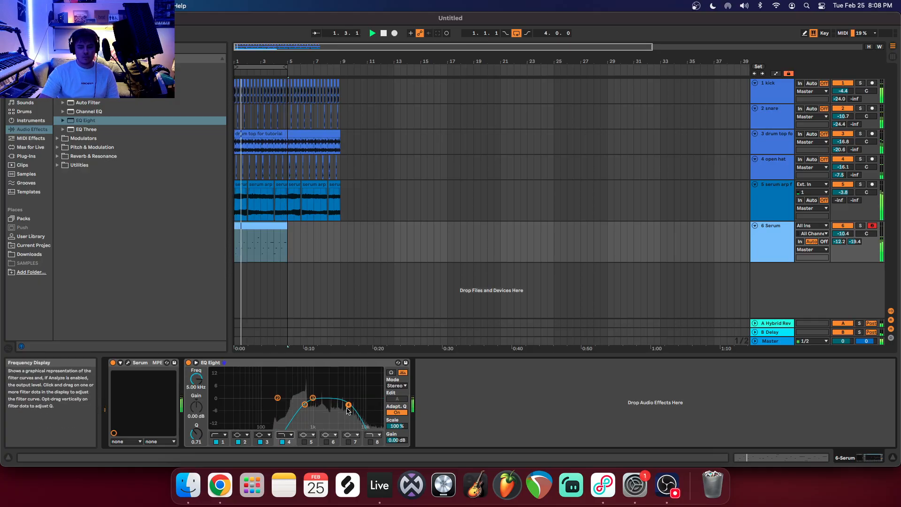
Refine the EQ curve with a -4.09 dB dip at 2.20 kHz and a band 3 boost, and set the Serum track volume to -12.2 dB.
left_click_drag(376, 401, 370, 387)
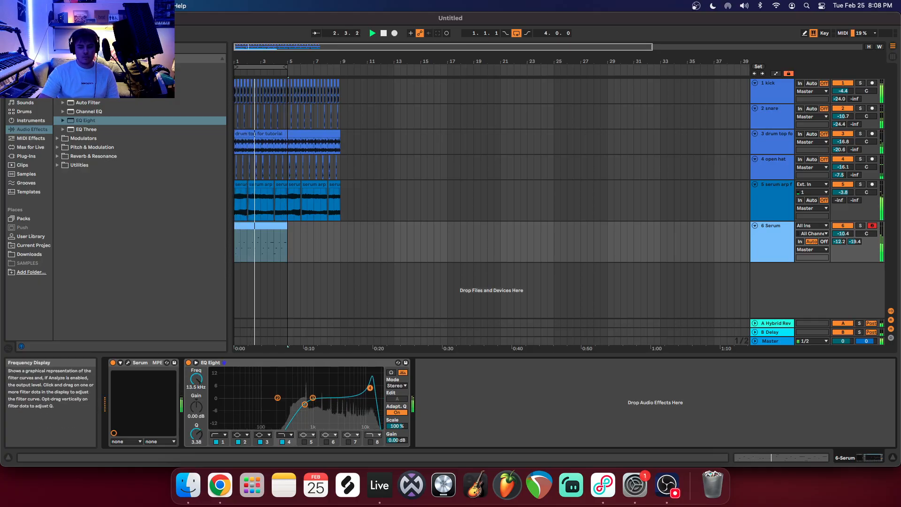
left_click_drag(380, 395, 379, 402)
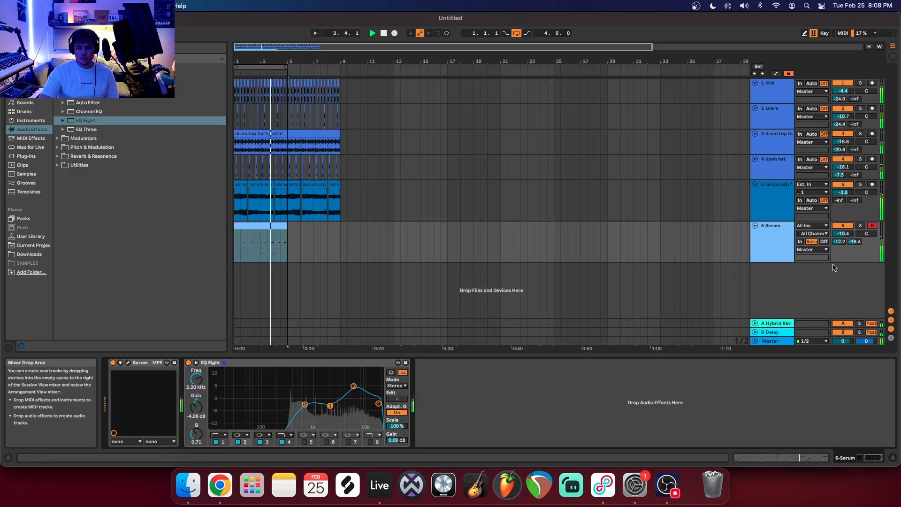
left_click_drag(843, 234, 843, 240)
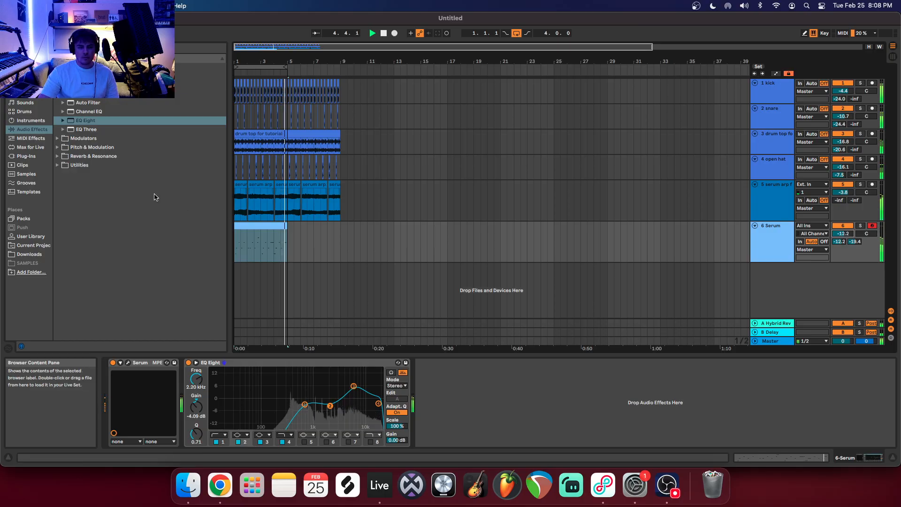
Copy the kick-sidechained Compressor from the drum top track to the Serum track and set its threshold to -21.1 dB.
left_click(720, 145)
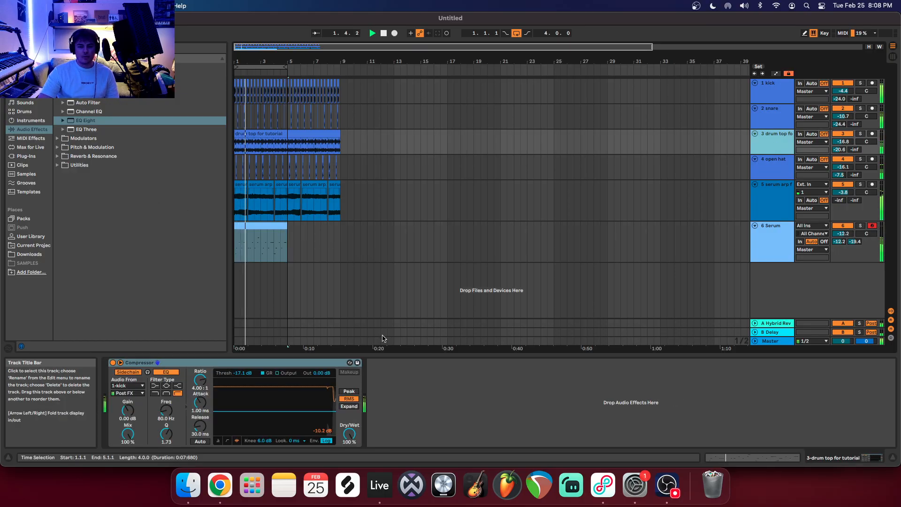
right_click(283, 257)
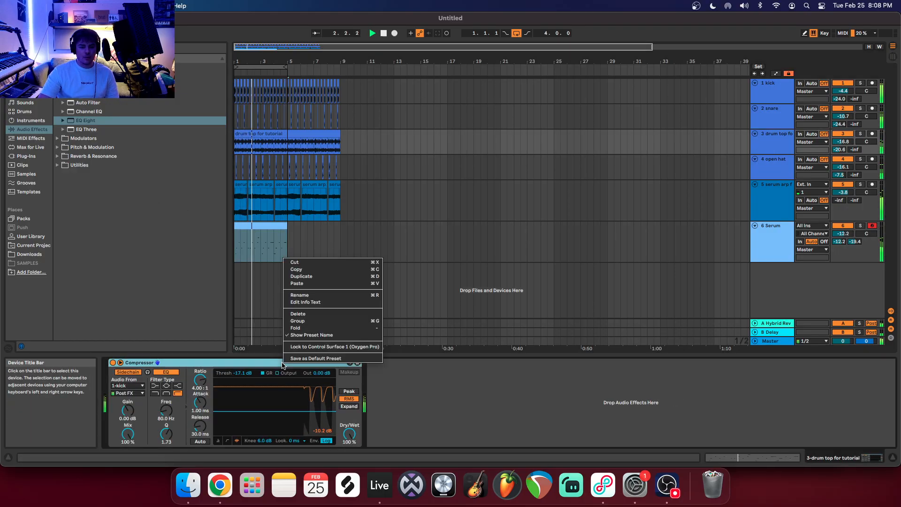
left_click(306, 273)
left_click(769, 246)
right_click(583, 390)
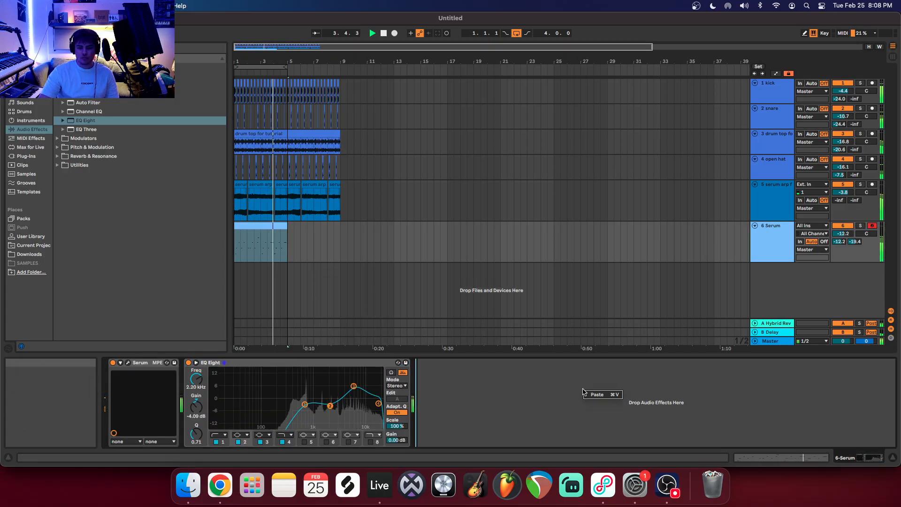
left_click(605, 395)
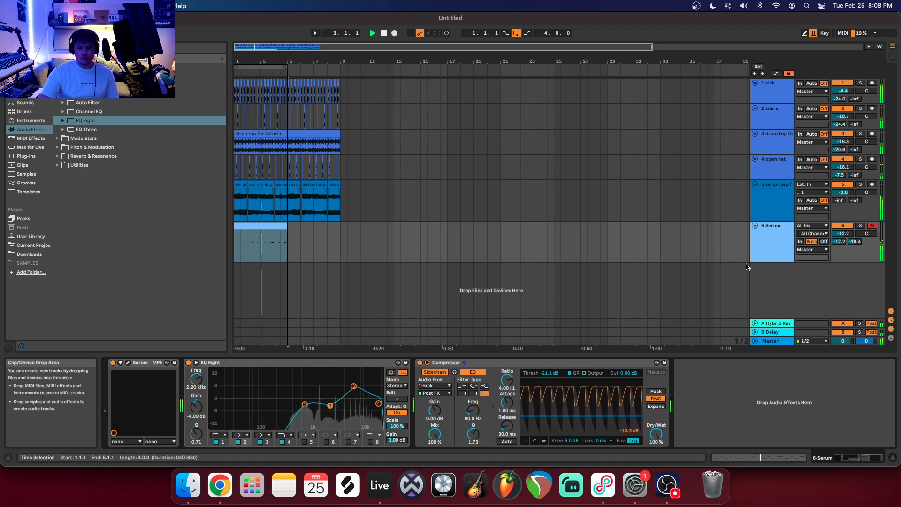
Place the Compressor ahead of EQ Eight and set the Serum track volume to -11.0 dB.
left_click_drag(499, 363, 190, 375)
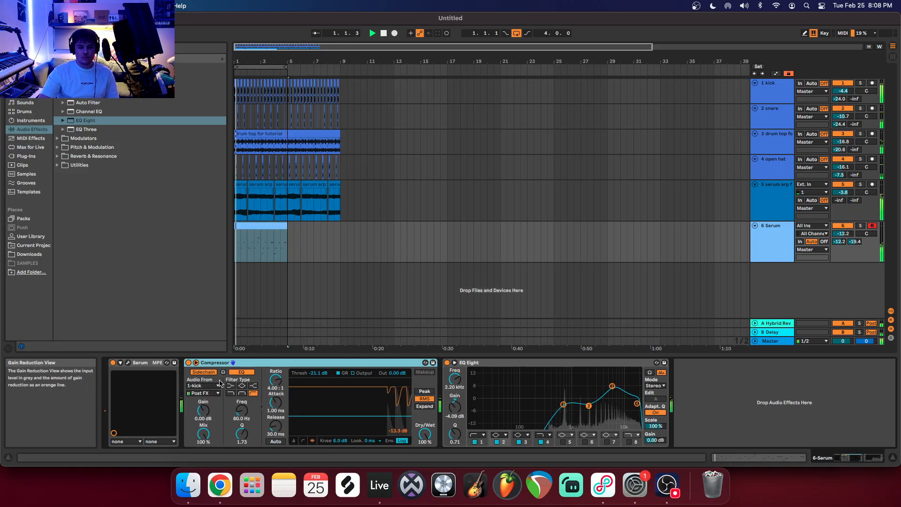
left_click_drag(843, 234, 843, 232)
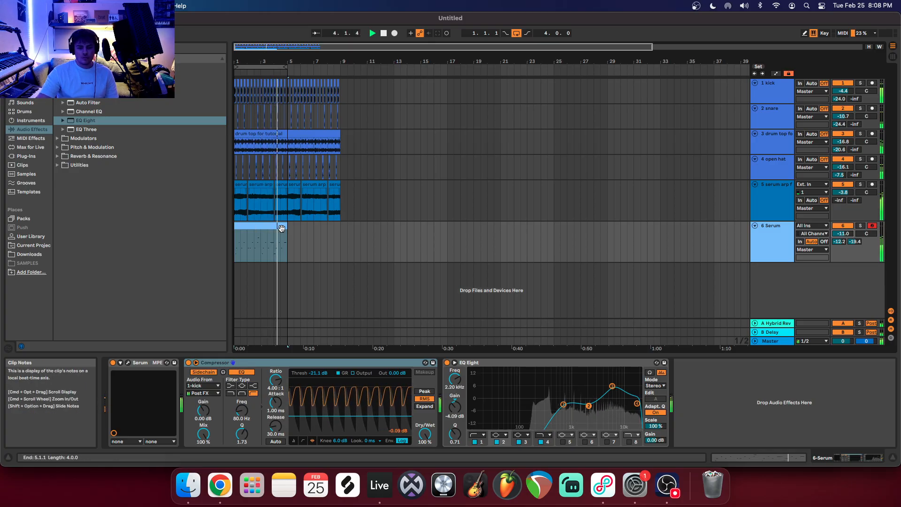
Open the Serum clip's notes and try the note at 2.1.2 on G#3 and G3 before returning it to F#3.
left_click(754, 462)
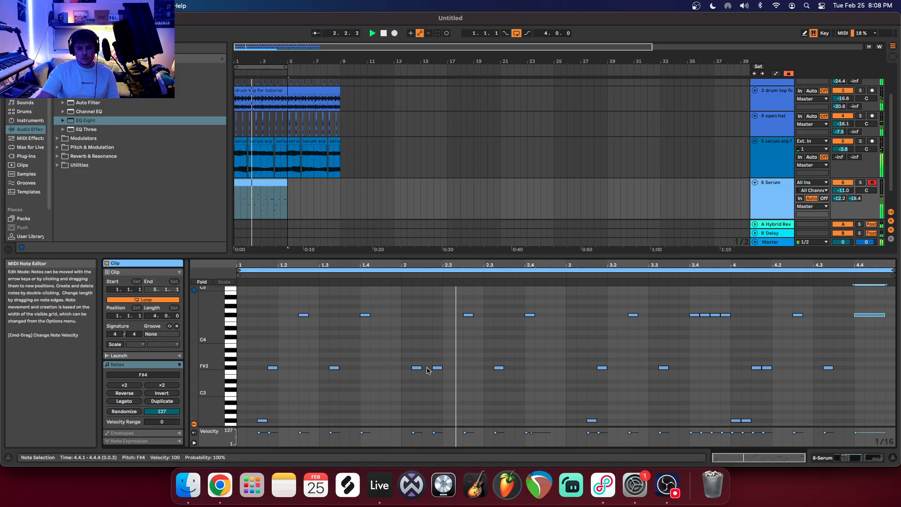
left_click_drag(419, 372, 420, 363)
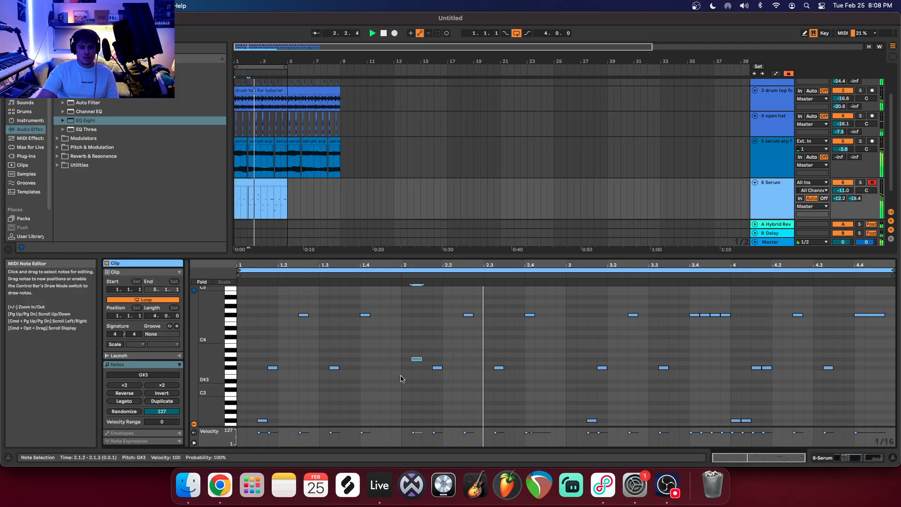
left_click_drag(420, 360, 420, 364)
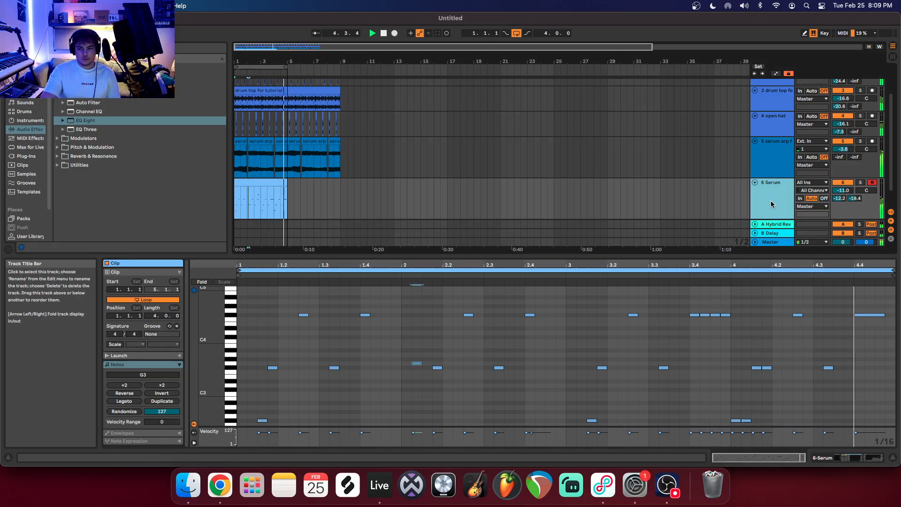
scroll(772, 193, "down", 2)
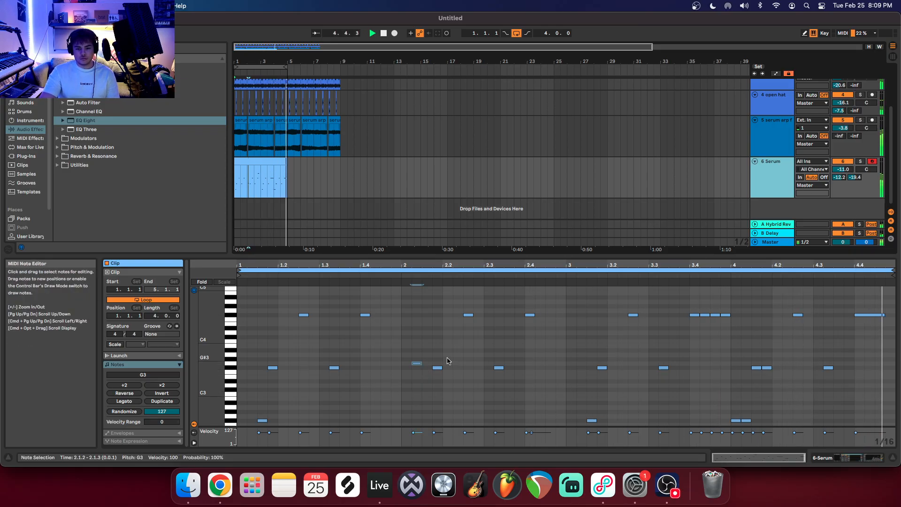
left_click_drag(417, 364, 417, 369)
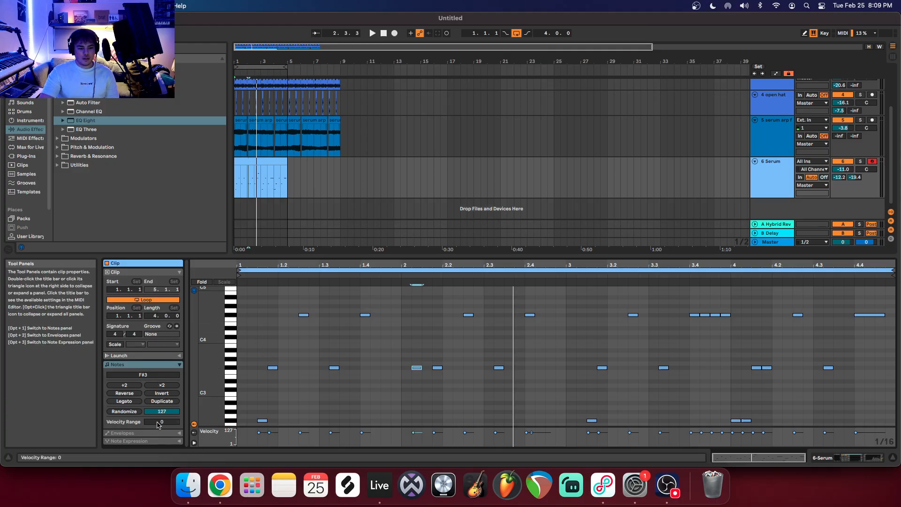
Show the Serum clip's envelopes and choose the MIDI Ctrl Pitch Bend envelope for editing.
left_click(179, 369)
left_click(179, 368)
left_click(179, 369)
left_click(181, 372)
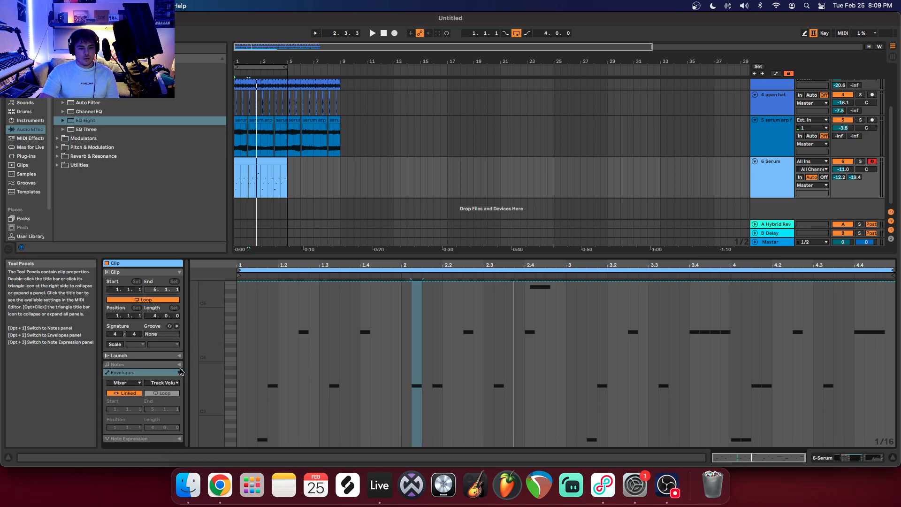
left_click(159, 384)
left_click(135, 384)
left_click(135, 384)
left_click(138, 391)
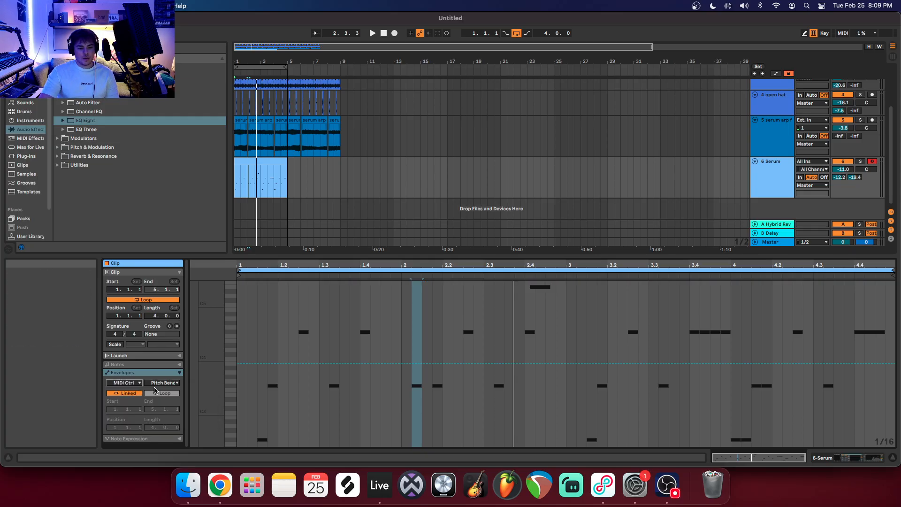
Draw a pitch bend spike at 2.1.2 that falls back to 0 by the end of the note, during playback.
left_click(415, 365)
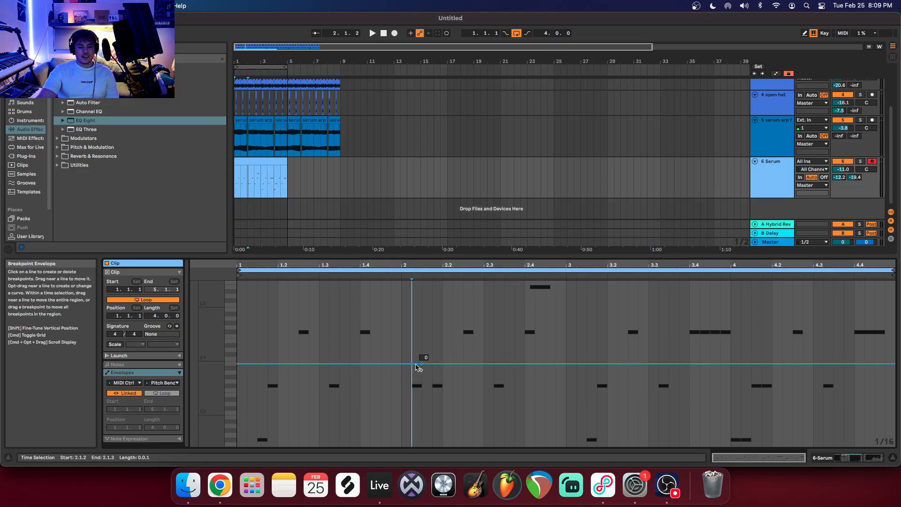
left_click(371, 33)
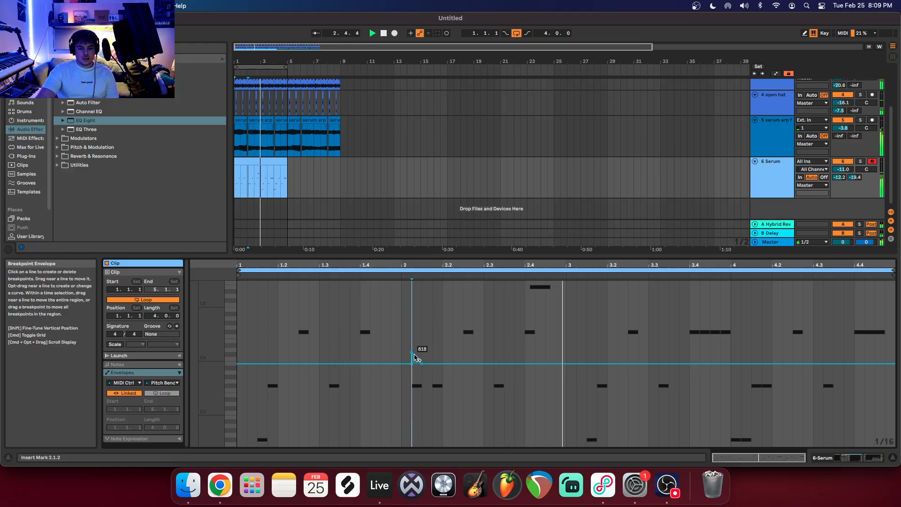
left_click_drag(411, 324, 411, 319)
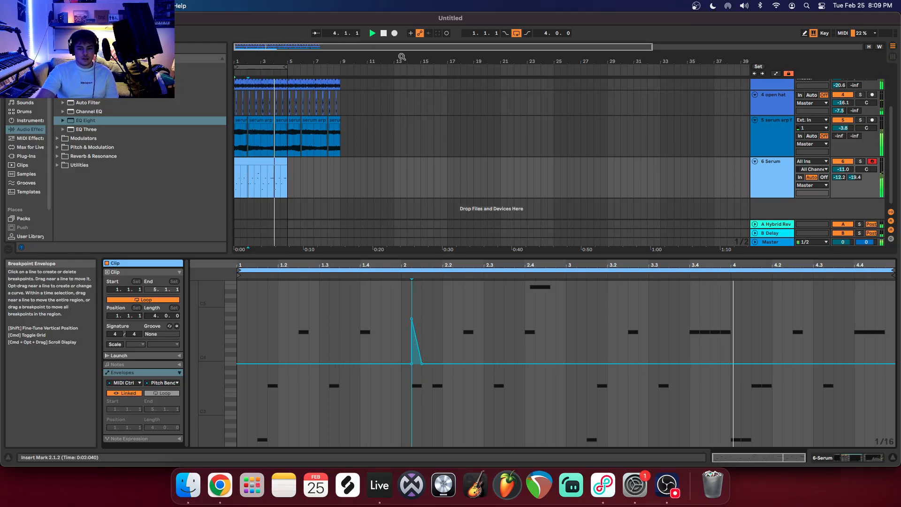
Add a breakpoint partway along the pitch bend, raise its starting point to the top of the range, and stop playback.
left_click(372, 34)
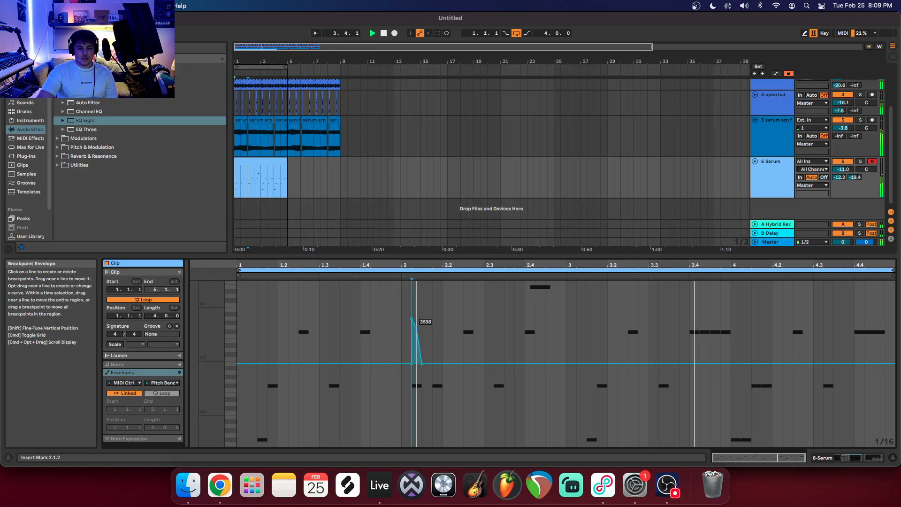
left_click_drag(418, 267, 417, 305)
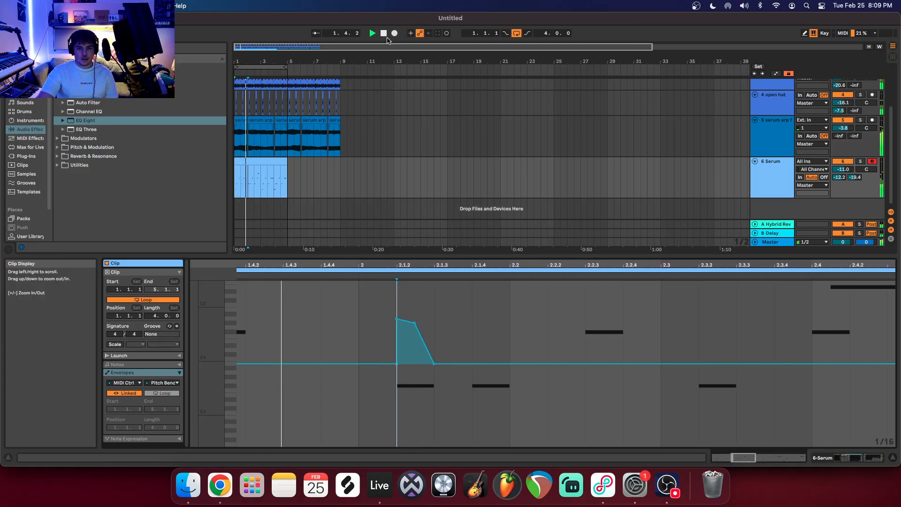
left_click(384, 33)
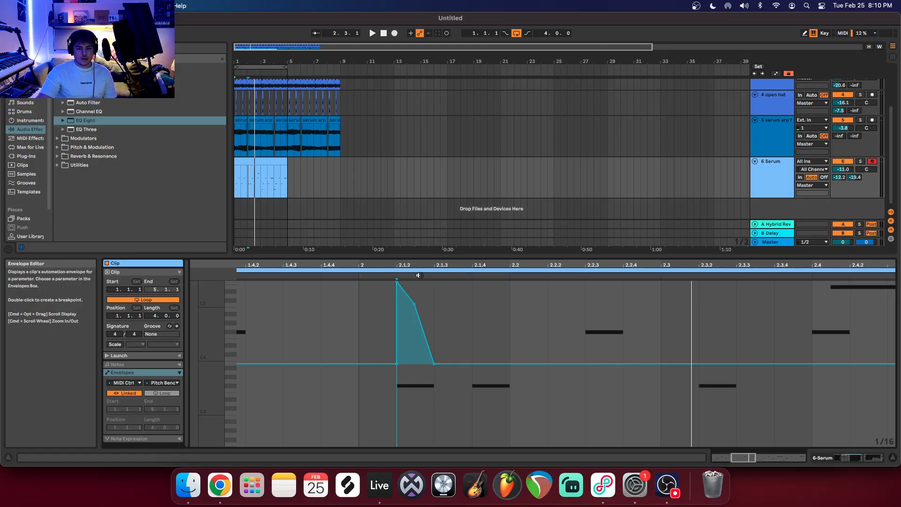
Start playback and extend the fall of the 2.1.2 pitch bend to 2.2, removing the earlier breakpoint at 2.1.3.
left_click_drag(422, 267, 422, 272)
left_click(374, 33)
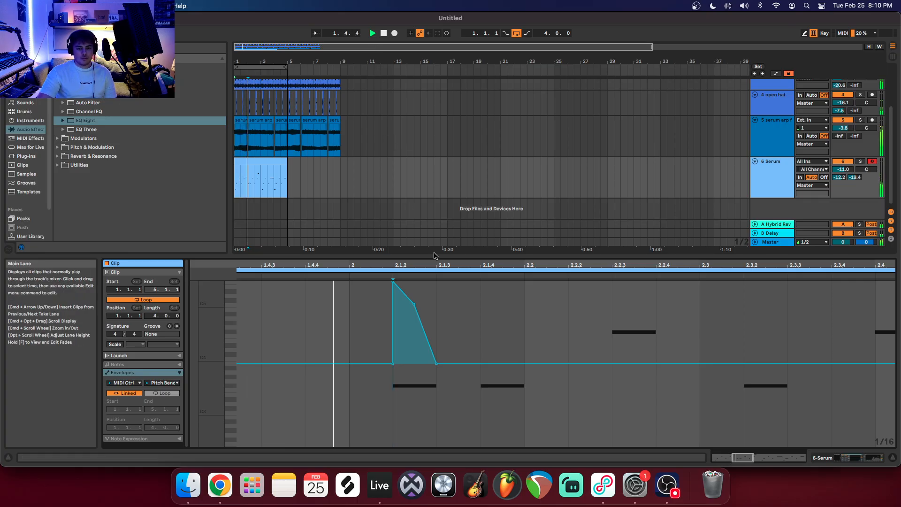
left_click(525, 364)
left_click(442, 365)
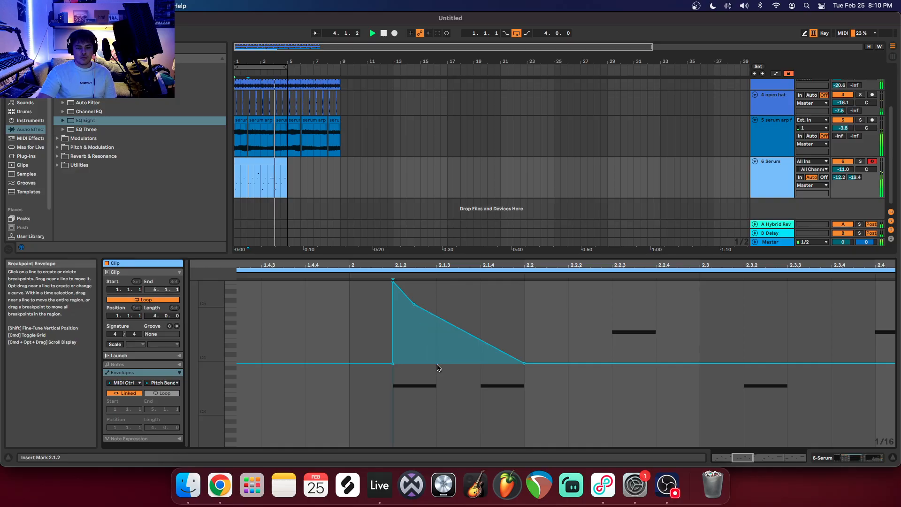
double_click(535, 271)
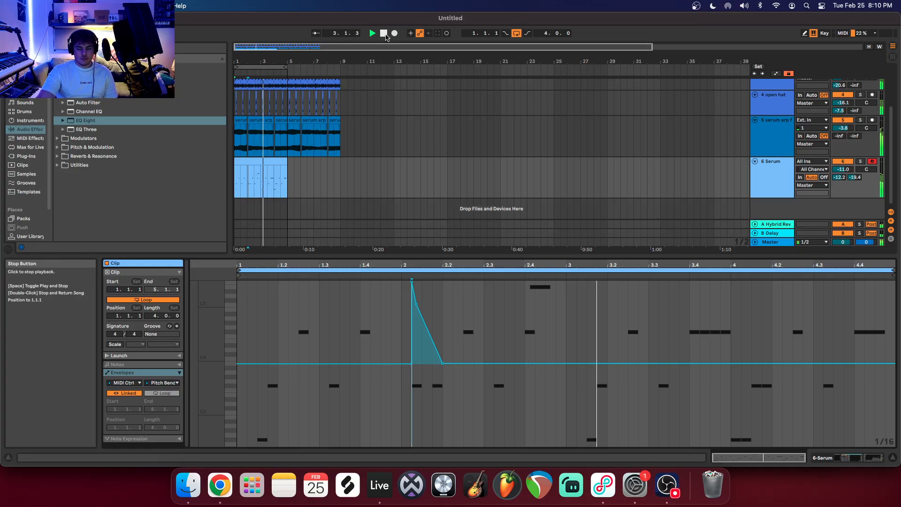
Draw a second pitch bend between 3.4 and 4 that peaks shortly after its start and falls back to the baseline.
left_click(694, 363)
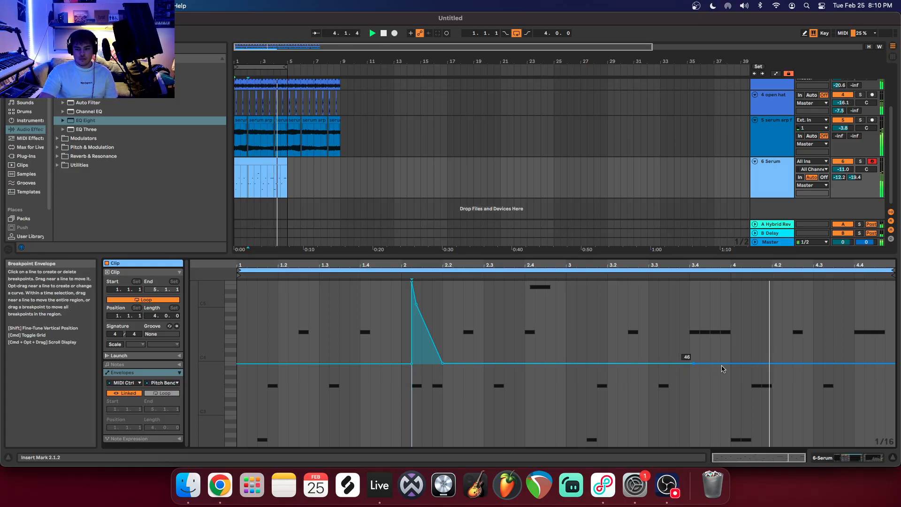
left_click(731, 363)
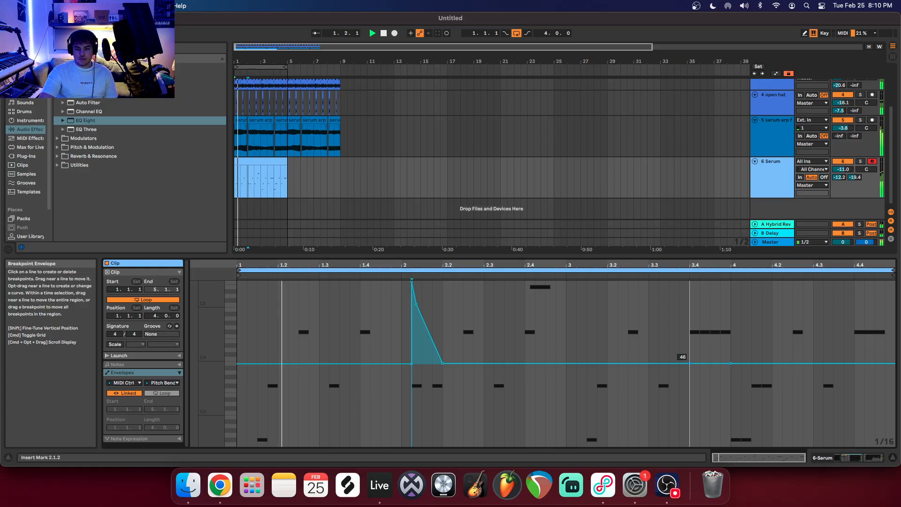
left_click_drag(690, 363, 699, 314)
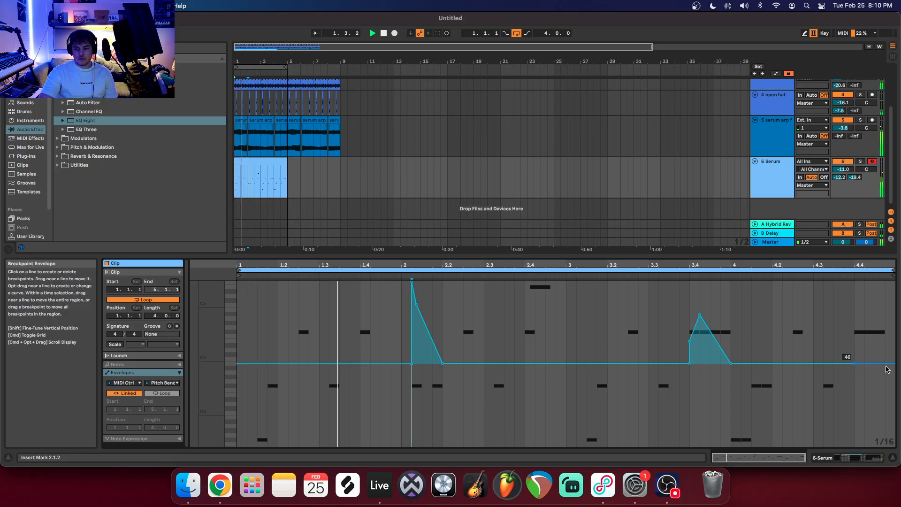
Try a rising pitch bend over the last note from 4.4 to its end, and remove the rise again.
mouse_move(856, 364)
left_mouse_down()
mouse_move(854, 345)
mouse_move(854, 364)
left_mouse_up()
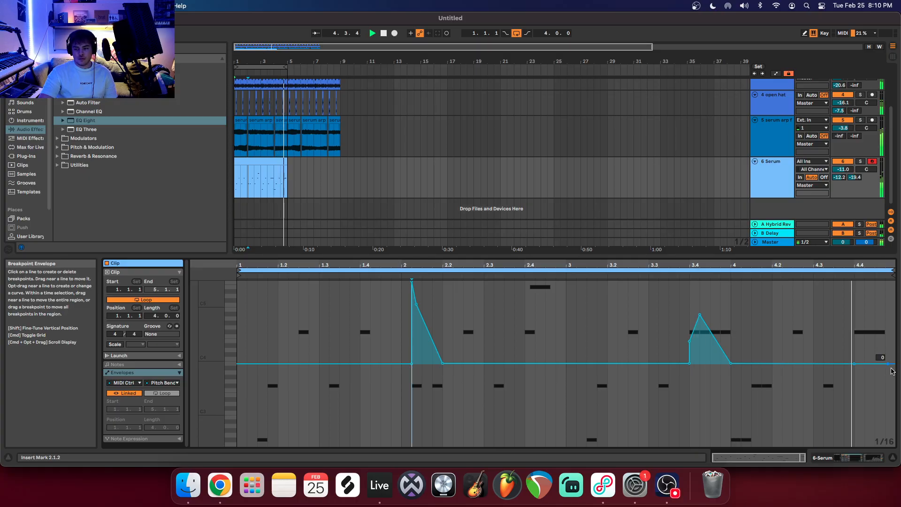
mouse_move(888, 363)
left_mouse_down()
mouse_move(888, 322)
mouse_move(895, 368)
mouse_move(887, 363)
left_mouse_up()
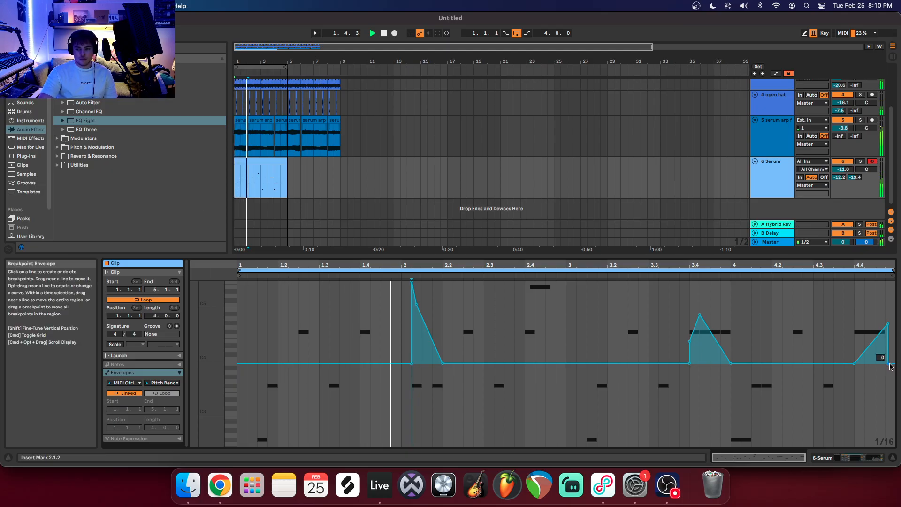
left_click(888, 323)
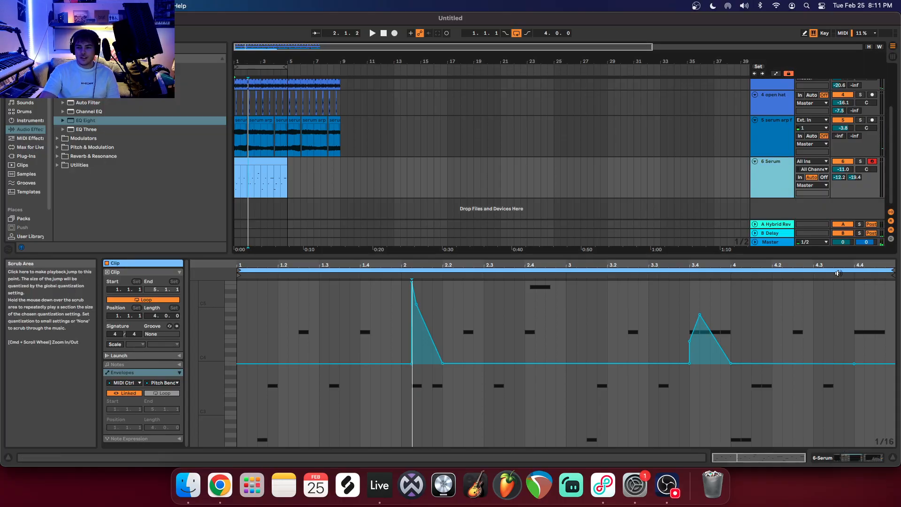
Open the Delay device on return track B, set its left delay time to 4 sixteenths, and restart playback from the beginning.
left_click(780, 235)
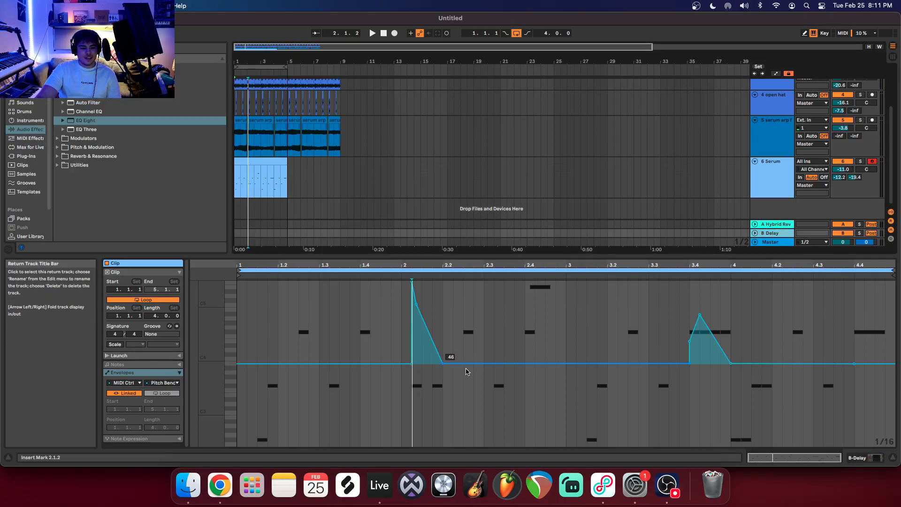
left_click(878, 460)
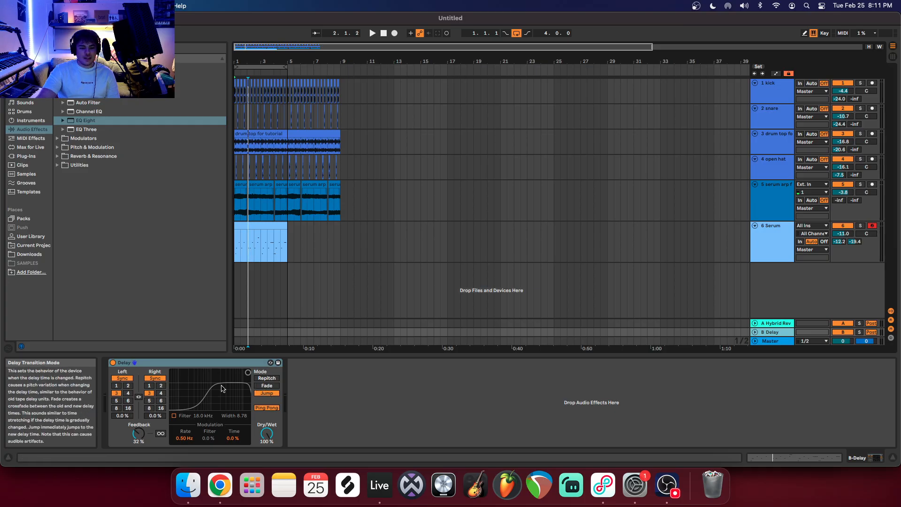
left_click(127, 393)
left_click(383, 33)
left_click(372, 32)
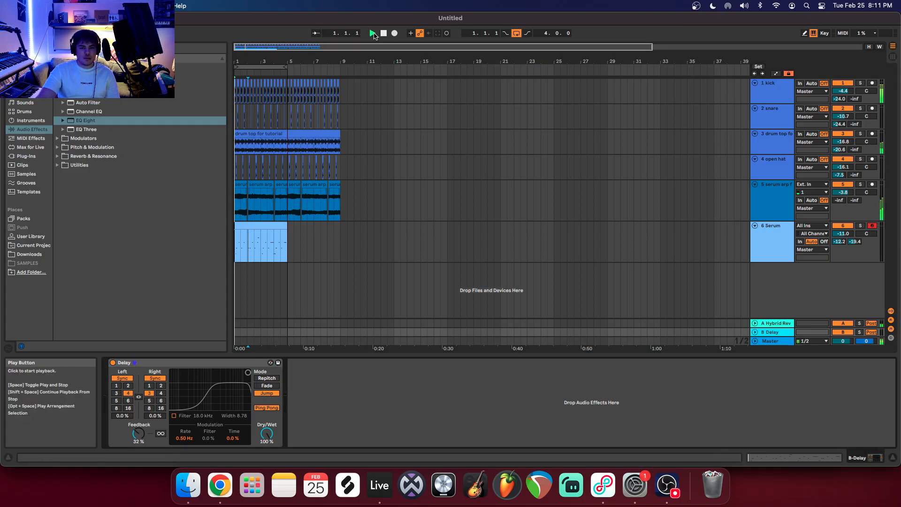
Solo the Serum track, link the delay's left and right channels, and compare beat divisions before settling on 3 sixteenths.
left_click(860, 226)
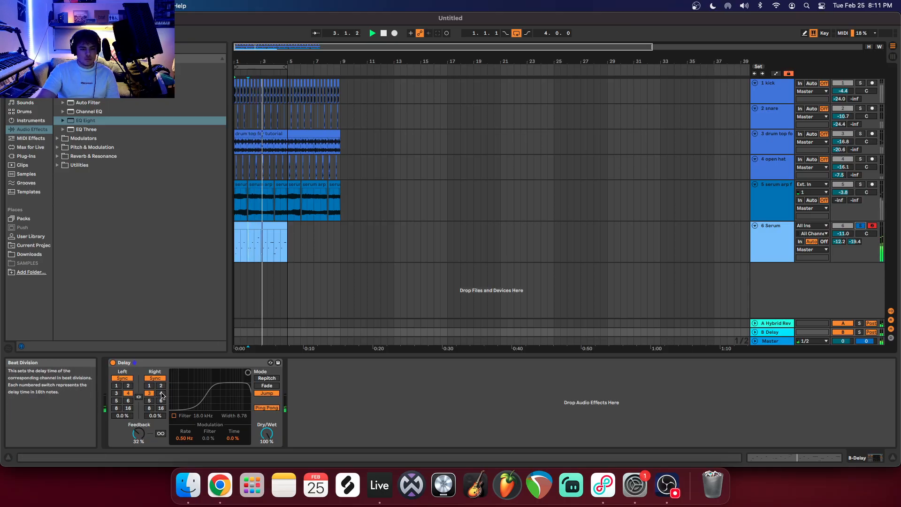
left_click(139, 397)
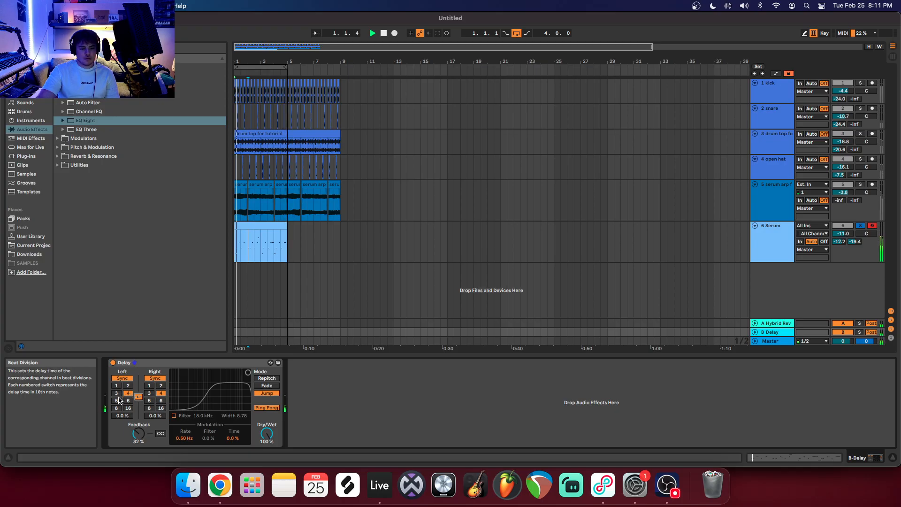
left_click(116, 401)
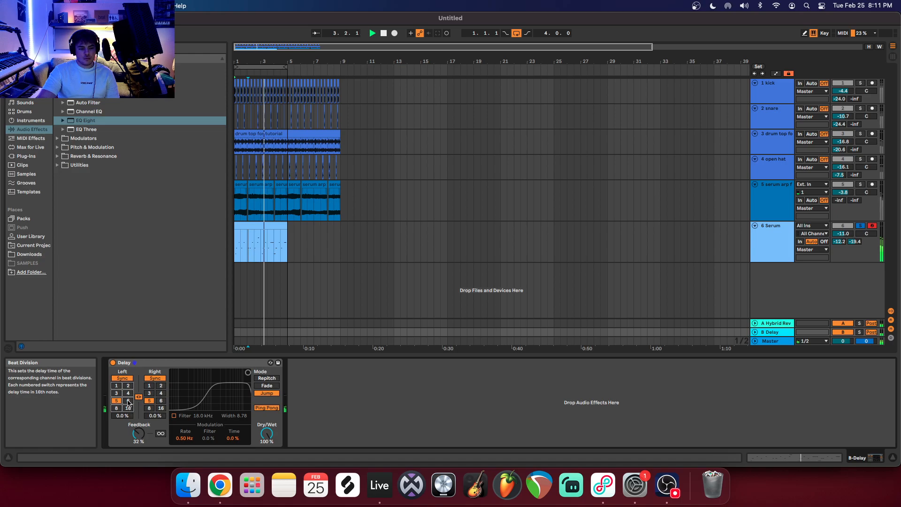
left_click(118, 409)
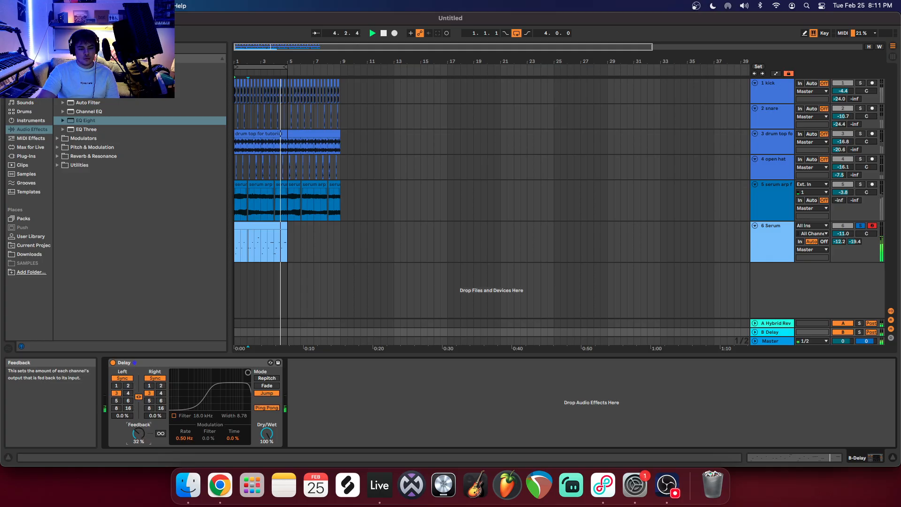
Try higher delay feedback around 55%, set the Serum track's Delay send to -10.0, and settle the feedback on 38%.
left_click_drag(144, 436, 144, 450)
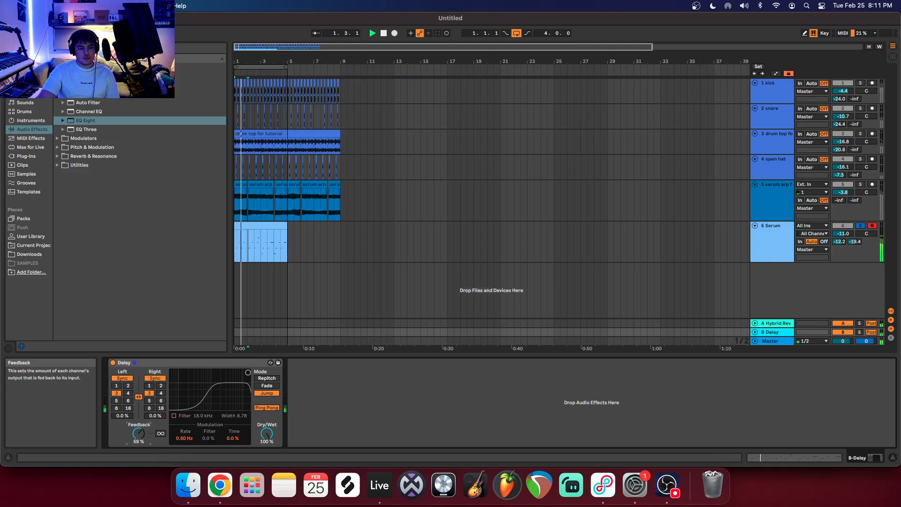
right_click(144, 436)
left_click(144, 436)
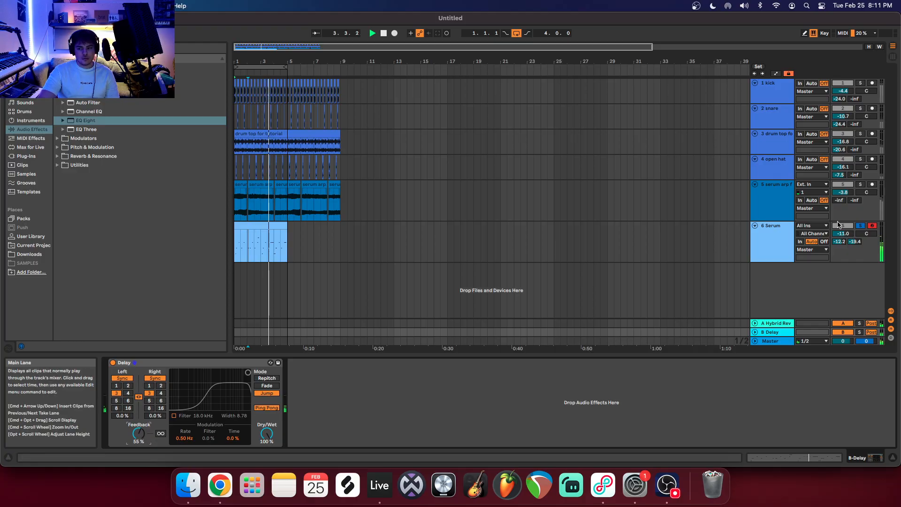
left_click_drag(854, 242, 854, 239)
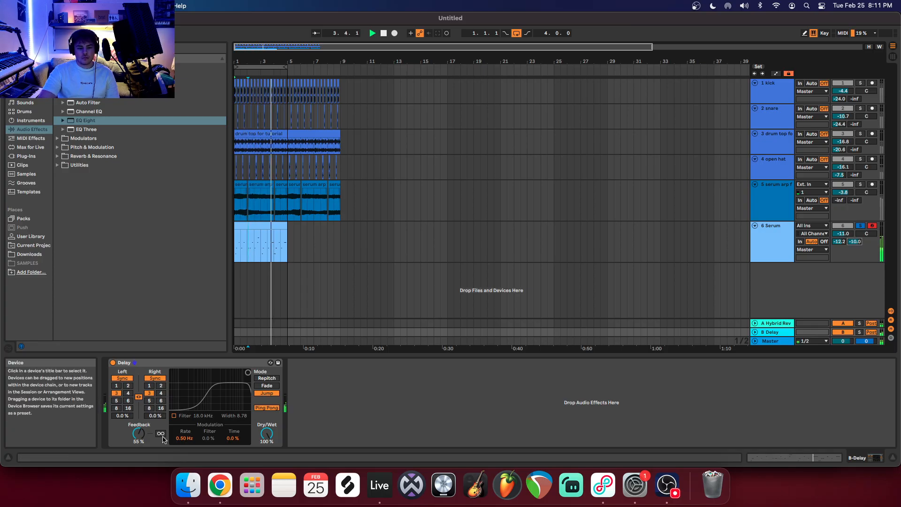
left_click_drag(138, 433, 138, 436)
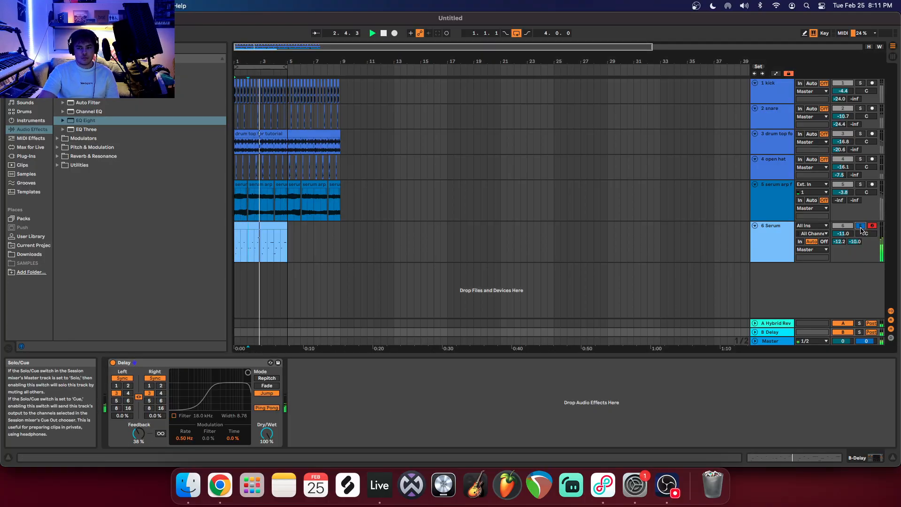
Copy the kick-sidechained Compressor from the Serum track and paste it after the Delay on return track B.
left_click(771, 249)
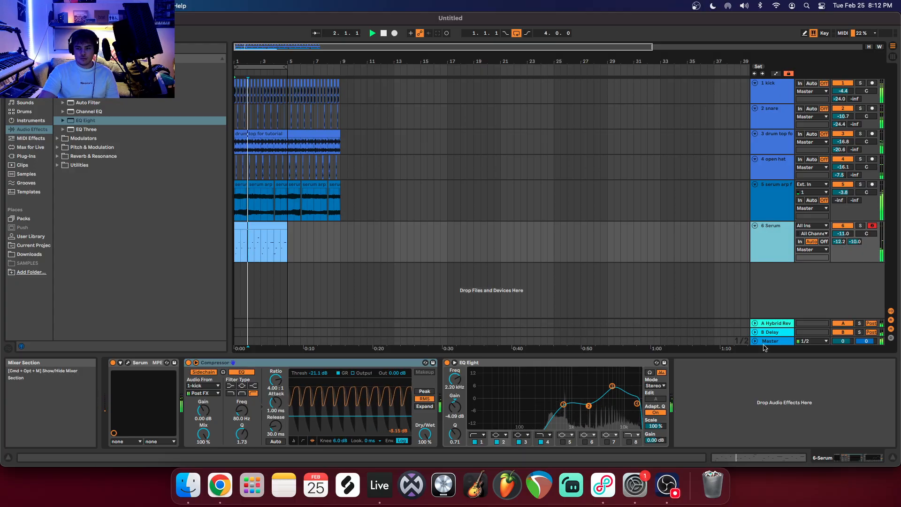
right_click(401, 362)
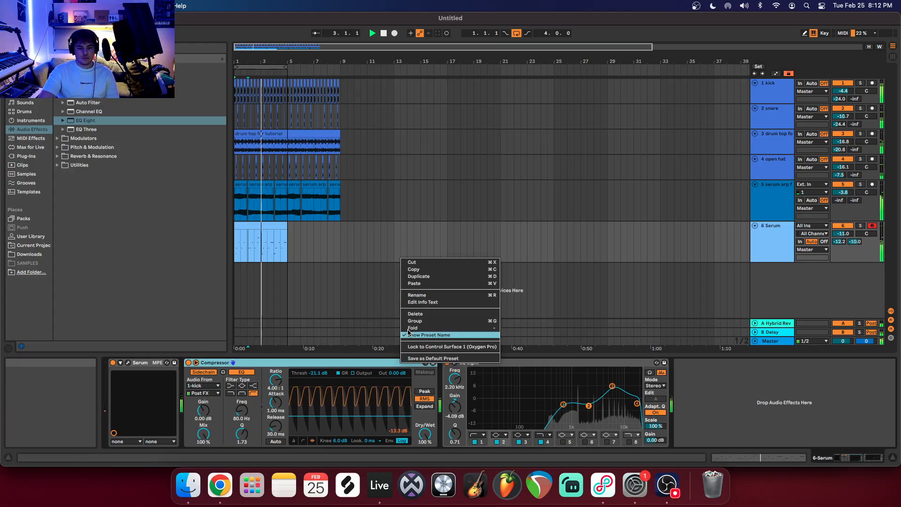
left_click(426, 274)
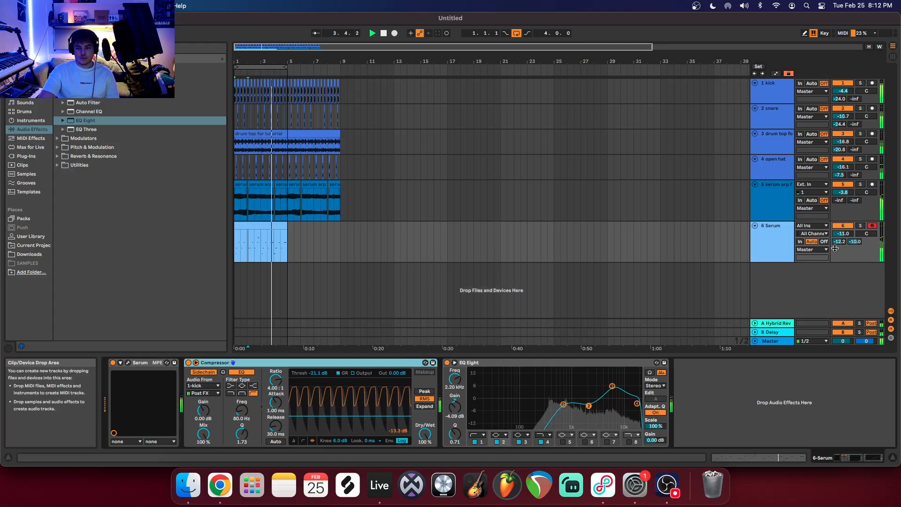
left_click(772, 332)
right_click(741, 392)
left_click(754, 394)
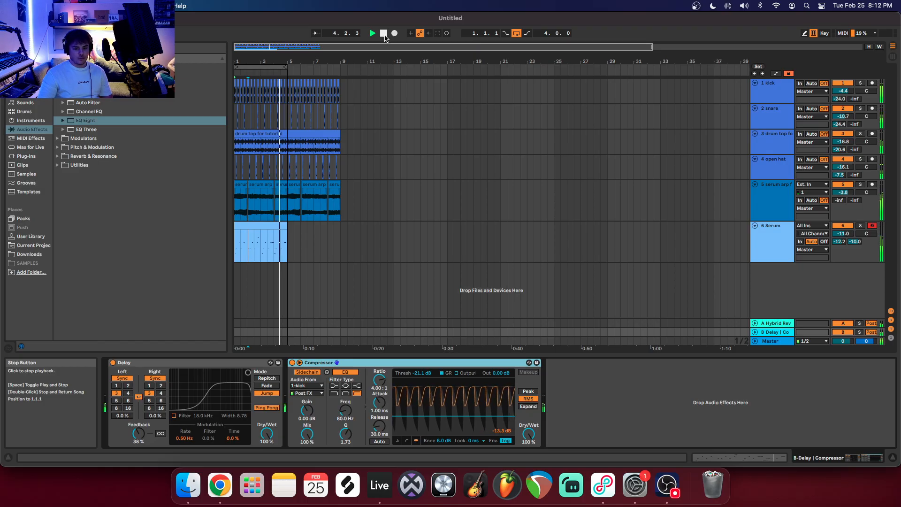
Duplicate the Serum track with its clip and devices.
right_click(817, 280)
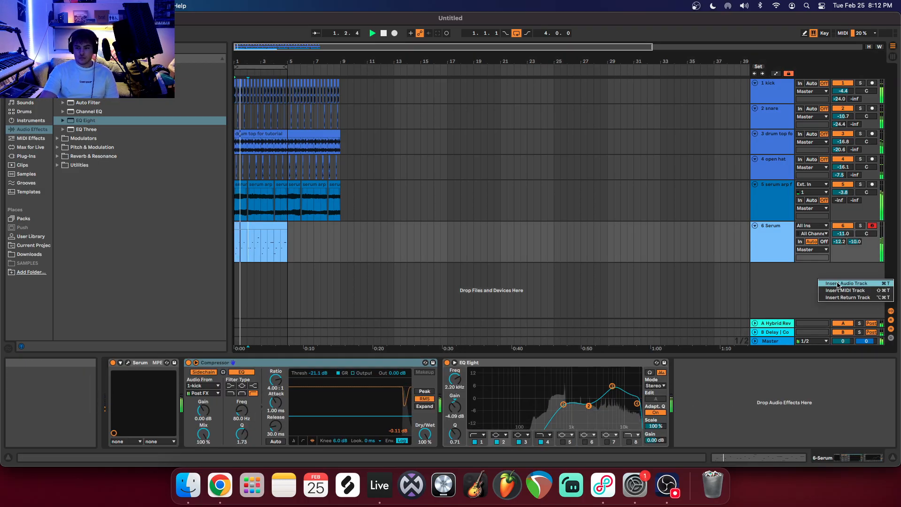
left_click(764, 284)
right_click(770, 248)
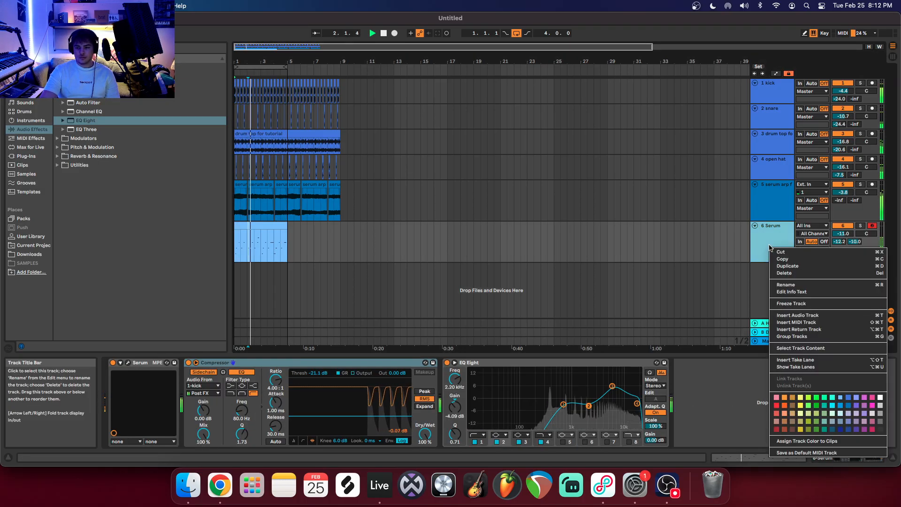
left_click(789, 266)
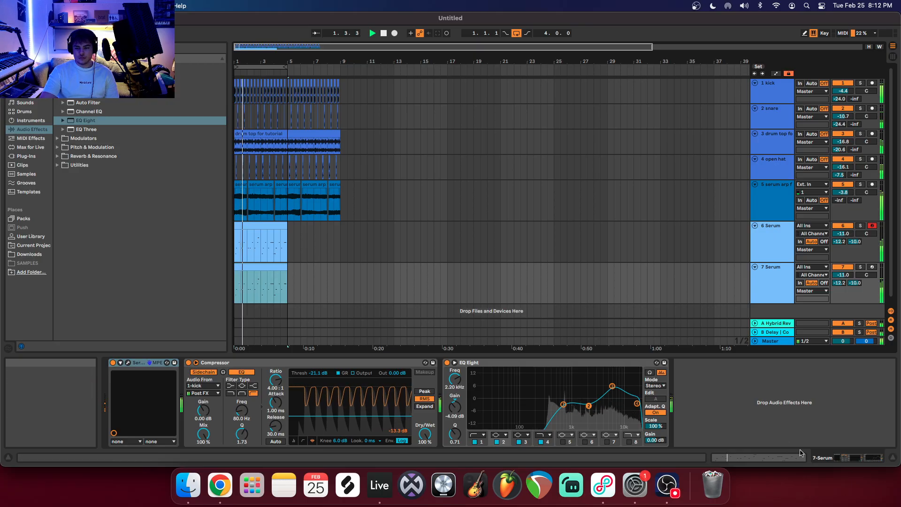
Open the notes of the duplicated Serum clip and move all of them down one octave, so they span F#1 to E4.
double_click(238, 282)
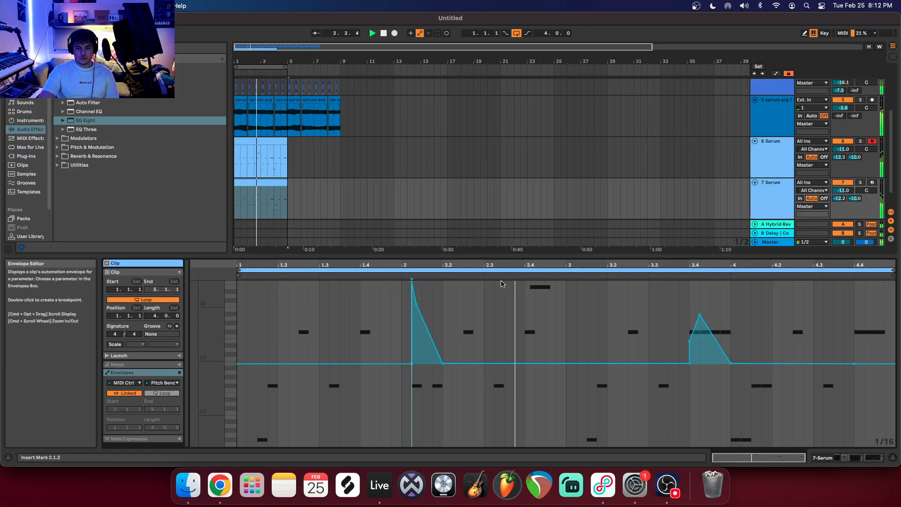
left_click(155, 373)
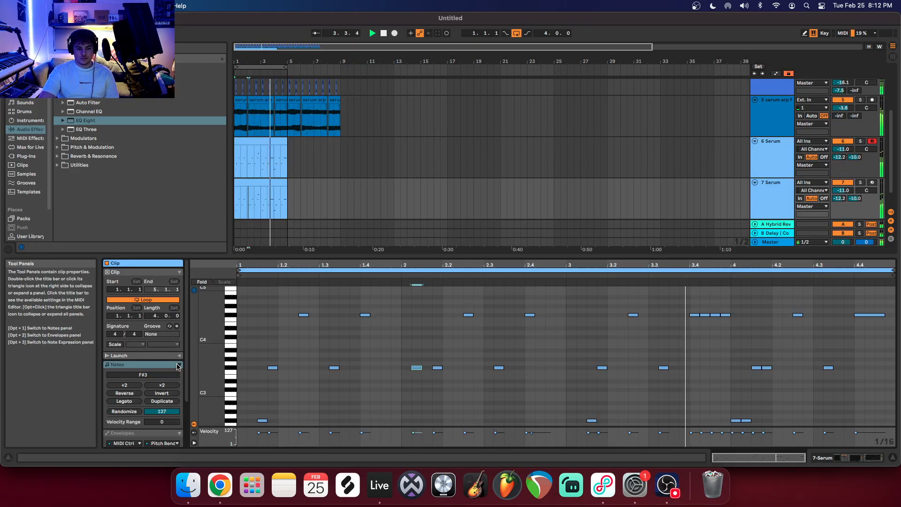
left_click_drag(214, 340, 176, 340)
left_click_drag(245, 305, 900, 396)
left_click_drag(211, 356, 244, 245)
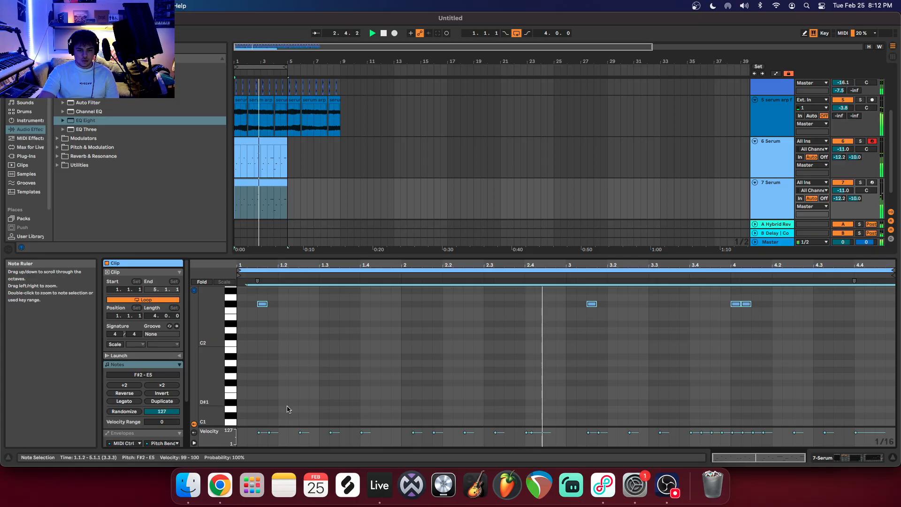
left_click_drag(265, 307, 266, 380)
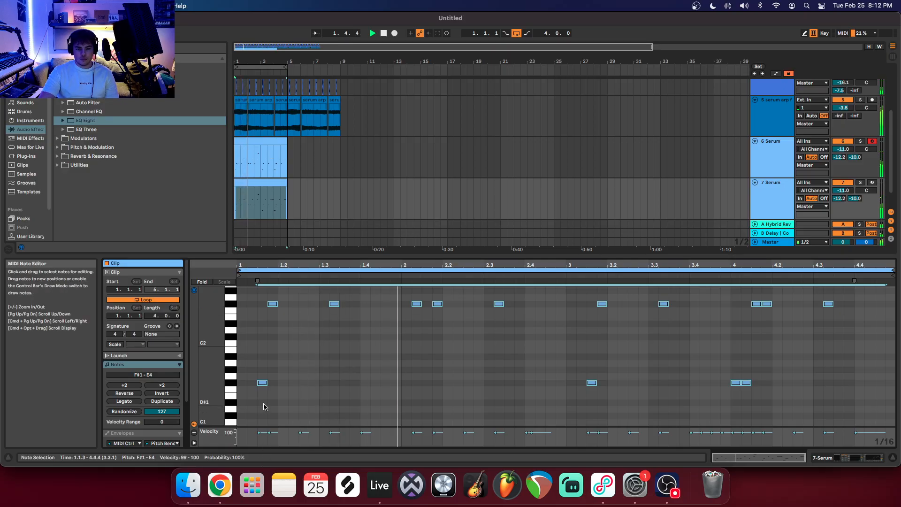
Set the duplicated Serum track's volume to -18.0 and reshape its EQ Eight: low cut at 75.8 Hz, 6.82 dB boost at 344 Hz, lower high cut.
left_click_drag(843, 190, 852, 193)
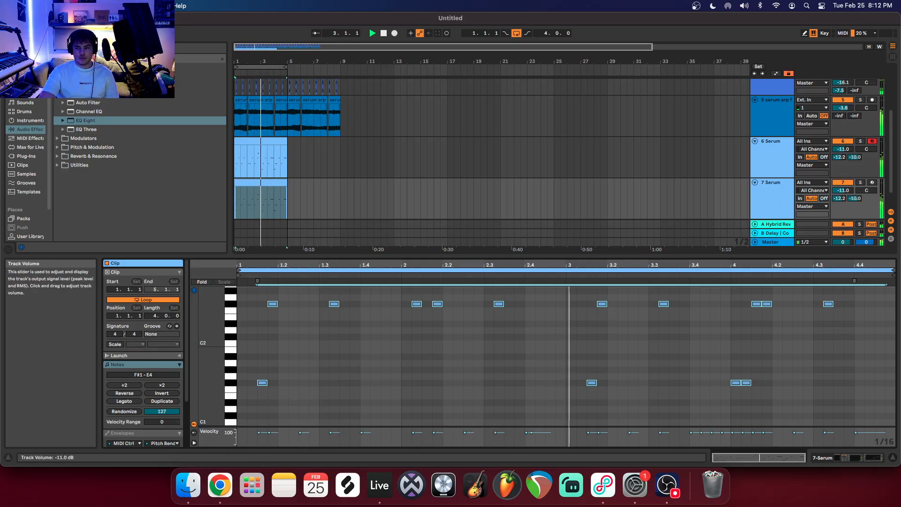
left_click(853, 459)
left_click(564, 404)
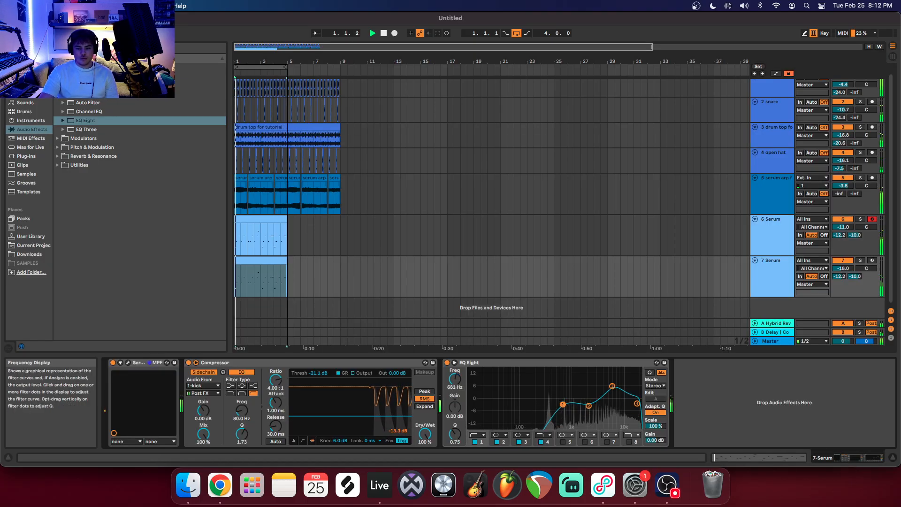
left_click_drag(637, 404, 628, 410)
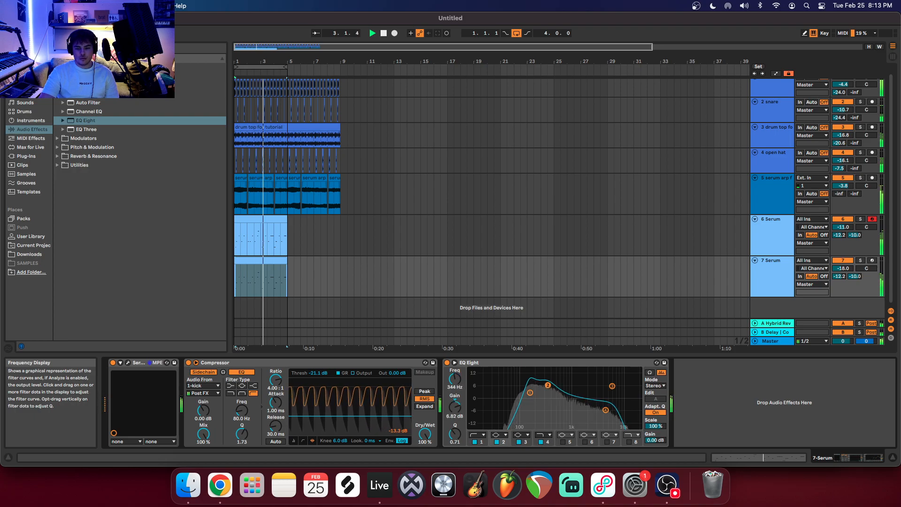
left_click_drag(527, 399, 520, 402)
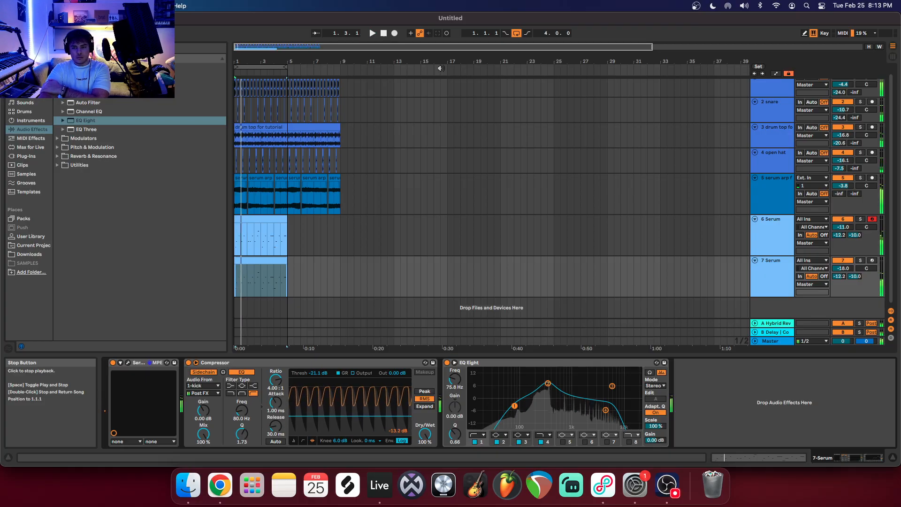
Stop playback and group the original Serum track with its lower-octave duplicate.
left_click(384, 36)
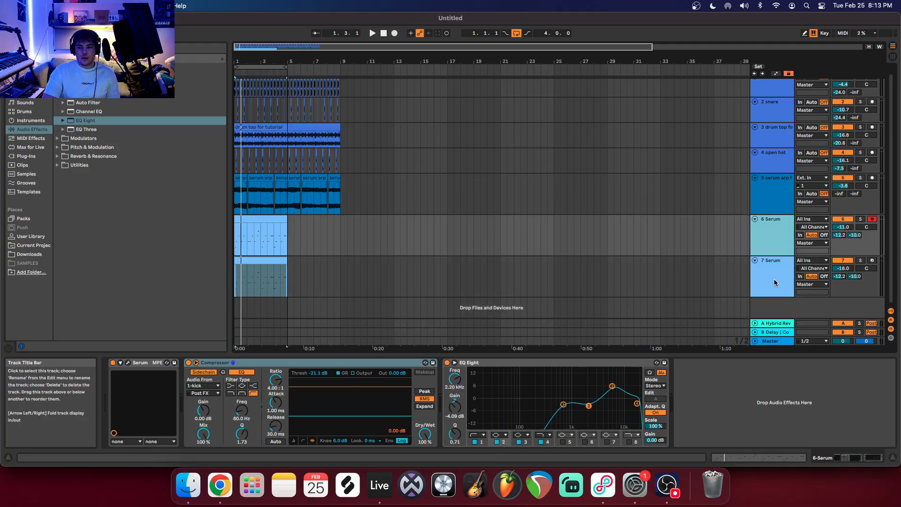
left_click(771, 241)
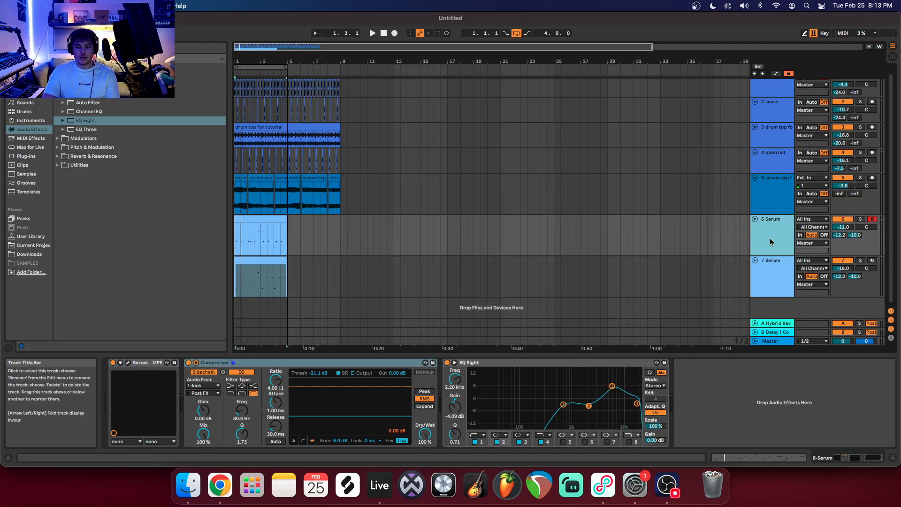
left_click(776, 287)
right_click(781, 236)
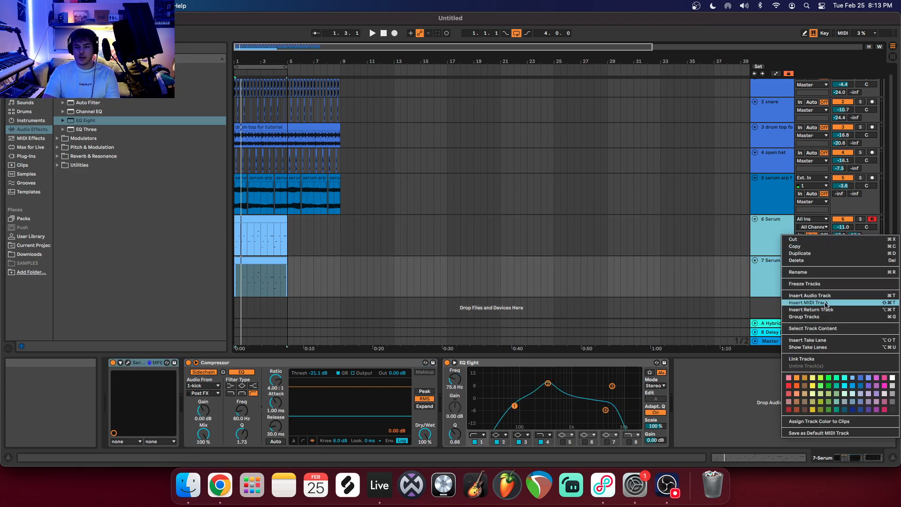
left_click(797, 319)
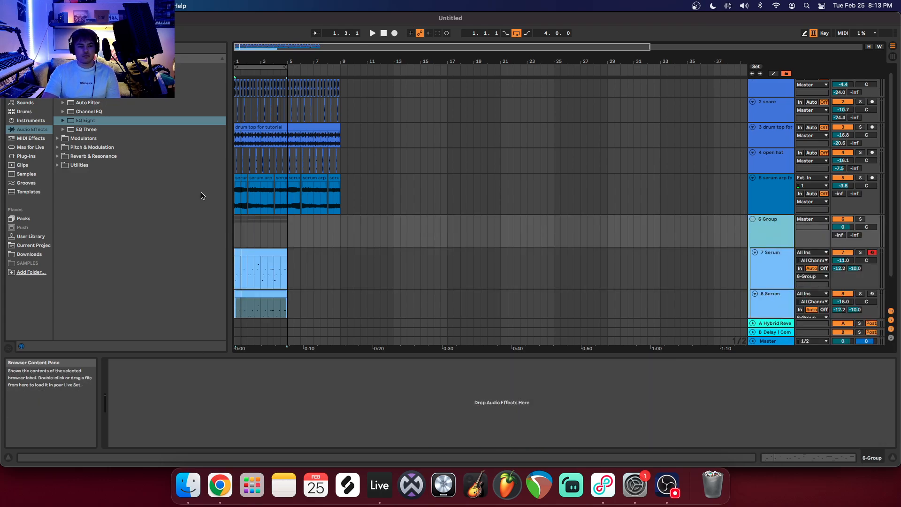
Find Redux among the audio effects and add it to the Serum group track.
scroll(59, 99, "down", 2)
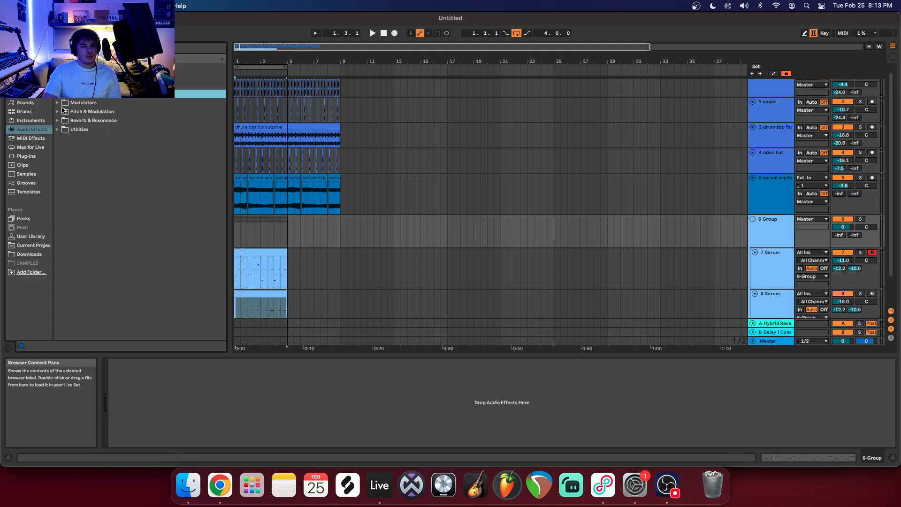
left_click(57, 112)
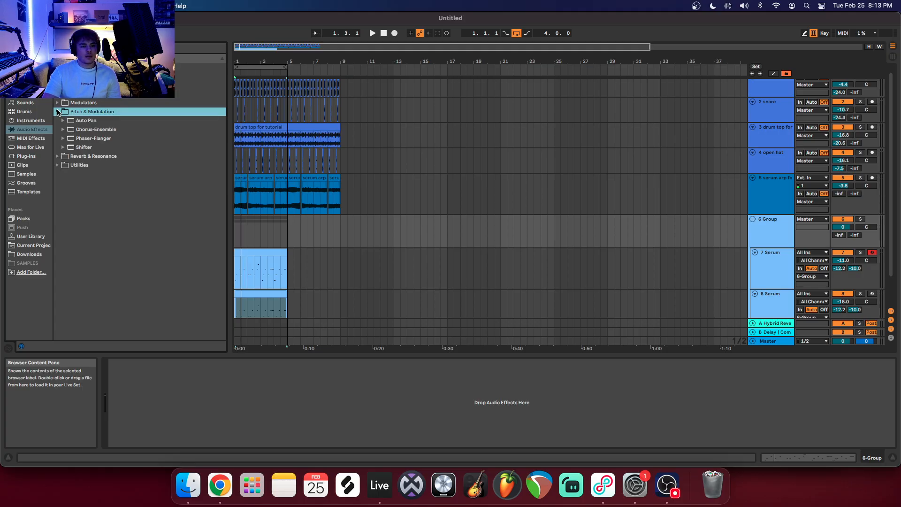
left_click(57, 112)
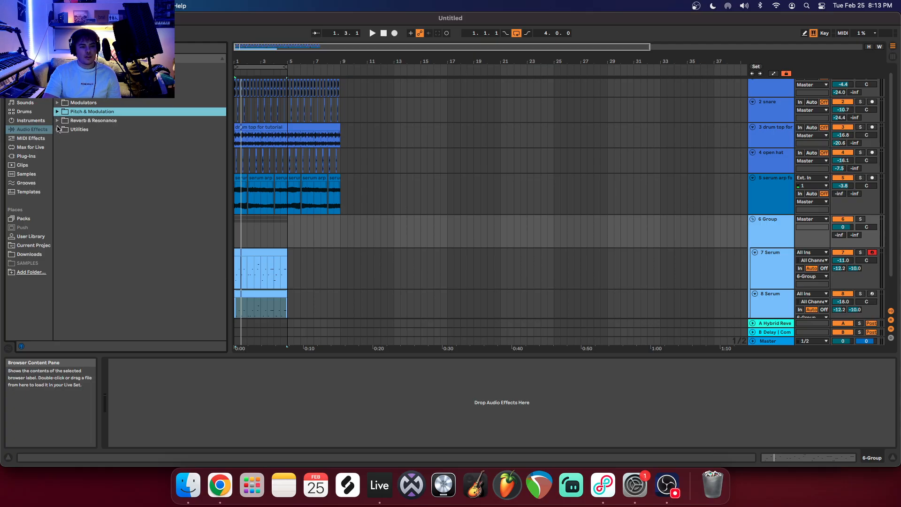
left_click(57, 130)
left_click(64, 184)
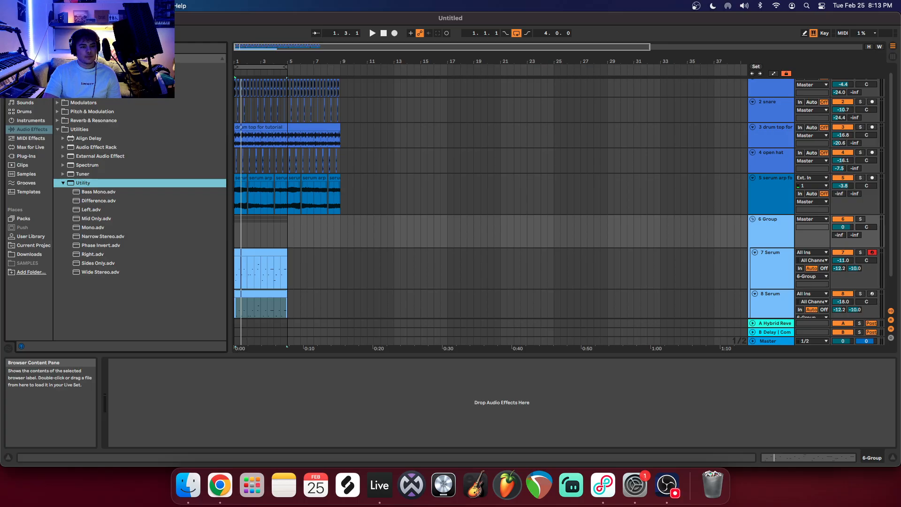
left_click(57, 76)
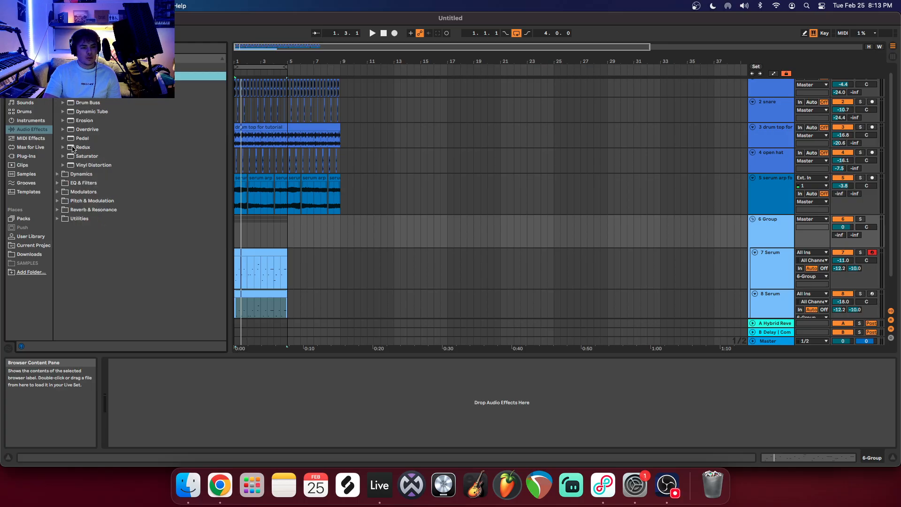
double_click(73, 149)
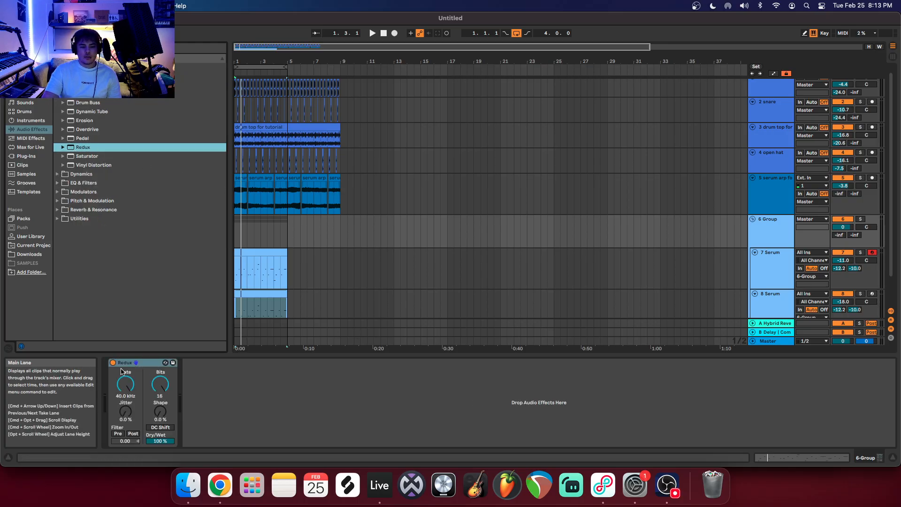
Set the group's Redux to a 12.6 kHz rate, 12 bits and 15% jitter while soloed, and check it against the full mix.
left_click_drag(123, 387, 123, 413)
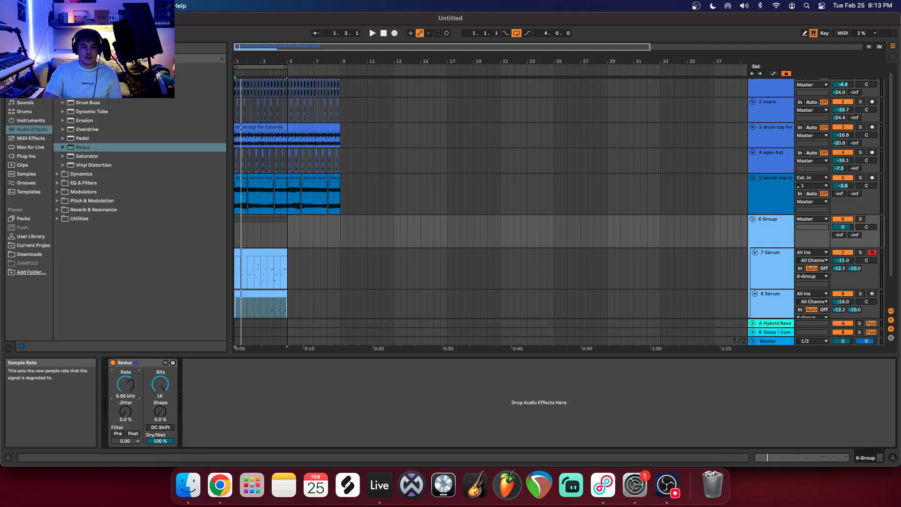
left_click(860, 219)
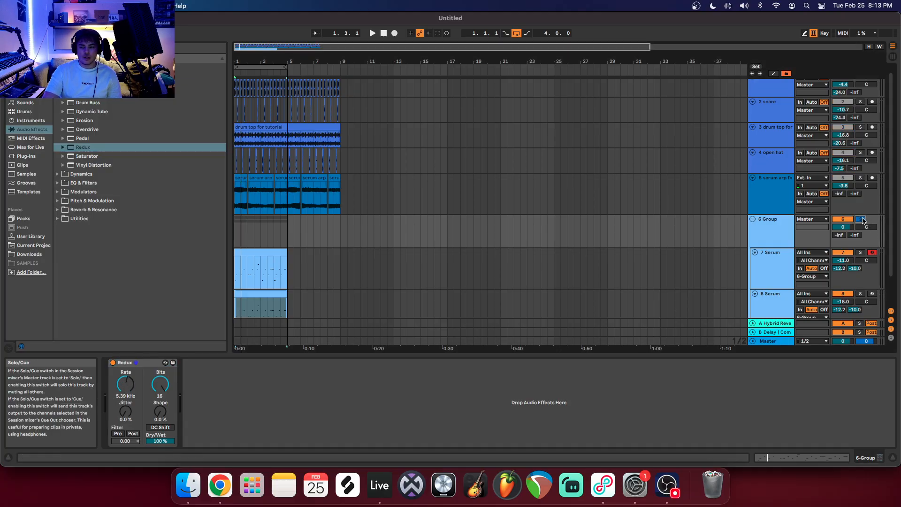
left_click(373, 34)
left_click_drag(125, 384, 126, 381)
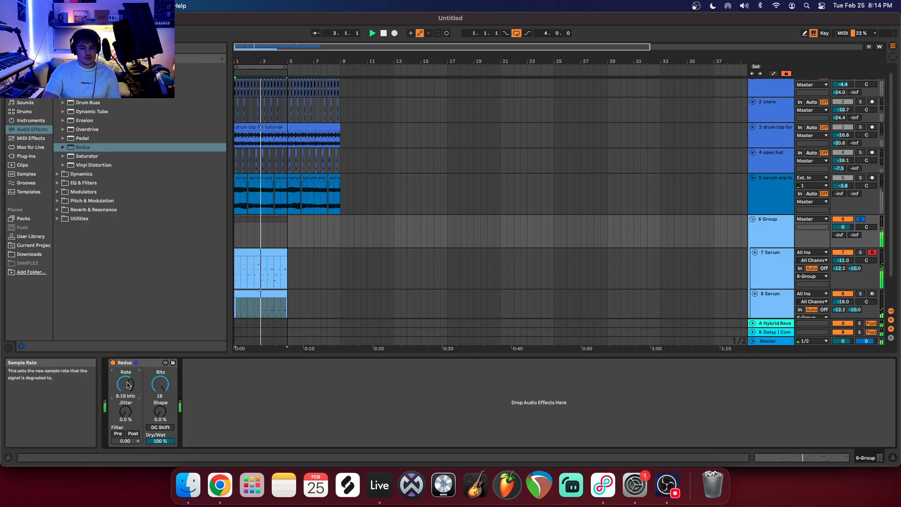
left_click_drag(125, 384, 125, 374)
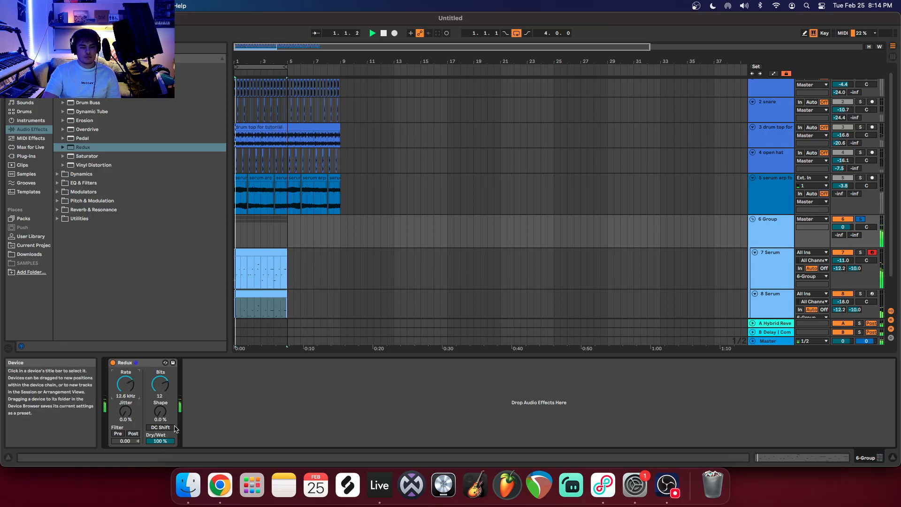
left_click_drag(125, 412, 126, 404)
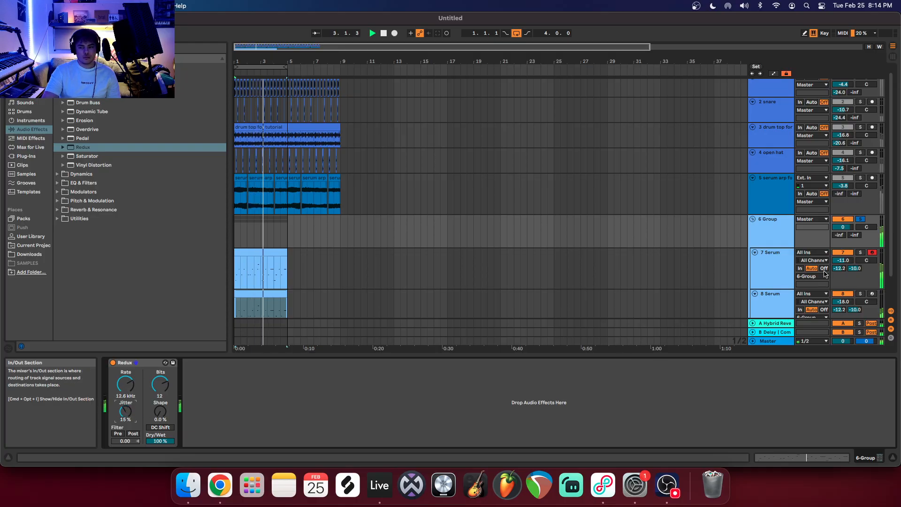
left_click(860, 218)
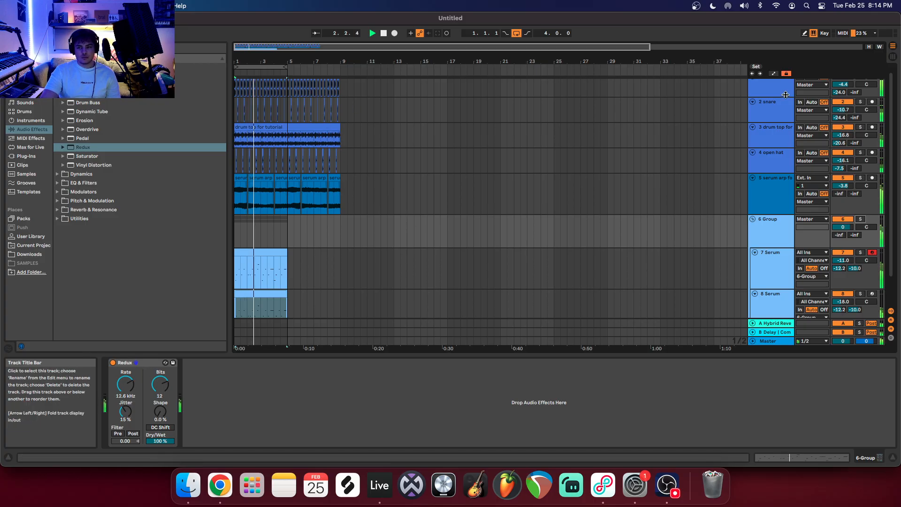
left_click(384, 34)
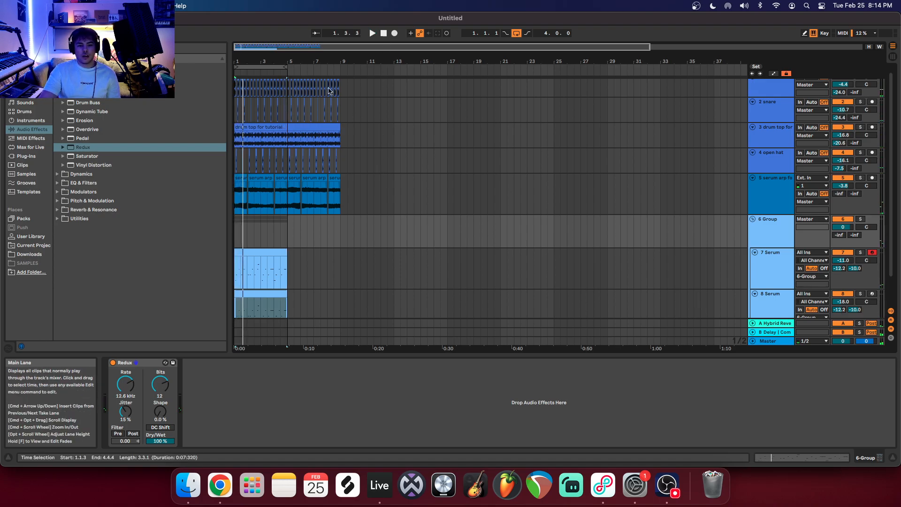
Turn off arrangement looping, fold the Serum group and reduce the height of the serum arp track.
right_click(275, 68)
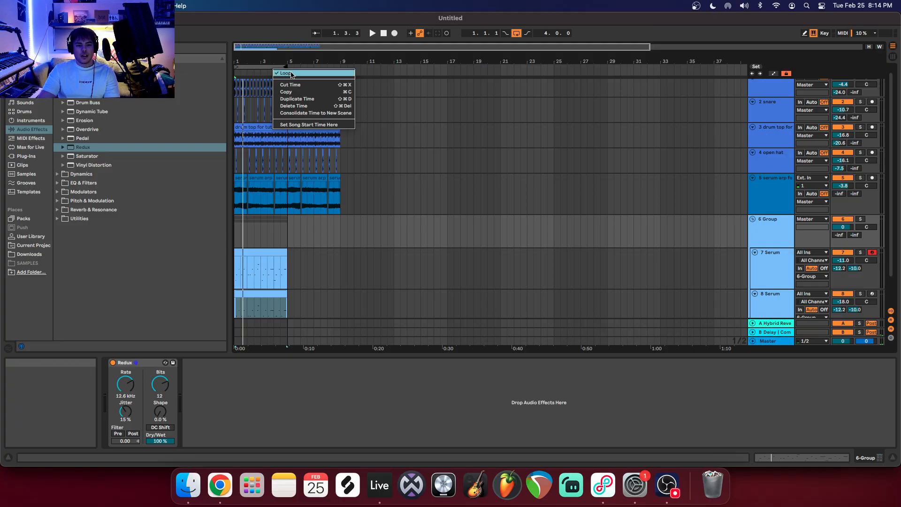
left_click(287, 73)
scroll(646, 153, "up", 1)
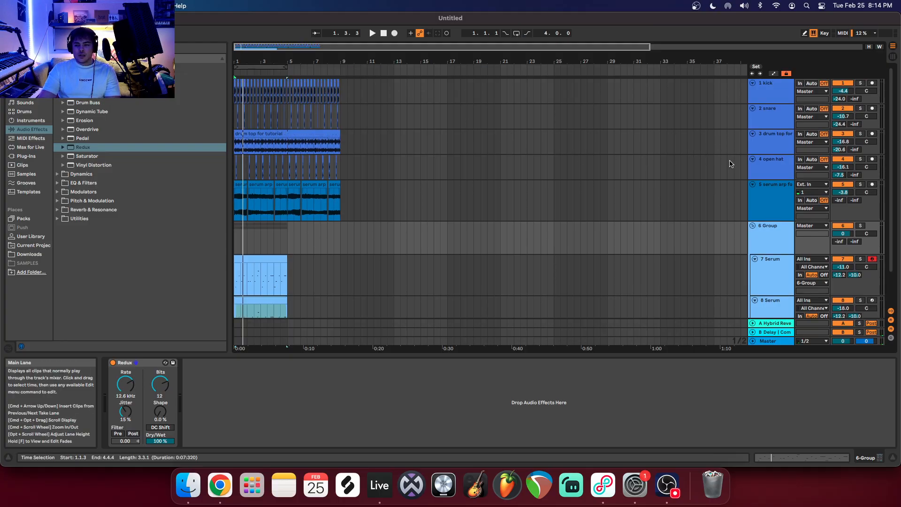
left_click(753, 226)
left_click(779, 220)
left_click_drag(779, 220, 779, 197)
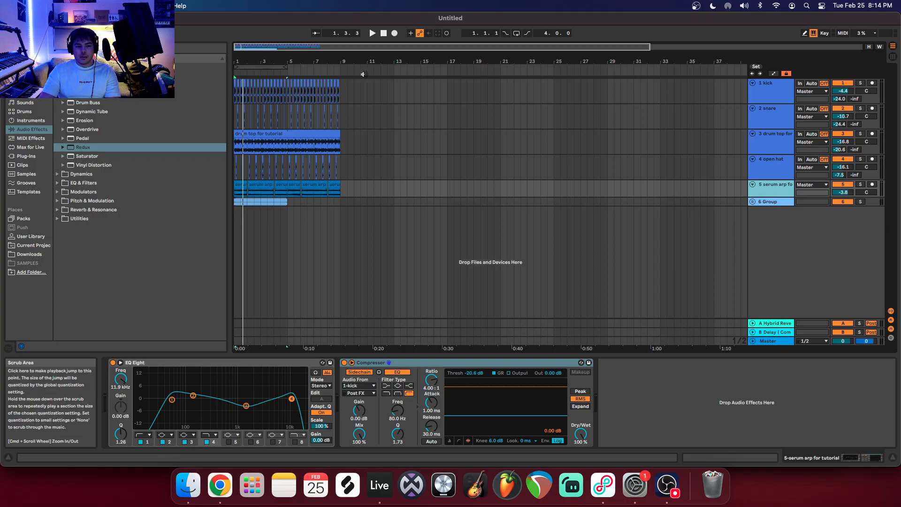
Move all clips to start at bar 13 and copy the eight-bar kick and snare parts to bar 1.
left_click_drag(342, 206, 378, 109)
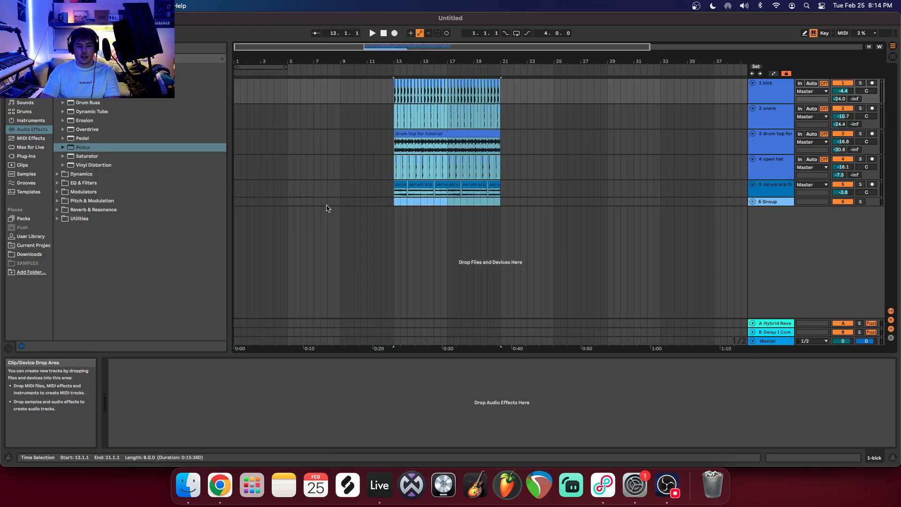
left_click(262, 91)
left_click_drag(439, 100, 501, 100)
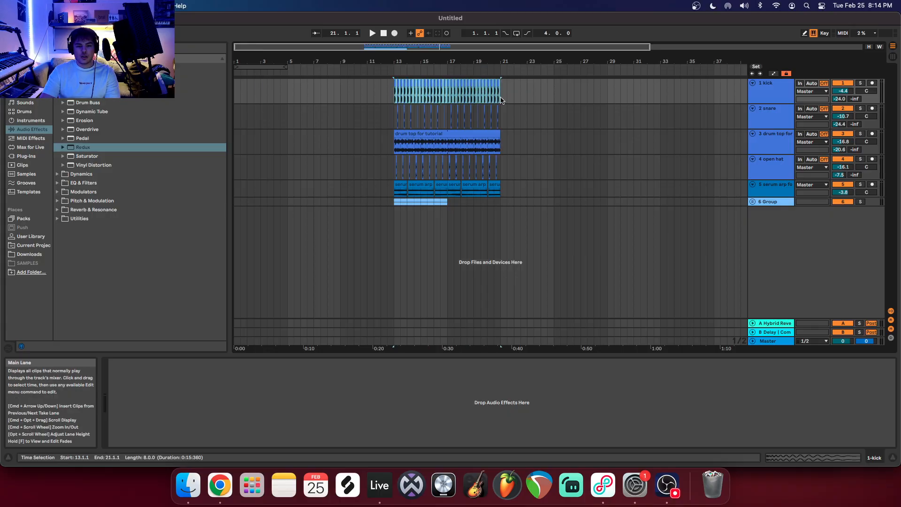
left_click_drag(235, 91, 342, 92)
left_click_drag(394, 118, 501, 118)
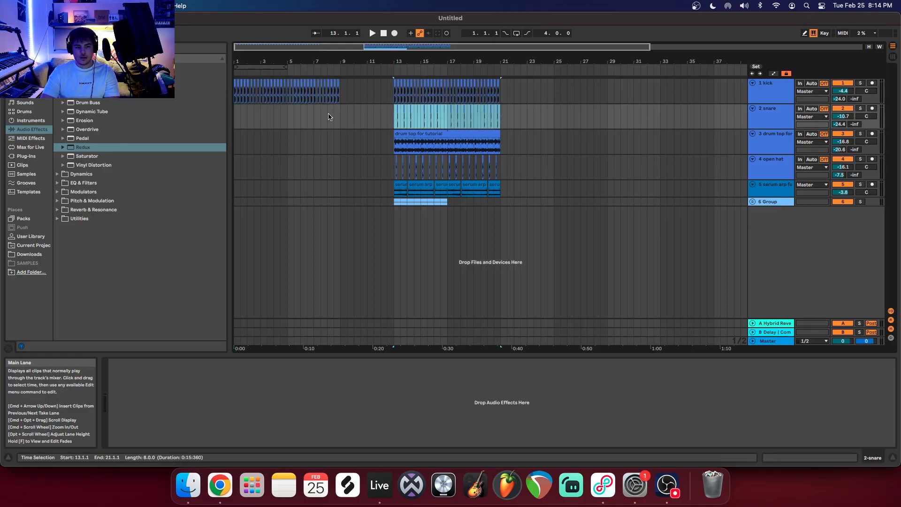
left_click_drag(235, 118, 341, 118)
Play the kick and snare intro and move the full eight-bar block from bar 13 to bar 9.
left_click(373, 34)
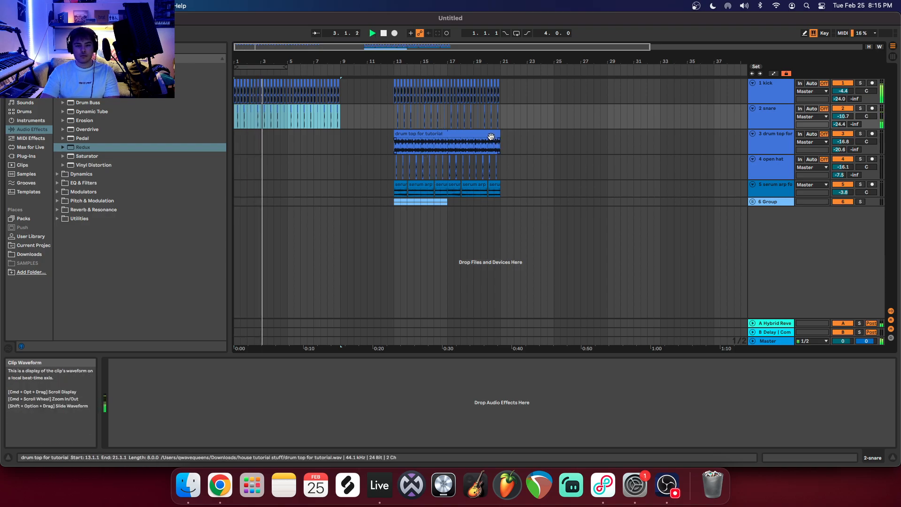
left_click_drag(501, 203, 344, 84)
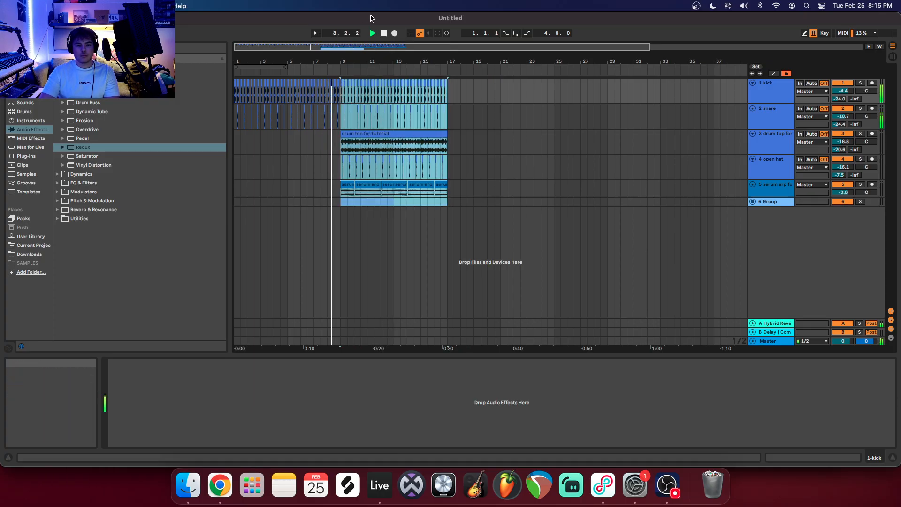
left_click(383, 133)
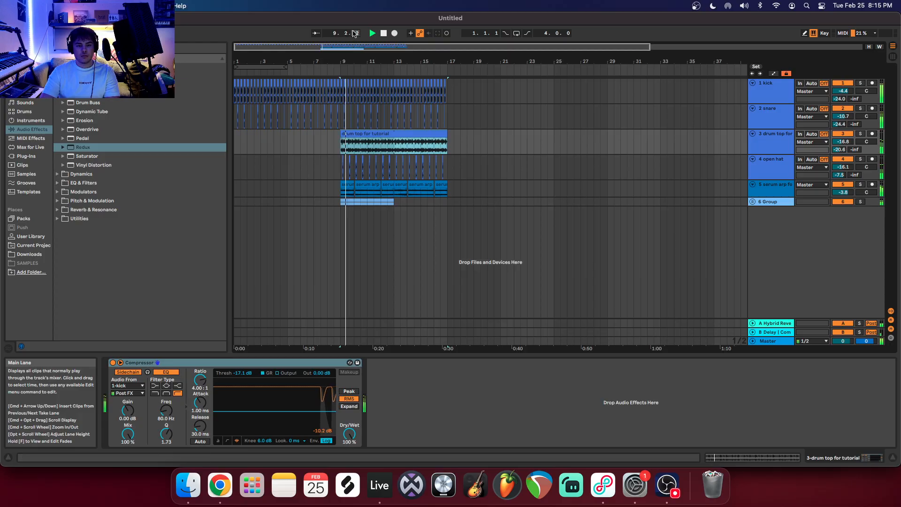
left_click(382, 34)
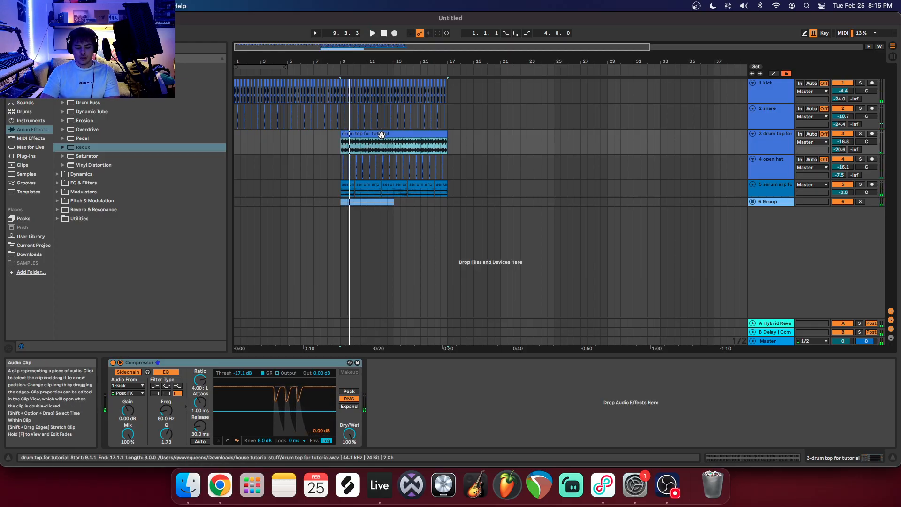
left_click(236, 139)
key("super+v")
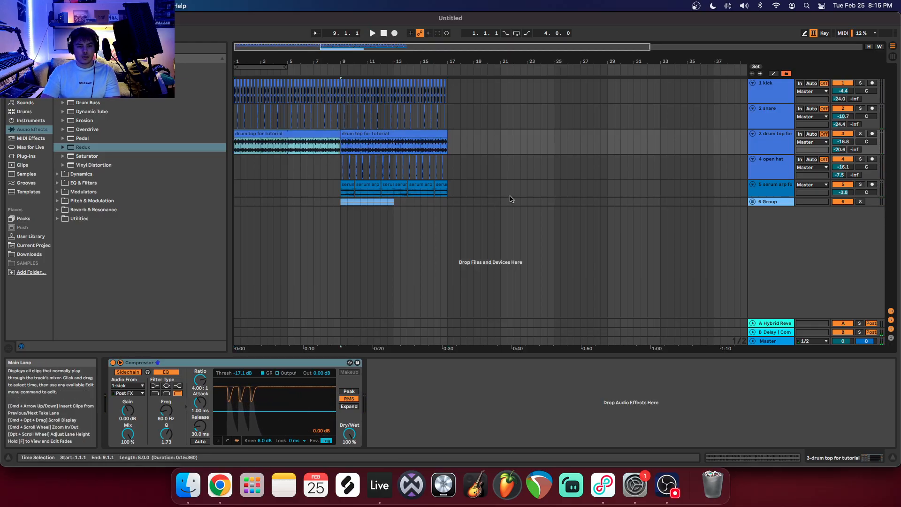
left_click(768, 249)
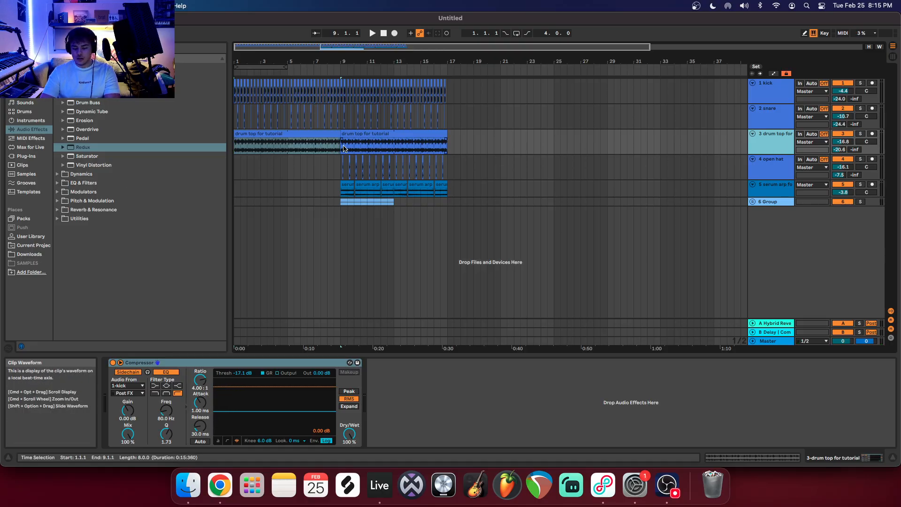
key("Delete")
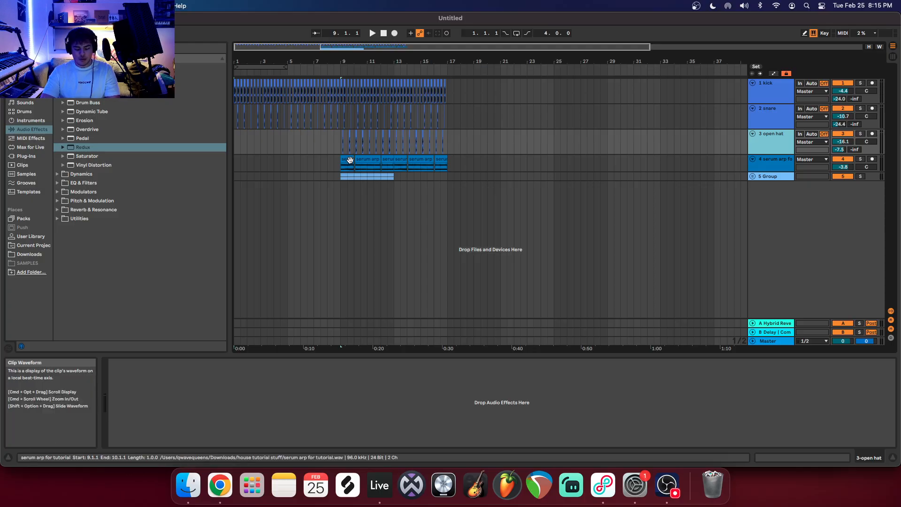
key("super+z")
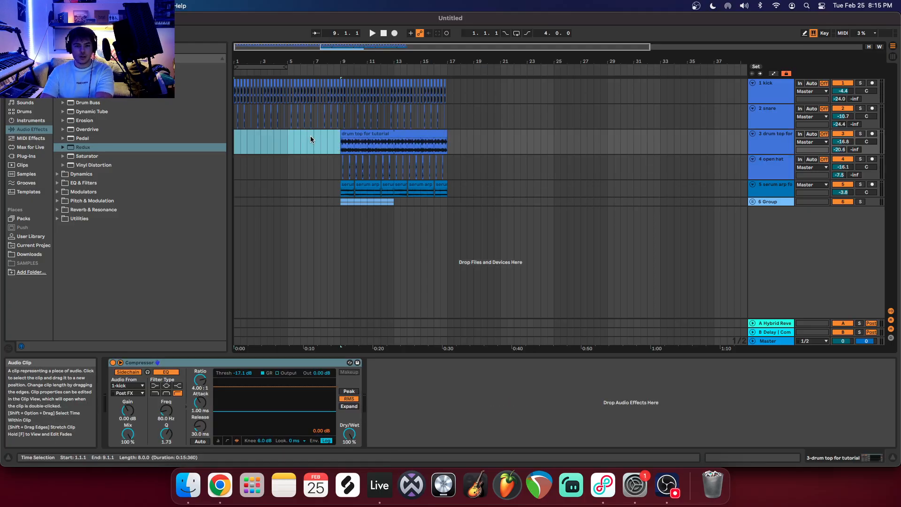
Copy the serum arp clips from bars 9–17 to bar 1 so they play over the kick and snare intro.
left_click(768, 193)
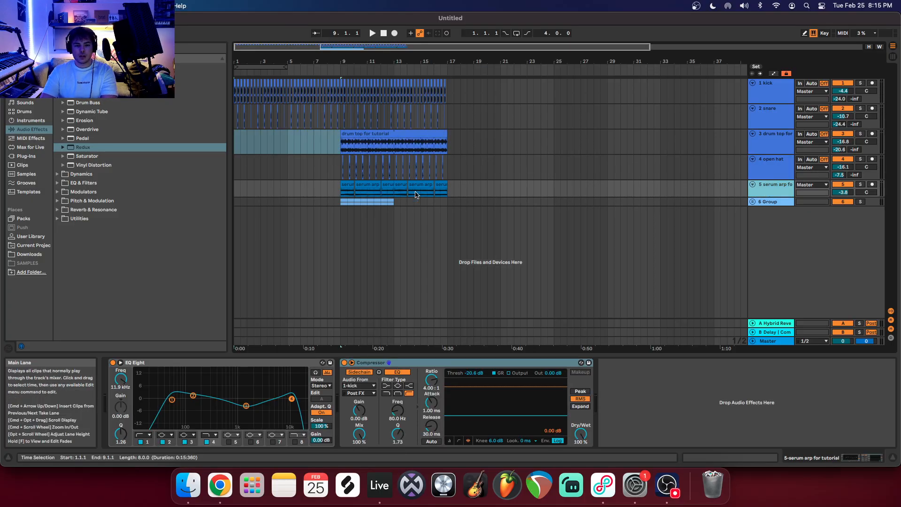
left_click_drag(449, 195, 370, 193)
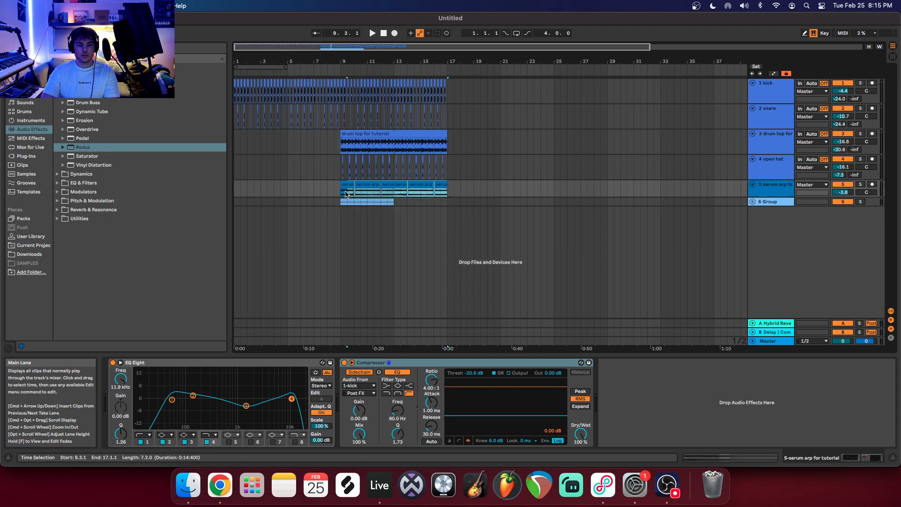
left_click(237, 191)
key("super+v")
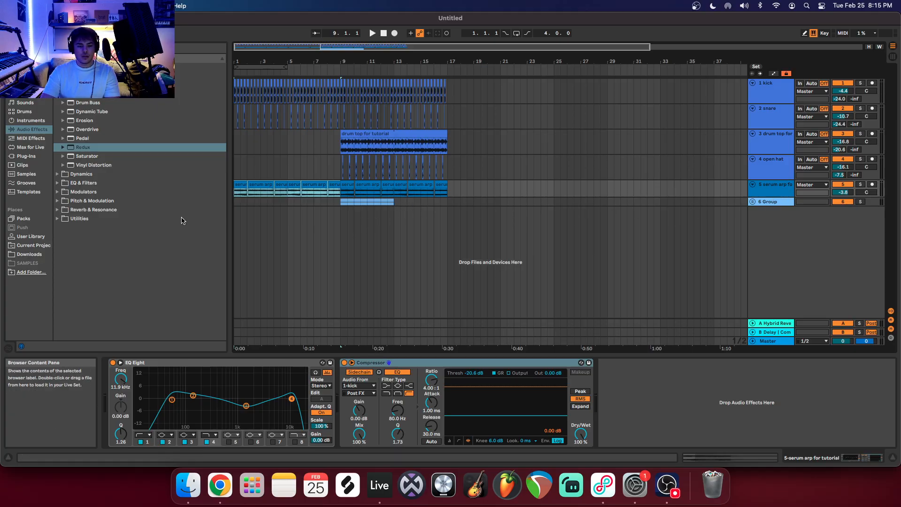
Add a second EQ Eight after the Compressor on the serum arp track with band 4 as a low-pass at 86.1 Hz, playing the intro.
left_click(29, 130)
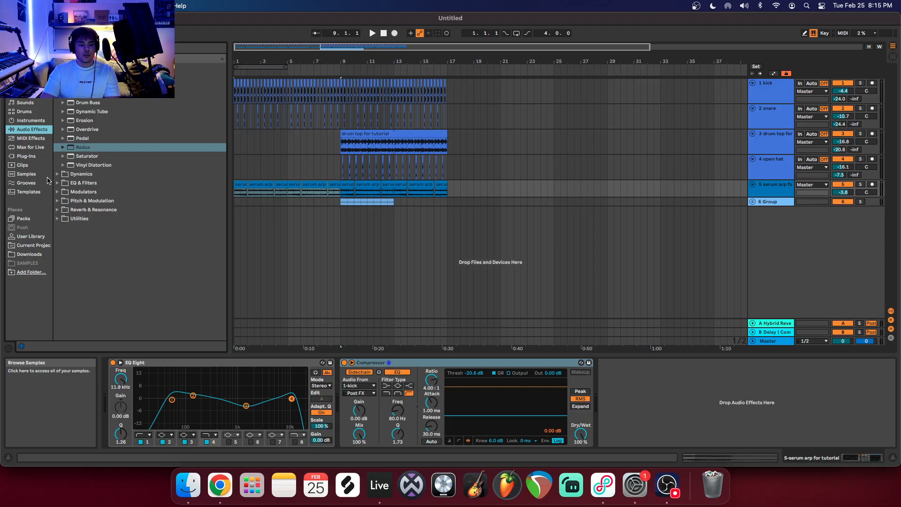
left_click(56, 184)
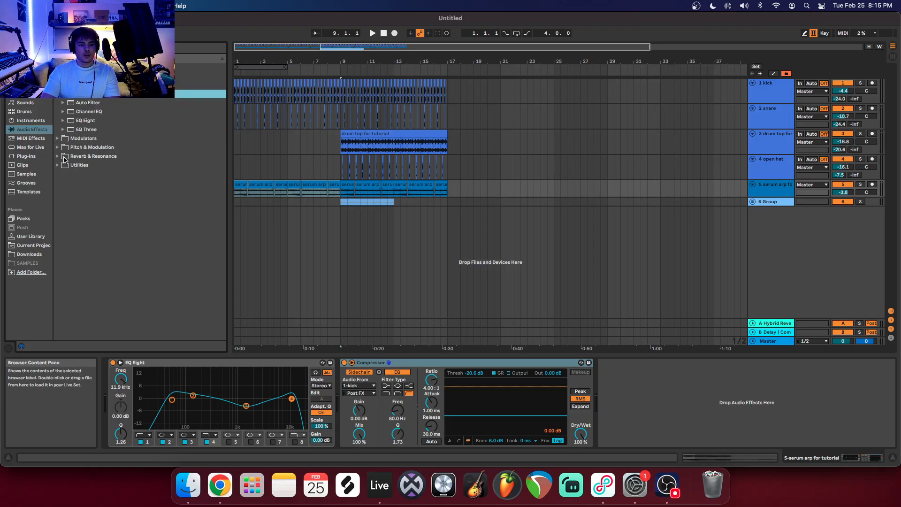
double_click(92, 121)
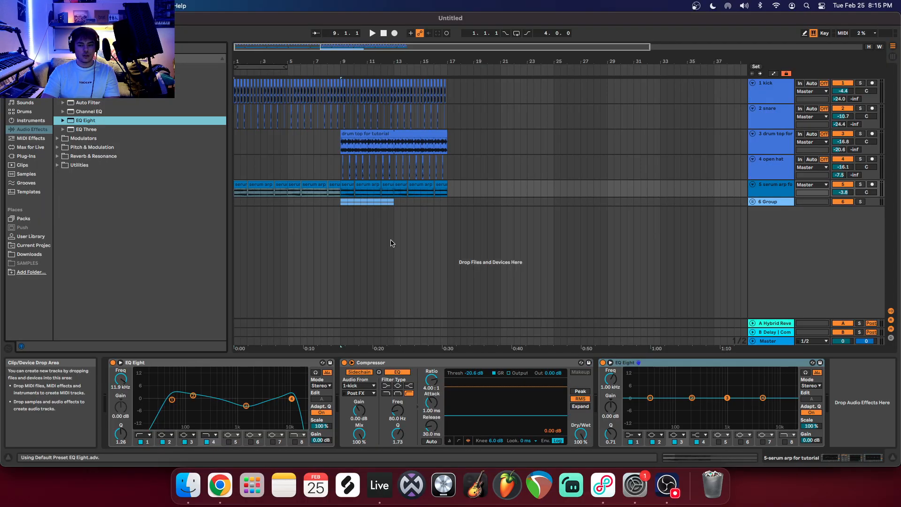
left_click(704, 435)
left_click(701, 420)
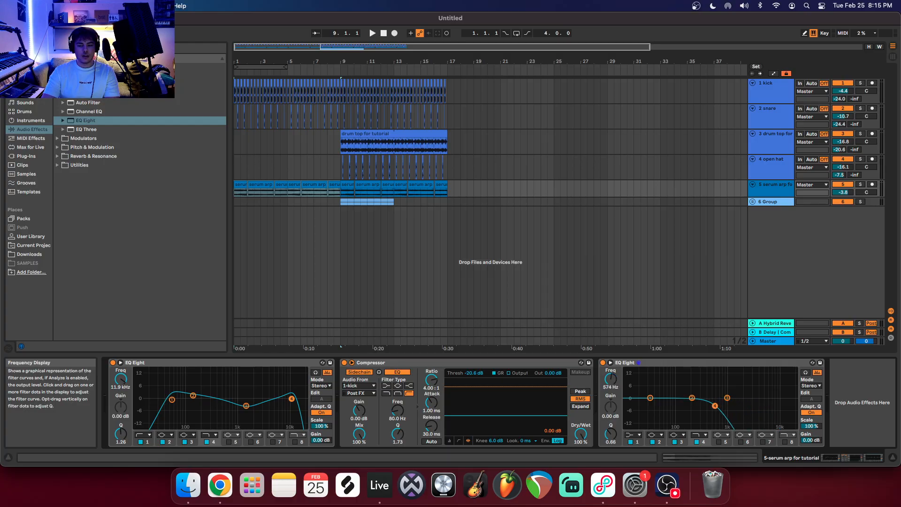
left_click(372, 33)
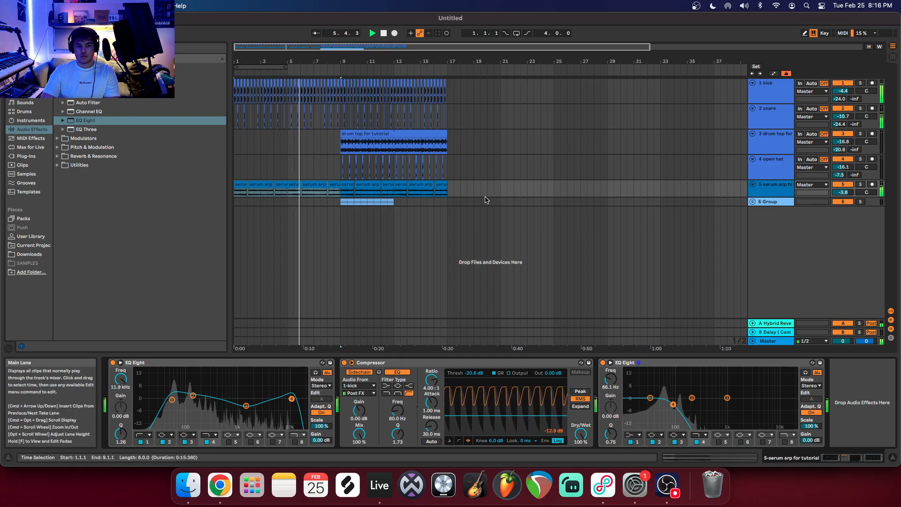
Move the full eight-bar block from bar 9 to bar 17 and copy its kick, snare and drum top parts to bar 9.
left_click_drag(449, 206, 342, 83)
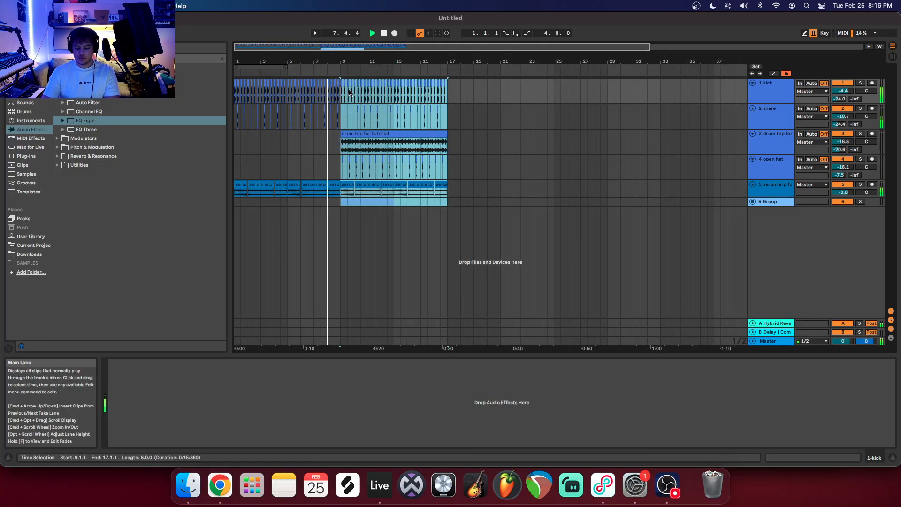
left_click_drag(355, 132, 458, 132)
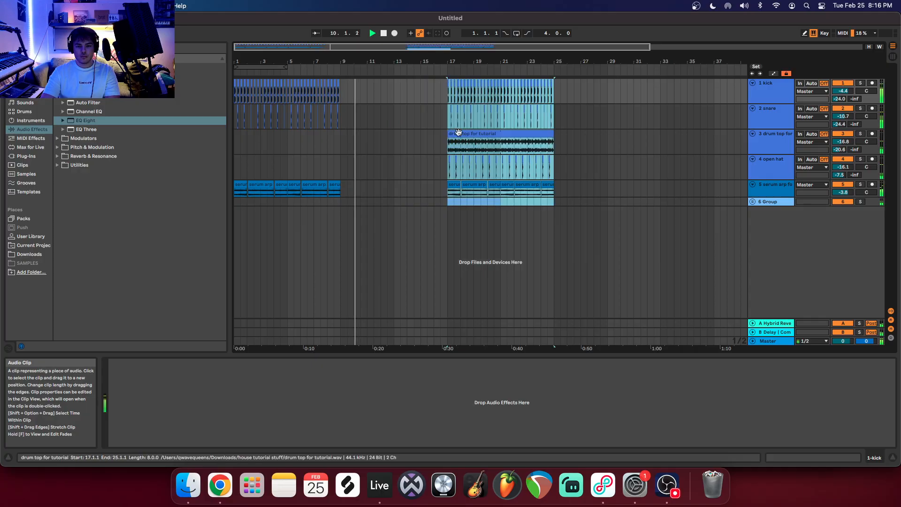
left_click_drag(556, 151, 446, 98)
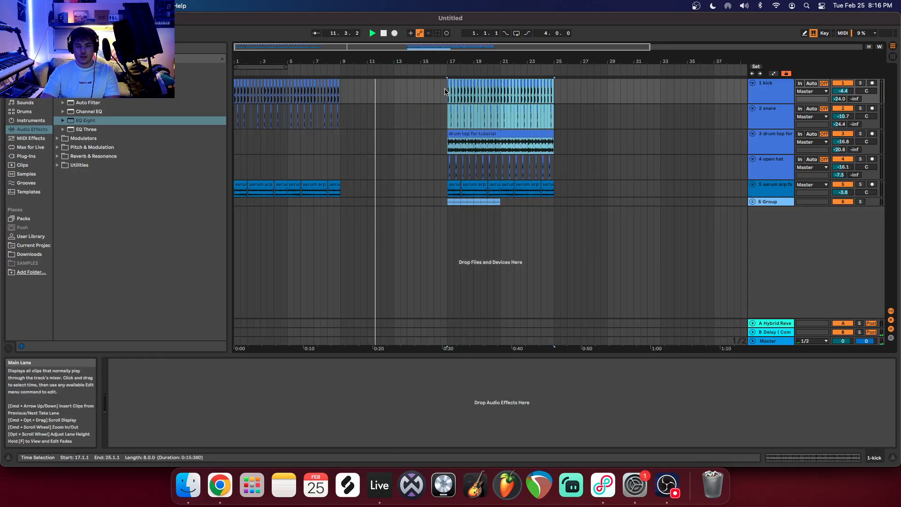
left_click(345, 93)
key("super+v")
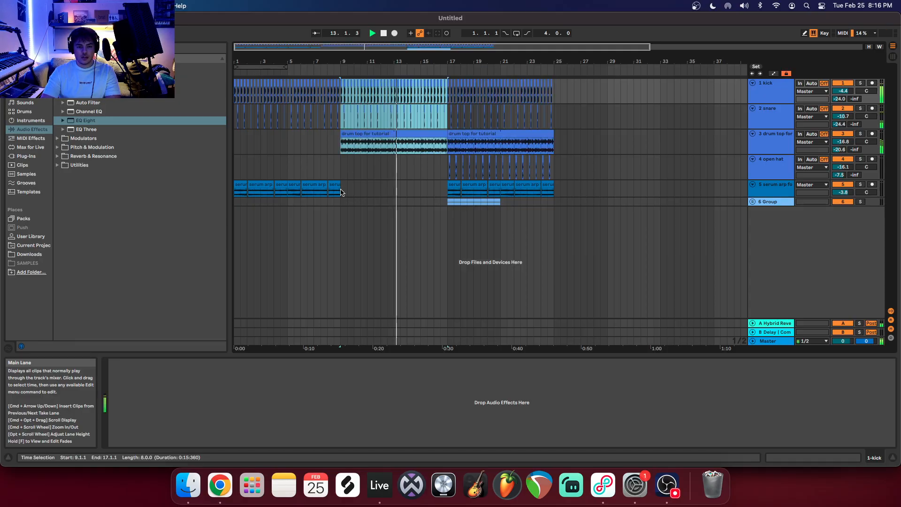
Duplicate the serum arp clips from bars 1–9 to bar 9 and stop playback.
left_click_drag(341, 193, 233, 193)
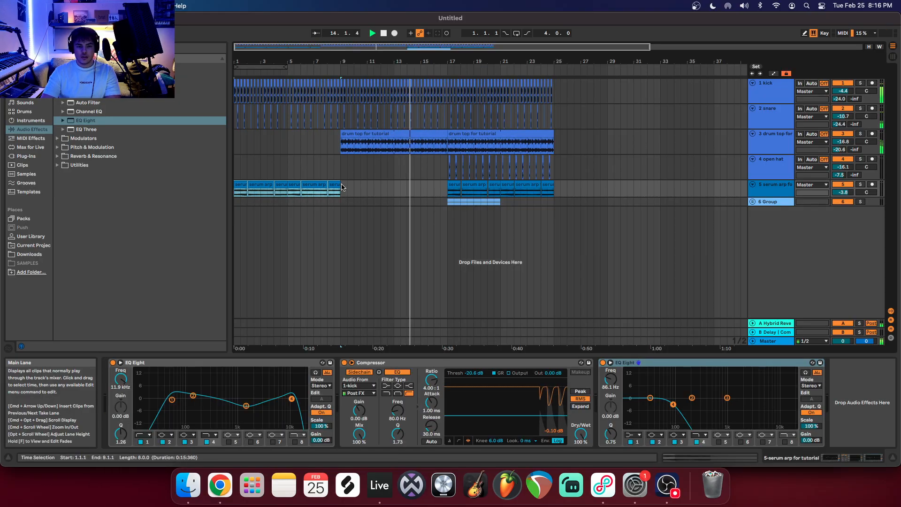
key("super+d")
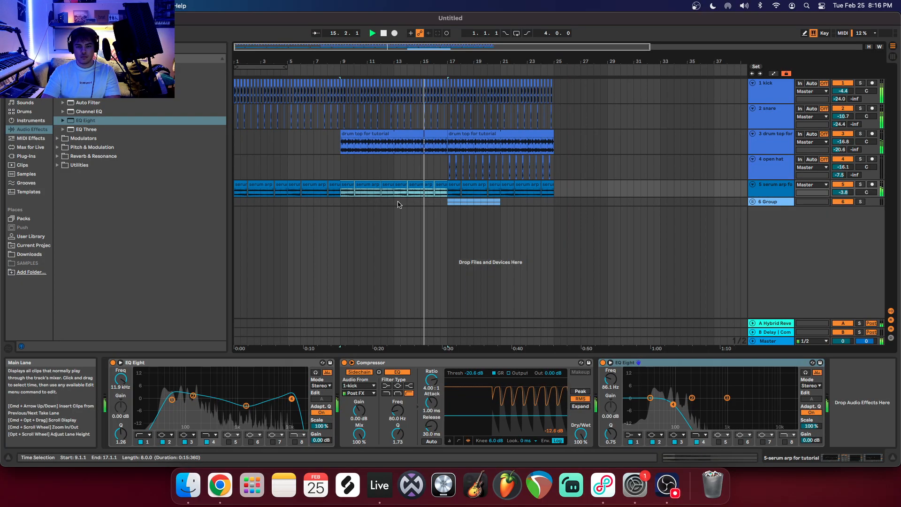
left_click_drag(413, 61, 395, 48)
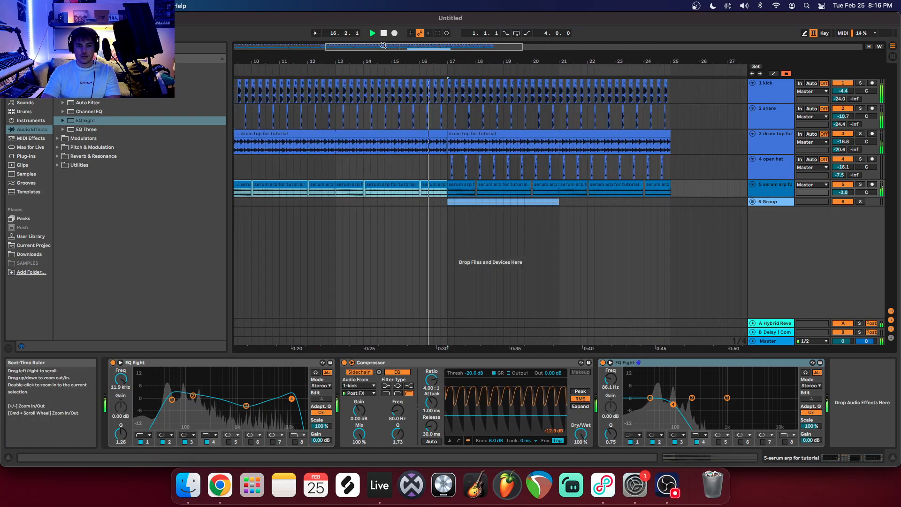
key("space")
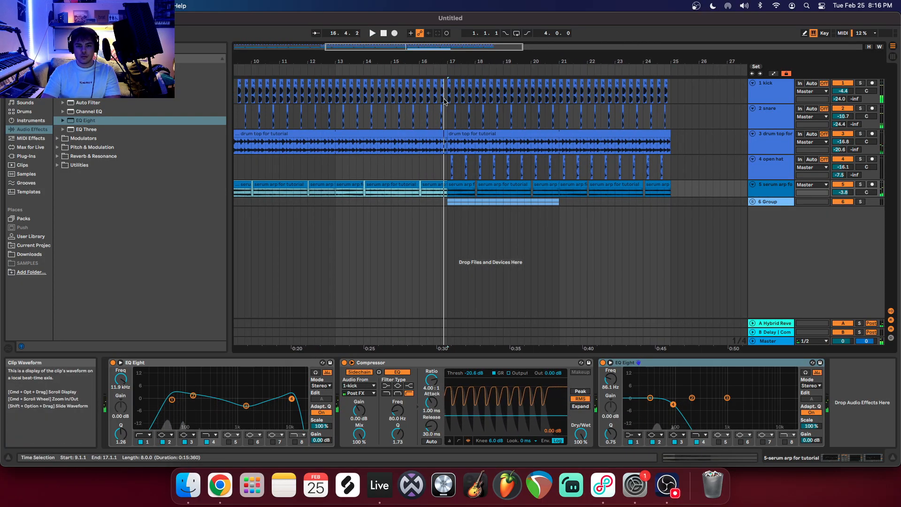
Remove the kick, snare and serum arp from 16.4.1 to 17.1.1 and trim the first drum top clip to end at bar 16.
left_click_drag(447, 115, 437, 113)
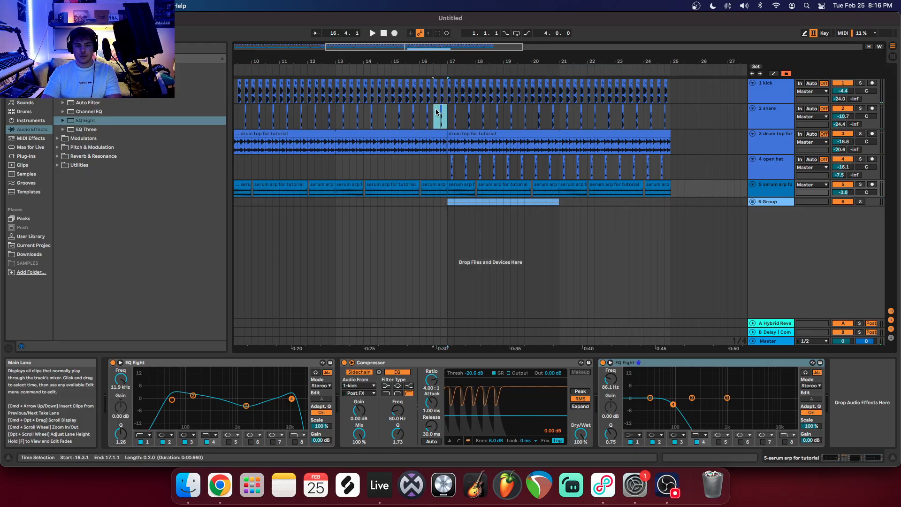
left_click(443, 103, "shift")
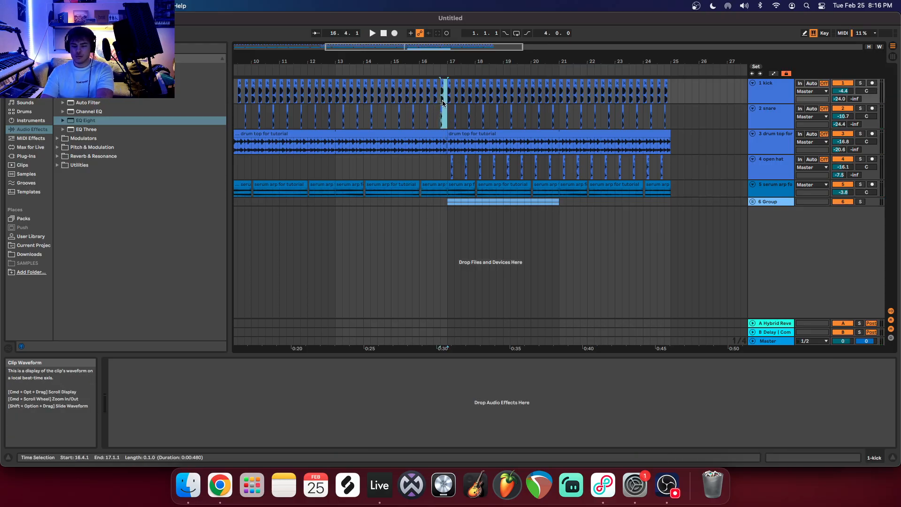
left_click_drag(447, 136, 426, 131)
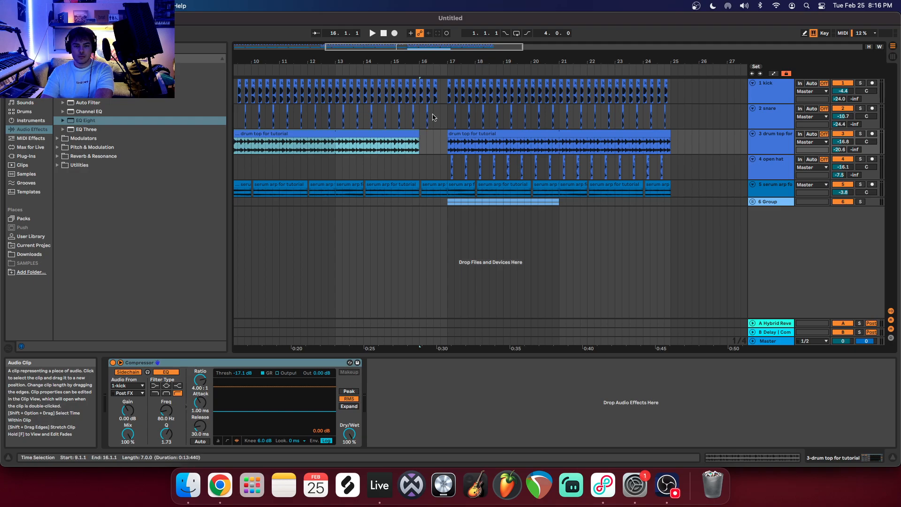
left_click(428, 115)
left_click(383, 68)
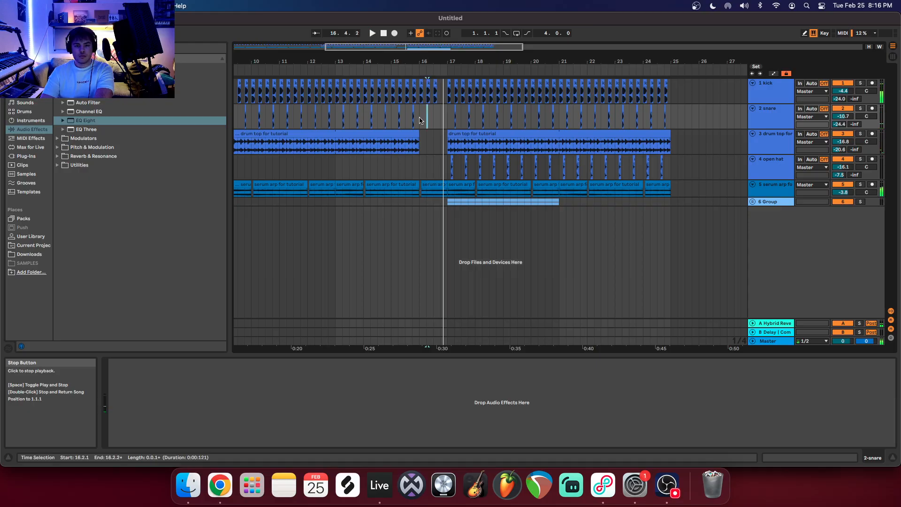
left_click_drag(447, 192, 441, 193)
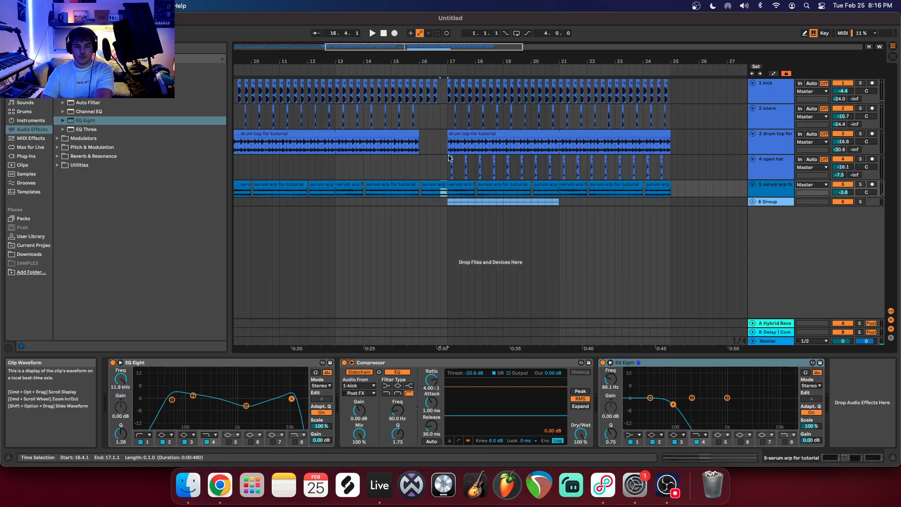
Automate the serum arp EQ Eight's 4 Frequency A to rise from 86.1 Hz at about bar 12 to 3.97 kHz at bar 17.
scroll(447, 68, "up", 5)
left_click_drag(446, 61, 445, 9)
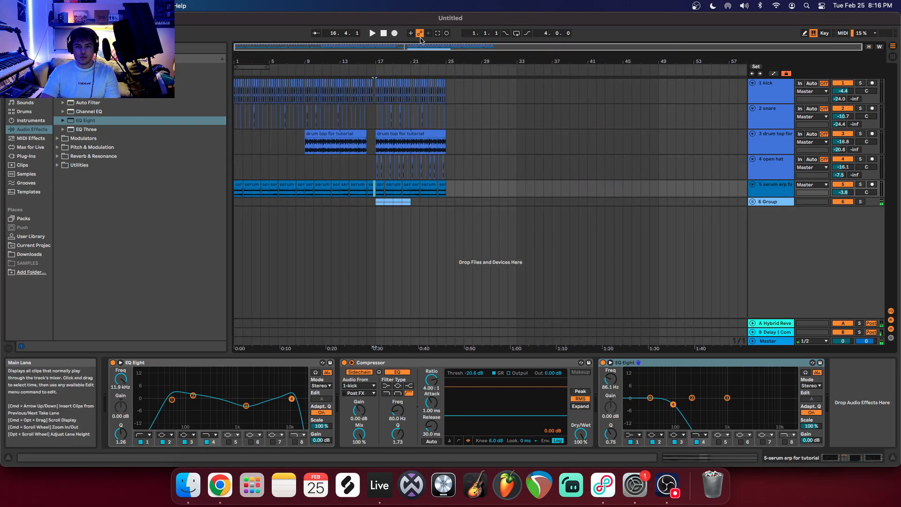
key("a")
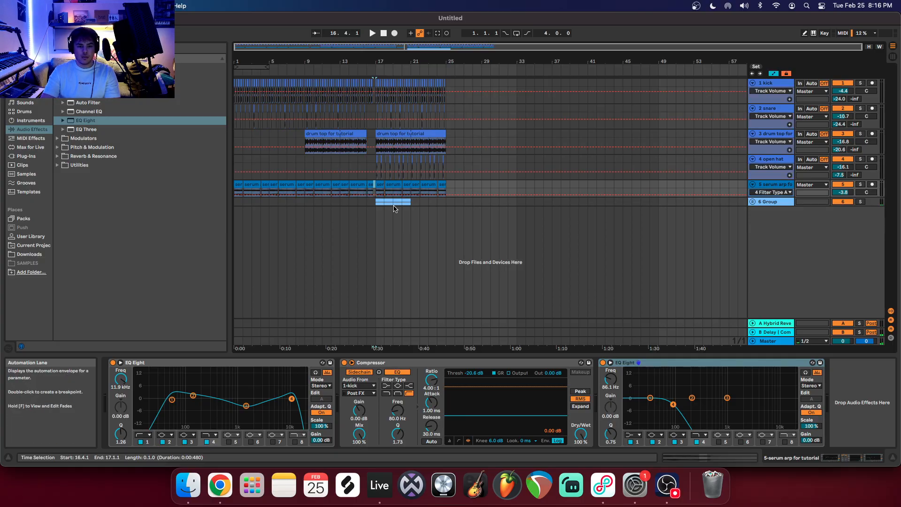
left_click(769, 197)
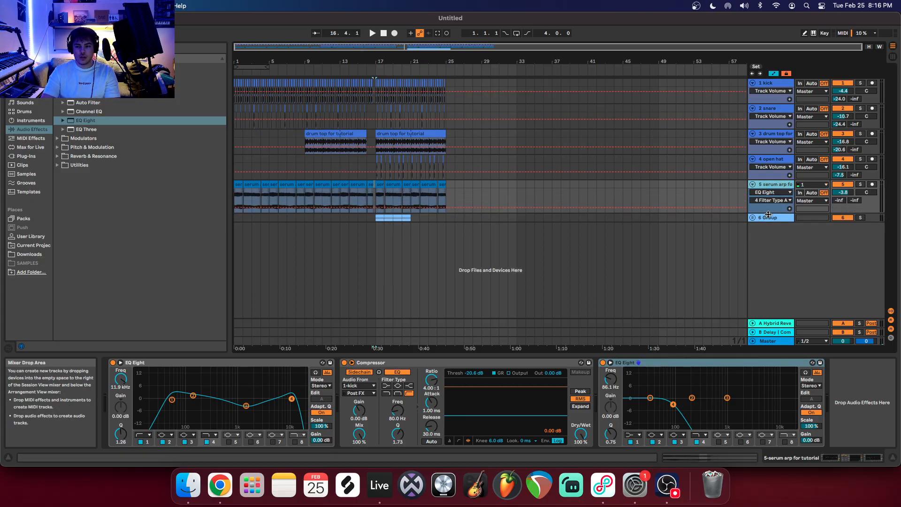
left_click(774, 200)
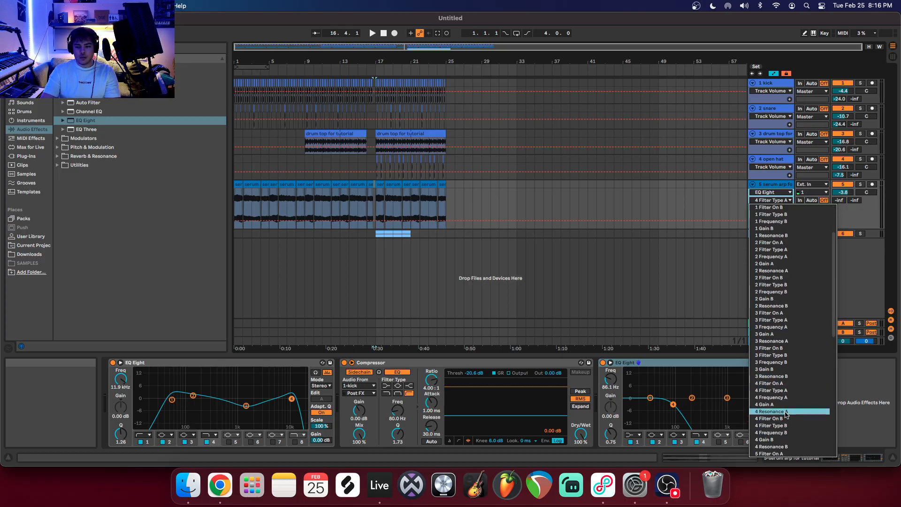
left_click(788, 397)
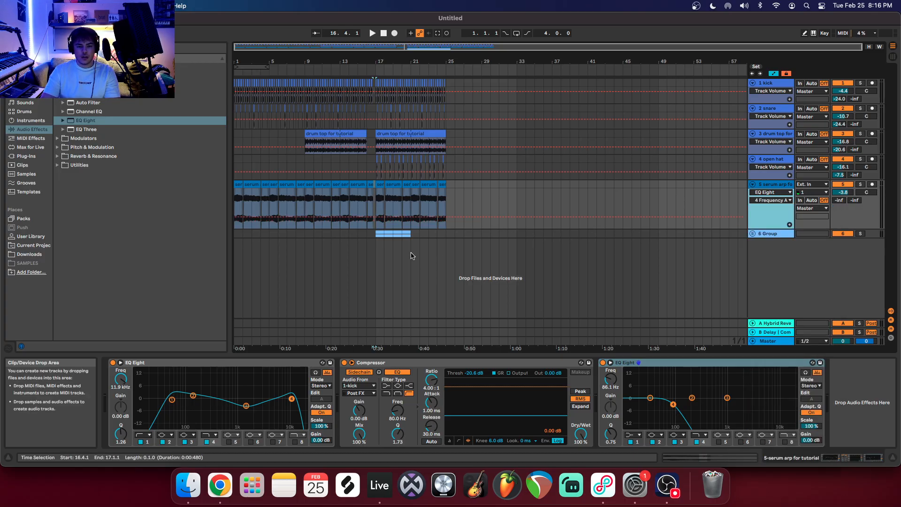
left_click(333, 218)
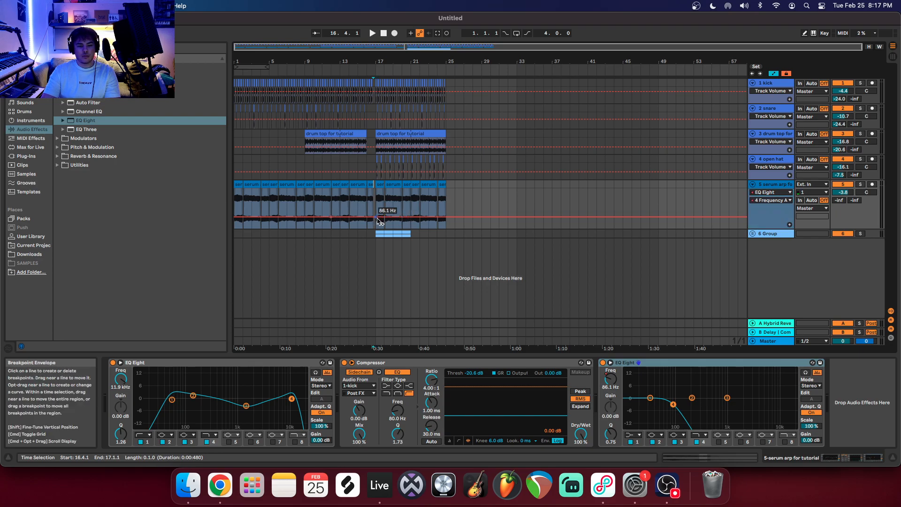
left_click_drag(376, 219, 374, 196)
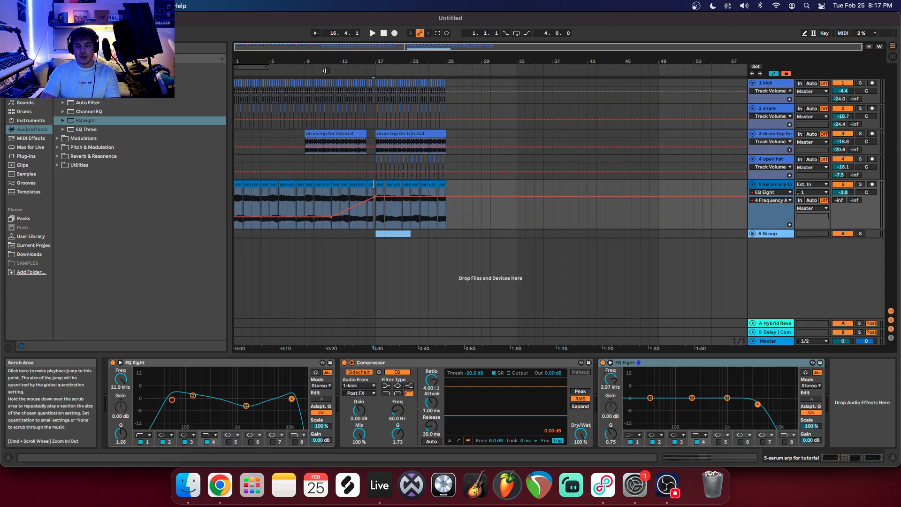
Automate the serum arp EQ Eight's Device On to switch off at bar 17, then play from bar 7 and hide the automation lanes.
left_click(782, 192)
left_click(770, 220)
left_click(772, 200)
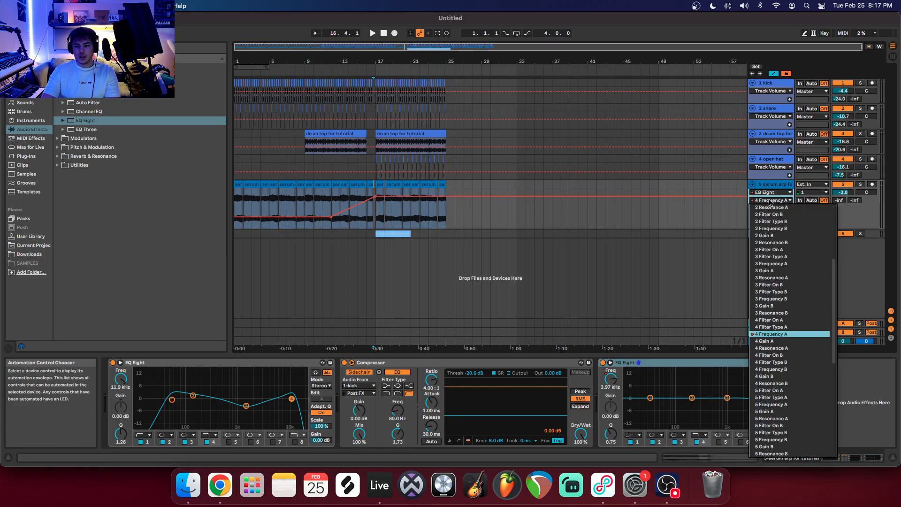
left_click(766, 207)
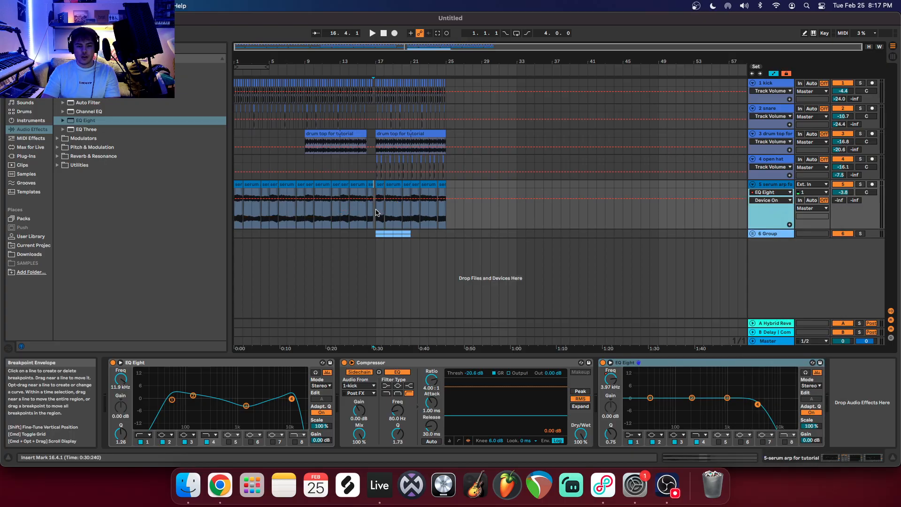
left_click_drag(402, 199, 403, 219)
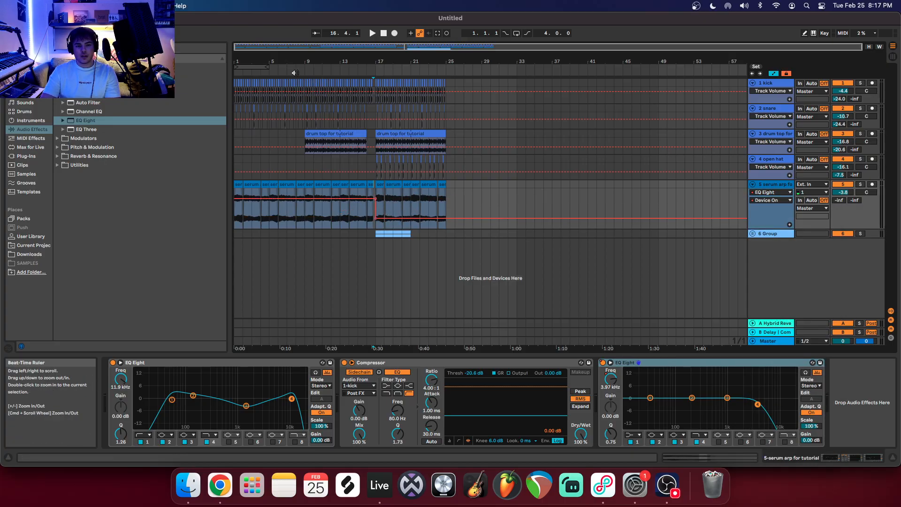
key("space")
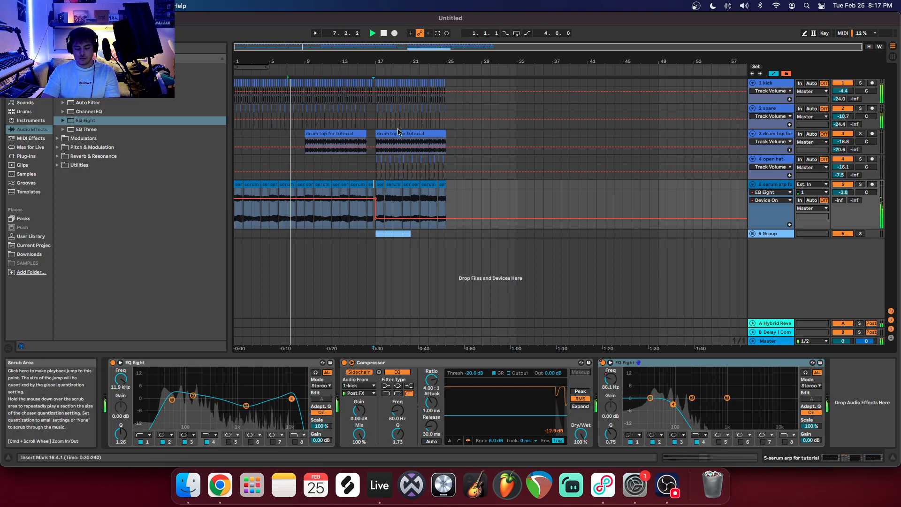
key("a")
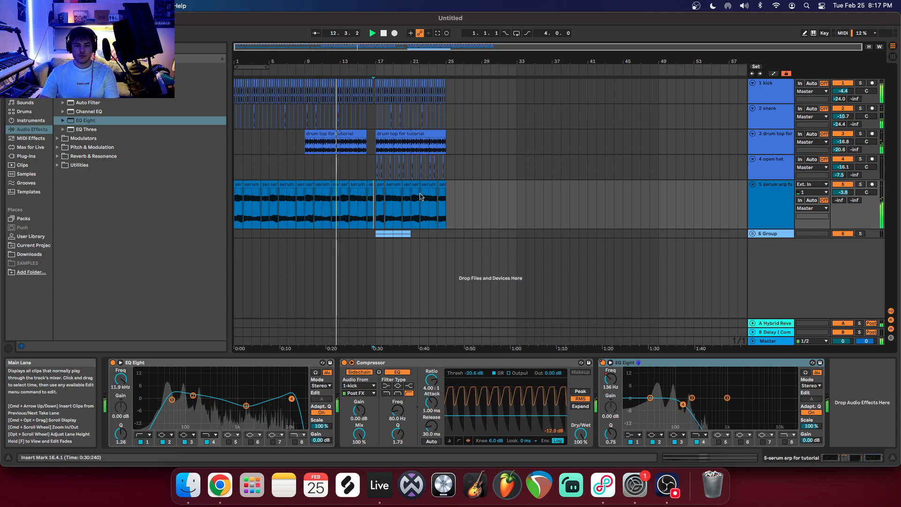
Duplicate the Serum group's clips from bars 17–21 to bar 21 so they fill the full section to bar 25.
left_click_drag(380, 91, 445, 230)
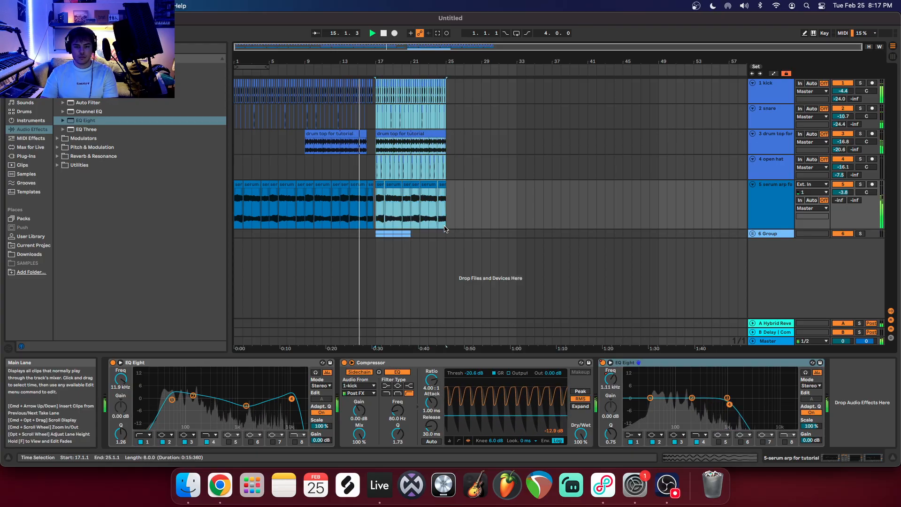
left_click(412, 237)
left_click_drag(383, 239, 445, 236)
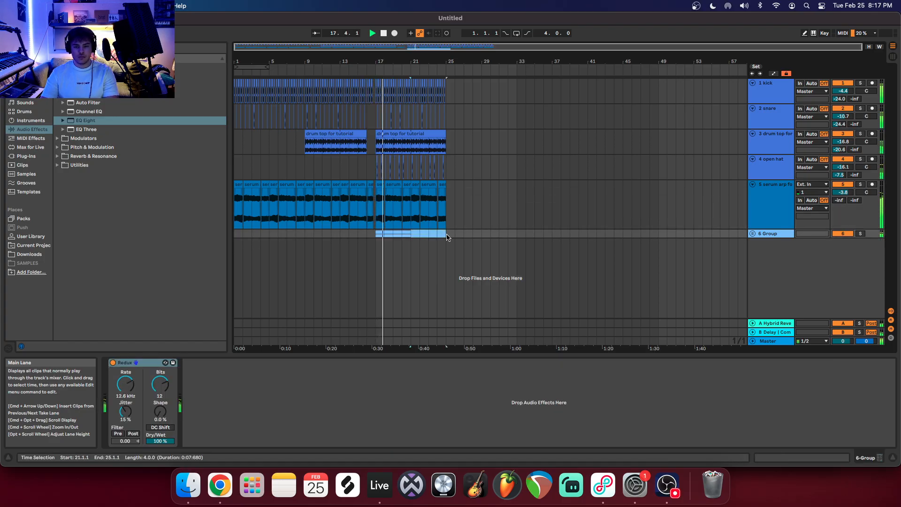
Unfold the Serum group and add an EQ Eight after its Redux, with band 4 as a low-pass at 10.0 kHz and Q 3.10.
left_click(752, 233)
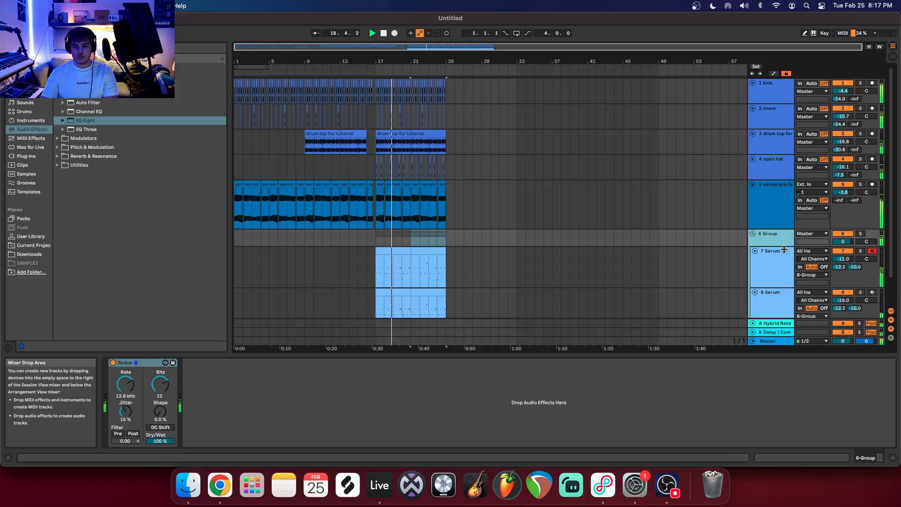
double_click(103, 121)
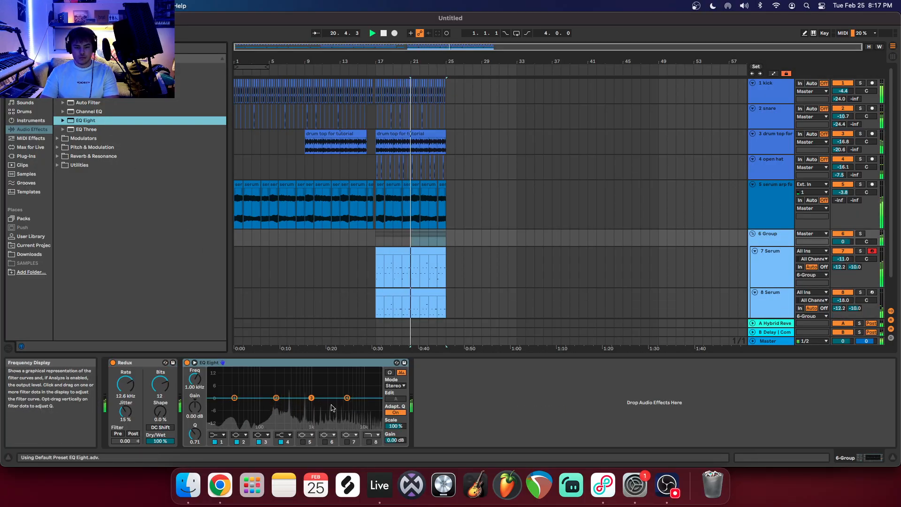
left_click(283, 435)
left_click(283, 423)
mouse_move(347, 404)
left_mouse_down()
mouse_move(330, 404)
mouse_move(356, 390)
left_mouse_up()
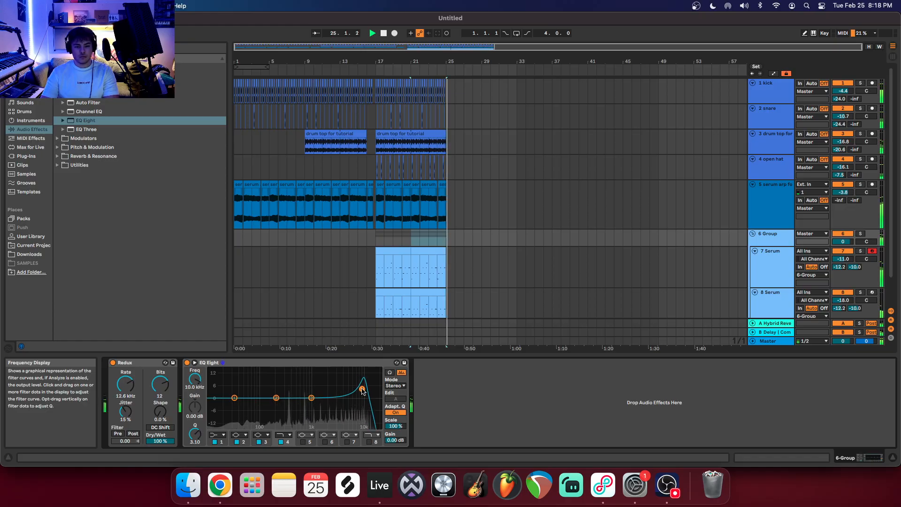
Play from bar 17, fold the Serum group, and duplicate all tracks' clips from bars 17–25 to bar 25.
left_click(375, 72)
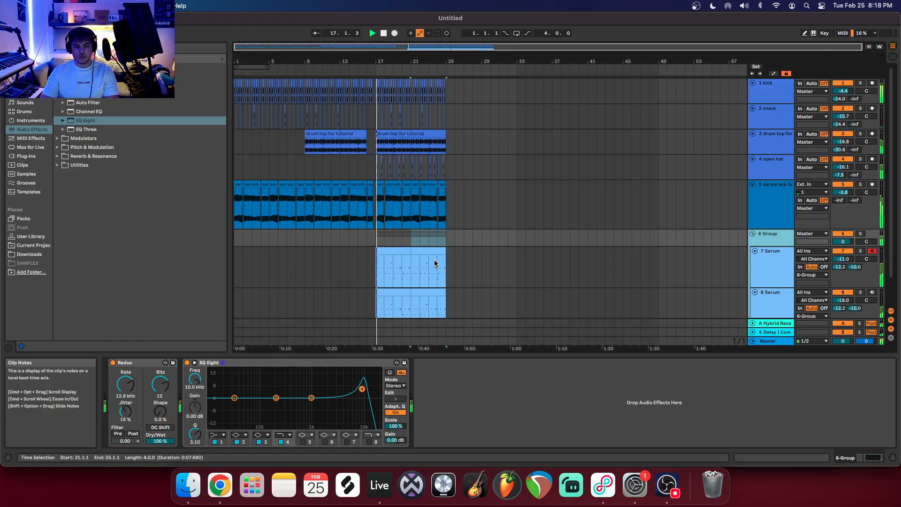
left_click(752, 234)
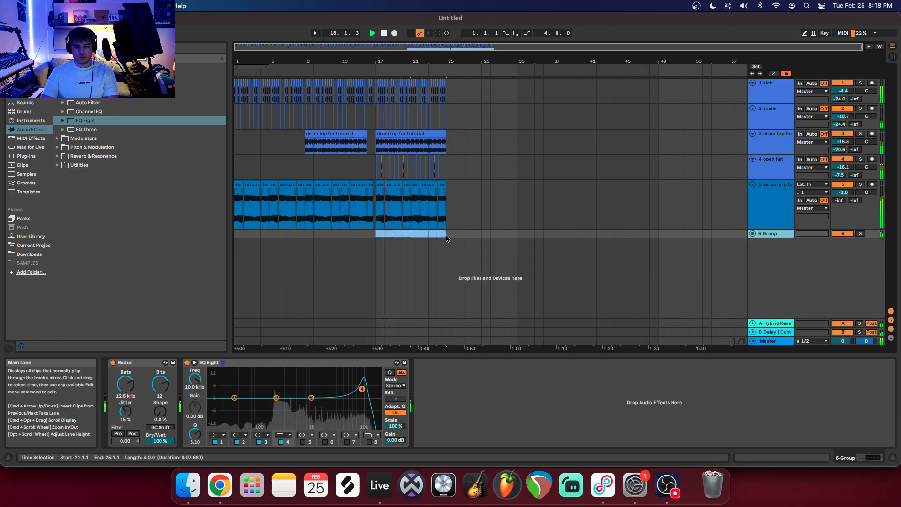
left_click_drag(449, 238, 388, 102)
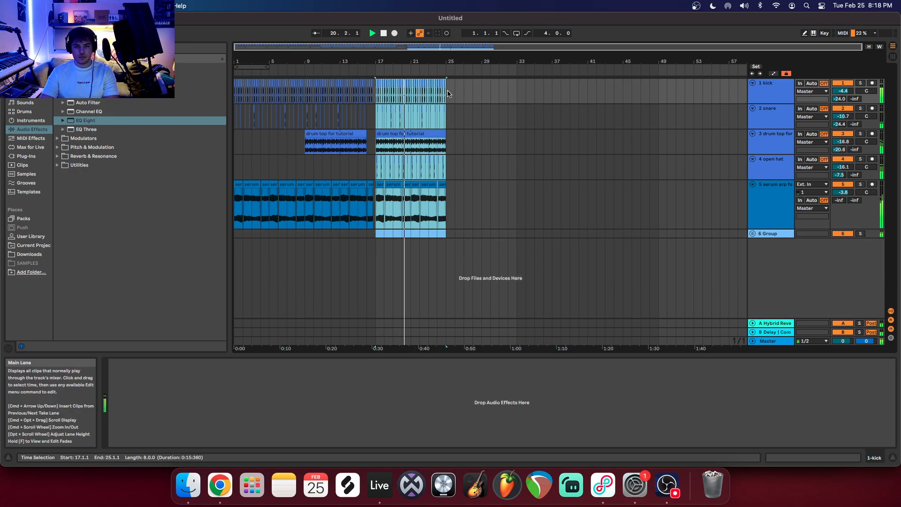
key("super+d")
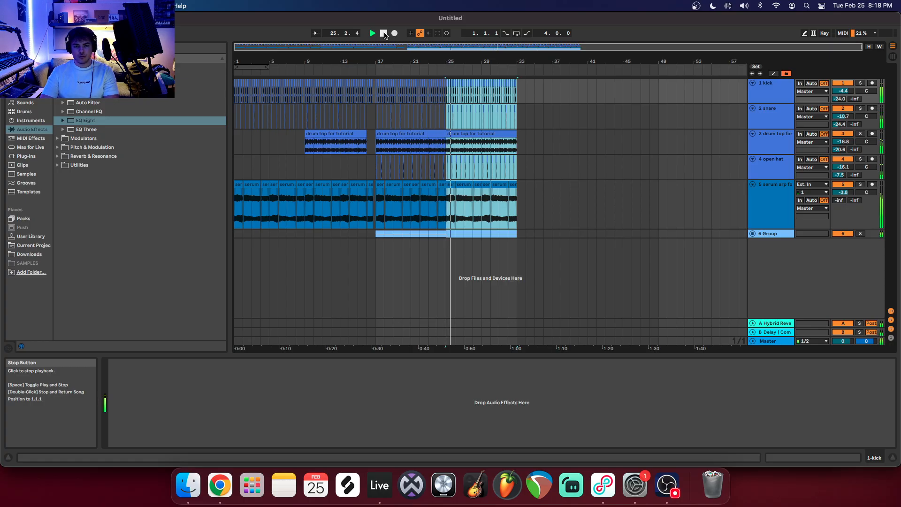
Clear the drums from bars 25–27 by trimming the drum top's start to bar 27 and deleting the kick, snare and open hat there.
left_click(448, 134)
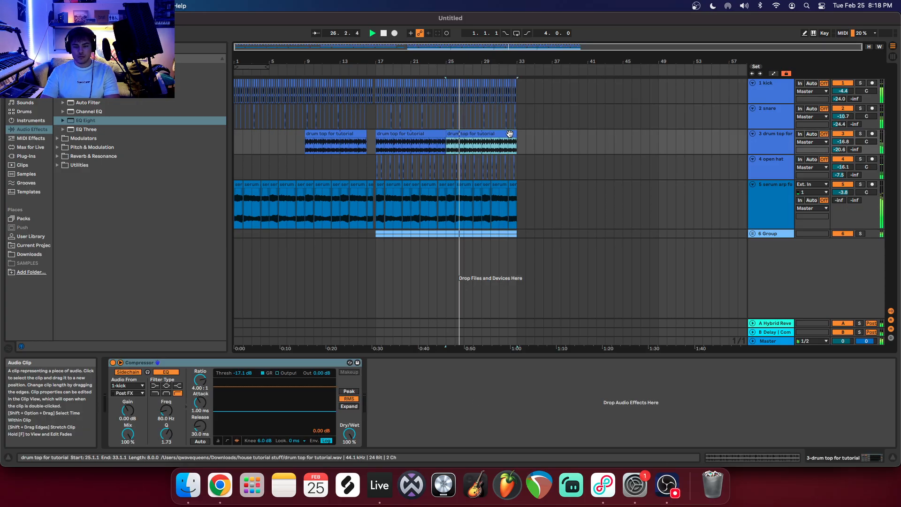
left_click_drag(447, 133, 465, 133)
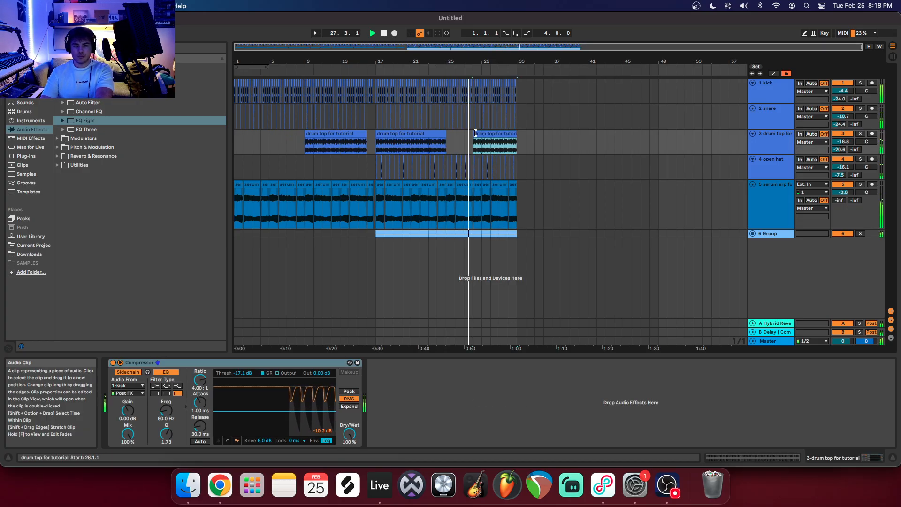
left_click_drag(447, 99, 463, 99)
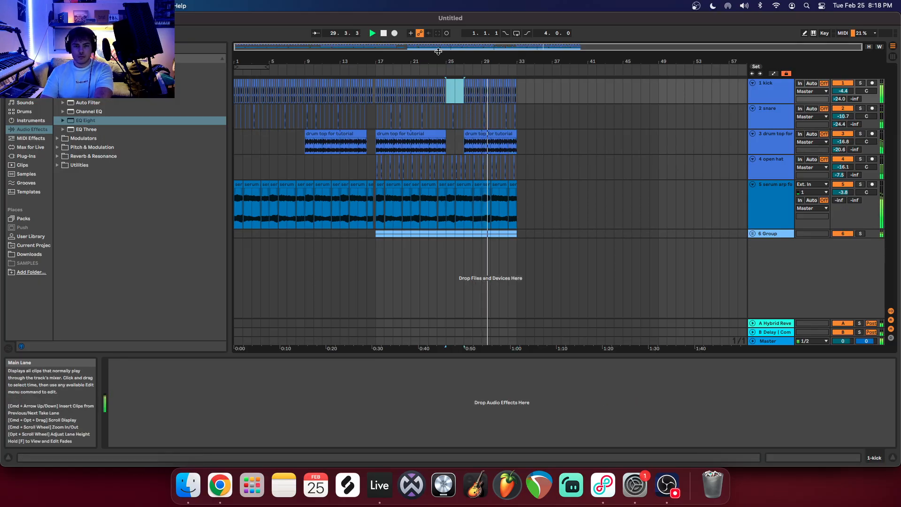
key("Delete")
left_click_drag(447, 124, 462, 126)
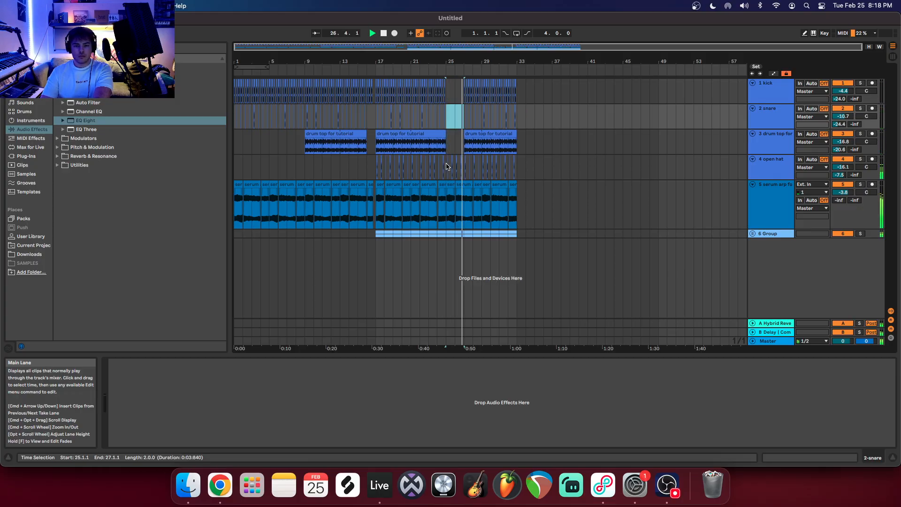
left_click_drag(446, 165, 463, 165)
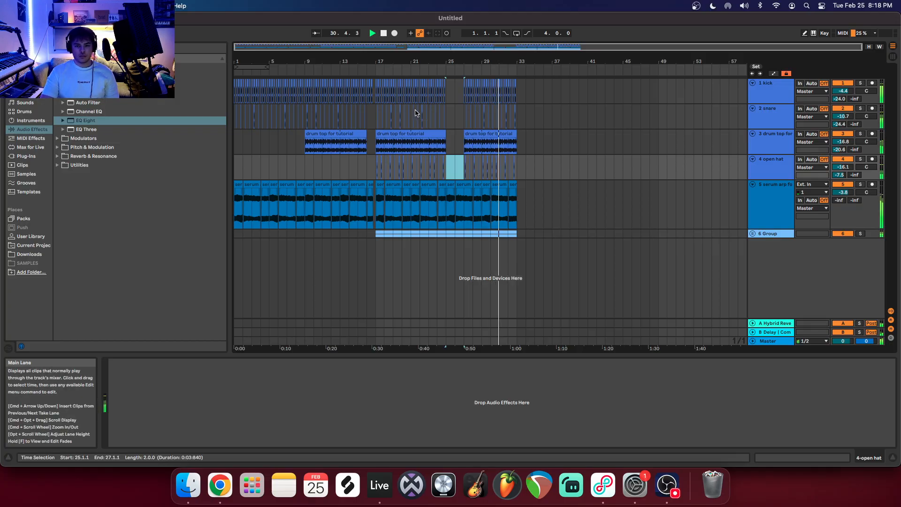
Unfold the Serum group and raise the compressor's sidechain EQ Q to 9.92 on both Serum tracks.
left_click(763, 234)
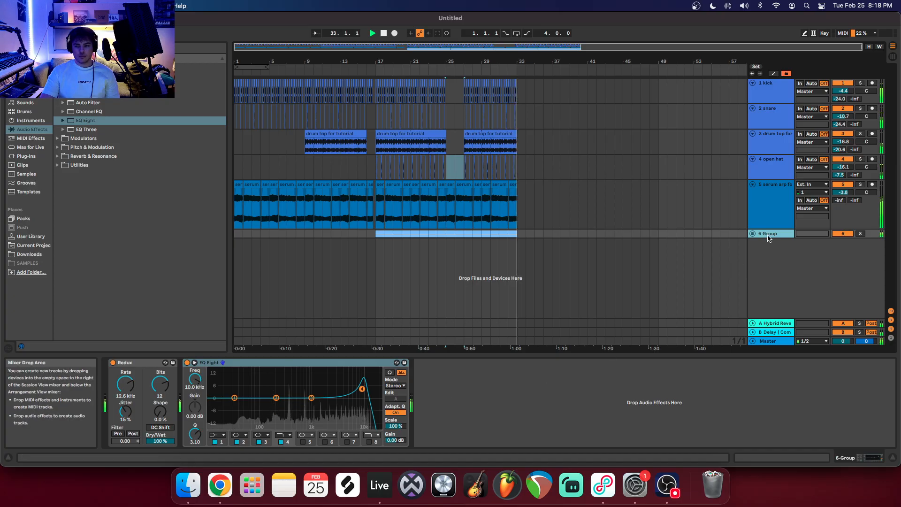
left_click(752, 233)
left_click(769, 262)
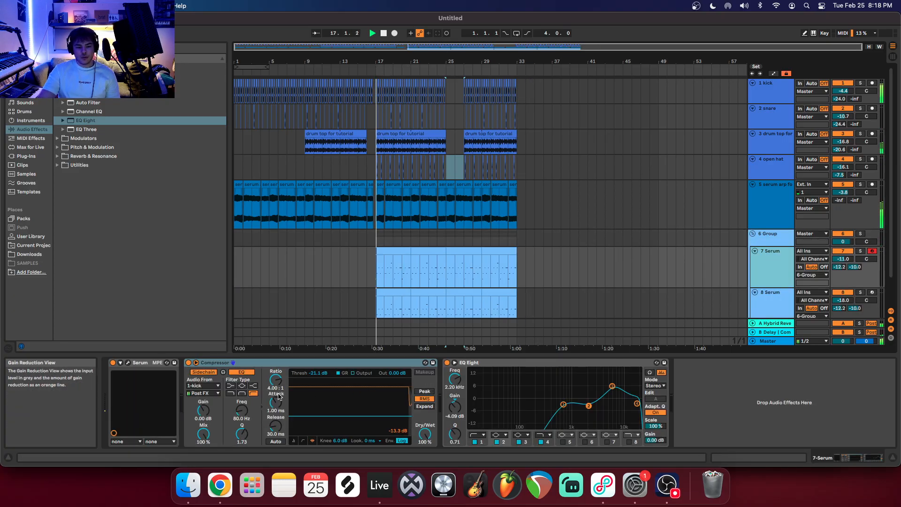
left_click_drag(242, 434, 242, 408)
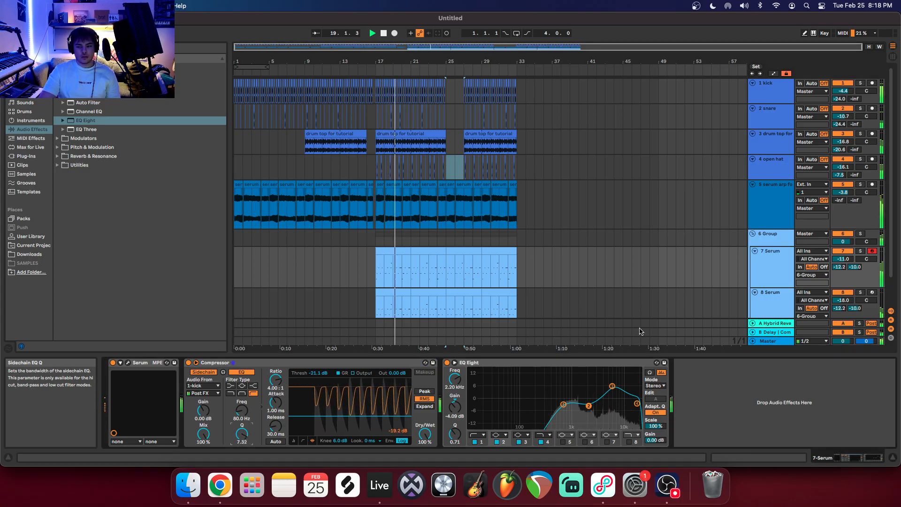
left_click(772, 293)
left_click_drag(242, 434, 242, 413)
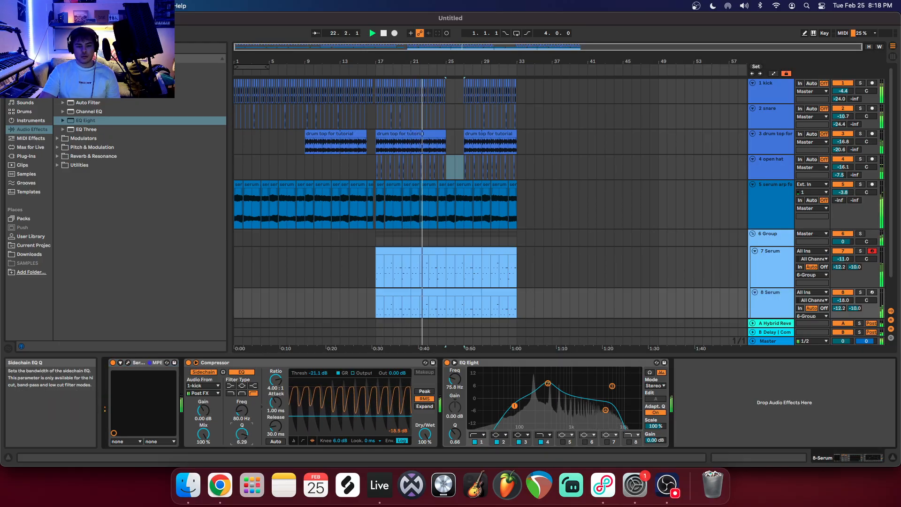
left_click_drag(240, 439, 240, 431)
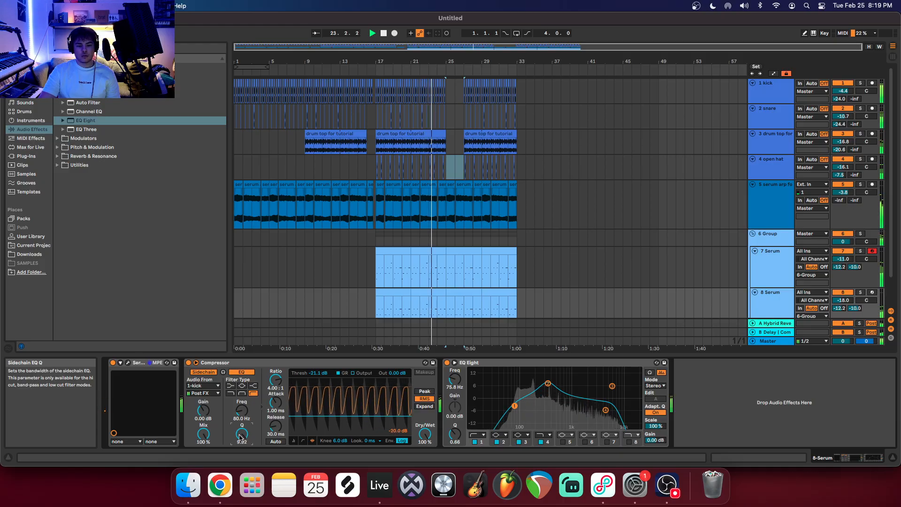
left_click(766, 278)
left_click_drag(243, 443, 244, 436)
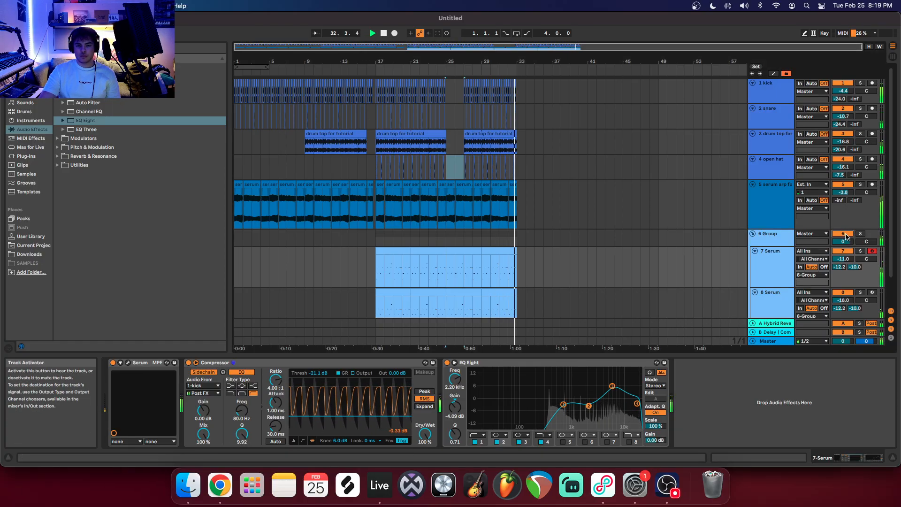
Audition the section from bar 25 with the Serum group muted, fold the group, and stop playback back at bar 1.
left_click(460, 71)
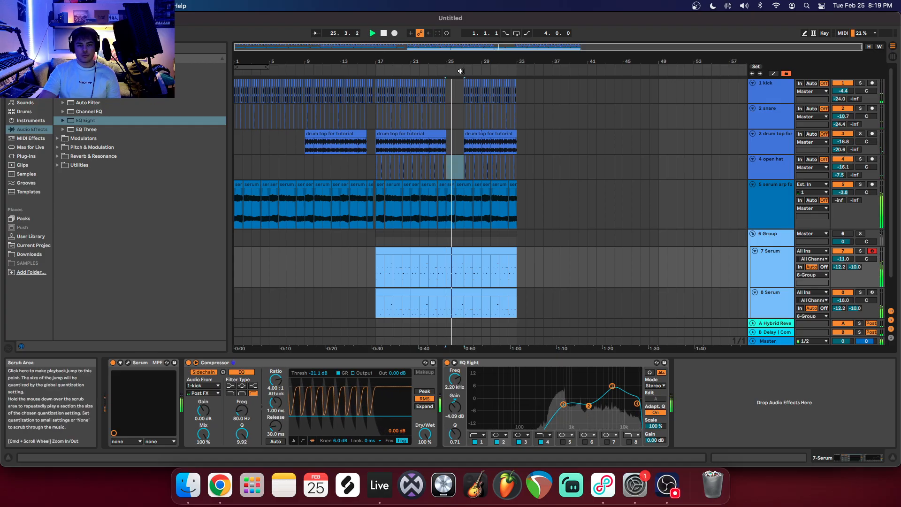
left_click(464, 72)
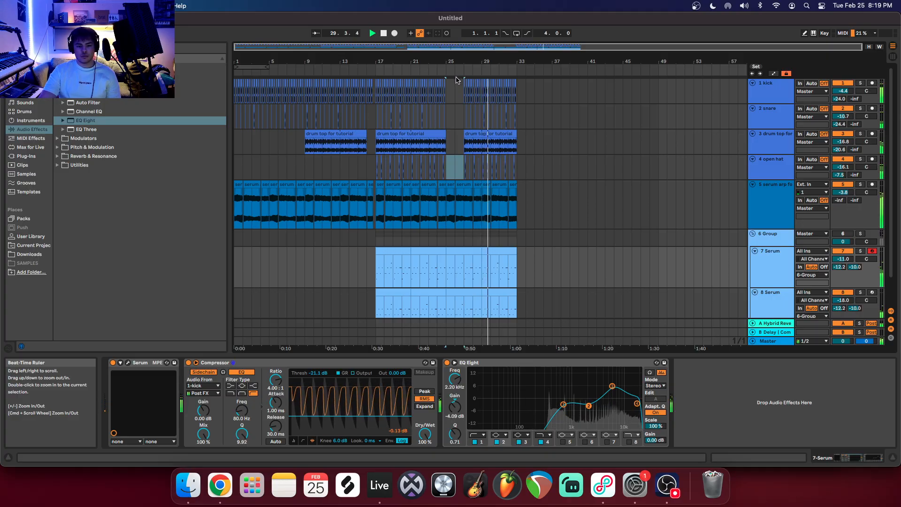
scroll(495, 166, "down", 2)
left_click(752, 216)
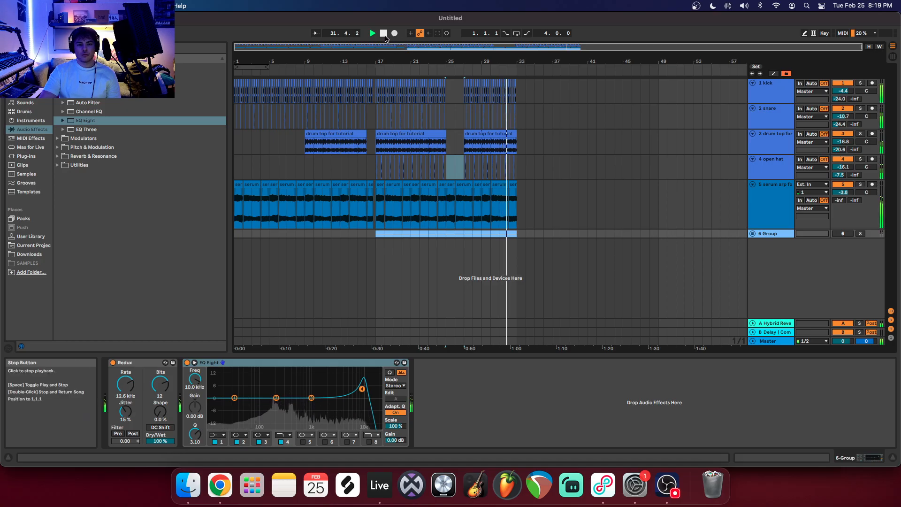
left_click(384, 34)
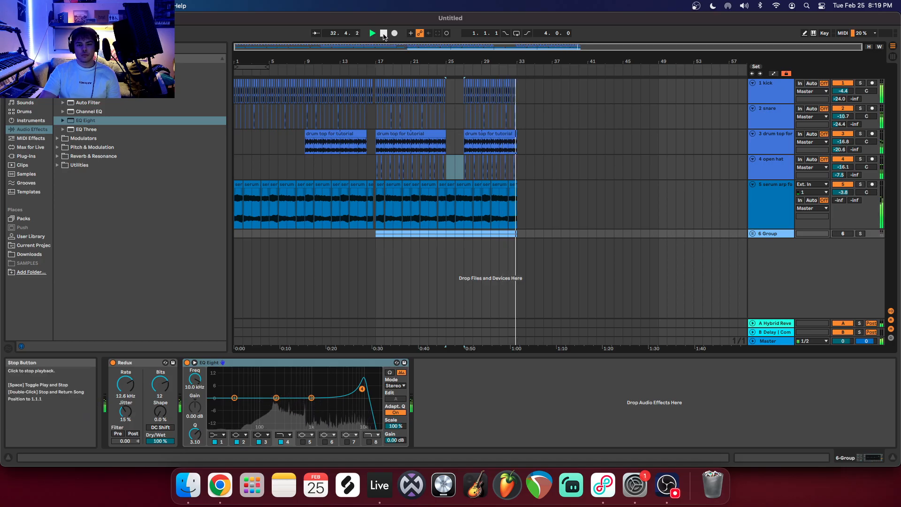
left_click(384, 34)
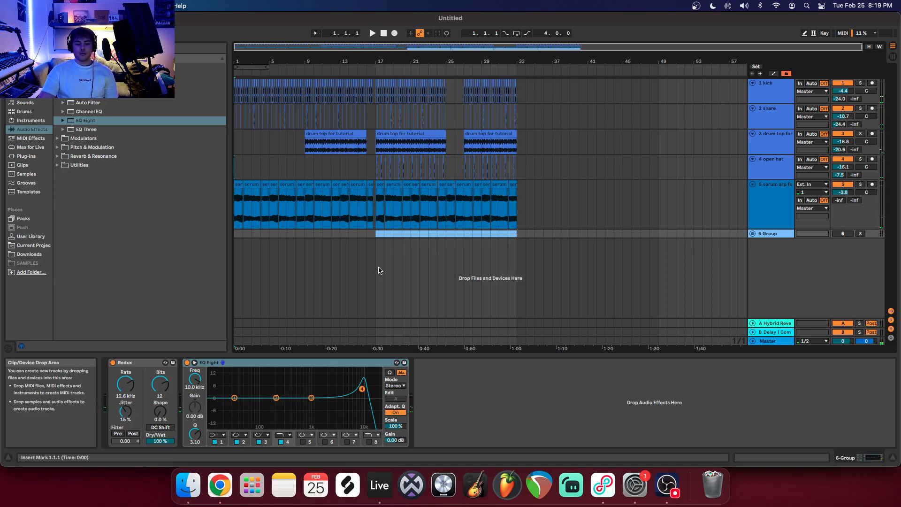